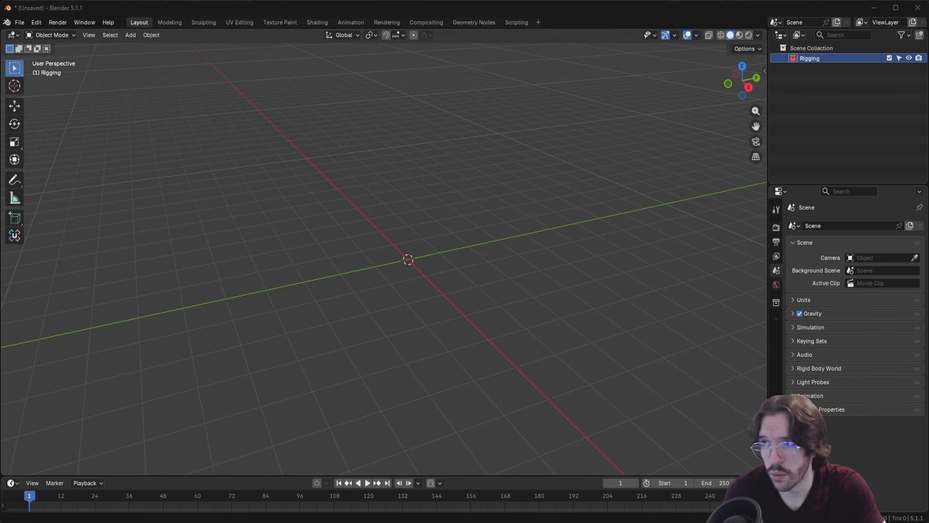
Open the Demo Files page on blender.org in the browser, view the Human Base Meshes bundle, and return to Blender
{"action": "left_click_drag", "start_coordinate": [406, 1], "coordinate": [322, 57]}
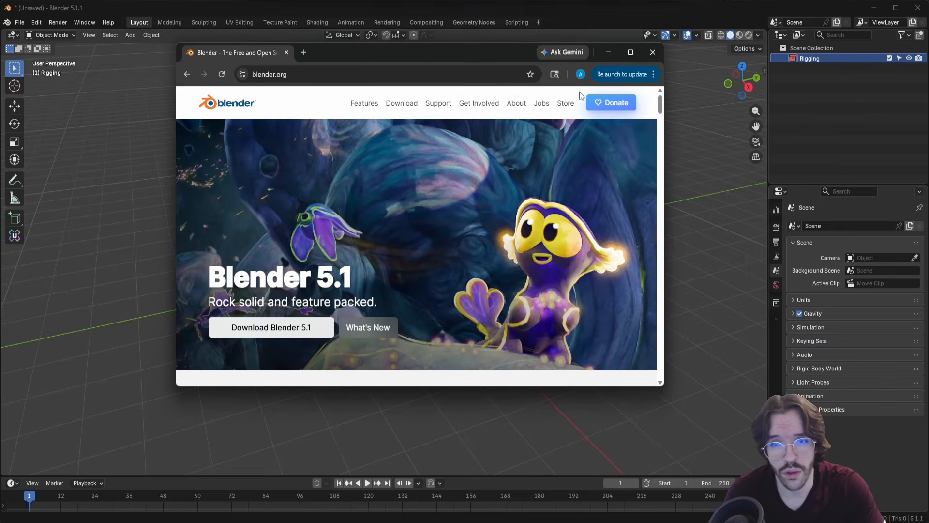
{"action": "left_click", "coordinate": [630, 53]}
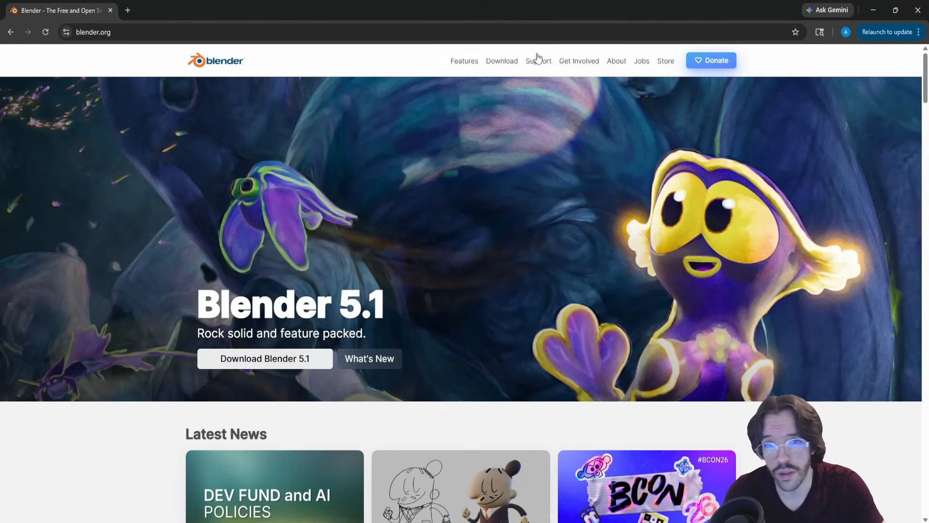
{"action": "left_click", "coordinate": [512, 67]}
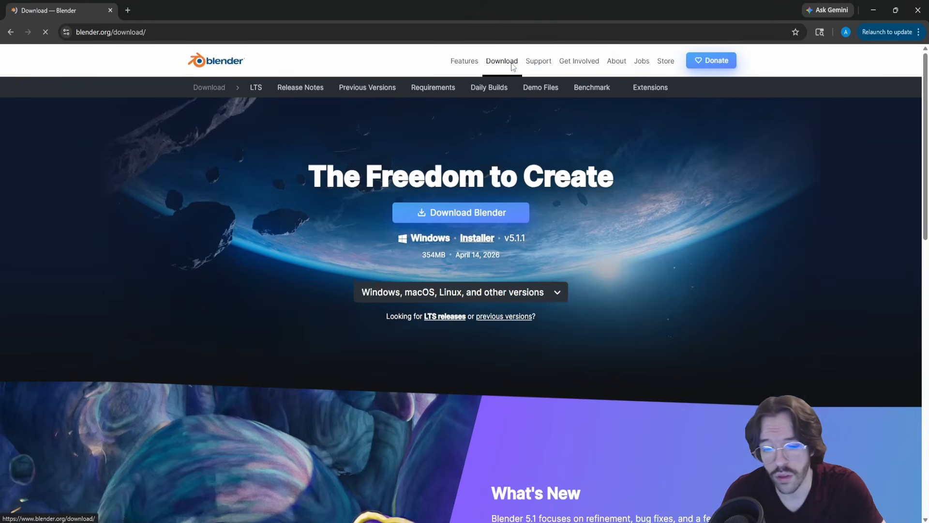
{"action": "left_click", "coordinate": [541, 90]}
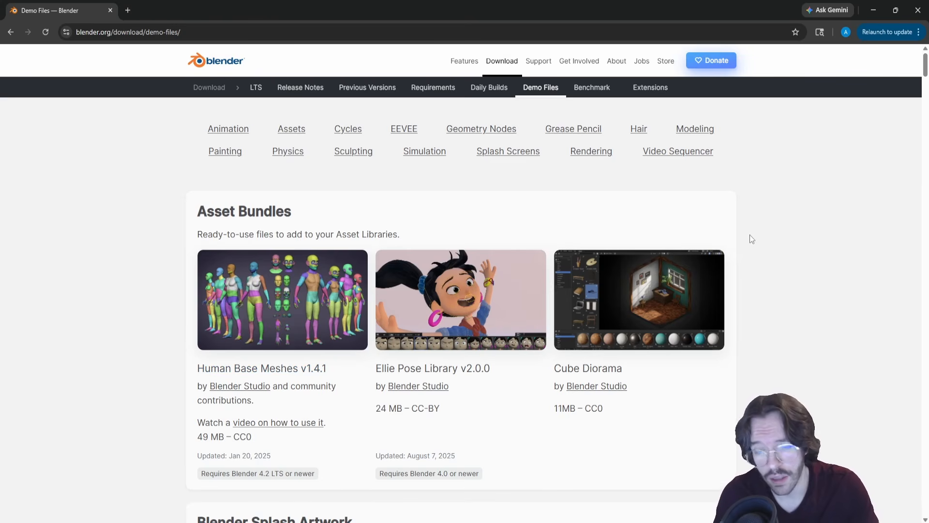
{"action": "left_click", "coordinate": [919, 11]}
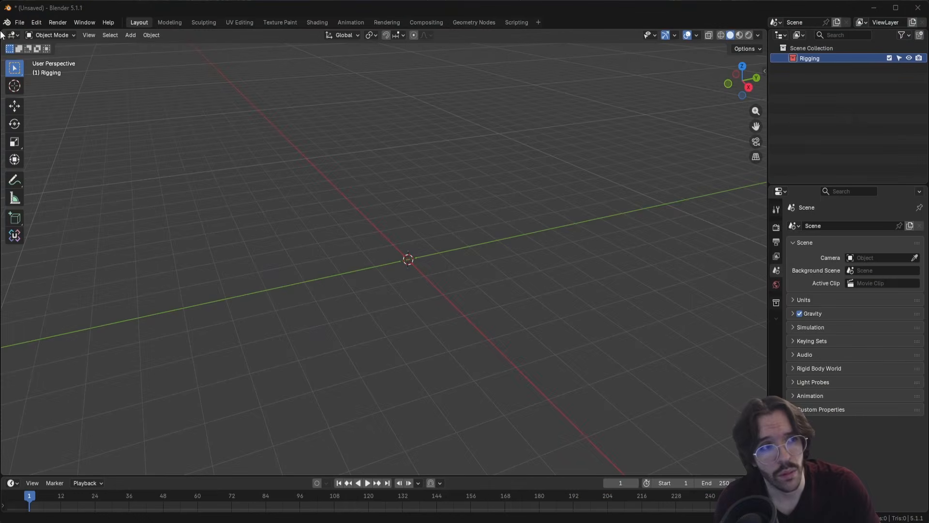
Split the 3D viewport vertically and change the new area into an Asset Browser
{"action": "left_click_drag", "start_coordinate": [3, 34], "coordinate": [312, 46]}
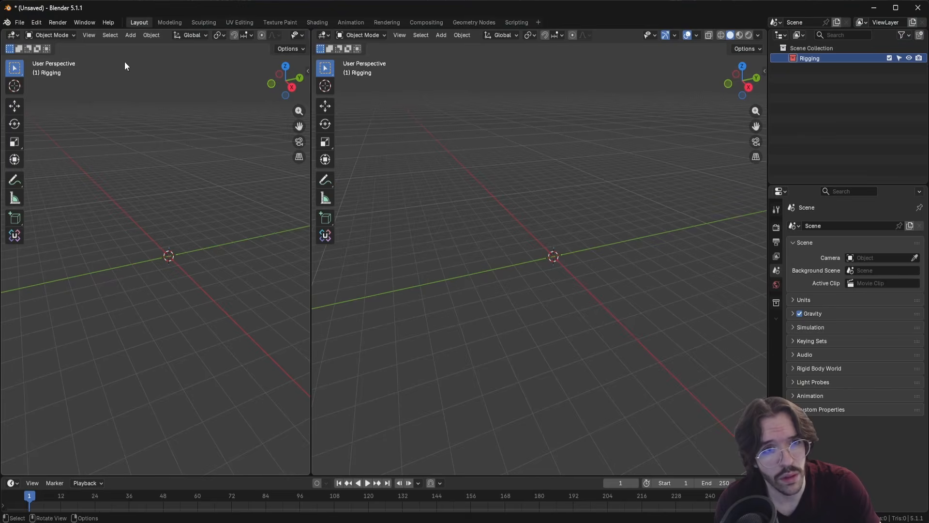
{"action": "left_click", "coordinate": [15, 36]}
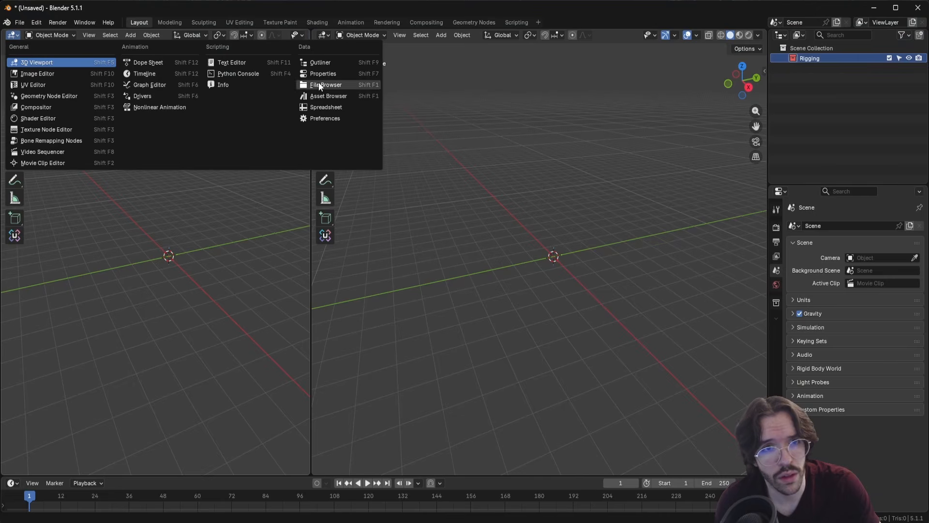
{"action": "left_click", "coordinate": [324, 96]}
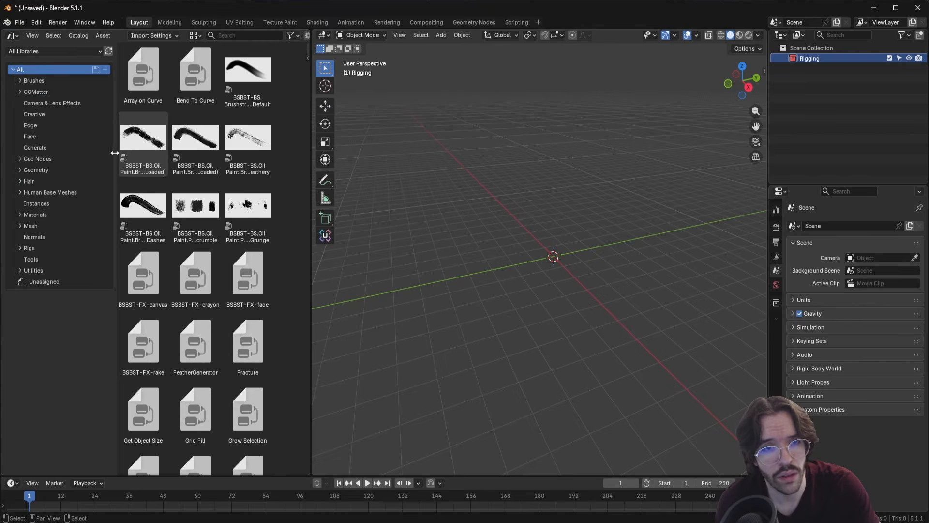
Place the Body Male - Stylized asset from the Human Base Meshes catalog into the scene near the world origin
{"action": "left_click", "coordinate": [47, 192]}
{"action": "scroll", "coordinate": [233, 320], "scroll_direction": "down", "scroll_amount": 2}
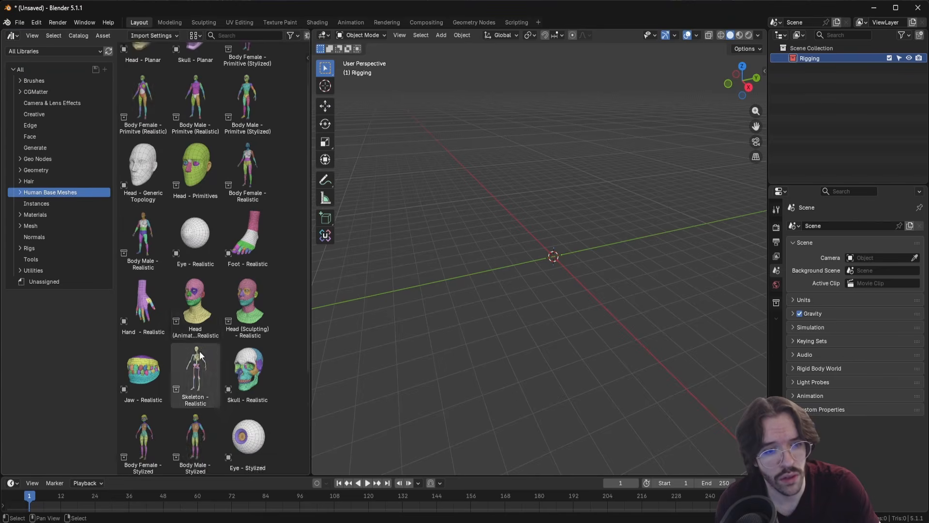
{"action": "scroll", "coordinate": [201, 373], "scroll_direction": "down", "scroll_amount": 2}
{"action": "left_click_drag", "start_coordinate": [200, 311], "coordinate": [553, 259]}
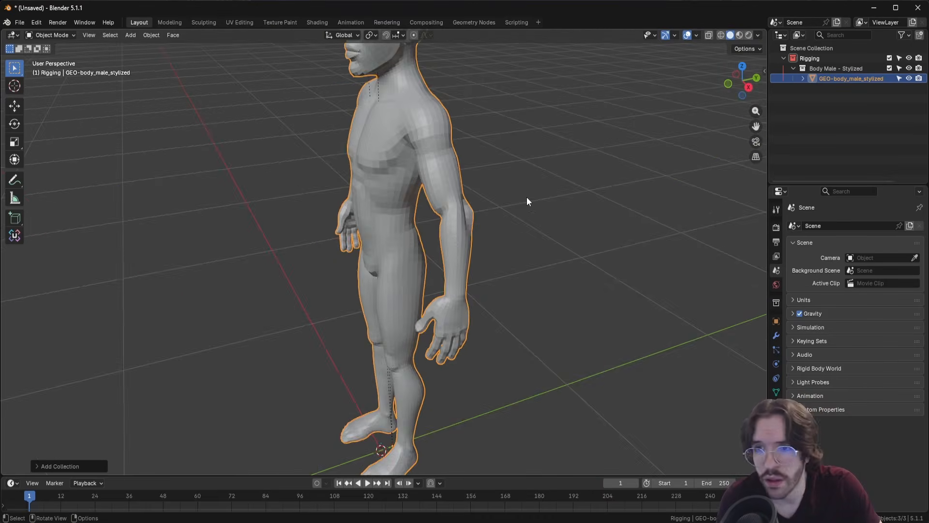
{"action": "scroll", "coordinate": [537, 198], "scroll_direction": "down", "scroll_amount": 4}
{"action": "scroll", "coordinate": [556, 200], "scroll_direction": "down", "scroll_amount": 1}
{"action": "middle_click_drag", "start_coordinate": [555, 207], "coordinate": [563, 202]}
Enable the Screencast Keys display and show the transform properties of the body mesh
{"action": "key", "text": "n"}
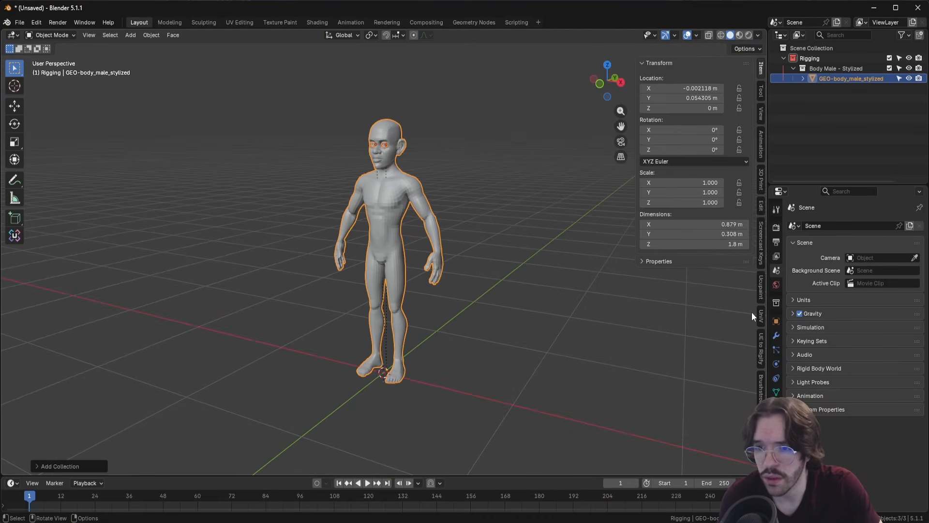
{"action": "left_click", "coordinate": [760, 245]}
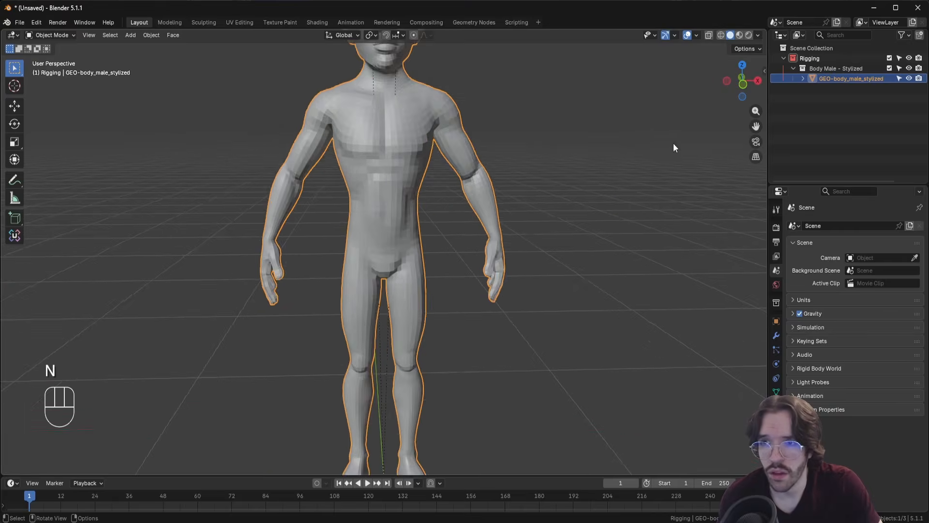
{"action": "scroll", "coordinate": [599, 216], "scroll_direction": "down", "scroll_amount": 2}
{"action": "key", "text": "n"}
{"action": "left_click", "coordinate": [759, 73]}
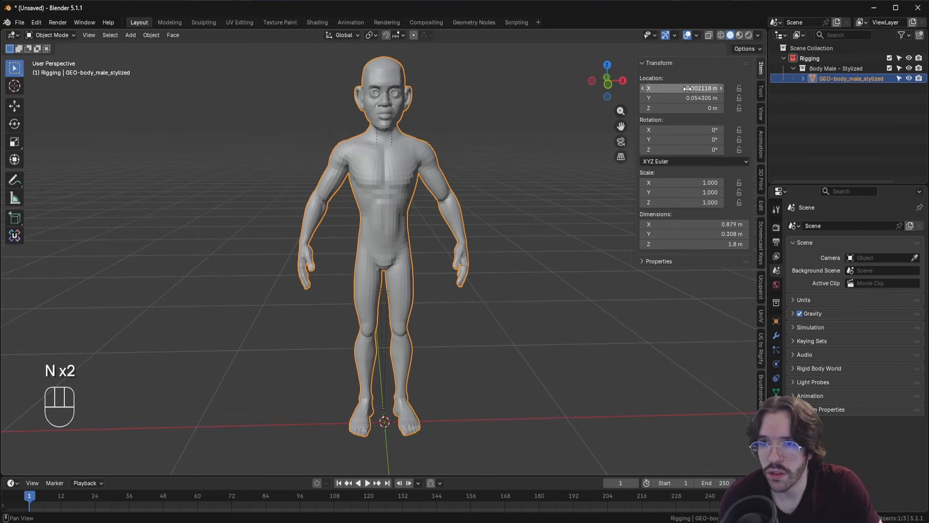
Delete the Body Male - Stylized collection so its objects sit directly in the Rigging collection
{"action": "left_click", "coordinate": [829, 69]}
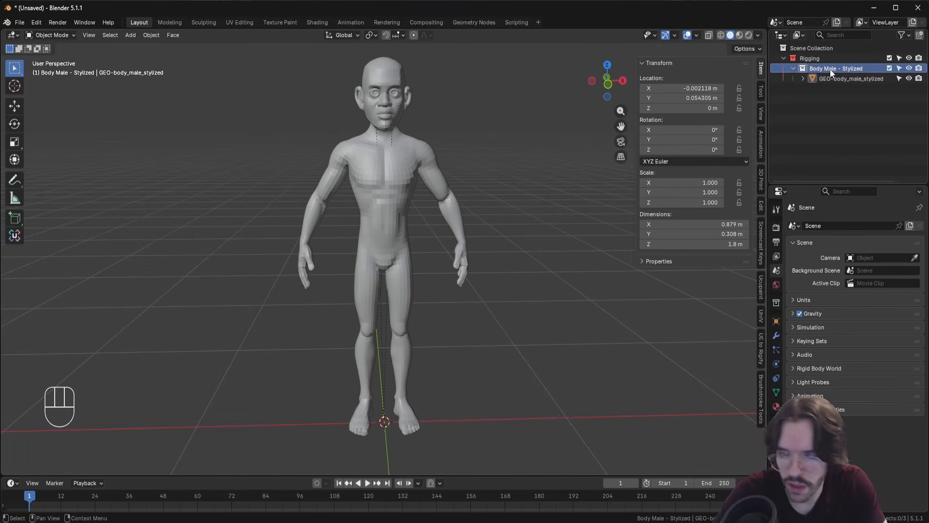
{"action": "key", "text": "Delete"}
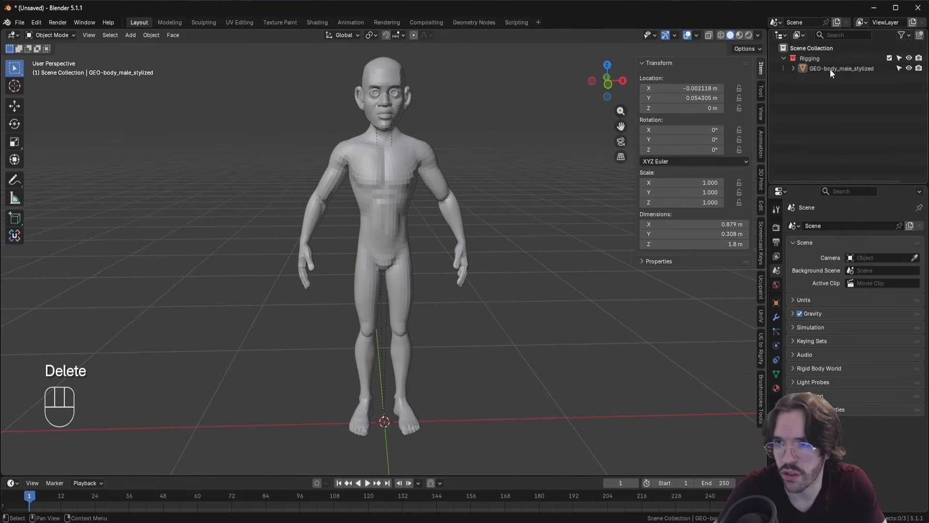
{"action": "left_click", "coordinate": [793, 69]}
{"action": "left_click", "coordinate": [794, 68]}
Select the body mesh and set its X, Y and Z location to 0
{"action": "left_click", "coordinate": [398, 176]}
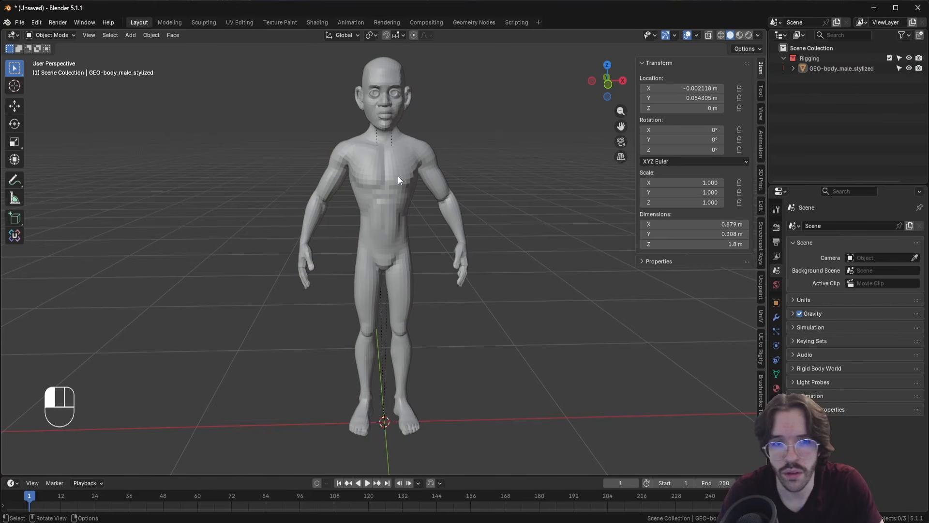
{"action": "left_click_drag", "start_coordinate": [670, 89], "coordinate": [671, 108]}
{"action": "type", "text": "0"}
{"action": "key", "text": "Return"}
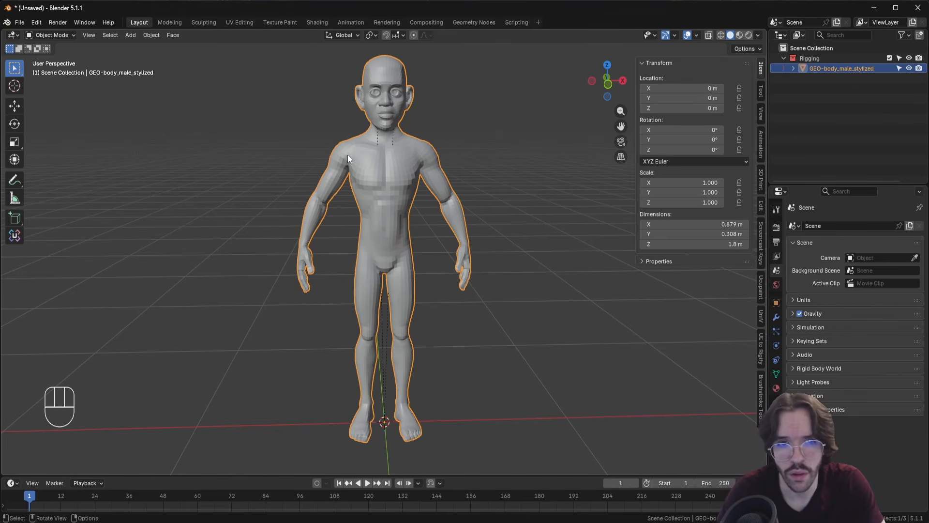
Select both eye objects and clear their parent while keeping the transformation
{"action": "middle_click_drag", "start_coordinate": [414, 170], "coordinate": [412, 252], "text": "shift"}
{"action": "scroll", "coordinate": [408, 151], "scroll_direction": "up", "scroll_amount": 3}
{"action": "left_click", "coordinate": [407, 127]}
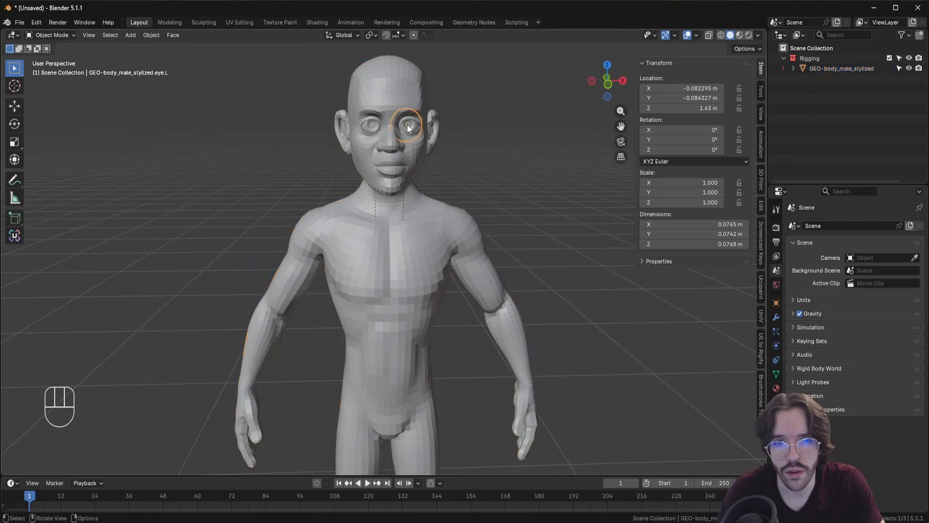
{"action": "left_click", "coordinate": [371, 131]}
{"action": "scroll", "coordinate": [376, 149], "scroll_direction": "up", "scroll_amount": 2}
{"action": "left_click", "coordinate": [369, 97]}
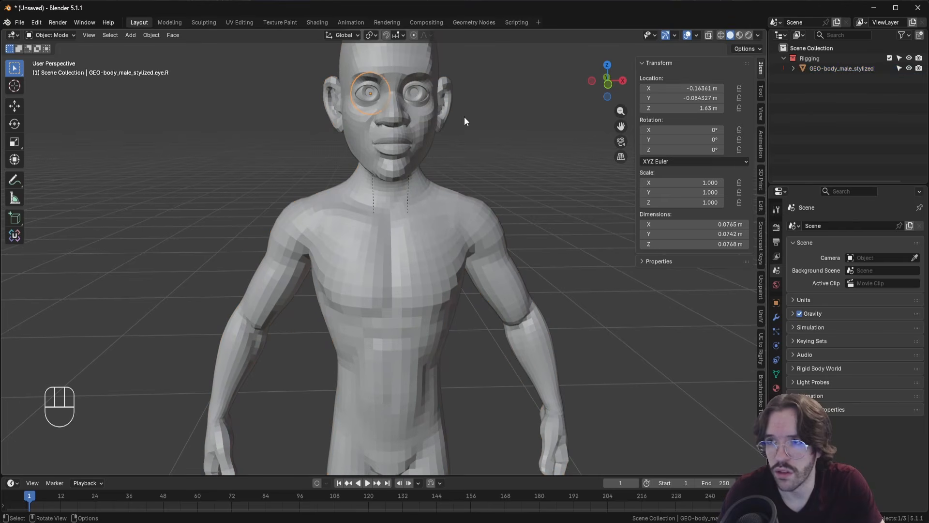
{"action": "left_click", "coordinate": [794, 69]}
{"action": "left_click", "coordinate": [794, 69]}
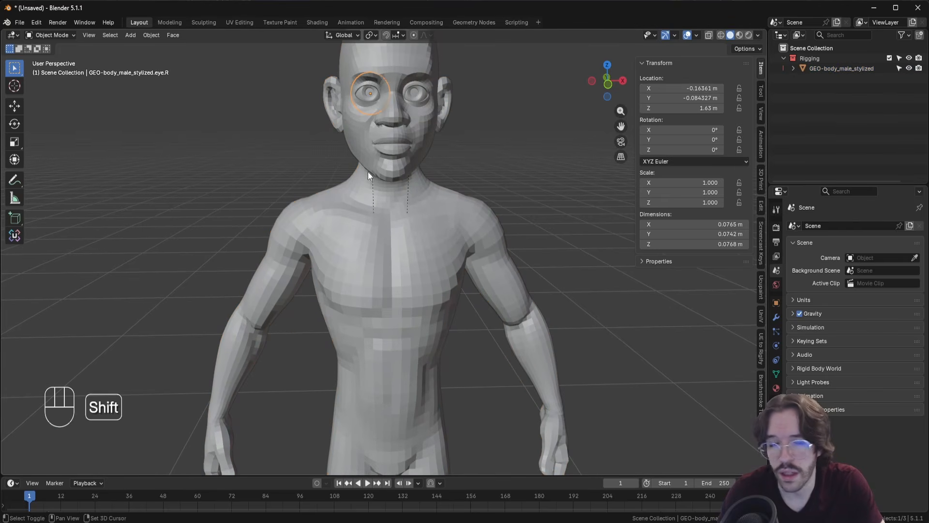
{"action": "middle_click_drag", "start_coordinate": [368, 173], "coordinate": [389, 234], "text": "shift"}
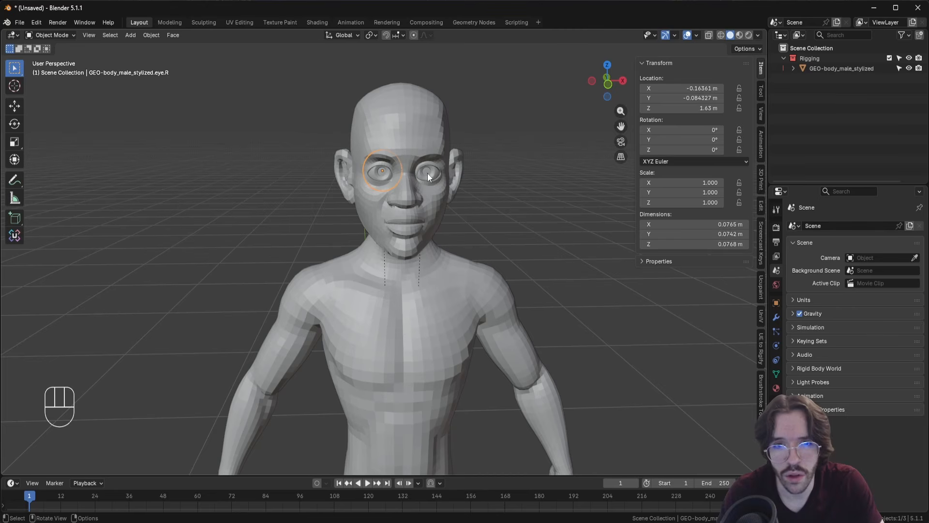
{"action": "left_click", "coordinate": [387, 187], "text": "shift"}
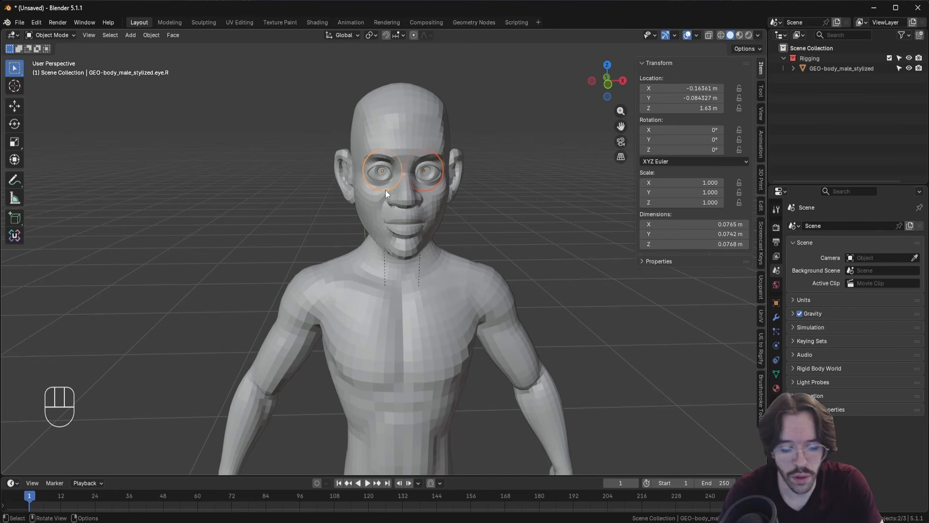
{"action": "key", "text": "alt+p"}
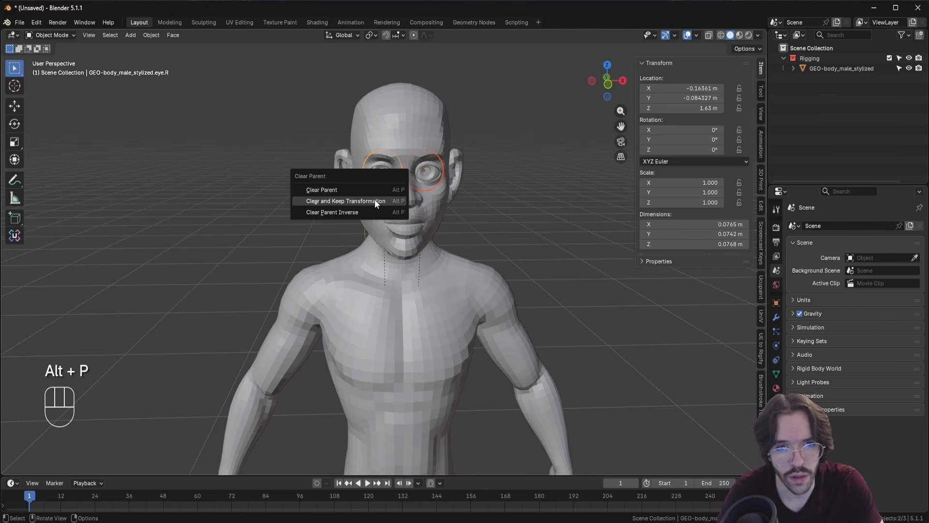
{"action": "left_click", "coordinate": [375, 201]}
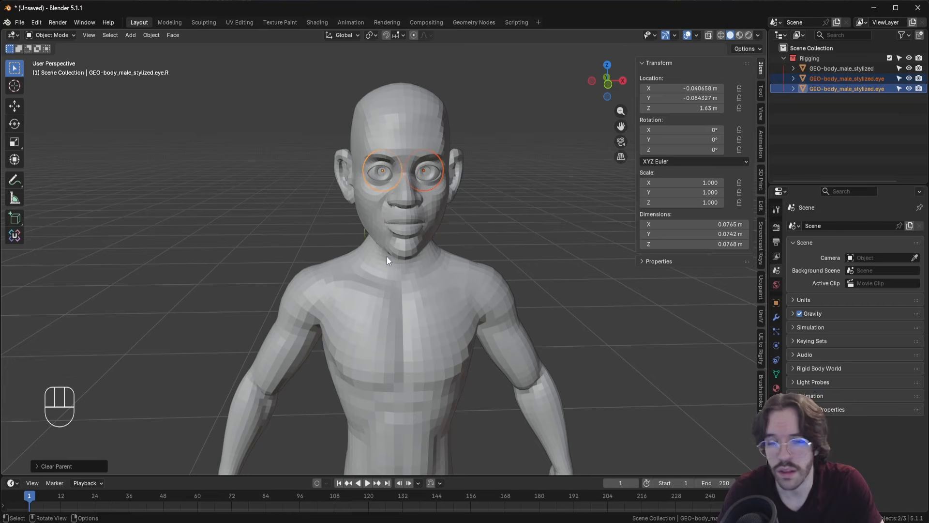
Select the body and both eyes and apply Shade Smooth to them
{"action": "middle_click_drag", "start_coordinate": [387, 256], "coordinate": [378, 288]}
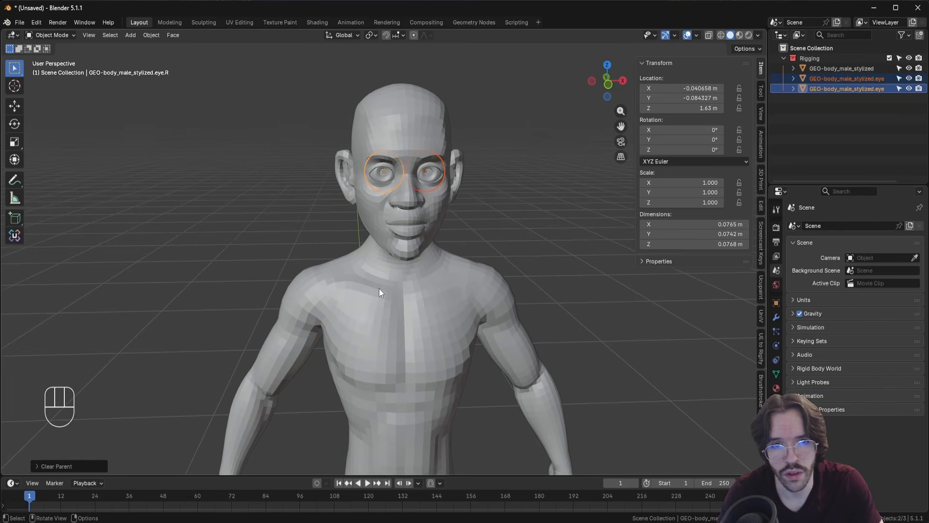
{"action": "key", "text": "a"}
{"action": "right_click", "coordinate": [396, 298]}
{"action": "left_click", "coordinate": [396, 297]}
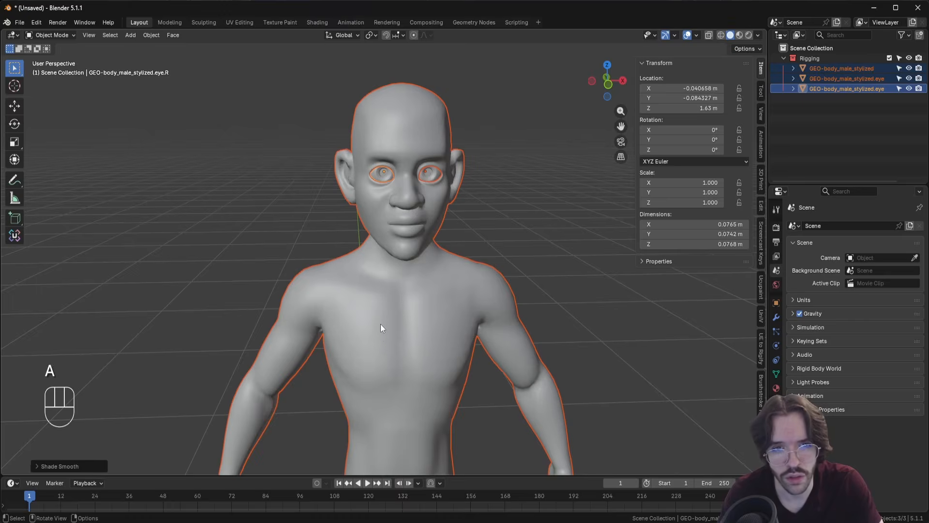
Add a single-bone armature at the world origin between the character's feet
{"action": "middle_click_drag", "start_coordinate": [381, 324], "coordinate": [396, 222], "text": "shift"}
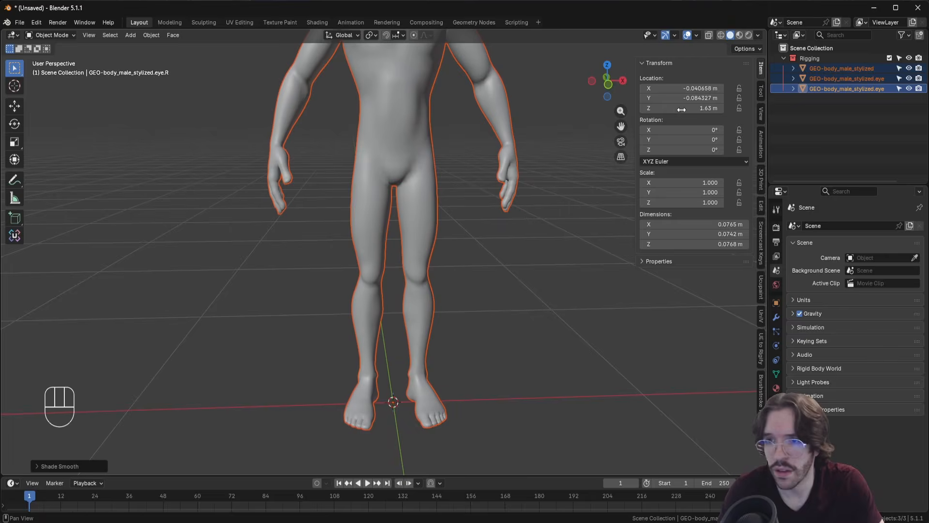
{"action": "left_click", "coordinate": [826, 80]}
{"action": "left_click", "coordinate": [825, 70]}
{"action": "scroll", "coordinate": [411, 320], "scroll_direction": "down", "scroll_amount": 3}
{"action": "middle_click_drag", "start_coordinate": [426, 318], "coordinate": [426, 297], "text": "shift"}
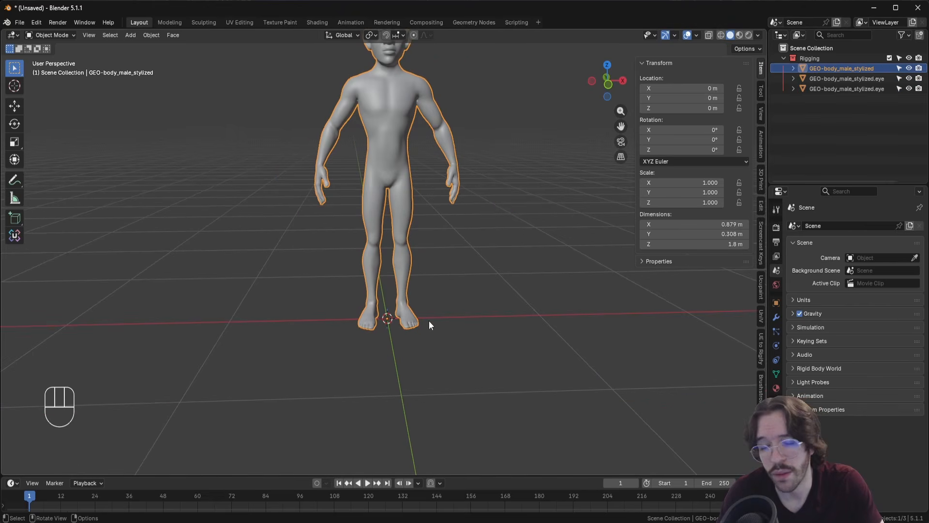
{"action": "left_click", "coordinate": [451, 294]}
{"action": "key", "text": "shift+a"}
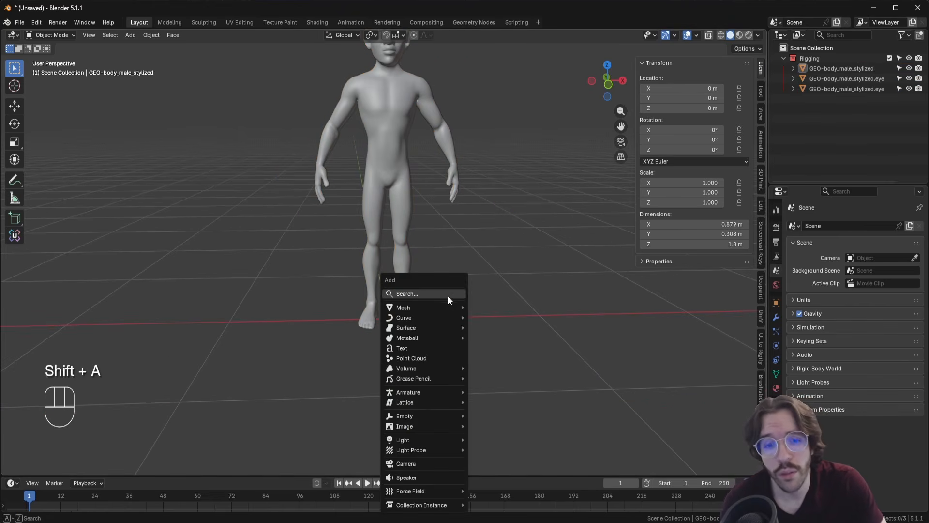
{"action": "mouse_move", "coordinate": [421, 392]}
{"action": "left_click", "coordinate": [487, 391]}
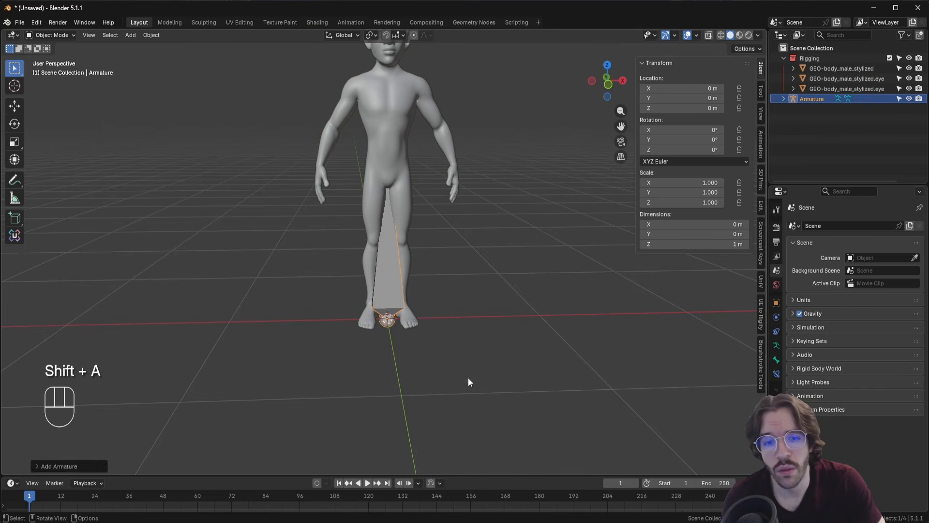
Set the armature's viewport display to In Front so its bone draws over the body mesh
{"action": "left_click", "coordinate": [776, 345]}
{"action": "scroll", "coordinate": [812, 385], "scroll_direction": "down", "scroll_amount": 1}
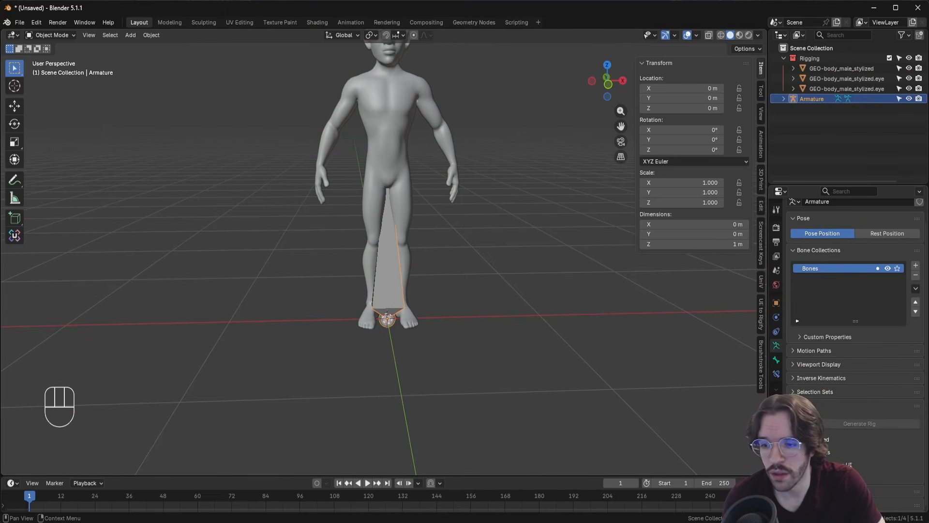
{"action": "left_click", "coordinate": [818, 364]}
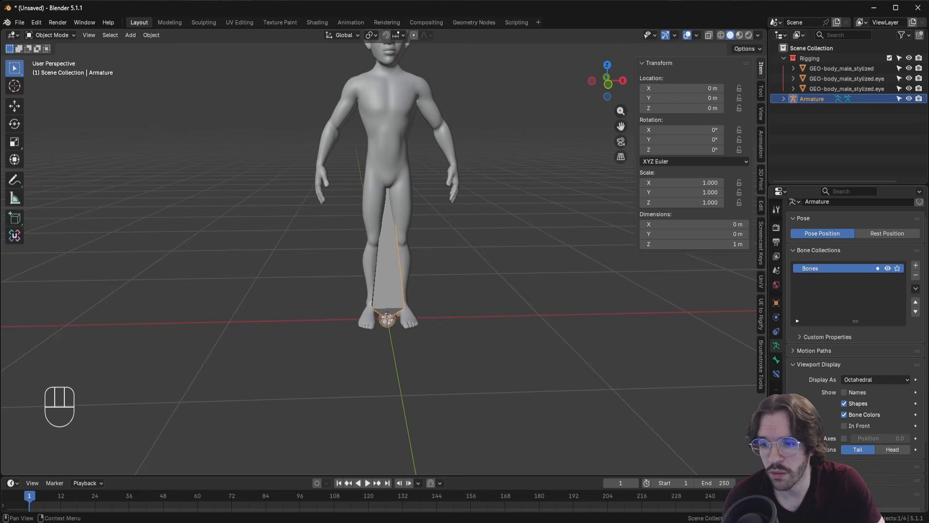
{"action": "left_click", "coordinate": [844, 425]}
{"action": "middle_click_drag", "start_coordinate": [402, 237], "coordinate": [406, 237]}
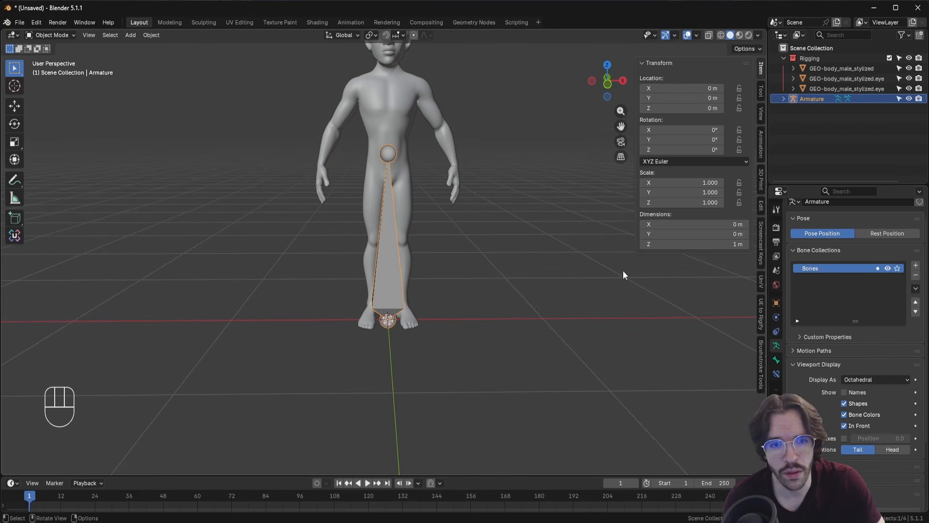
Rename the armature's bone to "root"
{"action": "left_click", "coordinate": [776, 359]}
{"action": "left_click", "coordinate": [829, 226]}
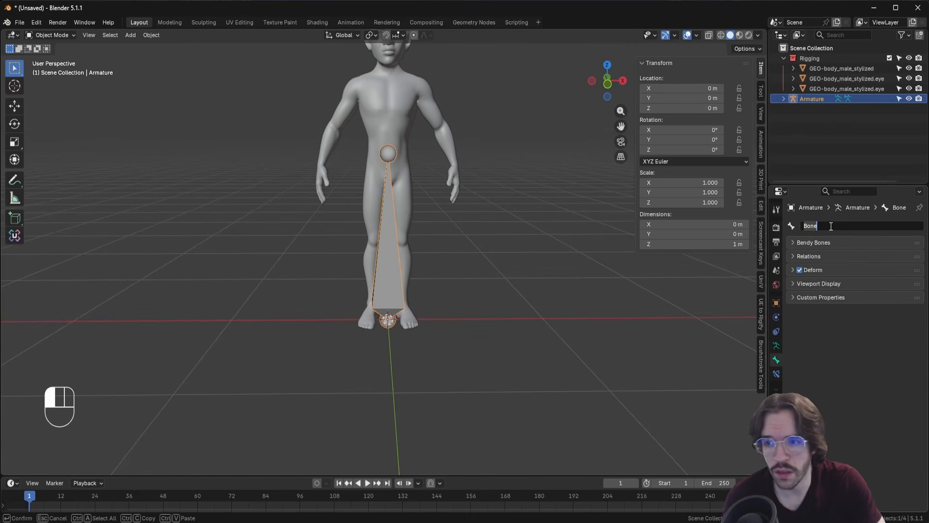
{"action": "type", "text": "root"}
{"action": "key", "text": "Return"}
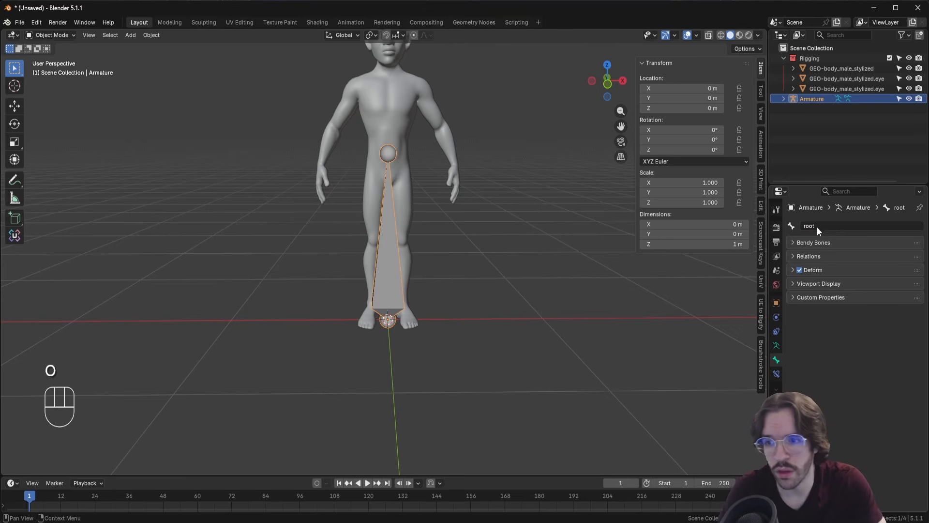
Turn off Deform for the root bone and shorten it in Edit Mode to about 0.11 m along Z
{"action": "left_click", "coordinate": [800, 270]}
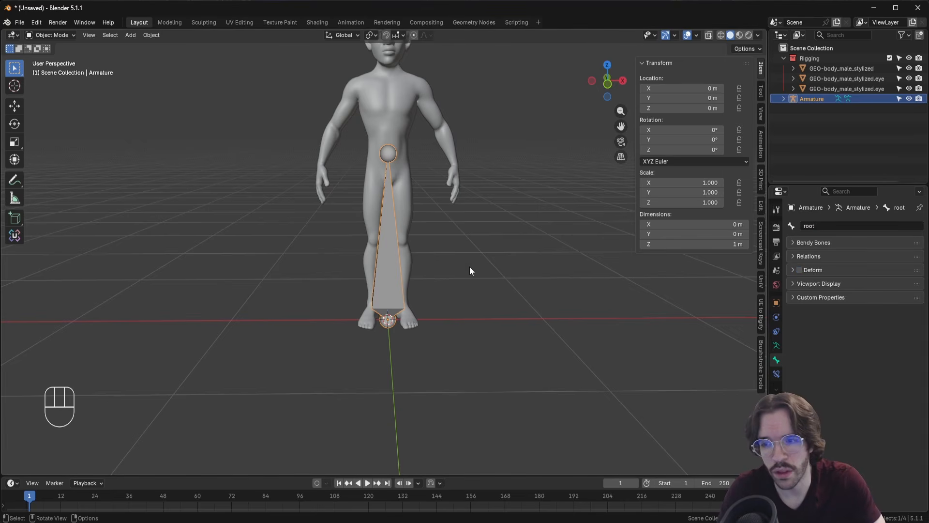
{"action": "key", "text": "Tab"}
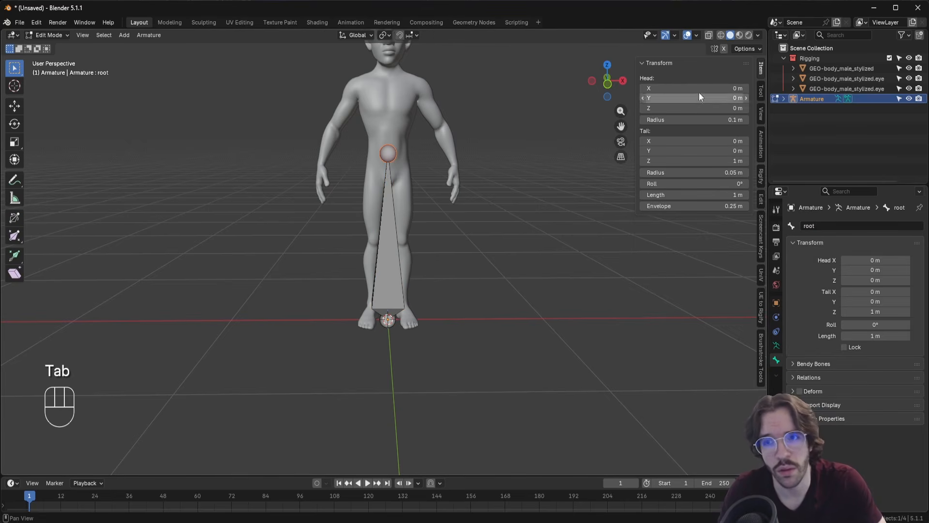
{"action": "left_click", "coordinate": [607, 83]}
{"action": "key", "text": "g"}
{"action": "key", "text": "z"}
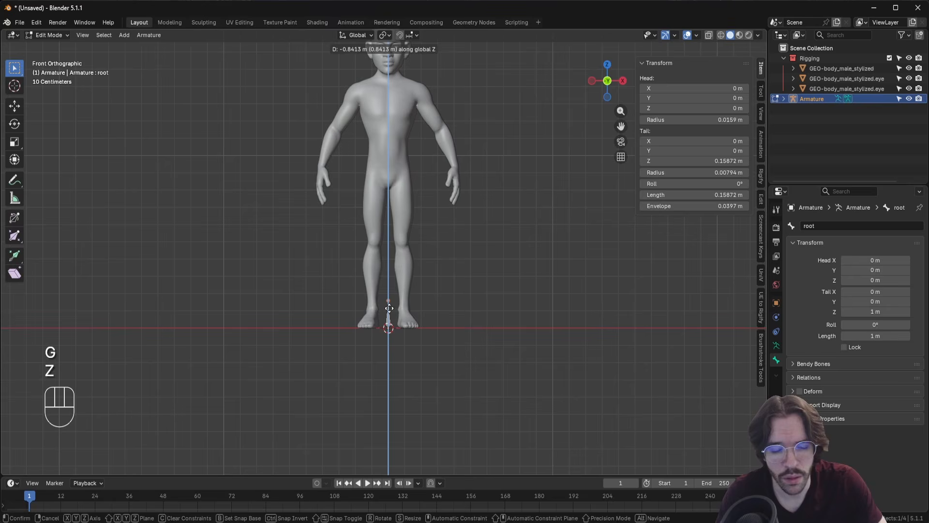
{"action": "left_click", "coordinate": [397, 334]}
{"action": "scroll", "coordinate": [397, 335], "scroll_direction": "up", "scroll_amount": 5}
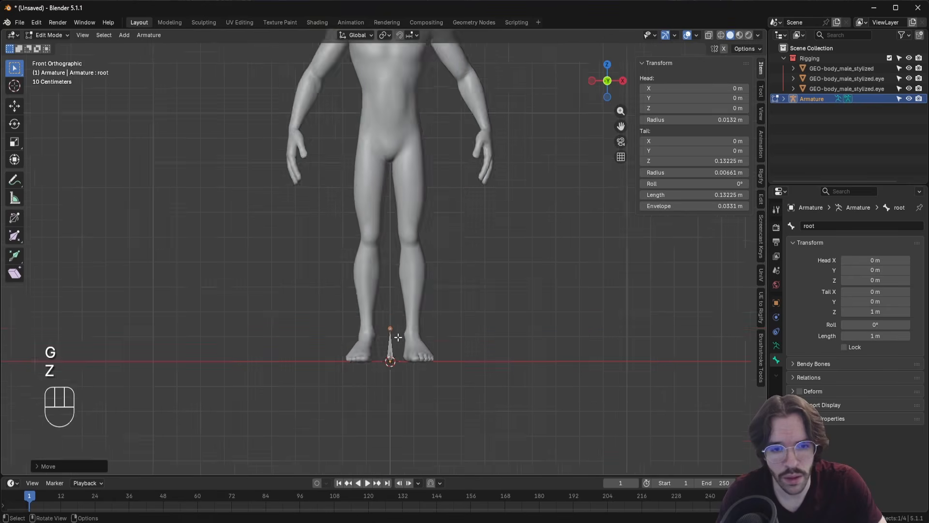
{"action": "left_click_drag", "start_coordinate": [393, 336], "coordinate": [390, 303], "text": "shift"}
{"action": "middle_click_drag", "start_coordinate": [390, 303], "coordinate": [392, 243], "text": "shift"}
{"action": "scroll", "coordinate": [392, 244], "scroll_direction": "up", "scroll_amount": 2}
{"action": "key", "text": "g"}
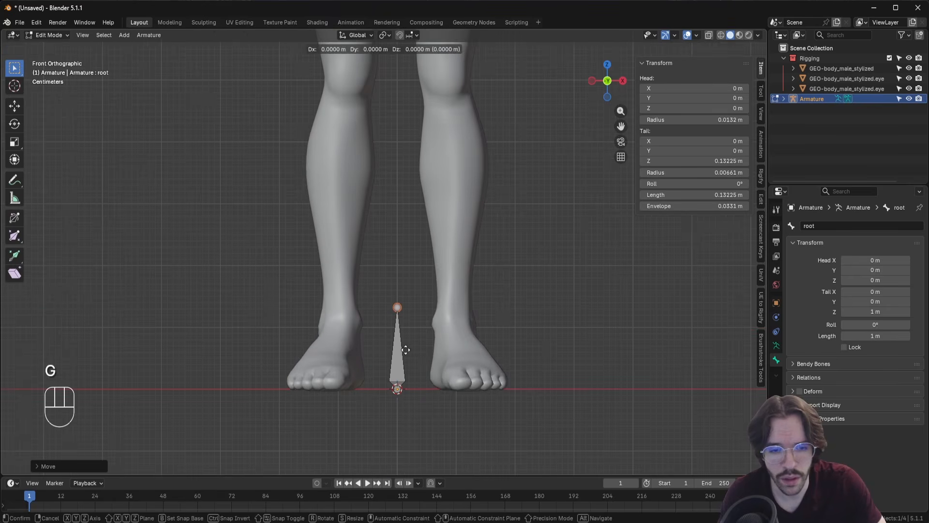
{"action": "key", "text": "z"}
{"action": "left_click", "coordinate": [403, 365]}
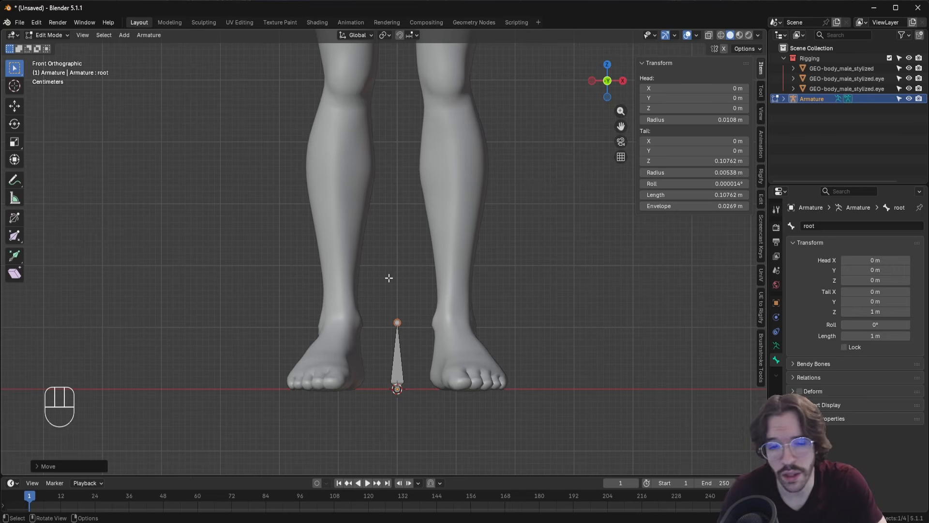
Add a second bone to the armature and raise it along Z by about 0.84 m to the crotch
{"action": "scroll", "coordinate": [398, 262], "scroll_direction": "down", "scroll_amount": 5}
{"action": "scroll", "coordinate": [387, 381], "scroll_direction": "up", "scroll_amount": 1}
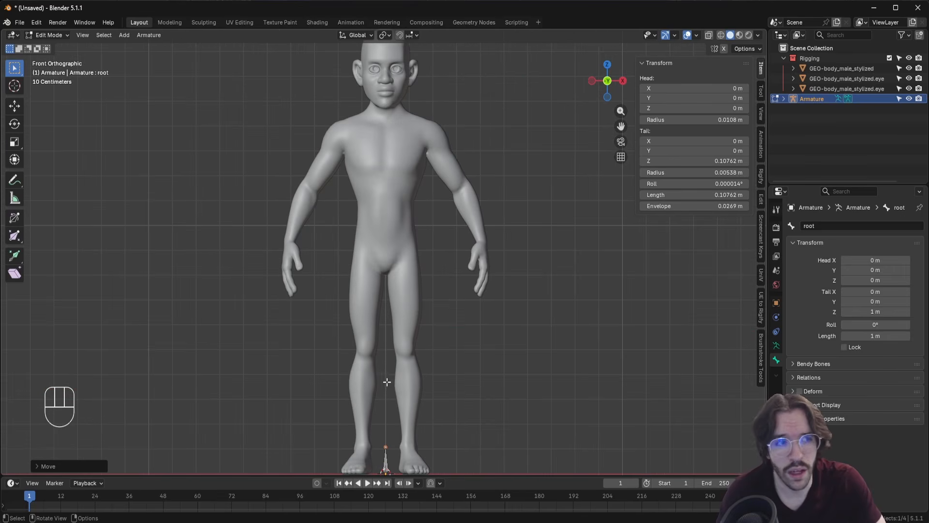
{"action": "key", "text": "shift+a"}
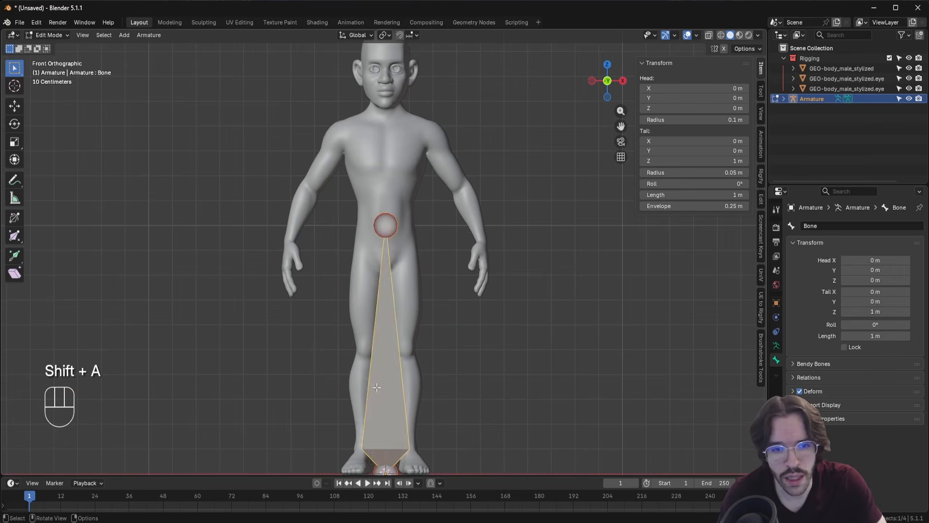
{"action": "key", "text": "g"}
{"action": "key", "text": "z"}
{"action": "left_click", "coordinate": [385, 177]}
{"action": "middle_click_drag", "start_coordinate": [426, 182], "coordinate": [451, 226], "text": "shift"}
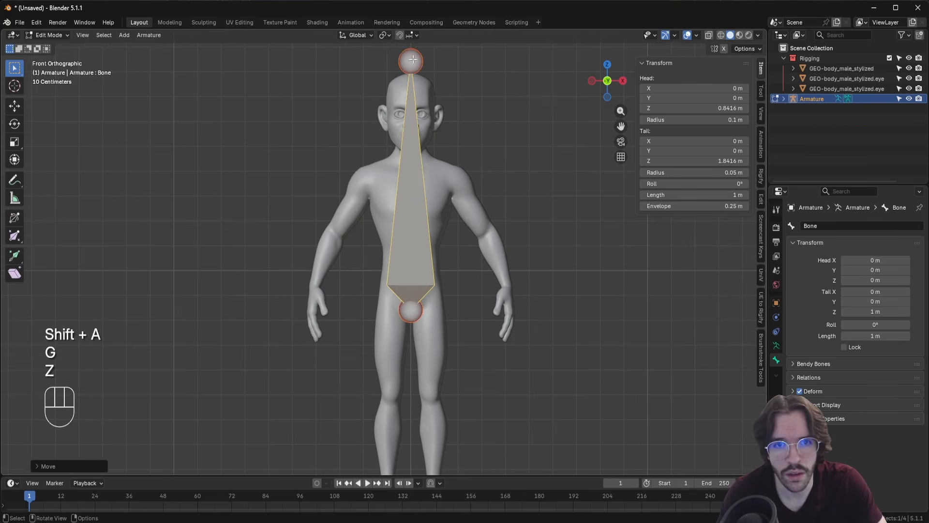
Shorten the new bone to about 0.11 m inside the pelvis, with its head at a height of about 0.82 m
{"action": "left_click", "coordinate": [412, 73]}
{"action": "key", "text": "g"}
{"action": "key", "text": "z"}
{"action": "left_click", "coordinate": [412, 287]}
{"action": "scroll", "coordinate": [411, 298], "scroll_direction": "up", "scroll_amount": 2}
{"action": "middle_click_drag", "start_coordinate": [410, 298], "coordinate": [398, 271], "text": "shift"}
{"action": "key", "text": "g"}
{"action": "key", "text": "z"}
{"action": "left_click", "coordinate": [398, 264]}
{"action": "key", "text": "g"}
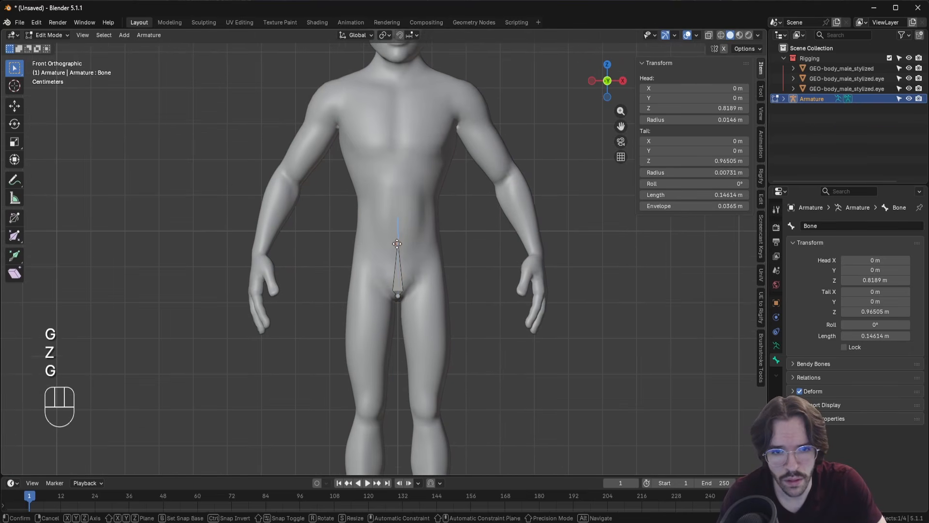
{"action": "key", "text": "z"}
{"action": "left_click", "coordinate": [397, 259]}
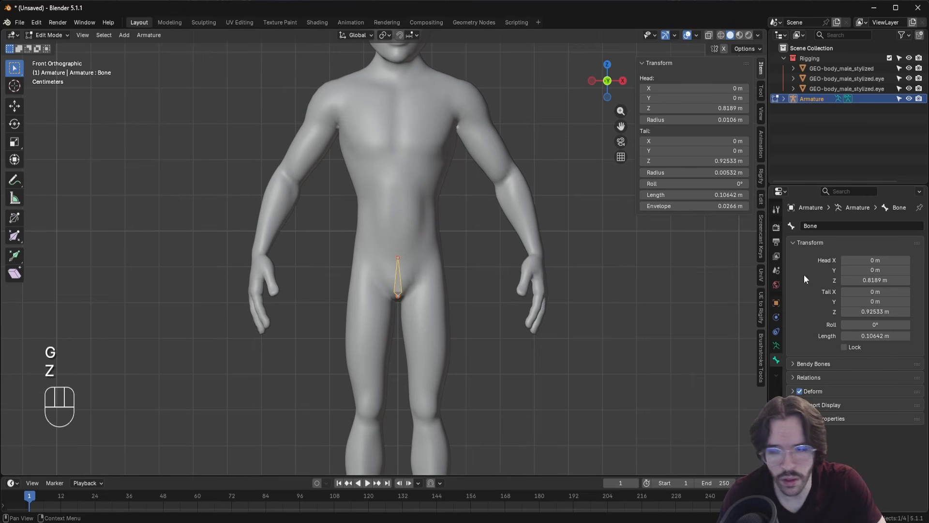
Rename the pelvis bone to "hips"
{"action": "left_click", "coordinate": [824, 225]}
{"action": "type", "text": "hips"}
{"action": "key", "text": "Return"}
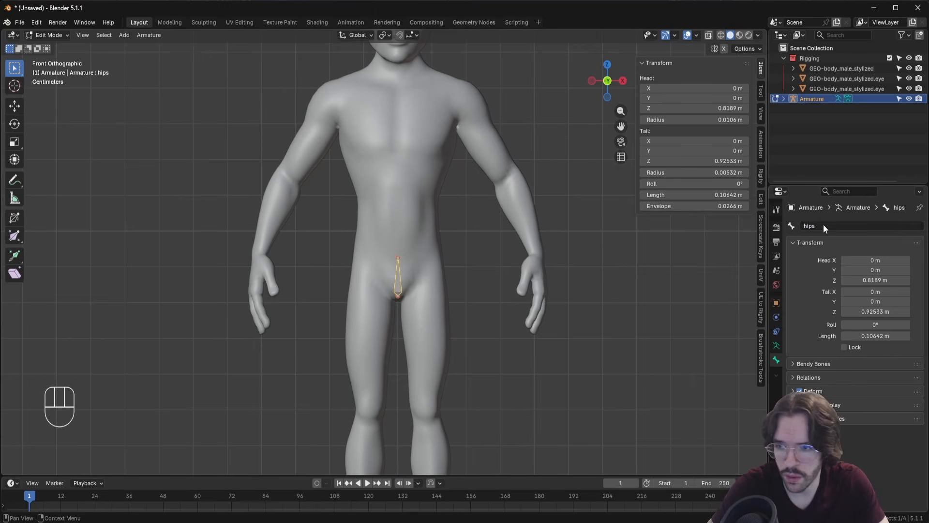
Extrude a bone about 0.52 m straight up along Z from the hips bone's tip to the base of the neck
{"action": "middle_click_drag", "start_coordinate": [414, 268], "coordinate": [426, 367], "text": "shift"}
{"action": "key", "text": "e"}
{"action": "key", "text": "z"}
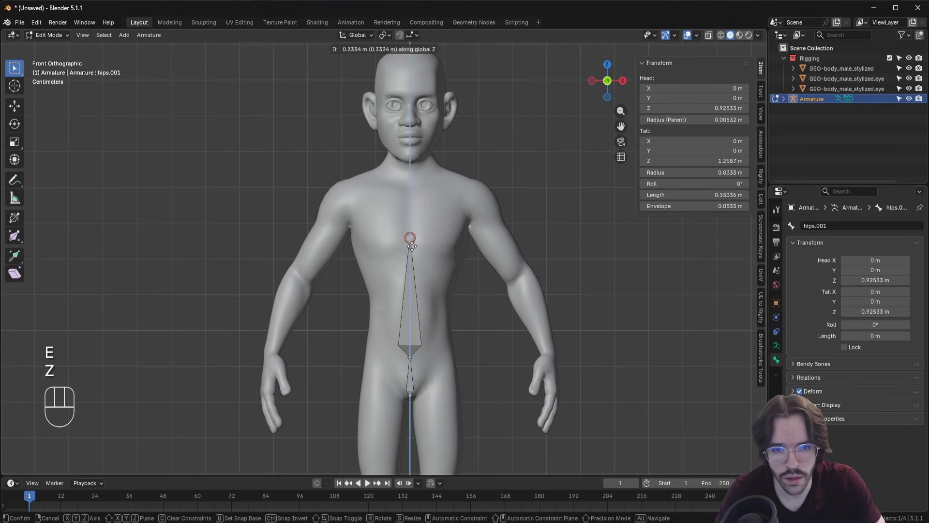
{"action": "left_click", "coordinate": [413, 182]}
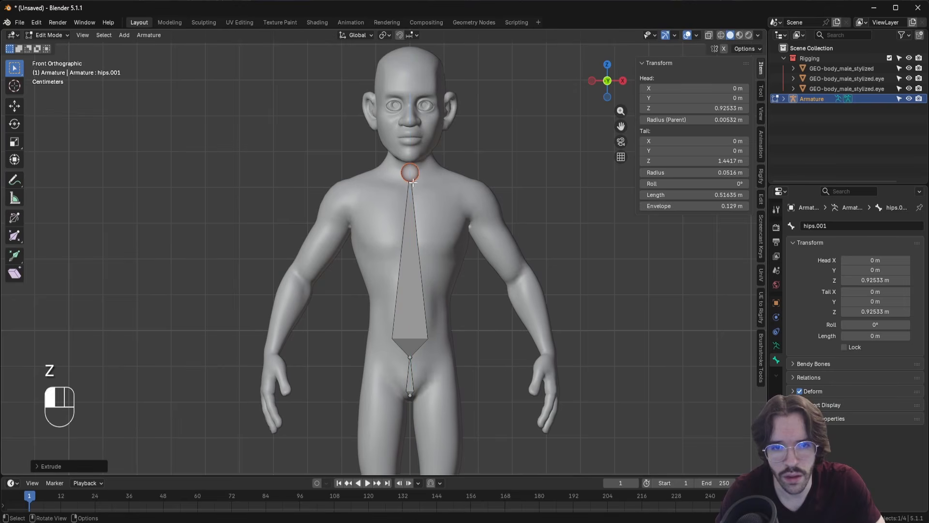
Rename the long torso bone to "spine.001"
{"action": "left_click", "coordinate": [413, 274]}
{"action": "left_click", "coordinate": [818, 226]}
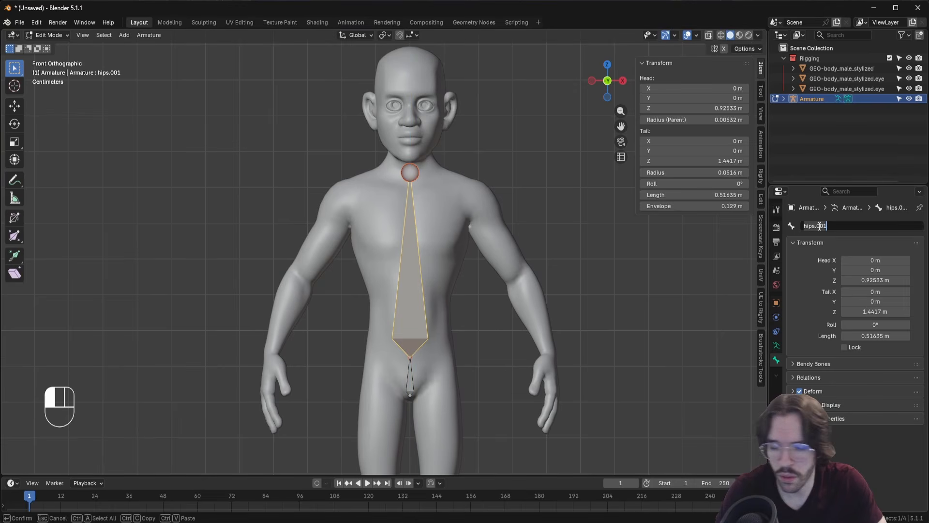
{"action": "type", "text": "spine.0"}
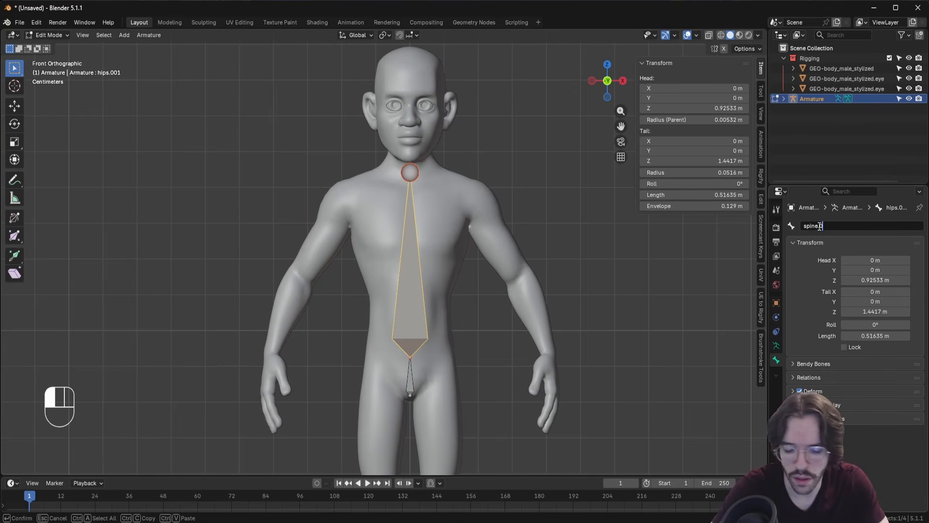
{"action": "type", "text": "01"}
{"action": "key", "text": "Return"}
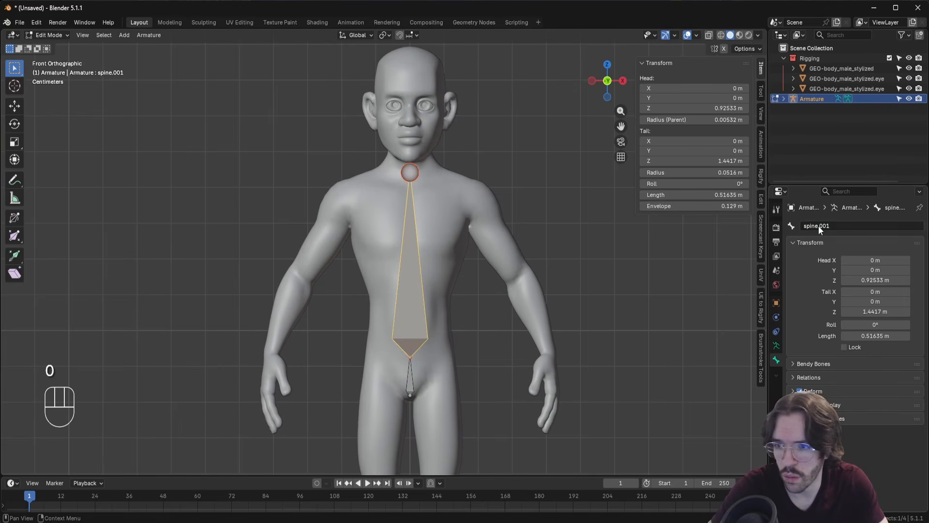
Subdivide the torso bone with 2 cuts into three equal spine bones and check each resulting segment
{"action": "right_click", "coordinate": [414, 269]}
{"action": "left_click", "coordinate": [408, 267]}
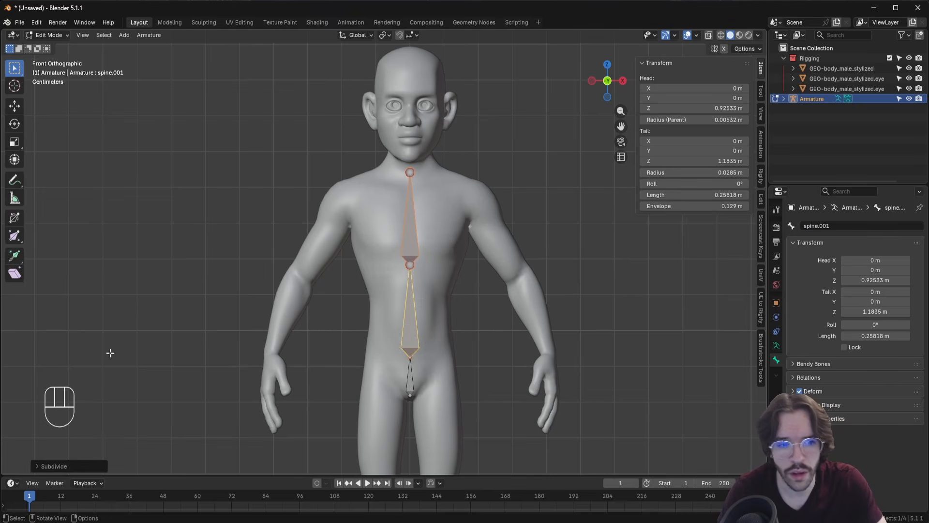
{"action": "left_click", "coordinate": [50, 466]}
{"action": "left_click", "coordinate": [158, 466]}
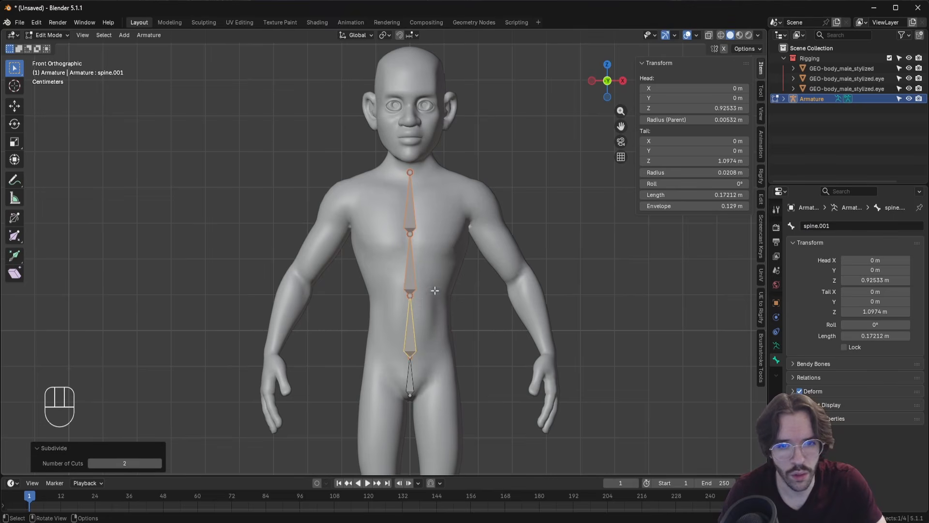
{"action": "left_click", "coordinate": [412, 323]}
{"action": "left_click", "coordinate": [411, 236]}
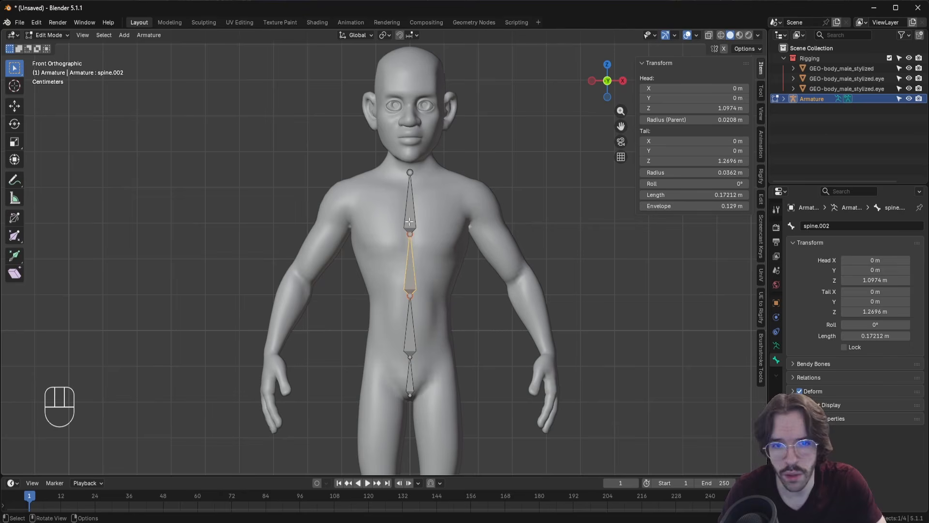
{"action": "left_click", "coordinate": [410, 214]}
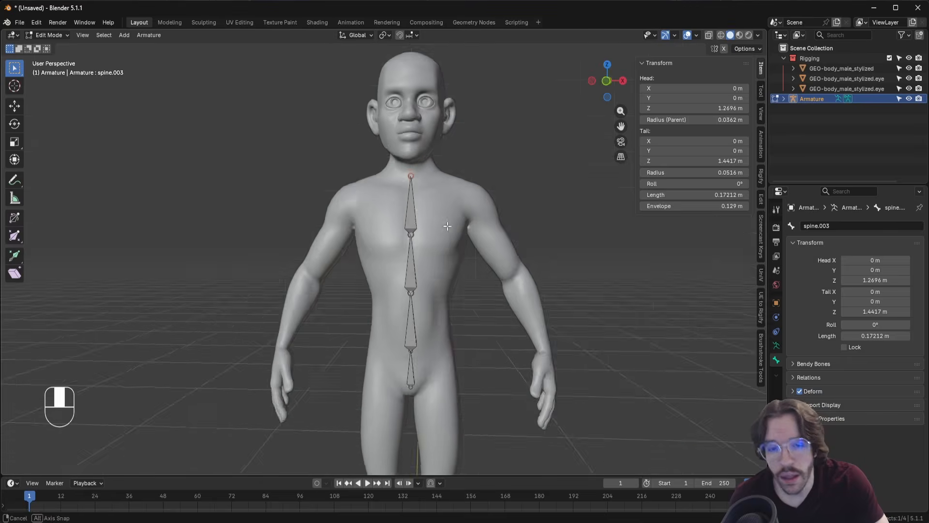
In side view, extrude a bone about 0.08 m up and slightly forward through the neck and name it "neck"
{"action": "middle_click_drag", "start_coordinate": [634, 138], "coordinate": [554, 134]}
{"action": "left_click", "coordinate": [608, 88]}
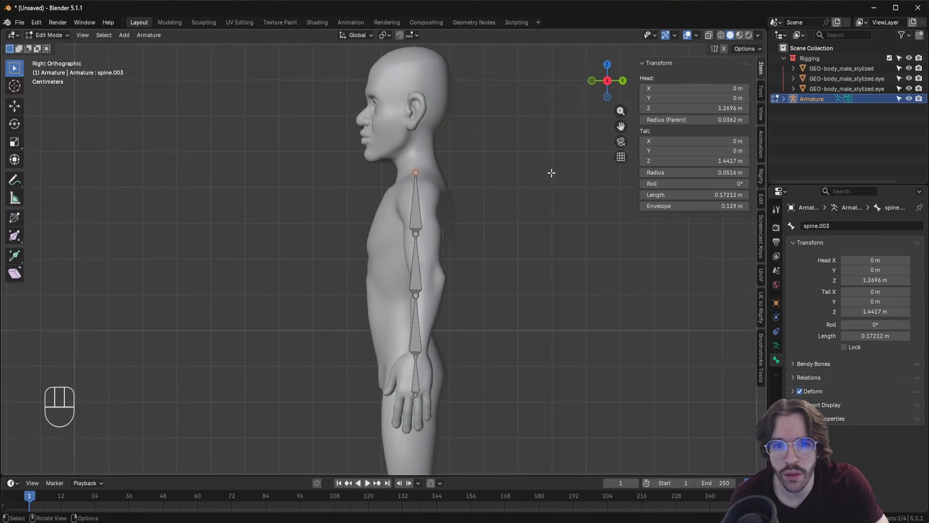
{"action": "middle_click_drag", "start_coordinate": [496, 210], "coordinate": [469, 284], "text": "shift"}
{"action": "scroll", "coordinate": [441, 291], "scroll_direction": "up", "scroll_amount": 3}
{"action": "key", "text": "e"}
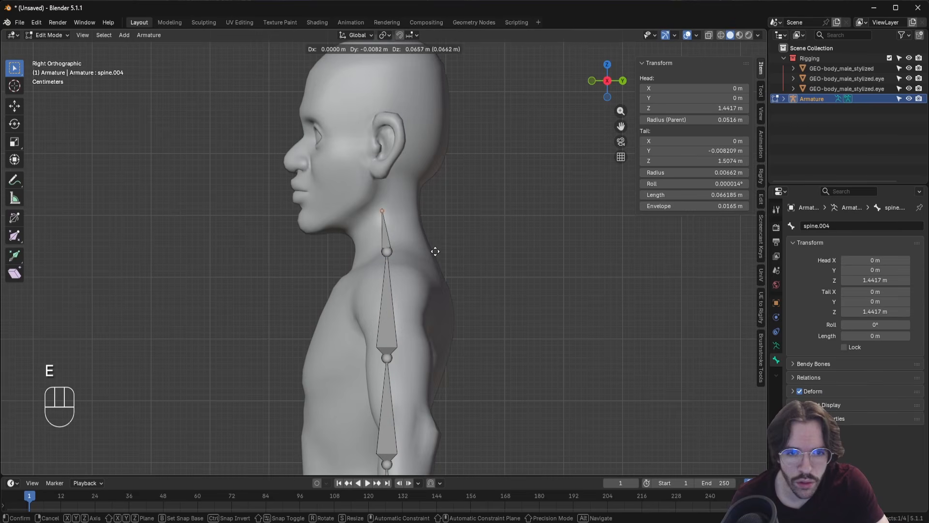
{"action": "left_click", "coordinate": [431, 245]}
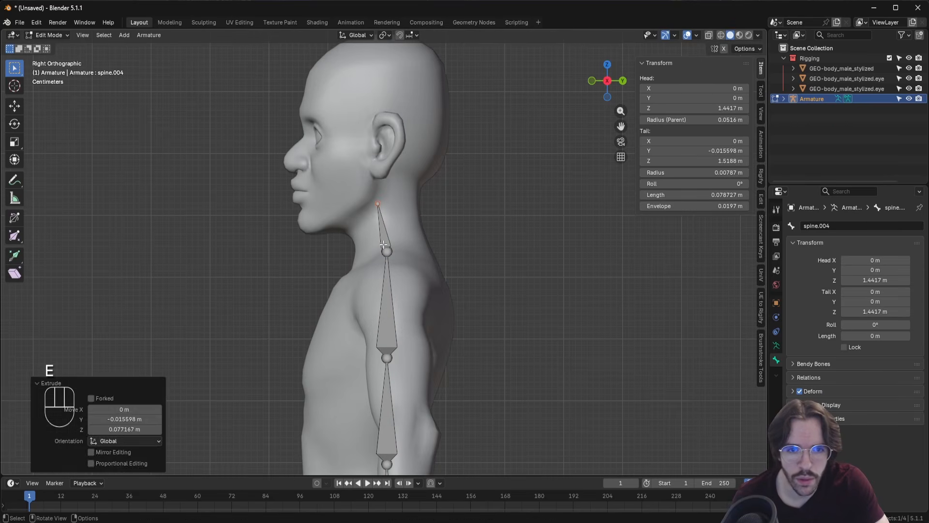
{"action": "left_click", "coordinate": [816, 226]}
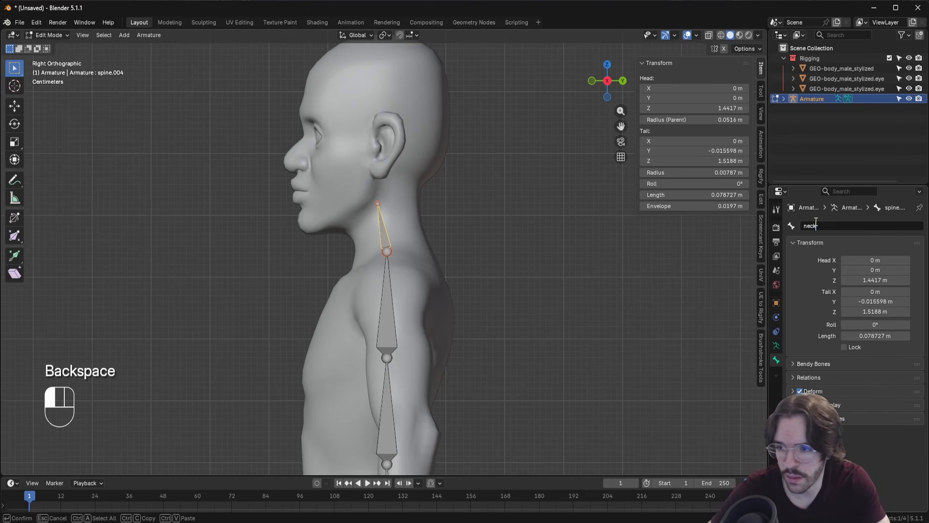
{"action": "key", "text": "Return"}
Extrude a bone about 0.27 m along Z from the neck's tip to the top of the skull and name it "head"
{"action": "middle_click_drag", "start_coordinate": [383, 208], "coordinate": [416, 246], "text": "shift"}
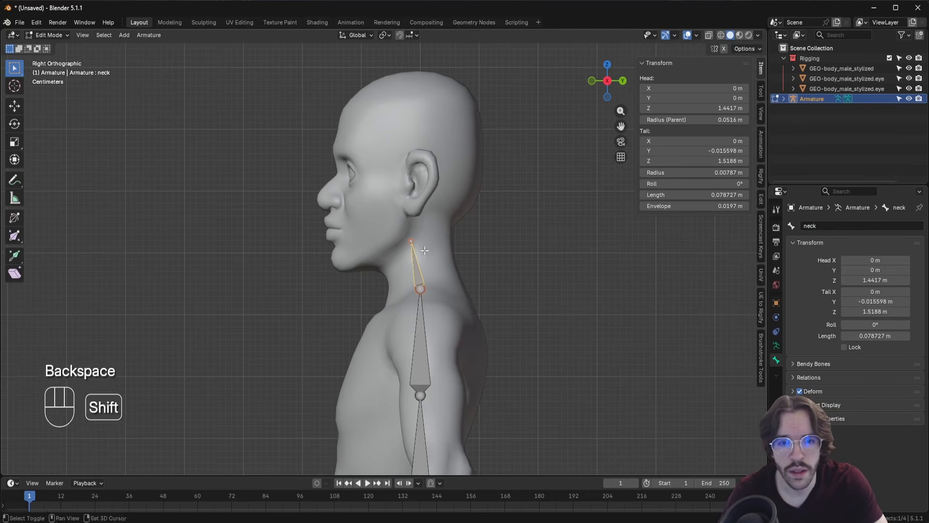
{"action": "left_click", "coordinate": [413, 241]}
{"action": "key", "text": "e"}
{"action": "key", "text": "z"}
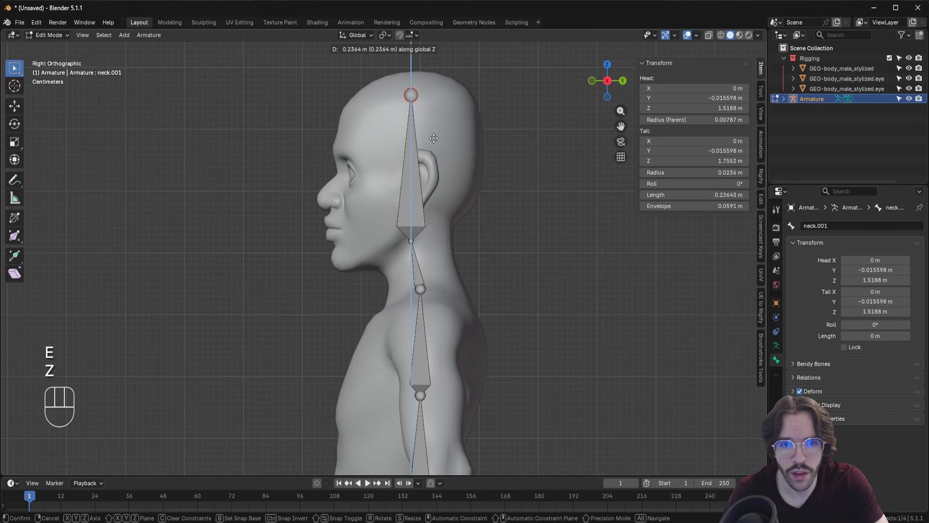
{"action": "left_click", "coordinate": [413, 77]}
{"action": "left_click", "coordinate": [824, 226]}
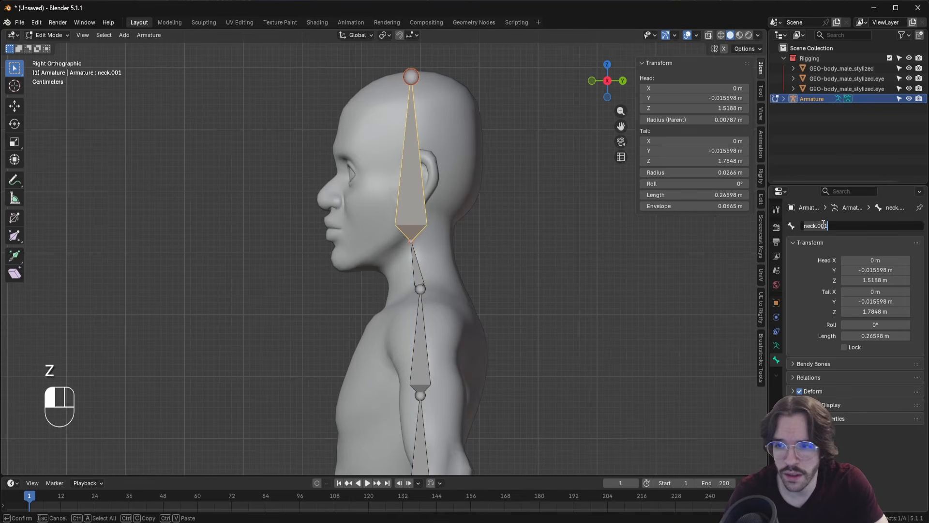
{"action": "type", "text": "head"}
{"action": "key", "text": "Return"}
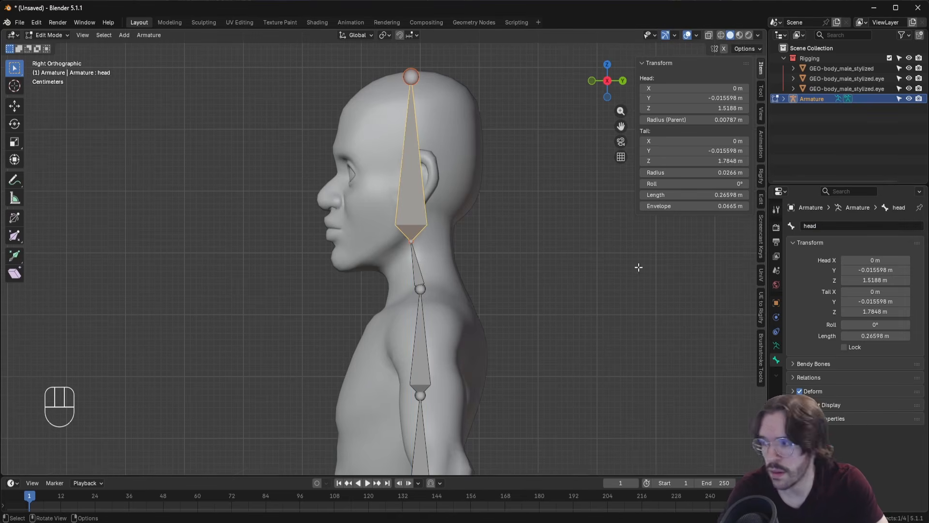
Add a separate bone, raise it about 1.5 m along Z, and shift its ends forward along Y so it slants ahead of the face
{"action": "middle_click_drag", "start_coordinate": [639, 264], "coordinate": [352, 241]}
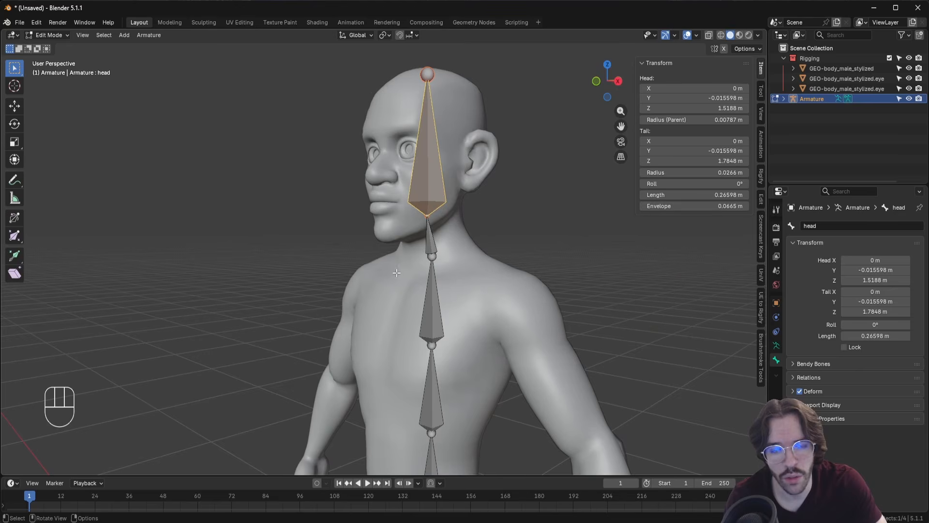
{"action": "middle_click_drag", "start_coordinate": [397, 273], "coordinate": [381, 273]}
{"action": "key", "text": "shift+a"}
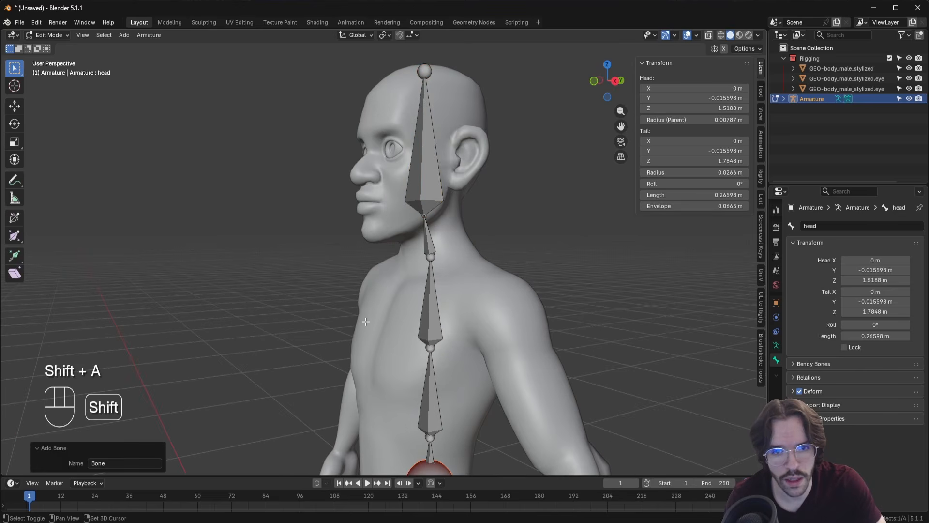
{"action": "scroll", "coordinate": [365, 321], "scroll_direction": "down", "scroll_amount": 4}
{"action": "middle_click_drag", "start_coordinate": [387, 368], "coordinate": [368, 349]}
{"action": "left_click", "coordinate": [411, 457]}
{"action": "key", "text": "g"}
{"action": "key", "text": "z"}
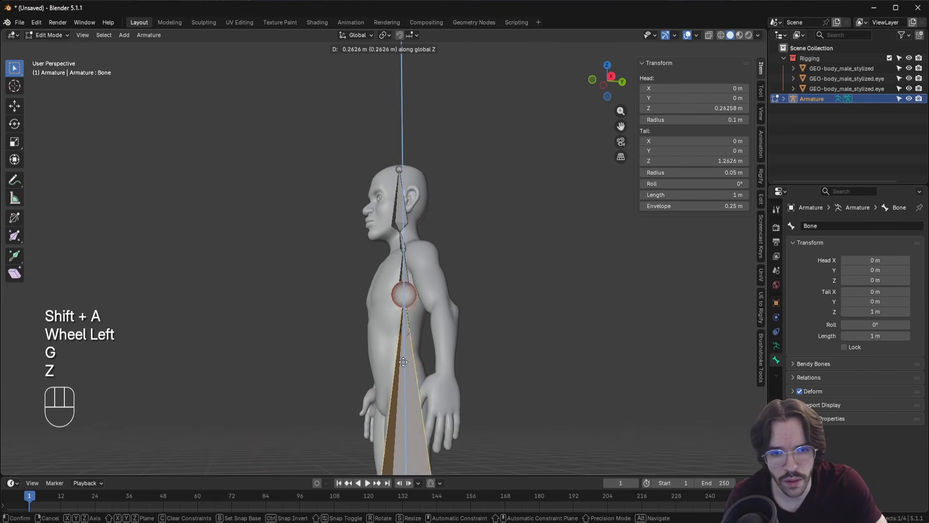
{"action": "left_click", "coordinate": [411, 51]}
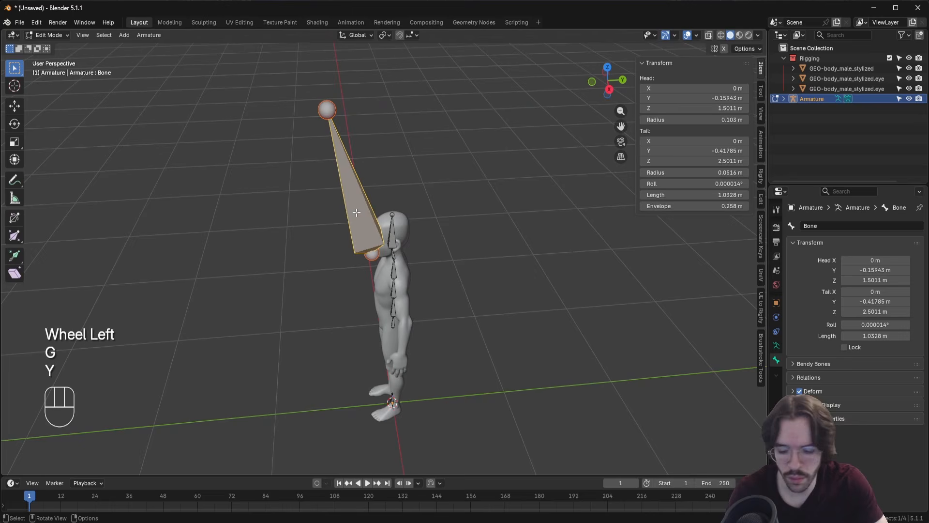
Flatten the slanted bone to horizontal by scaling it to 0 along Z, and view it from the side
{"action": "key", "text": "s"}
{"action": "key", "text": "z"}
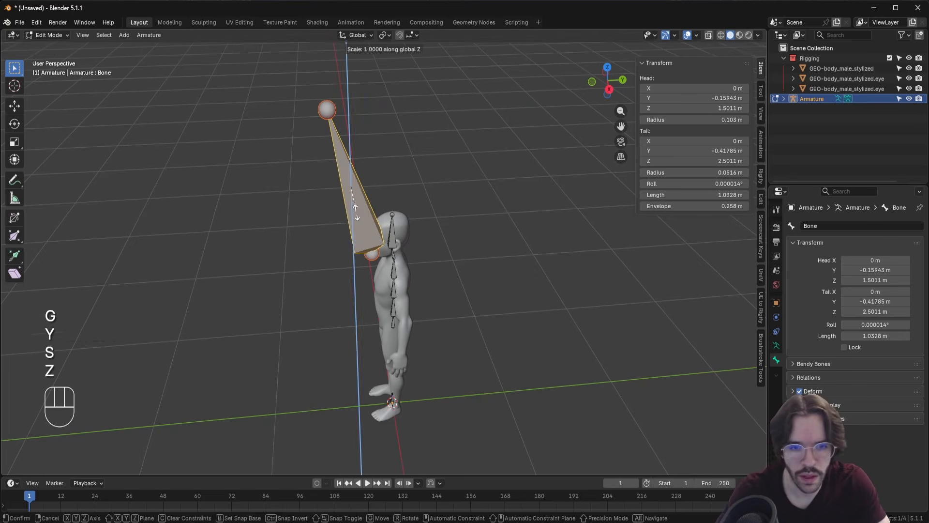
{"action": "key", "text": "KP_0"}
{"action": "key", "text": "KP_Enter"}
{"action": "left_click", "coordinate": [609, 90]}
{"action": "scroll", "coordinate": [387, 242], "scroll_direction": "up", "scroll_amount": 4}
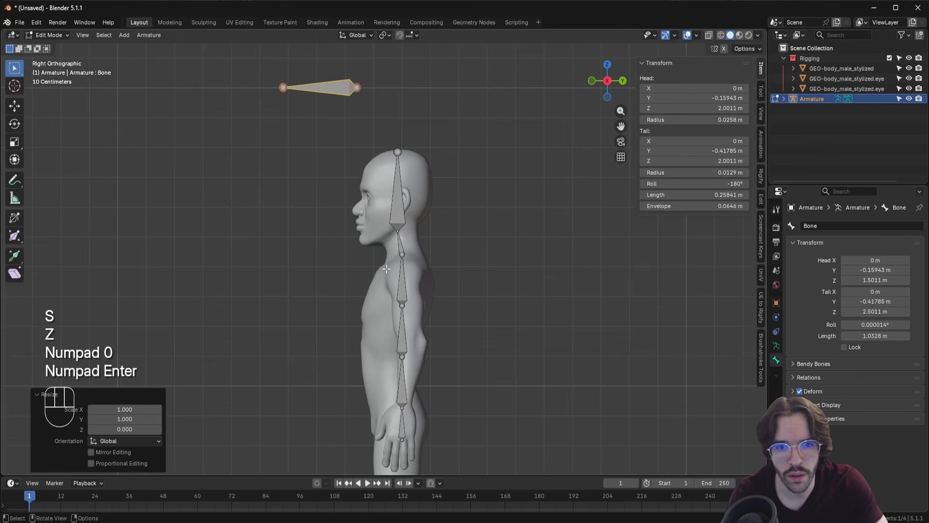
Move the flattened bone into the head, placing its base at the jaw hinge and its tip at the chin, about 0.12 m long
{"action": "key", "text": "g"}
{"action": "left_click", "coordinate": [391, 330]}
{"action": "scroll", "coordinate": [338, 218], "scroll_direction": "up", "scroll_amount": 3}
{"action": "left_click", "coordinate": [498, 219]}
{"action": "key", "text": "g"}
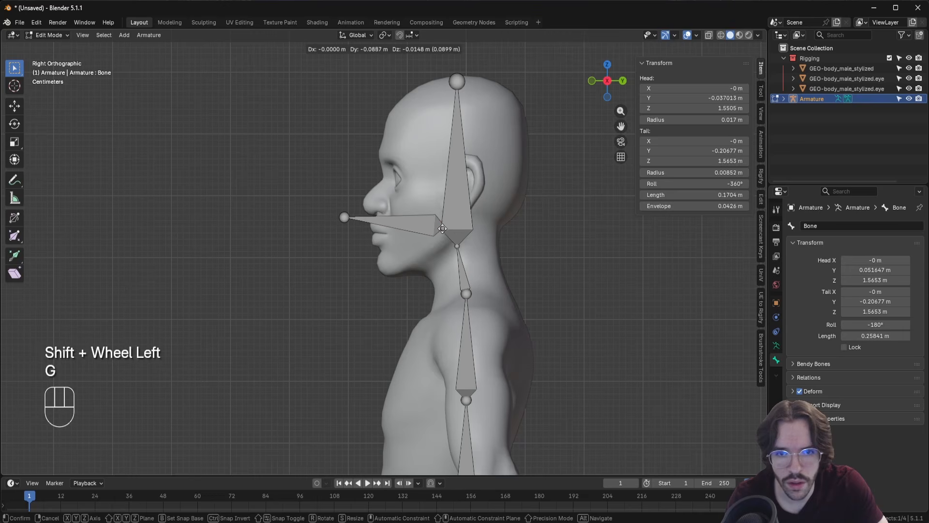
{"action": "left_click", "coordinate": [368, 227]}
{"action": "key", "text": "g"}
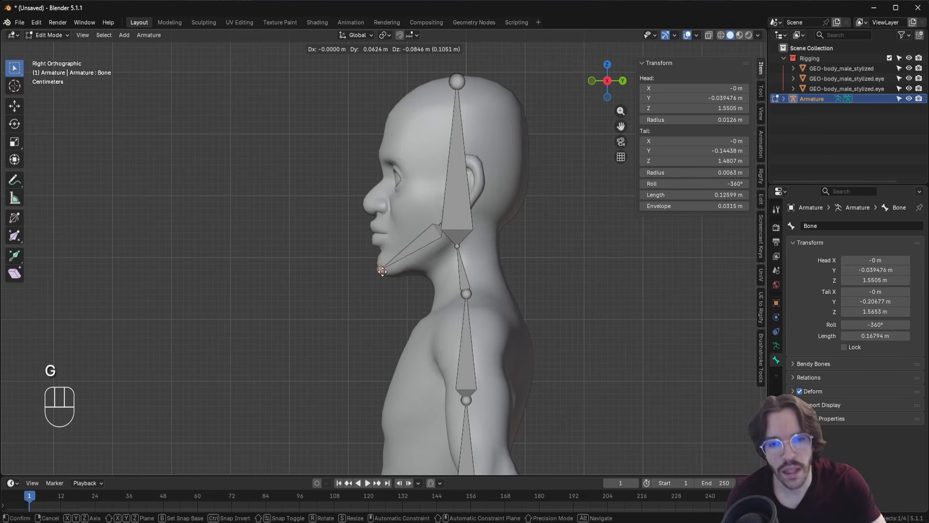
{"action": "left_click", "coordinate": [383, 271]}
Name the chin bone "jaw"
{"action": "scroll", "coordinate": [383, 293], "scroll_direction": "up", "scroll_amount": 4}
{"action": "double_click", "coordinate": [820, 226]}
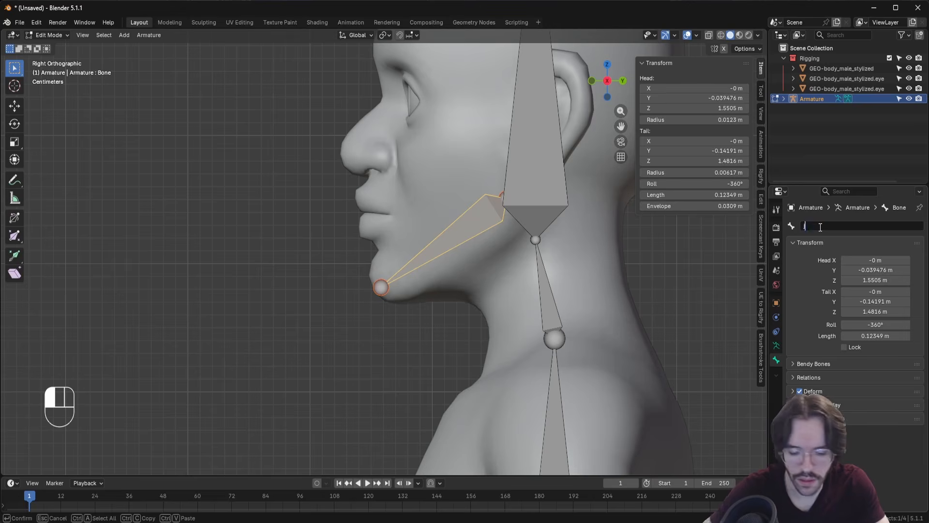
{"action": "type", "text": "jaw"}
{"action": "key", "text": "Return"}
Add a separate new bone to the armature at the character's base
{"action": "middle_click_drag", "start_coordinate": [618, 234], "coordinate": [433, 223]}
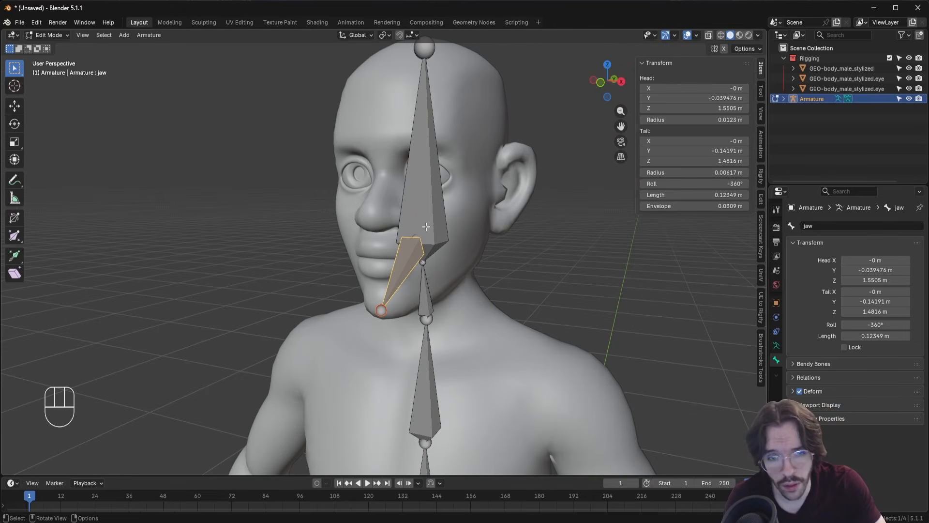
{"action": "middle_click_drag", "start_coordinate": [426, 226], "coordinate": [414, 178]}
{"action": "scroll", "coordinate": [339, 211], "scroll_direction": "down", "scroll_amount": 1}
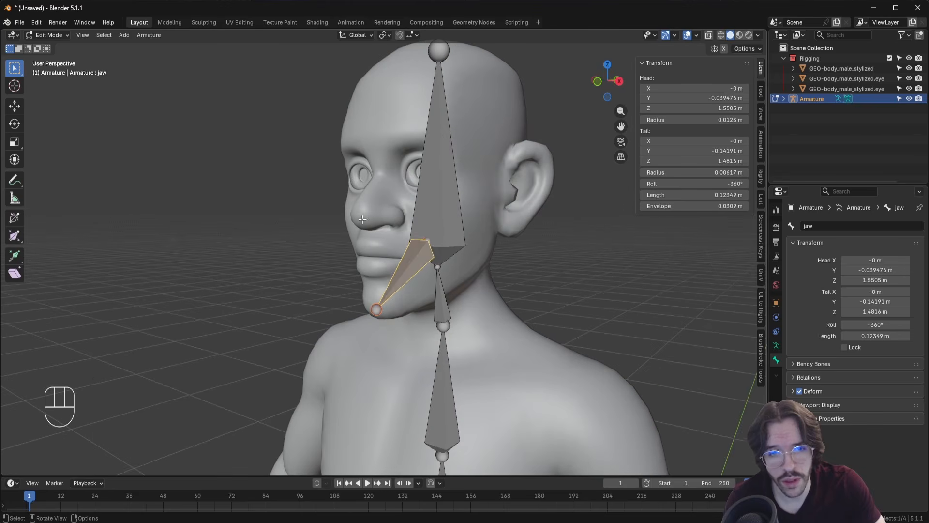
{"action": "key", "text": "shift+a"}
{"action": "scroll", "coordinate": [381, 311], "scroll_direction": "down", "scroll_amount": 2}
{"action": "scroll", "coordinate": [382, 310], "scroll_direction": "down", "scroll_amount": 3}
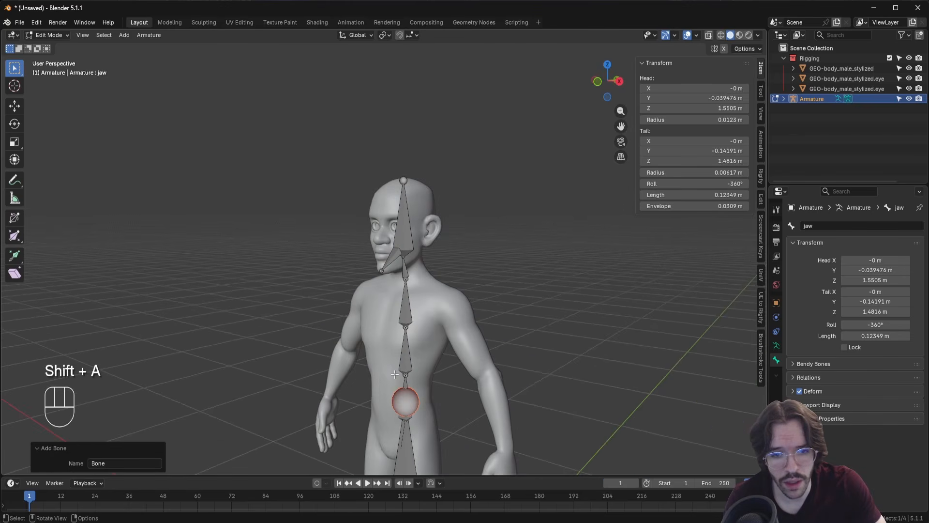
{"action": "middle_click_drag", "start_coordinate": [392, 365], "coordinate": [367, 279], "text": "shift"}
Rotate the new bone 90° about the X axis so it lies horizontally, pointing forward
{"action": "left_click", "coordinate": [384, 392]}
{"action": "middle_click_drag", "start_coordinate": [386, 393], "coordinate": [379, 394]}
{"action": "key", "text": "r"}
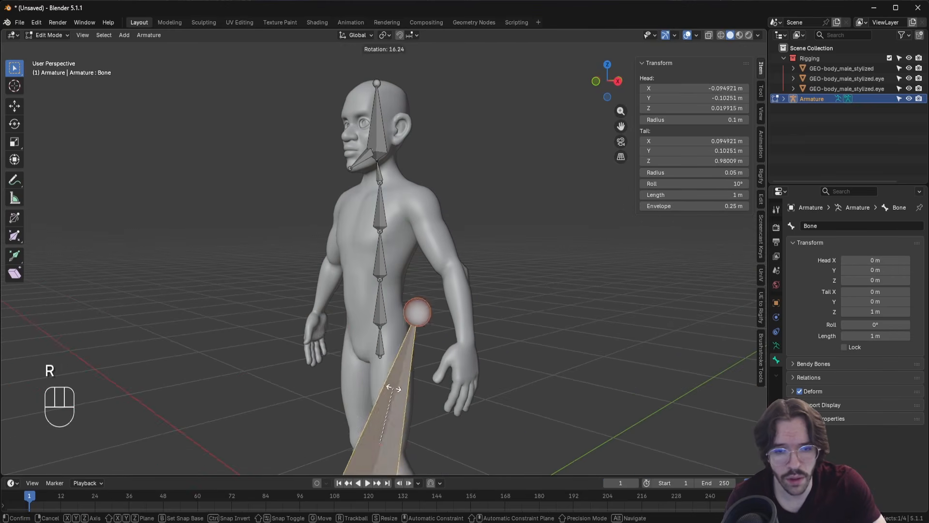
{"action": "key", "text": "x"}
{"action": "key", "text": "KP_9"}
{"action": "key", "text": "KP_0"}
{"action": "key", "text": "KP_Enter"}
Raise the horizontal bone about 1.18 m along Z to head height and scale it down to about 0.32 m long
{"action": "key", "text": "g"}
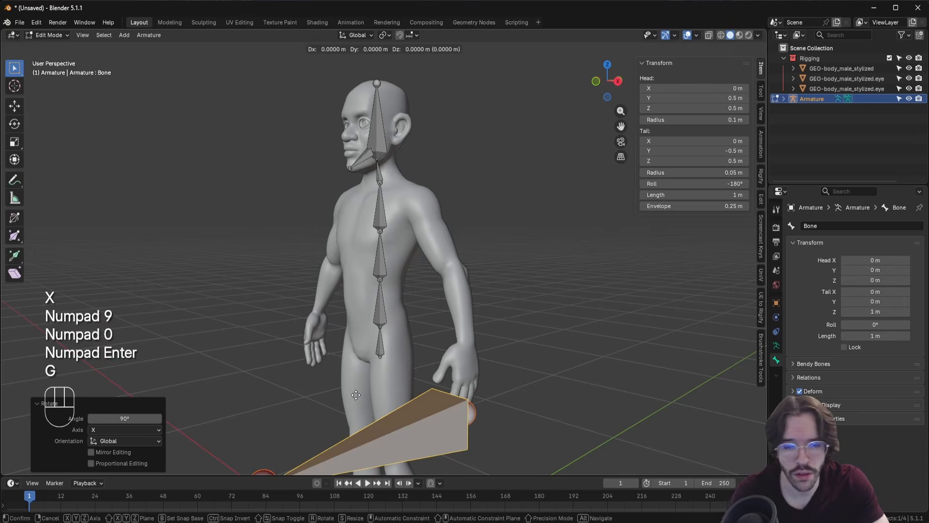
{"action": "key", "text": "z"}
{"action": "left_click", "coordinate": [366, 116]}
{"action": "scroll", "coordinate": [440, 282], "scroll_direction": "left", "scroll_amount": 1}
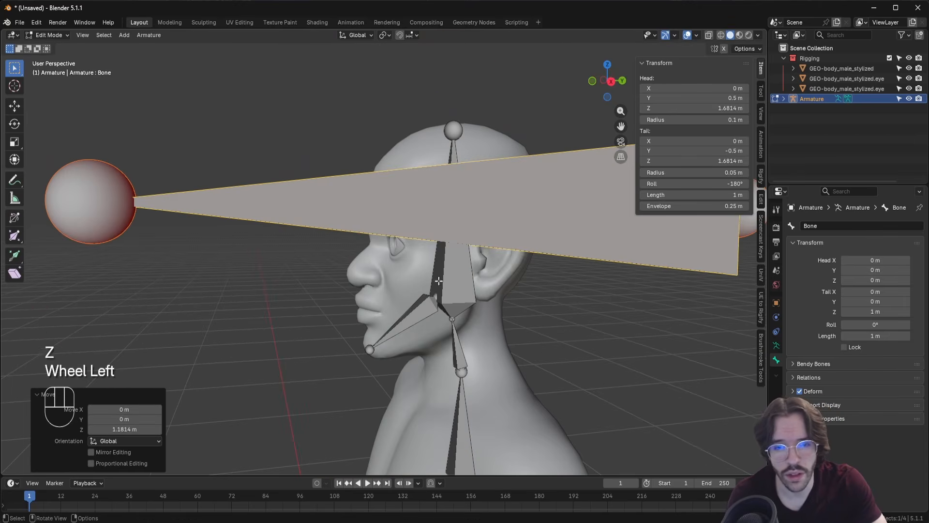
{"action": "key", "text": "s"}
{"action": "left_click", "coordinate": [434, 271]}
{"action": "scroll", "coordinate": [411, 247], "scroll_direction": "up", "scroll_amount": 2}
In Object Mode, snap the 3D cursor to the character's left eyeball
{"action": "mouse_move", "coordinate": [390, 243]}
{"action": "middle_mouse_down"}
{"action": "mouse_move", "coordinate": [411, 247]}
{"action": "mouse_move", "coordinate": [396, 245]}
{"action": "middle_mouse_up"}
{"action": "key", "text": "Tab"}
{"action": "left_click", "coordinate": [411, 247]}
{"action": "key", "text": "shift+s"}
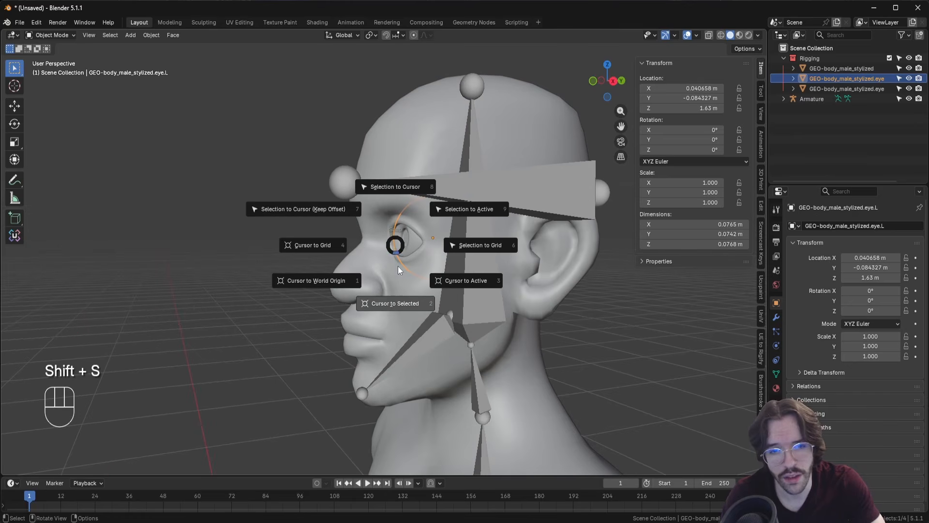
{"action": "left_click", "coordinate": [398, 306]}
Return to editing the armature and snap the horizontal bone to the 3D cursor at the eye's centre
{"action": "left_click", "coordinate": [527, 192]}
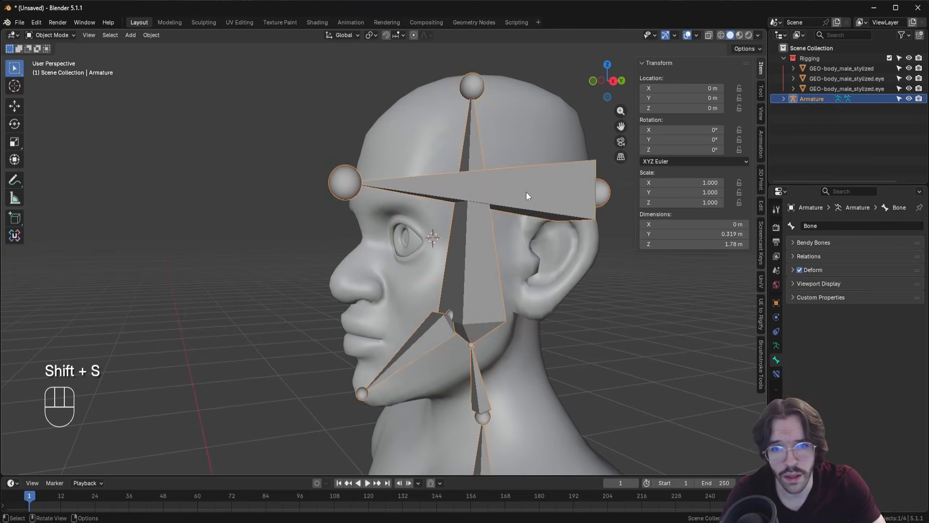
{"action": "key", "text": "Tab"}
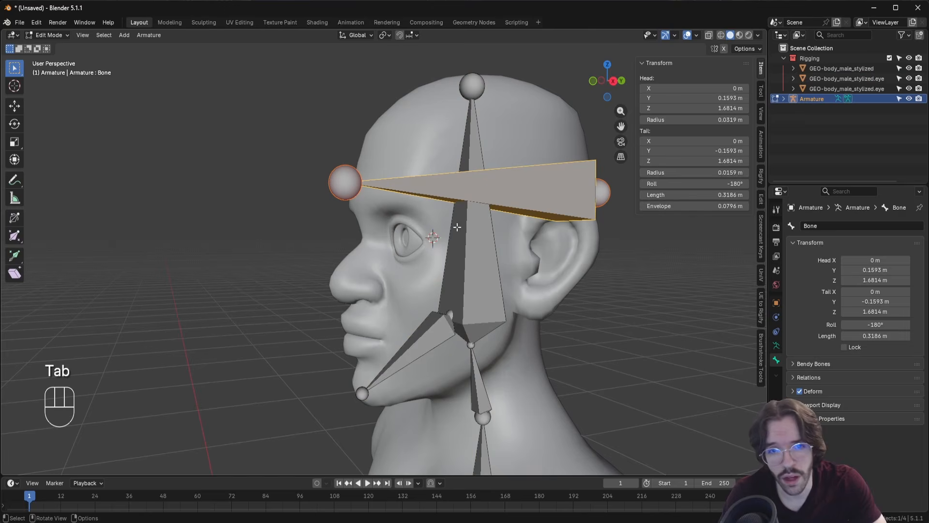
{"action": "key", "text": "shift+s"}
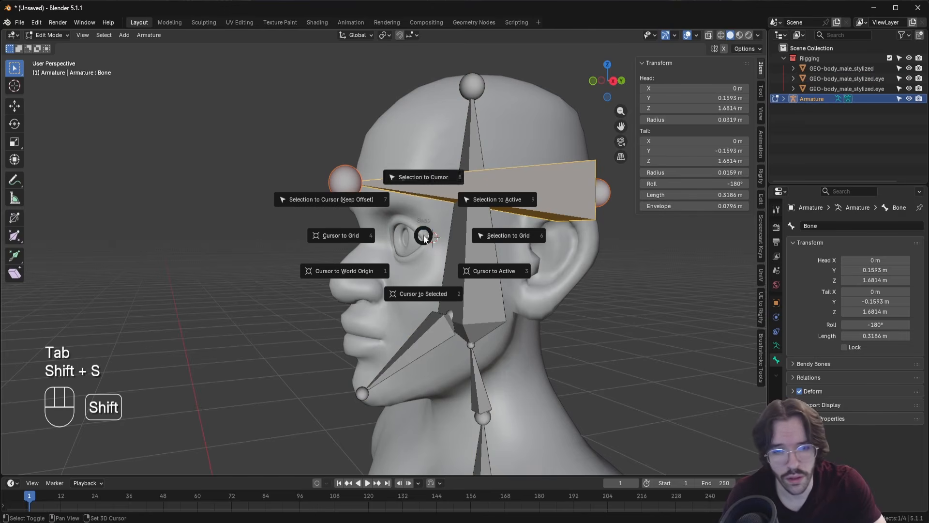
{"action": "left_click", "coordinate": [434, 179]}
In see-through side view, move the eye bone's tip about 0.28 m back along Y to the front of the eyeball
{"action": "left_click", "coordinate": [614, 83]}
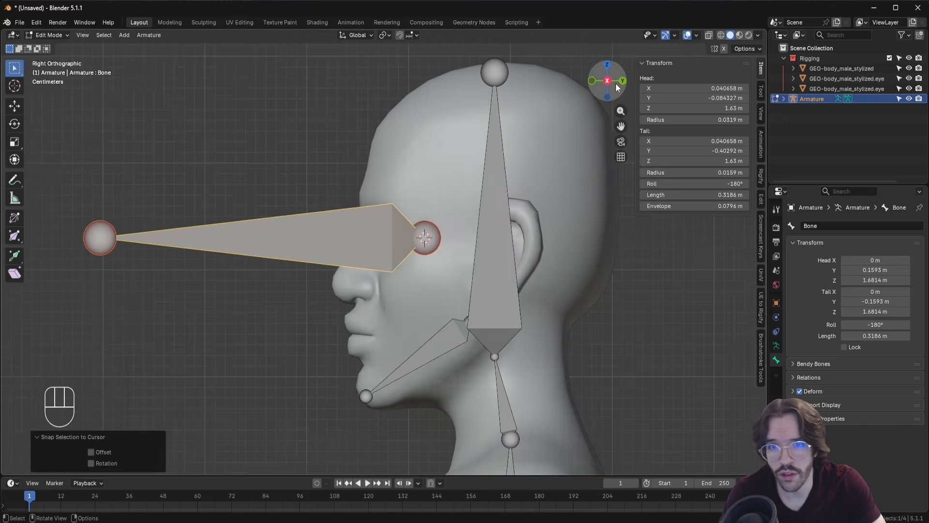
{"action": "scroll", "coordinate": [240, 236], "scroll_direction": "up", "scroll_amount": 2}
{"action": "key", "text": "alt+x"}
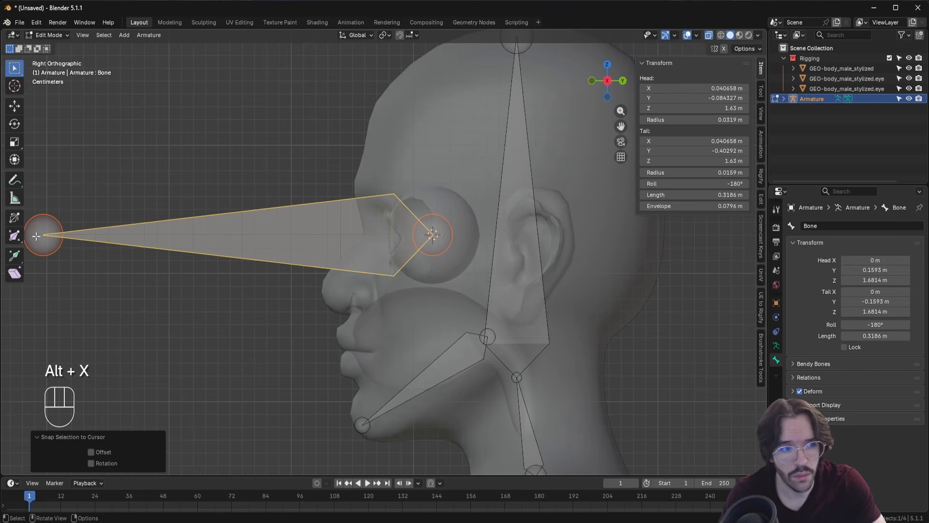
{"action": "left_click", "coordinate": [37, 236]}
{"action": "key", "text": "g"}
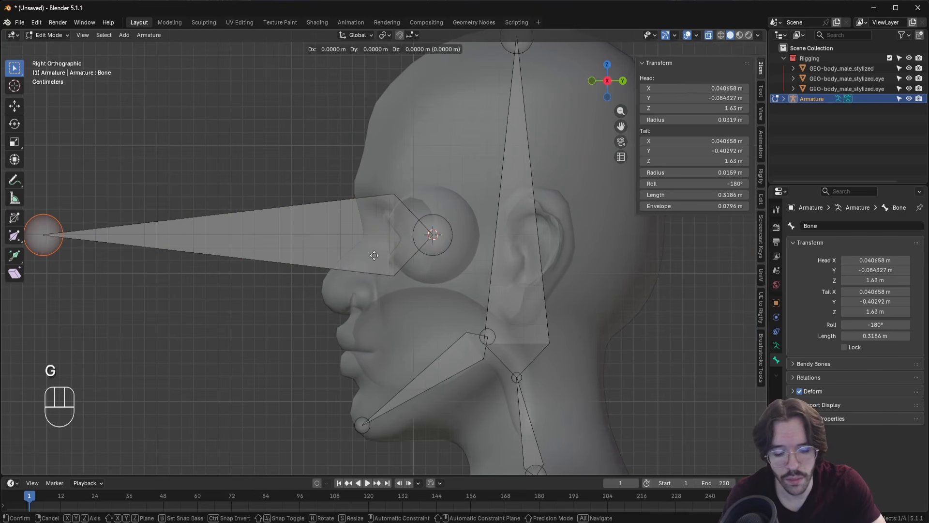
{"action": "key", "text": "y"}
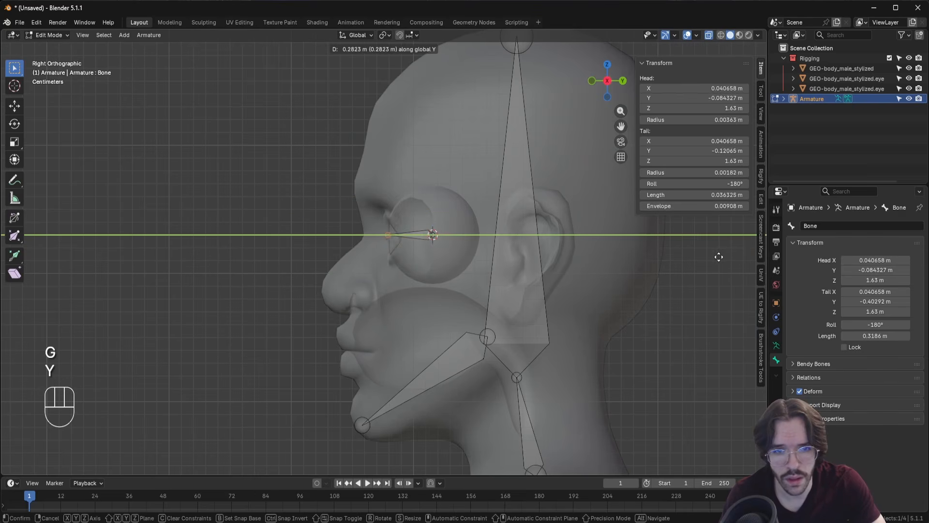
{"action": "left_click", "coordinate": [719, 257]}
Turn off the see-through display and name the bone in the eyeball "eye"
{"action": "scroll", "coordinate": [395, 251], "scroll_direction": "up", "scroll_amount": 2}
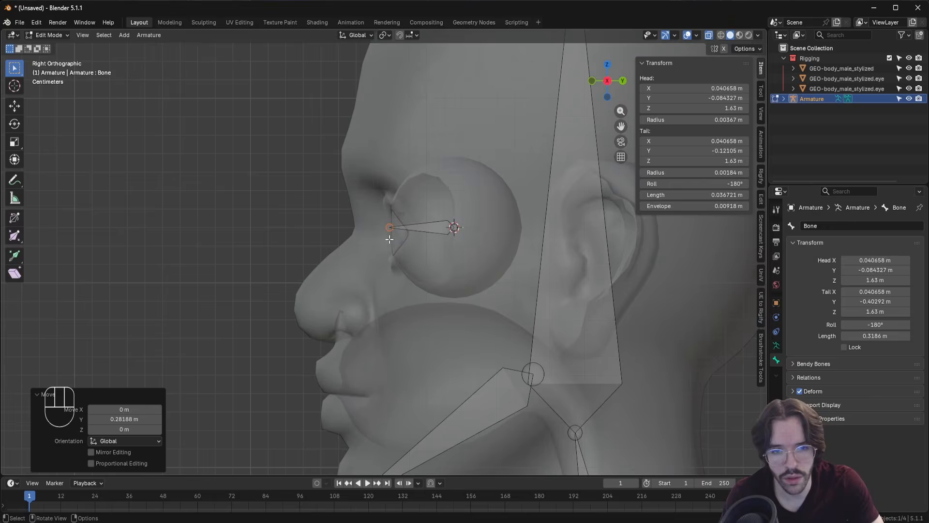
{"action": "key", "text": "alt+x"}
{"action": "middle_click_drag", "start_coordinate": [384, 238], "coordinate": [419, 233]}
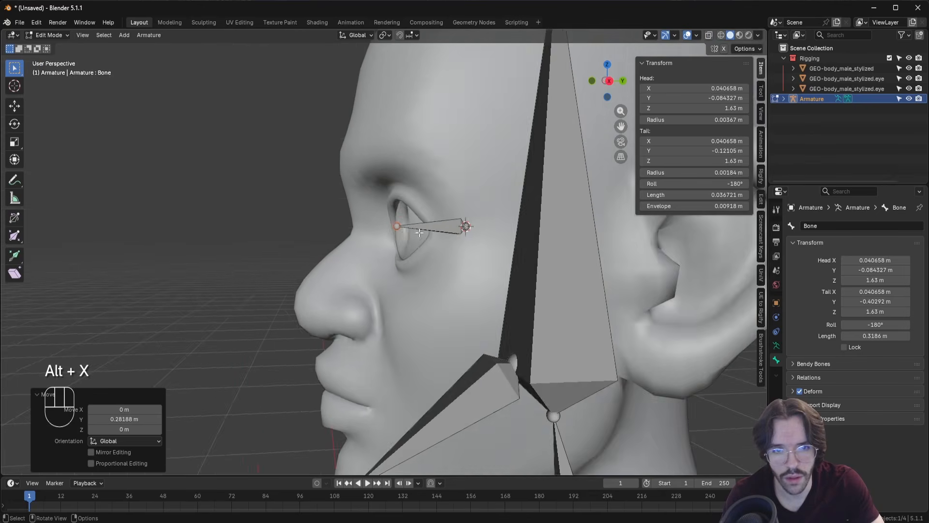
{"action": "double_click", "coordinate": [847, 226]}
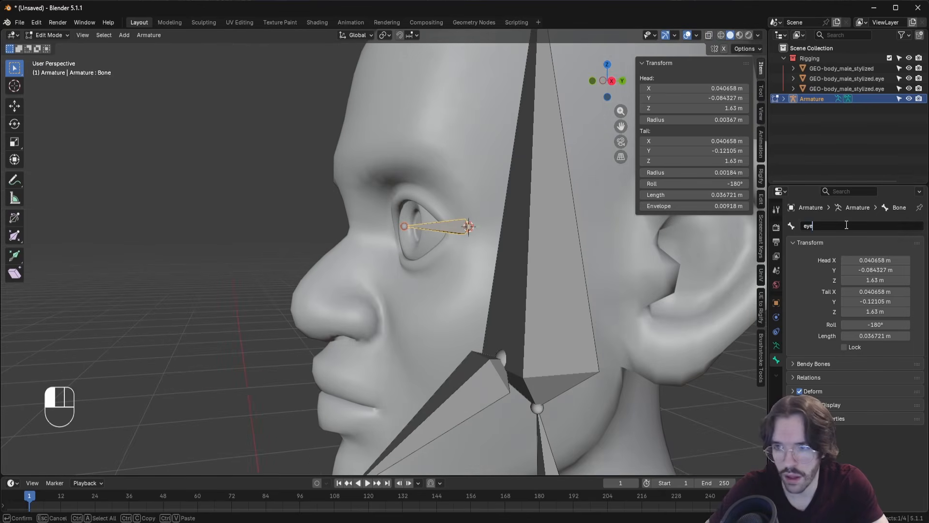
{"action": "type", "text": "eye"}
{"action": "key", "text": "Return"}
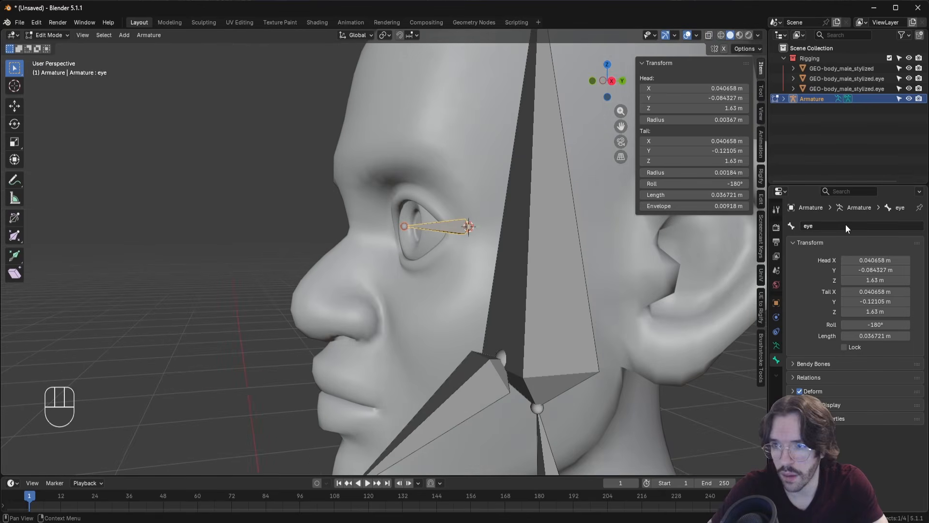
Parent the eye and jaw bones to the head bone with Keep Offset
{"action": "scroll", "coordinate": [415, 257], "scroll_direction": "down", "scroll_amount": 4}
{"action": "left_click", "coordinate": [417, 331], "text": "shift"}
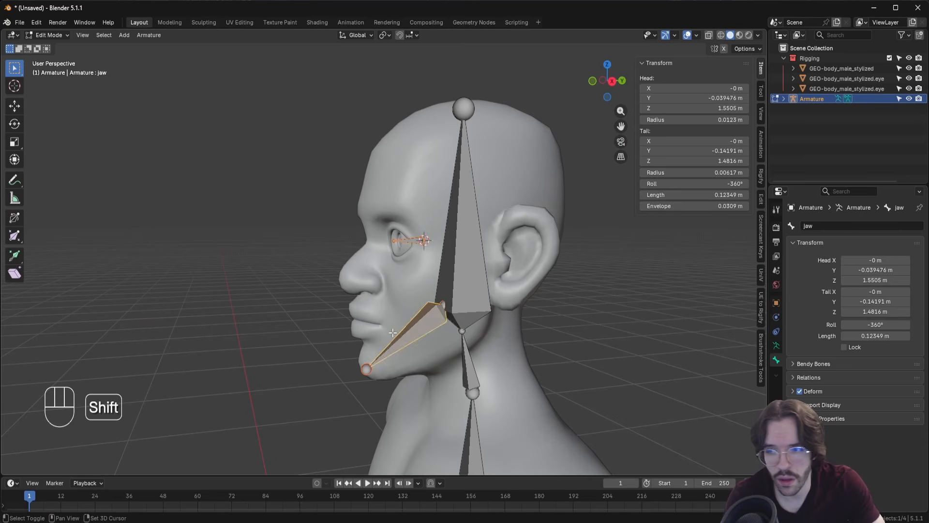
{"action": "left_click", "coordinate": [468, 258], "text": "shift"}
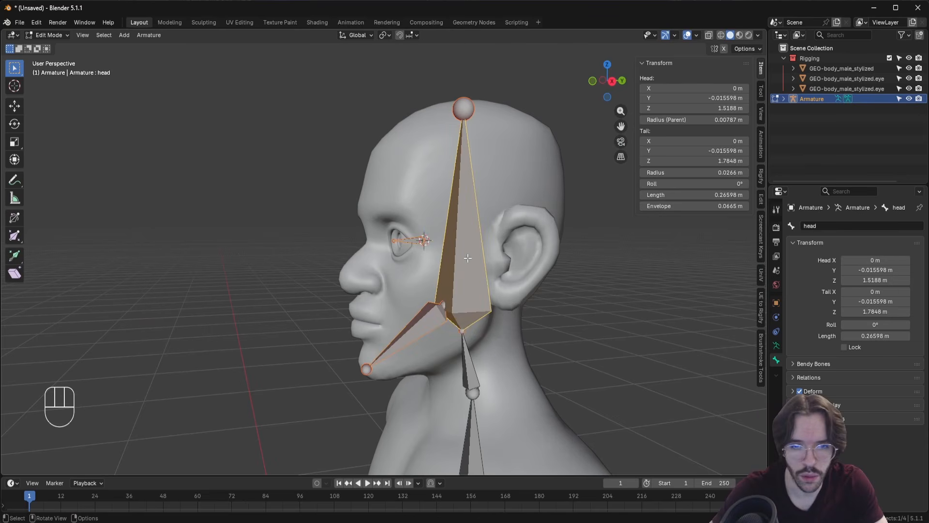
{"action": "key", "text": "ctrl+p"}
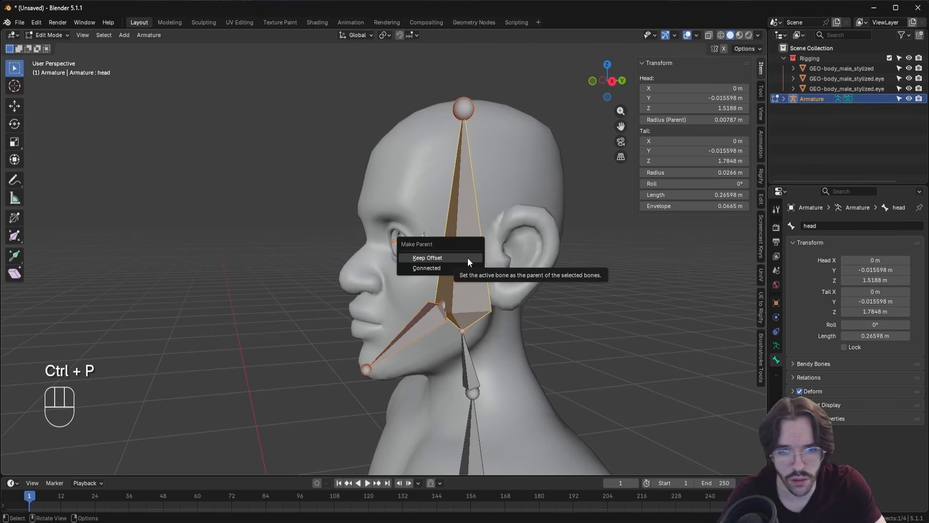
{"action": "left_click", "coordinate": [468, 258]}
Parent the hips bone to the root bone at the feet with Keep Offset
{"action": "middle_click_drag", "start_coordinate": [379, 396], "coordinate": [411, 382]}
{"action": "middle_click_drag", "start_coordinate": [412, 382], "coordinate": [395, 218], "text": "shift"}
{"action": "scroll", "coordinate": [401, 290], "scroll_direction": "down", "scroll_amount": 6}
{"action": "middle_click_drag", "start_coordinate": [412, 401], "coordinate": [412, 202], "text": "shift"}
{"action": "left_click", "coordinate": [401, 194]}
{"action": "left_click", "coordinate": [397, 407], "text": "shift"}
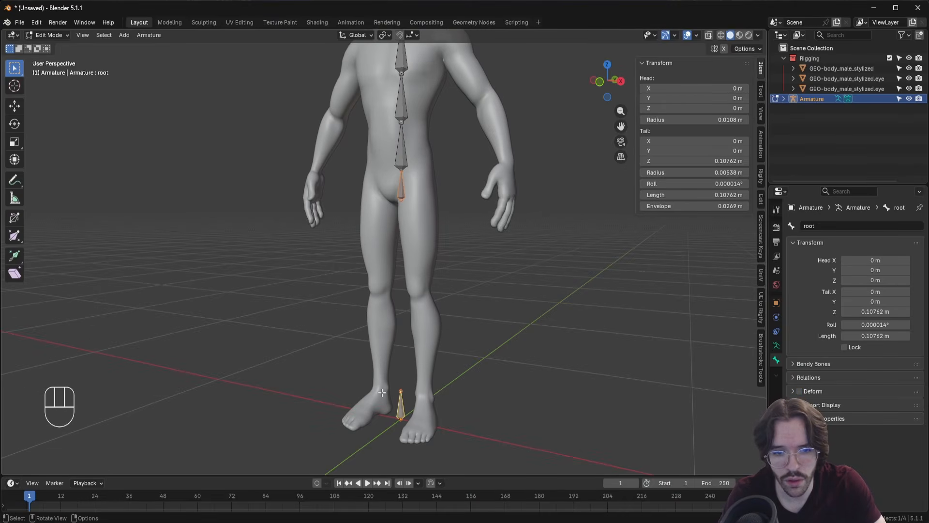
{"action": "key", "text": "ctrl+p"}
{"action": "left_click", "coordinate": [381, 392]}
Reset the 3D cursor to the world origin
{"action": "middle_click_drag", "start_coordinate": [411, 247], "coordinate": [441, 246]}
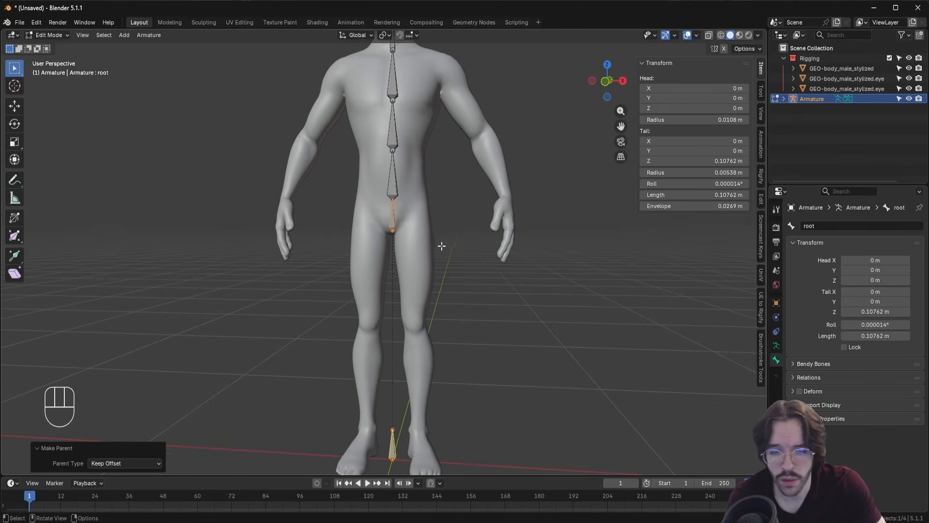
{"action": "key", "text": "shift+a"}
{"action": "key", "text": "shift+s"}
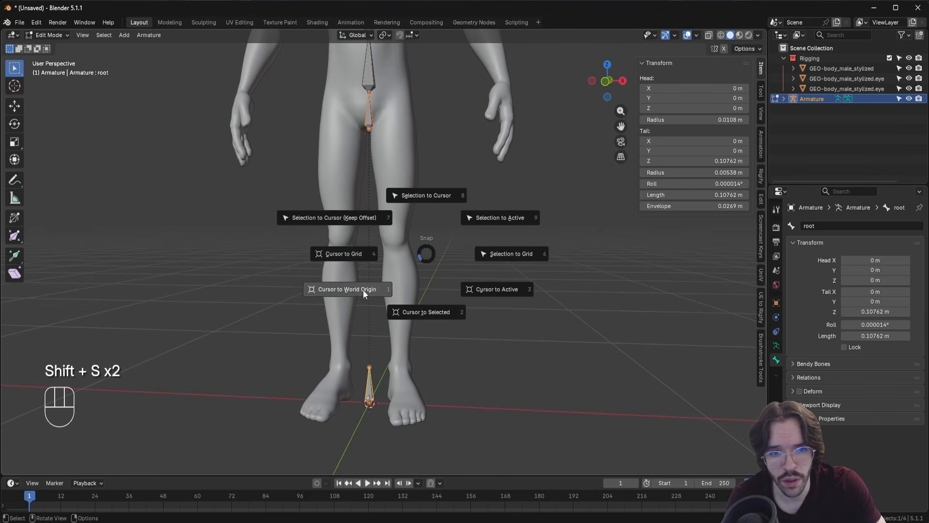
{"action": "left_click", "coordinate": [363, 289]}
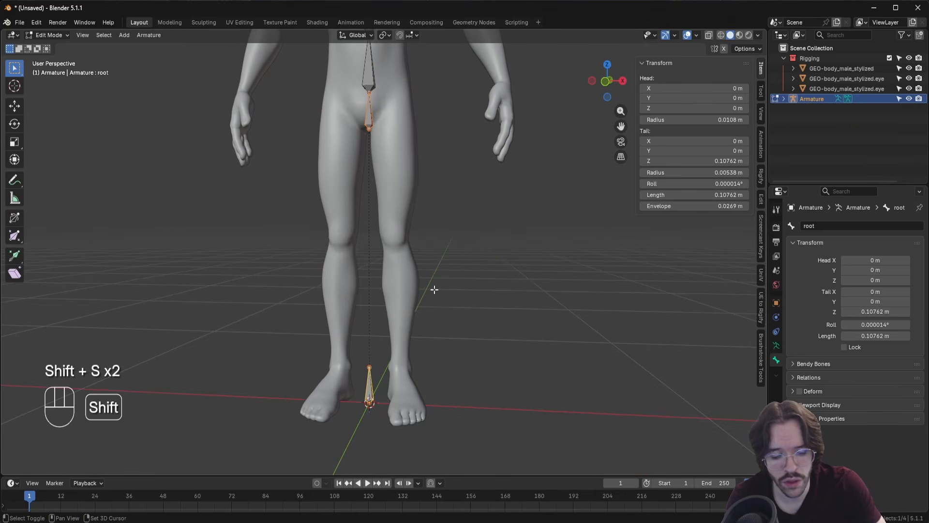
Add a bone at the world origin and raise it about 0.9 m along Z to pelvis height
{"action": "key", "text": "shift+a"}
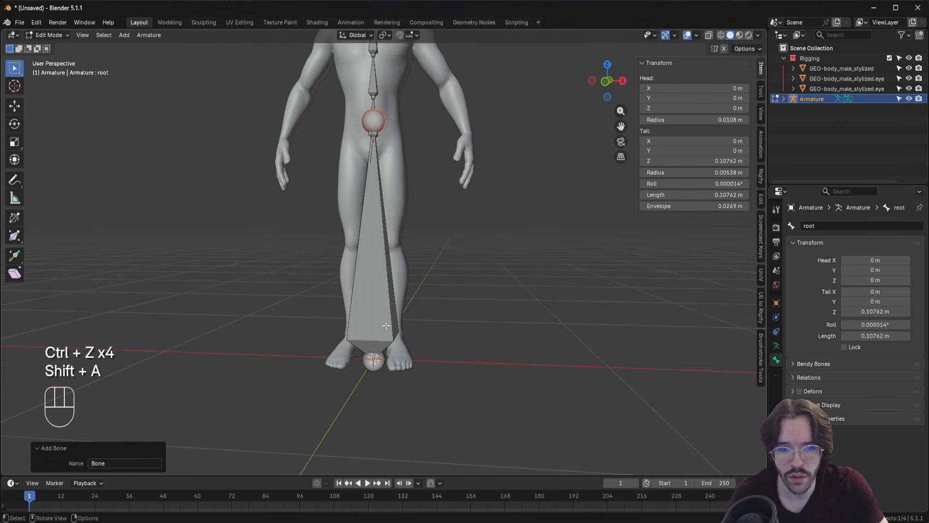
{"action": "left_click", "coordinate": [384, 324]}
{"action": "key", "text": "g"}
{"action": "key", "text": "z"}
{"action": "left_click", "coordinate": [380, 128]}
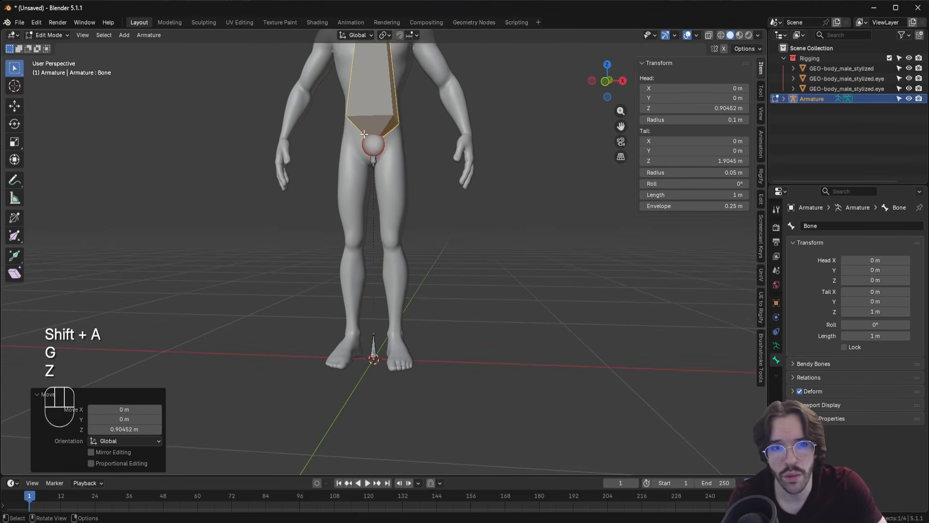
In front view, move the whole bone about 0.067 m sideways and slightly down so its base sits at the character's left hip joint
{"action": "middle_click_drag", "start_coordinate": [380, 128], "coordinate": [426, 210], "text": "shift"}
{"action": "left_click", "coordinate": [604, 83]}
{"action": "key", "text": "g"}
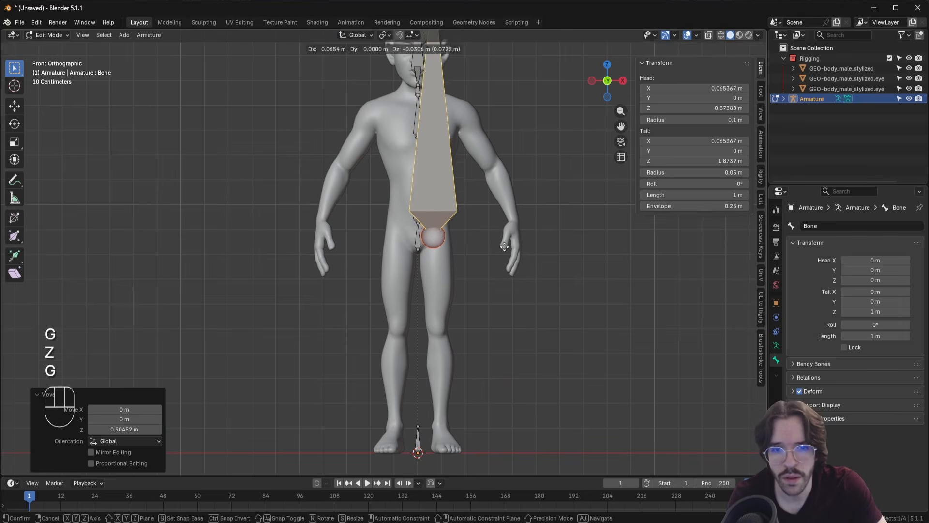
{"action": "left_click", "coordinate": [505, 249]}
Move the hip-joint bone's tip down to the left knee, making a thigh bone about 0.37 m long
{"action": "middle_click_drag", "start_coordinate": [478, 198], "coordinate": [430, 259], "text": "shift"}
{"action": "left_click", "coordinate": [386, 52]}
{"action": "key", "text": "g"}
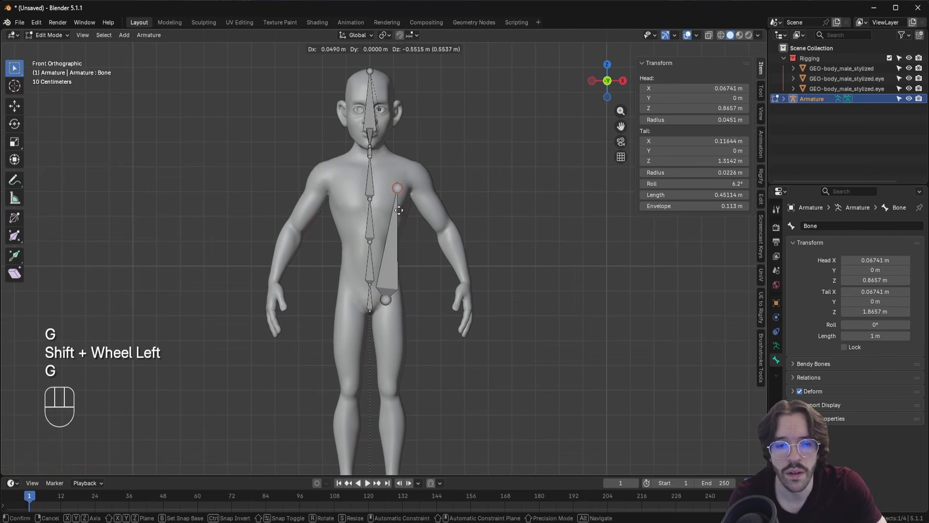
{"action": "left_click", "coordinate": [391, 395]}
{"action": "middle_click_drag", "start_coordinate": [392, 394], "coordinate": [396, 317], "text": "shift"}
Nudge the thigh bone's hip end outward and up by about 0.003 m each
{"action": "scroll", "coordinate": [396, 317], "scroll_direction": "up", "scroll_amount": 5}
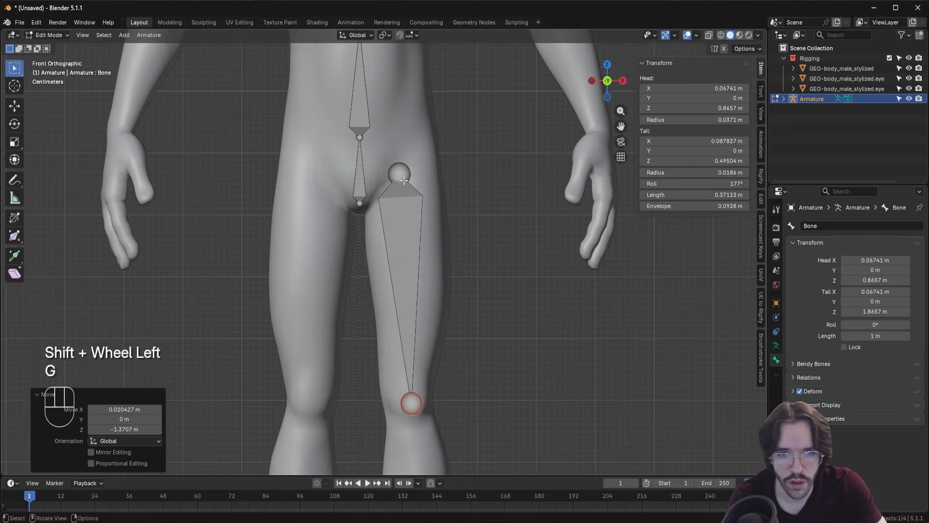
{"action": "left_click", "coordinate": [402, 179]}
{"action": "key", "text": "g"}
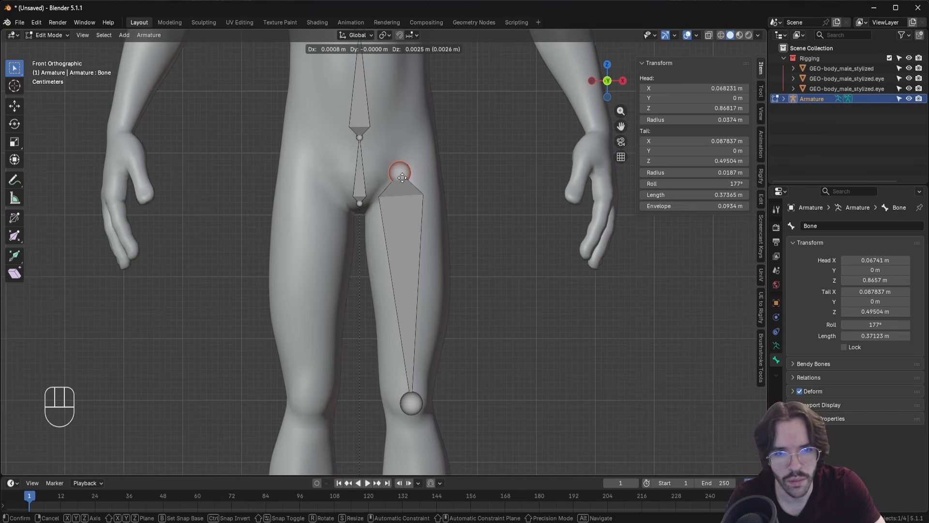
{"action": "left_click", "coordinate": [403, 177]}
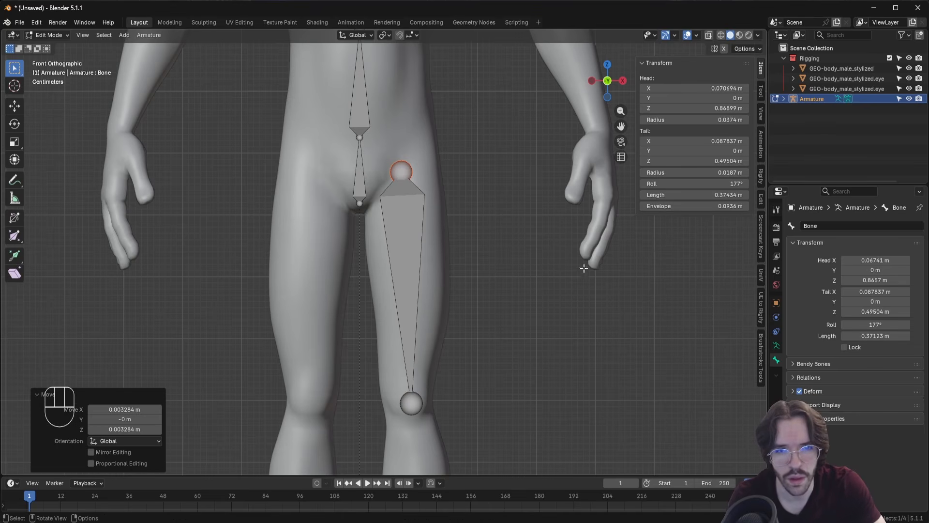
Select the bone running from the left hip to the knee and rename it thigh
{"action": "left_click", "coordinate": [429, 273]}
{"action": "left_click", "coordinate": [821, 226]}
{"action": "type", "text": "thi"}
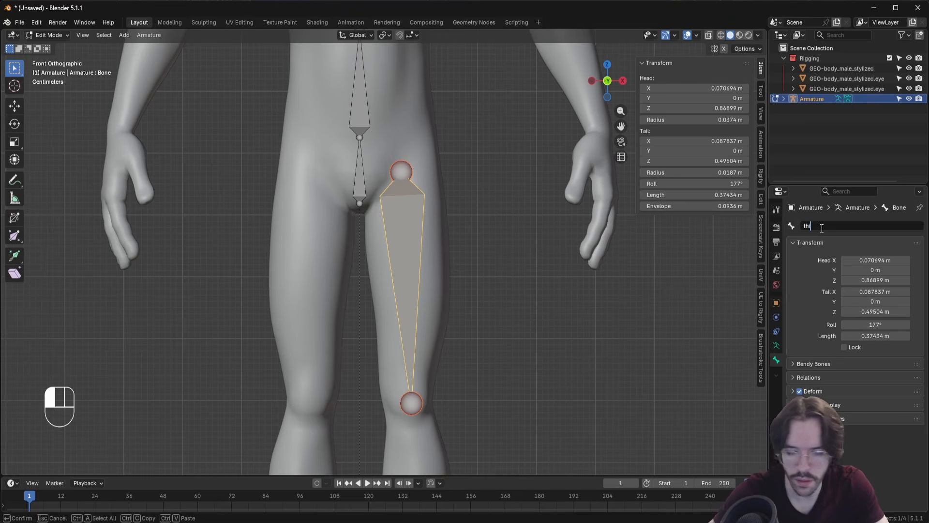
{"action": "type", "text": "gh"}
{"action": "key", "text": "Return"}
Nudge the thigh bone's knee end about 0.007 m inward and 0.004 m up to centre it in the knee
{"action": "middle_click_drag", "start_coordinate": [410, 404], "coordinate": [400, 191], "text": "shift"}
{"action": "left_click", "coordinate": [401, 190]}
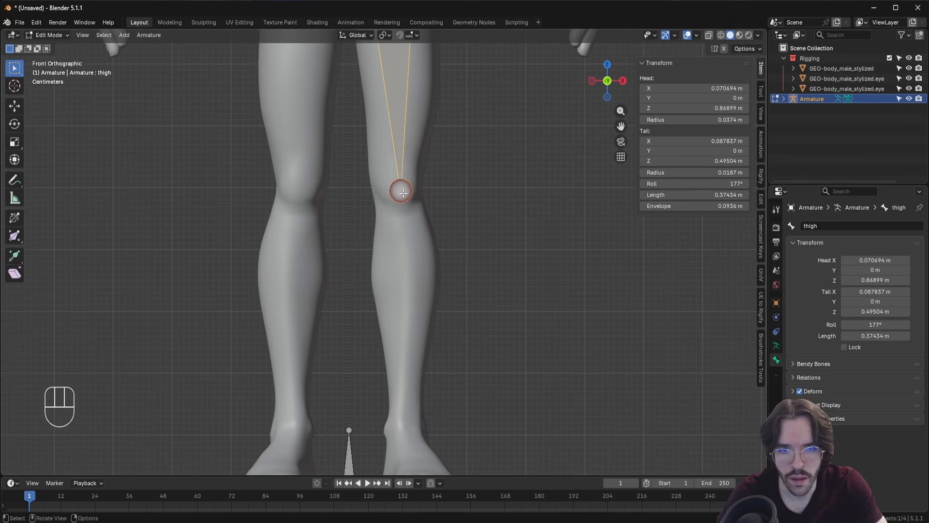
{"action": "key", "text": "g"}
{"action": "left_click", "coordinate": [399, 191]}
Extrude a bone about 0.39 m long from the left knee down to the ankle and name it calf
{"action": "middle_click_drag", "start_coordinate": [400, 299], "coordinate": [387, 178], "text": "shift"}
{"action": "key", "text": "e"}
{"action": "left_click", "coordinate": [393, 417]}
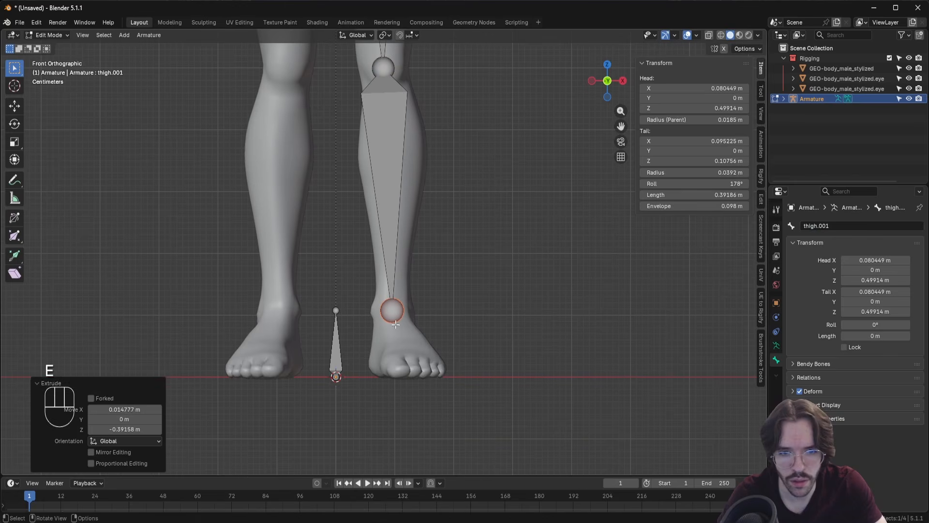
{"action": "left_click", "coordinate": [824, 226]}
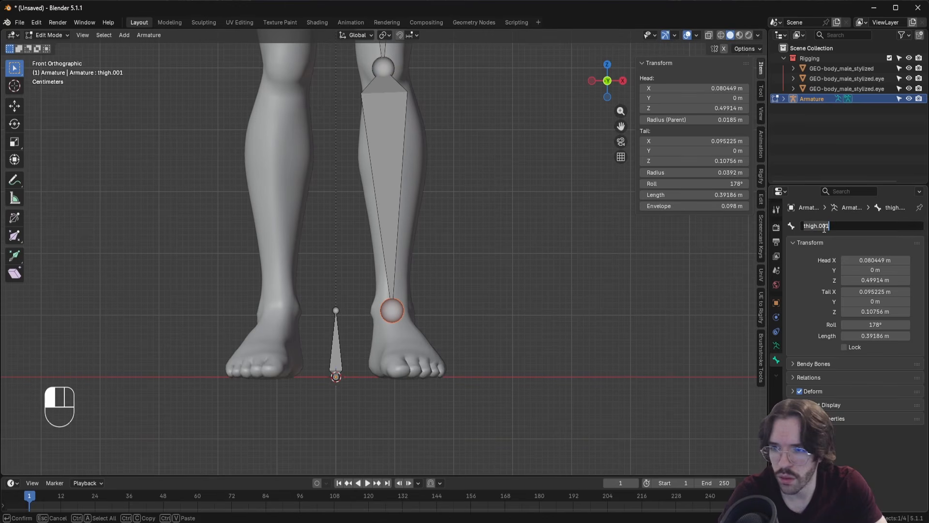
{"action": "type", "text": "calf"}
{"action": "key", "text": "Return"}
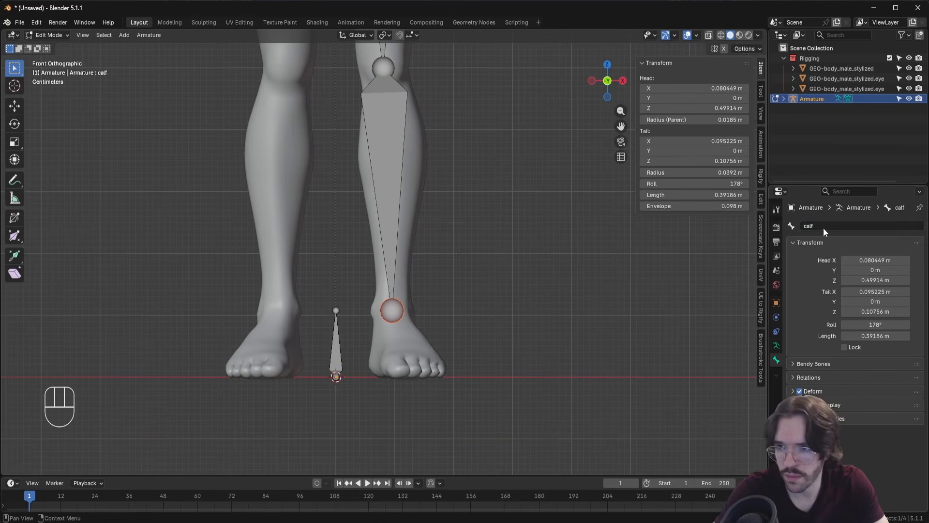
In right side view, move the calf bone's ankle end about 0.012 m back and 0.007 m down
{"action": "key", "text": "KP_3"}
{"action": "middle_click_drag", "start_coordinate": [477, 304], "coordinate": [433, 318], "text": "shift"}
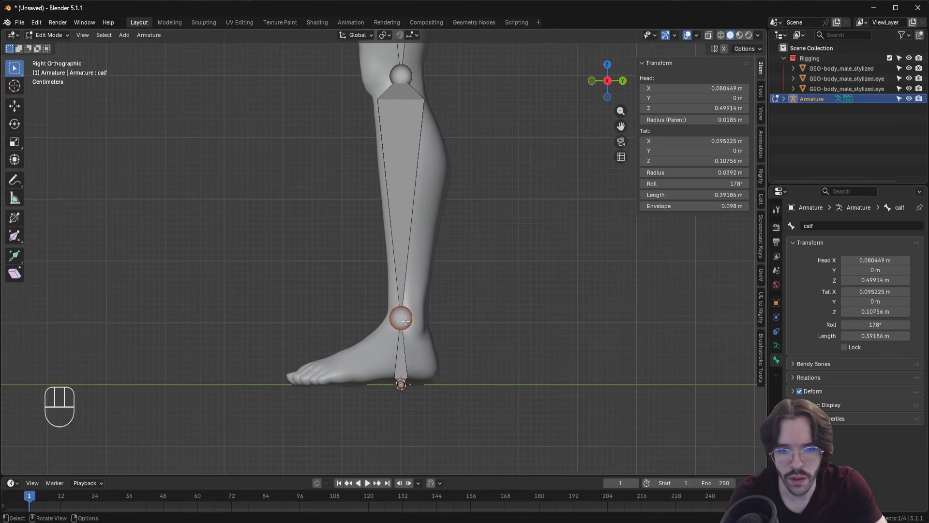
{"action": "left_click", "coordinate": [402, 321]}
{"action": "key", "text": "g"}
{"action": "right_click", "coordinate": [404, 320]}
{"action": "left_click", "coordinate": [402, 321]}
{"action": "key", "text": "g"}
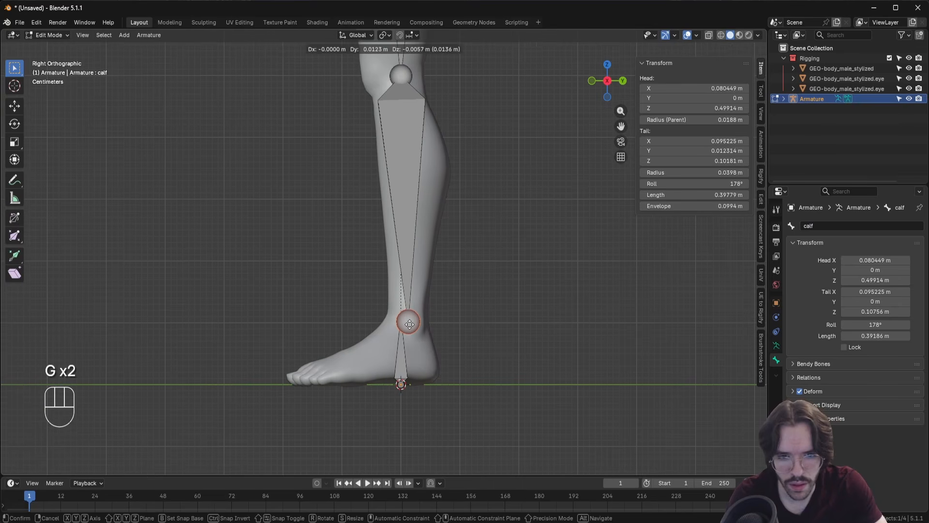
{"action": "left_click", "coordinate": [410, 325]}
Move the knee joint between thigh and calf about 0.025 m forward along Y
{"action": "middle_click_drag", "start_coordinate": [410, 325], "coordinate": [393, 436], "text": "shift"}
{"action": "left_click", "coordinate": [383, 189]}
{"action": "key", "text": "g"}
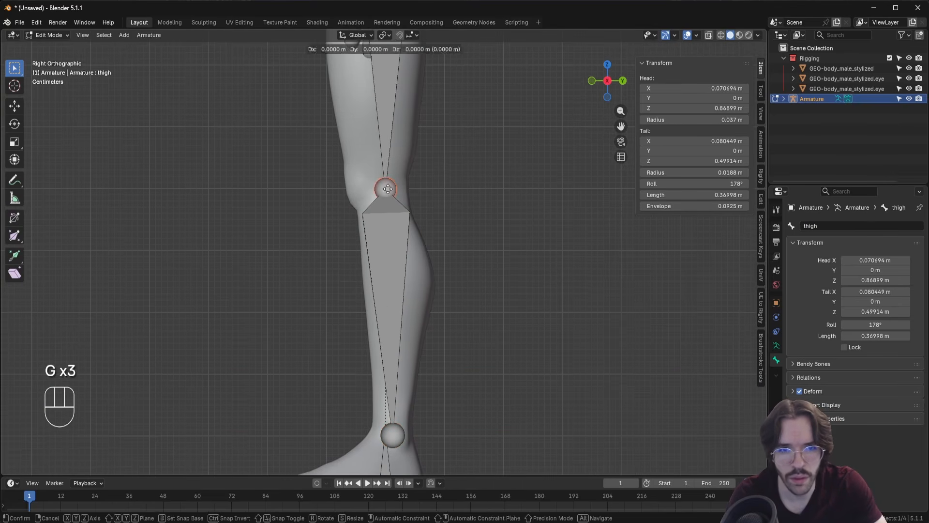
{"action": "key", "text": "x"}
{"action": "key", "text": "y"}
{"action": "left_click", "coordinate": [375, 190]}
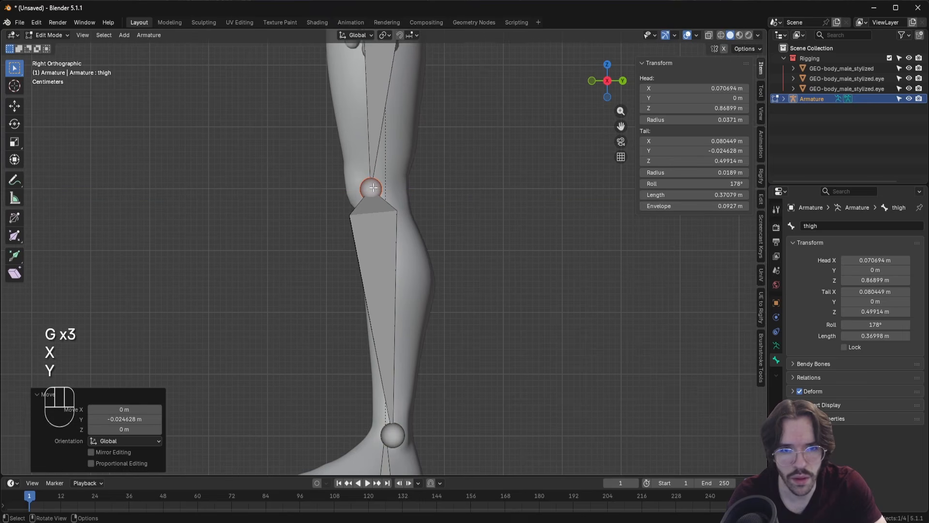
Extrude a bone about 0.14 m long from the ankle to the ball of the foot and name it foot
{"action": "middle_click_drag", "start_coordinate": [353, 248], "coordinate": [370, 265], "text": "shift"}
{"action": "middle_click_drag", "start_coordinate": [369, 228], "coordinate": [407, 154], "text": "shift"}
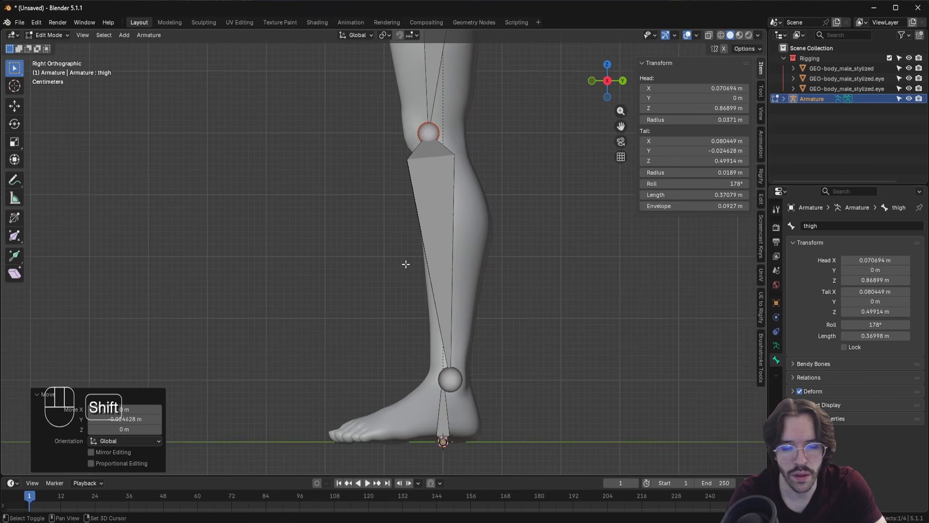
{"action": "middle_click_drag", "start_coordinate": [411, 250], "coordinate": [437, 118], "text": "shift"}
{"action": "left_click", "coordinate": [477, 247]}
{"action": "middle_click_drag", "start_coordinate": [442, 307], "coordinate": [426, 311], "text": "shift"}
{"action": "key", "text": "e"}
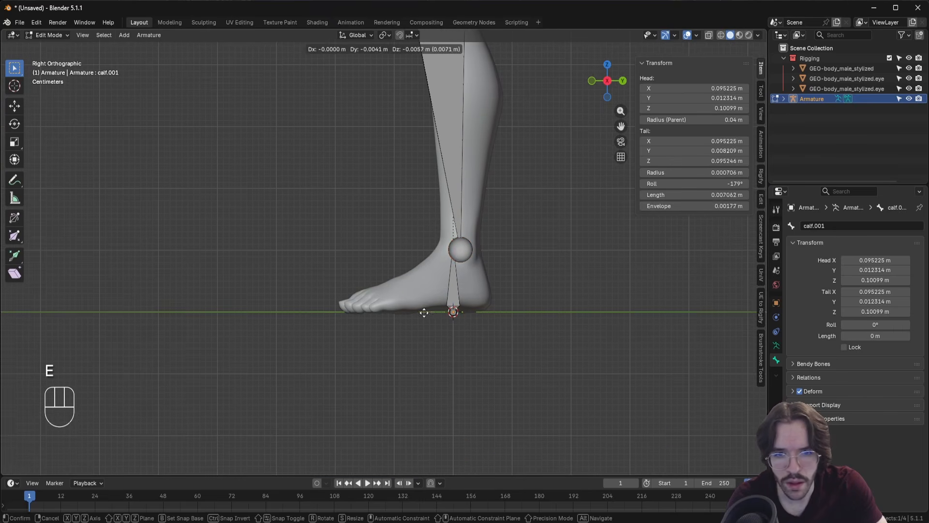
{"action": "left_click", "coordinate": [364, 363]}
{"action": "left_click", "coordinate": [816, 226]}
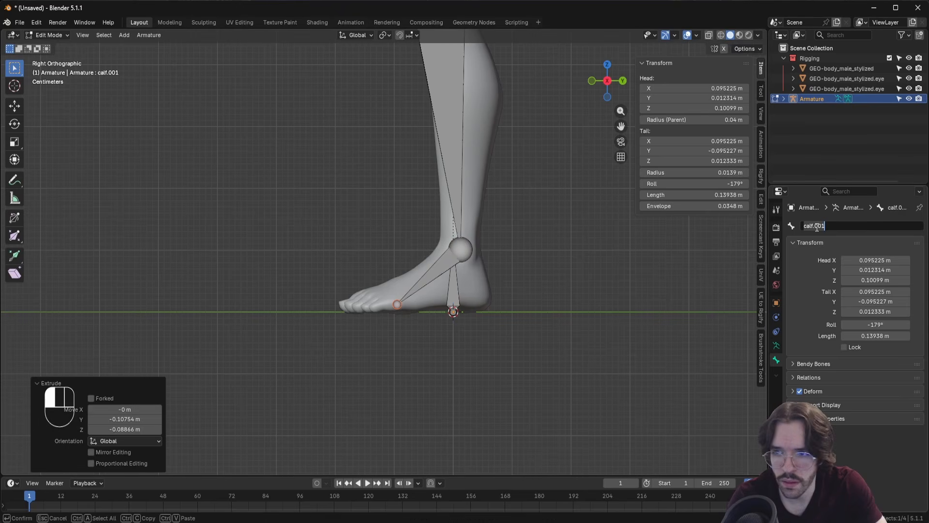
{"action": "type", "text": "foot"}
{"action": "key", "text": "Return"}
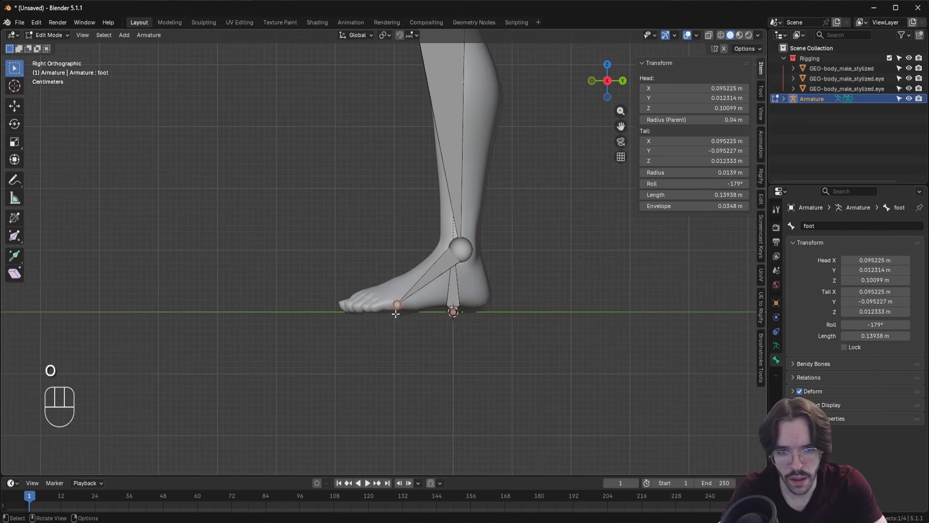
Extrude a bone about 0.094 m along Y from the ball of the foot to the toe tips and name it toes
{"action": "key", "text": "e"}
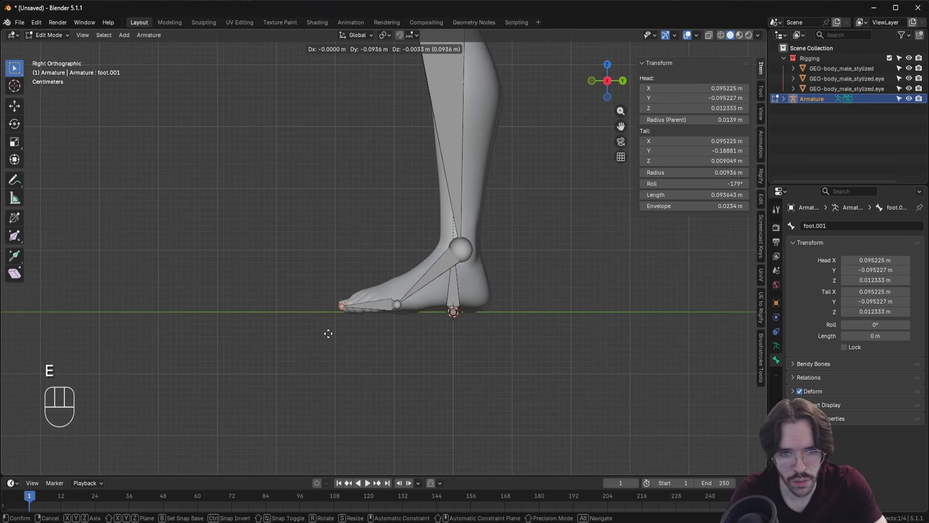
{"action": "key", "text": "y"}
{"action": "left_click", "coordinate": [328, 334]}
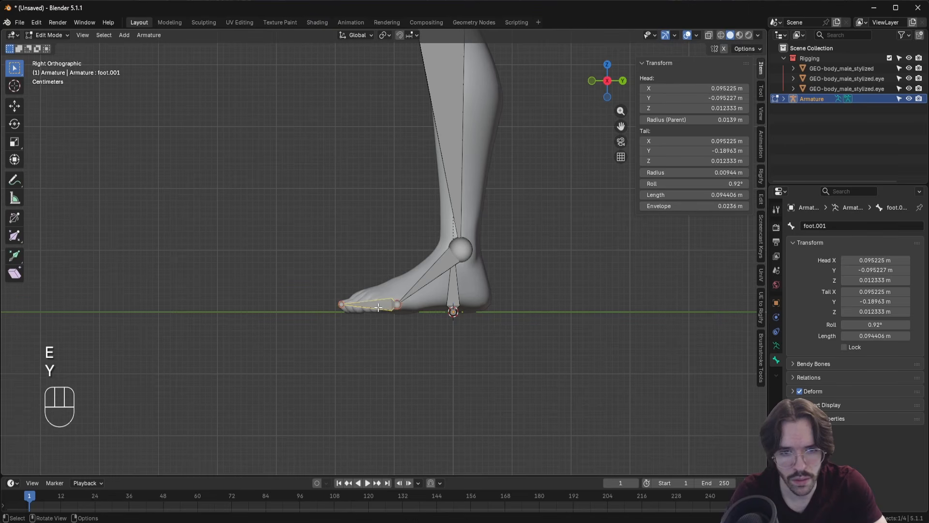
{"action": "left_click", "coordinate": [831, 221]}
{"action": "type", "text": "toe"}
{"action": "key", "text": "Return"}
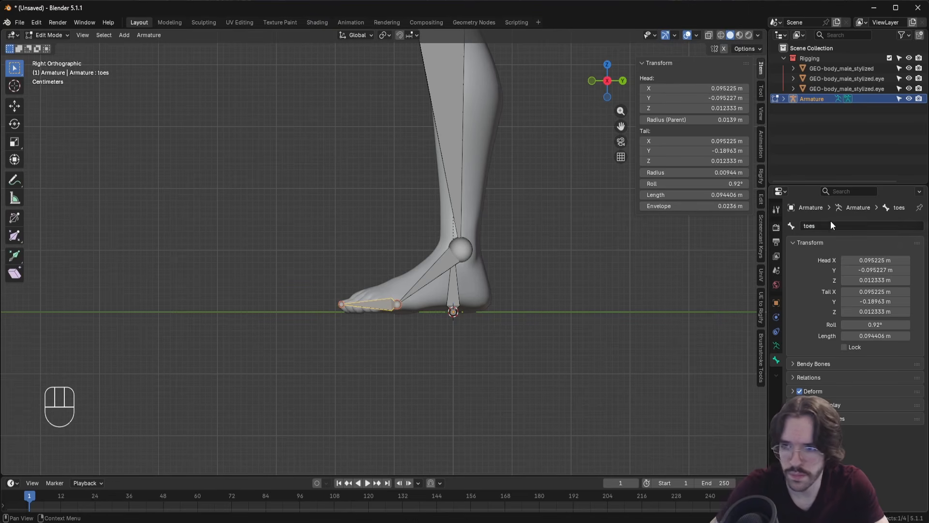
Keeping height locked, shift the ball-of-foot joint about 0.032 m and the toes bone's tip about 0.052 m outward along X
{"action": "scroll", "coordinate": [424, 309], "scroll_direction": "left", "scroll_amount": 1}
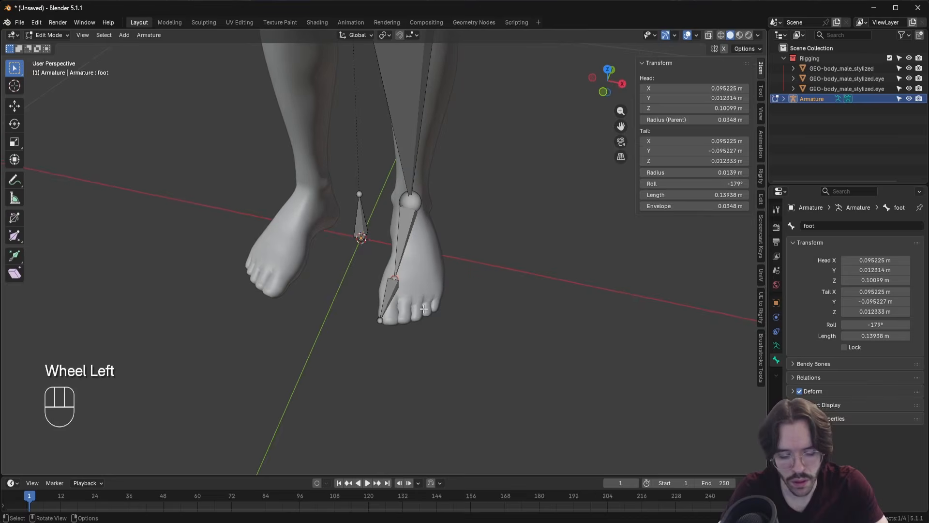
{"action": "key", "text": "g"}
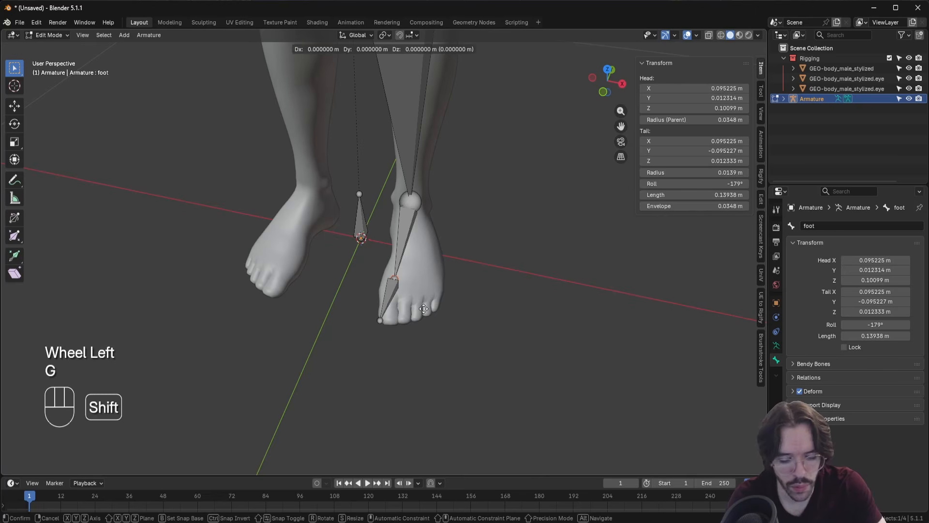
{"action": "key", "text": "shift+z"}
{"action": "left_click", "coordinate": [424, 308]}
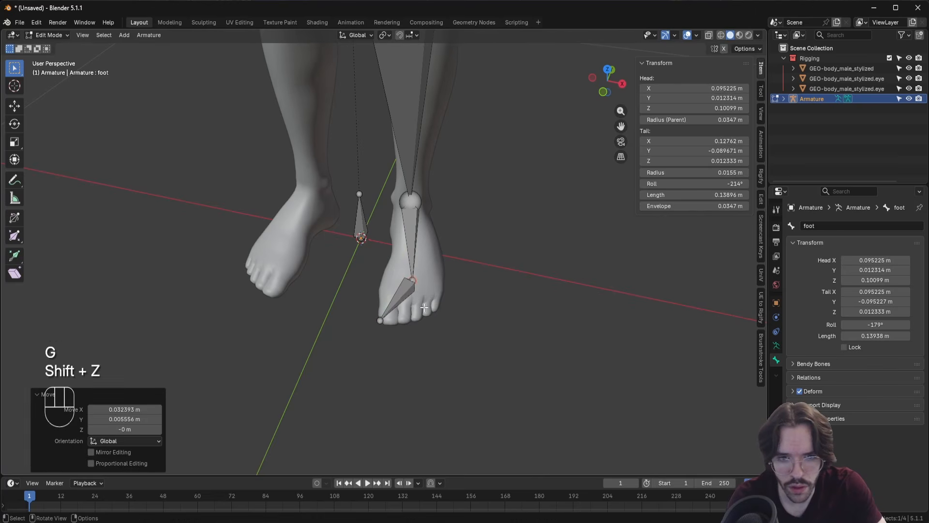
{"action": "middle_click_drag", "start_coordinate": [379, 322], "coordinate": [334, 338]}
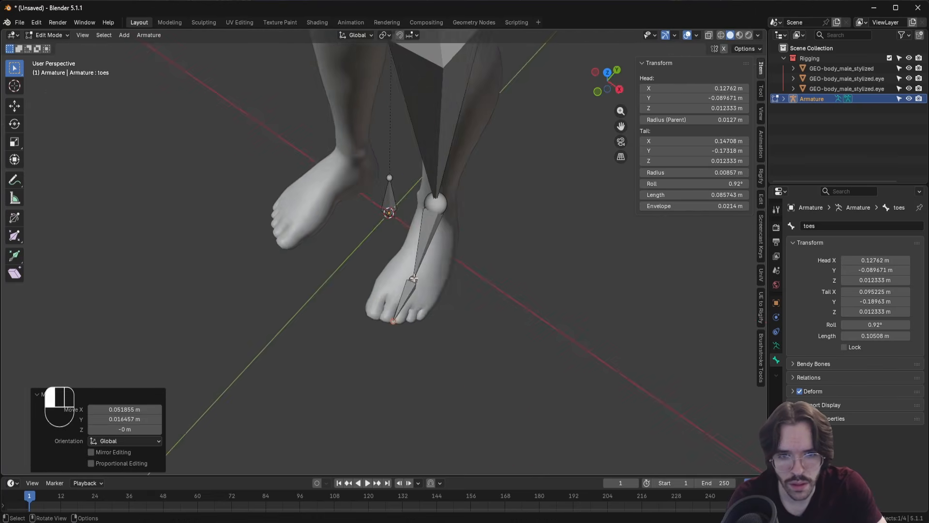
Move the joint between foot and toes about 0.04 m forward and 0.01 m outward, keeping its height locked
{"action": "left_click", "coordinate": [413, 278]}
{"action": "scroll", "coordinate": [414, 279], "scroll_direction": "down", "scroll_amount": 2}
{"action": "key", "text": "g"}
{"action": "key", "text": "shift+z"}
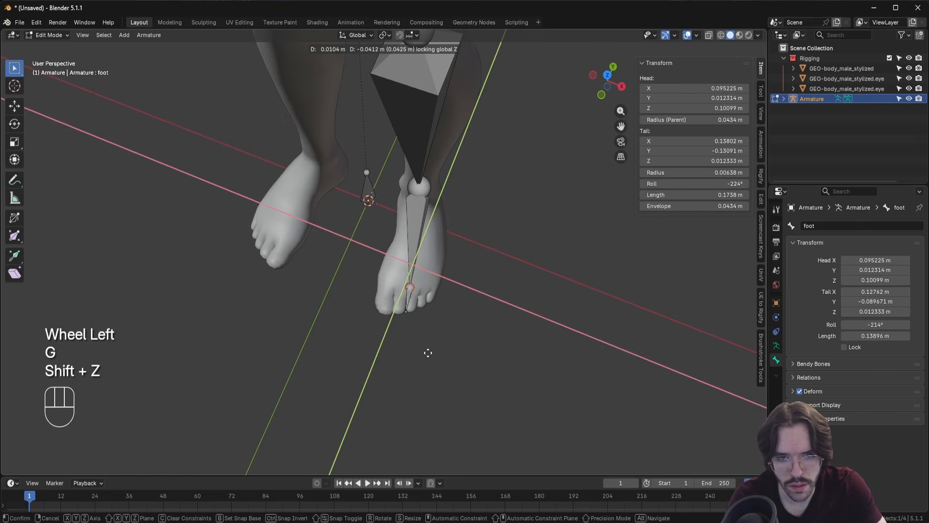
{"action": "left_click", "coordinate": [427, 353]}
Parent the thigh bone to the hips bone with Keep Offset
{"action": "middle_click_drag", "start_coordinate": [428, 353], "coordinate": [401, 178]}
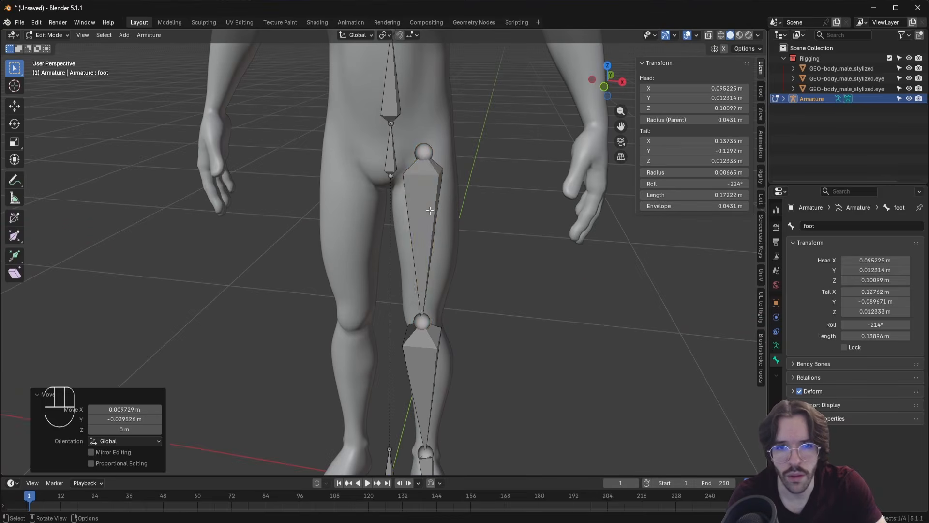
{"action": "left_click", "coordinate": [401, 178]}
{"action": "left_click", "coordinate": [387, 159], "text": "shift"}
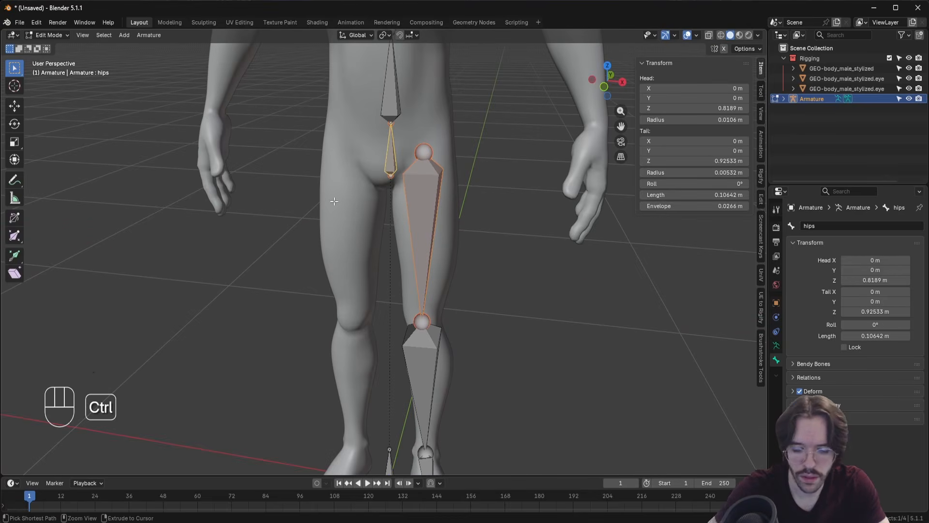
{"action": "key", "text": "ctrl+p"}
{"action": "left_click", "coordinate": [334, 202]}
Add a bone at the world origin, raise it about 1.34 m along Z and shift it about 0.107 m along X
{"action": "middle_click_drag", "start_coordinate": [425, 121], "coordinate": [404, 296], "text": "shift"}
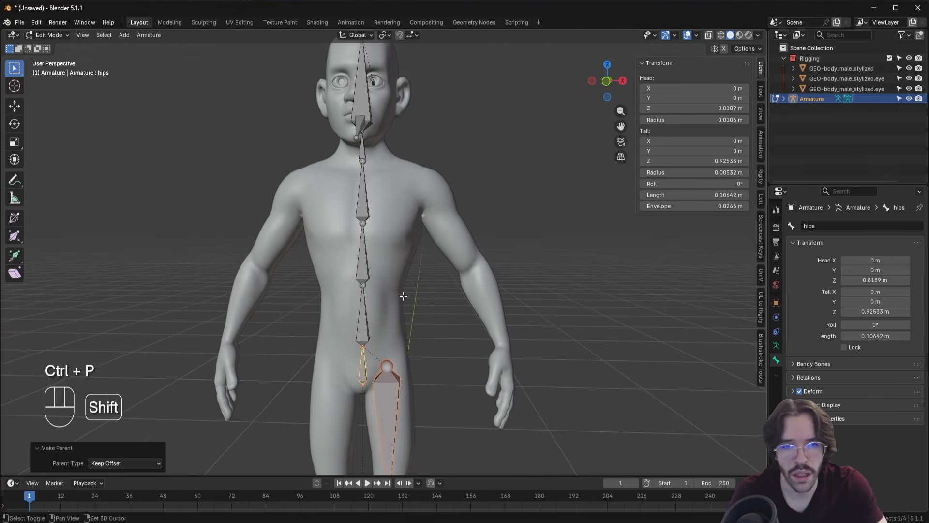
{"action": "key", "text": "shift+a"}
{"action": "key", "text": "g"}
{"action": "key", "text": "z"}
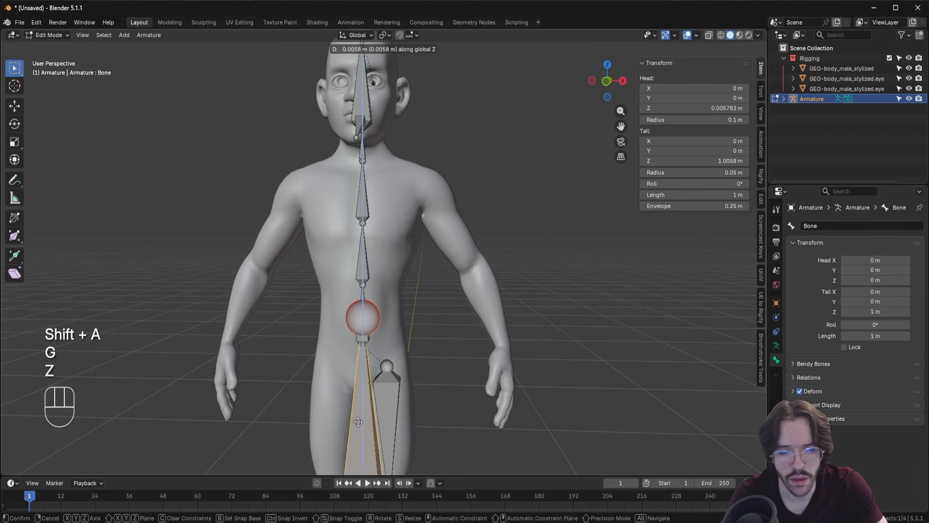
{"action": "left_click", "coordinate": [376, 288]}
{"action": "key", "text": "g"}
{"action": "key", "text": "z"}
{"action": "left_click", "coordinate": [401, 140]}
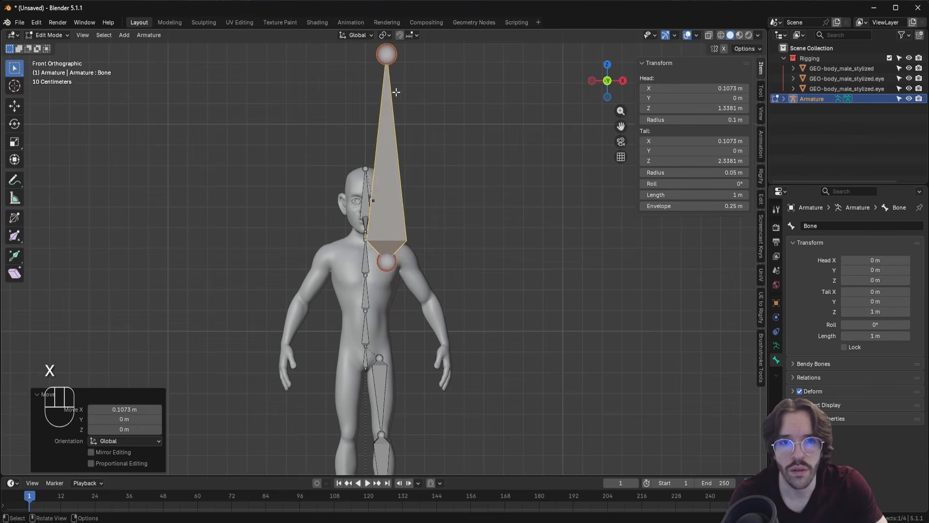
In front view, bring the new bone's tip down from above the head to the left shoulder joint
{"action": "left_click", "coordinate": [387, 58]}
{"action": "key", "text": "g"}
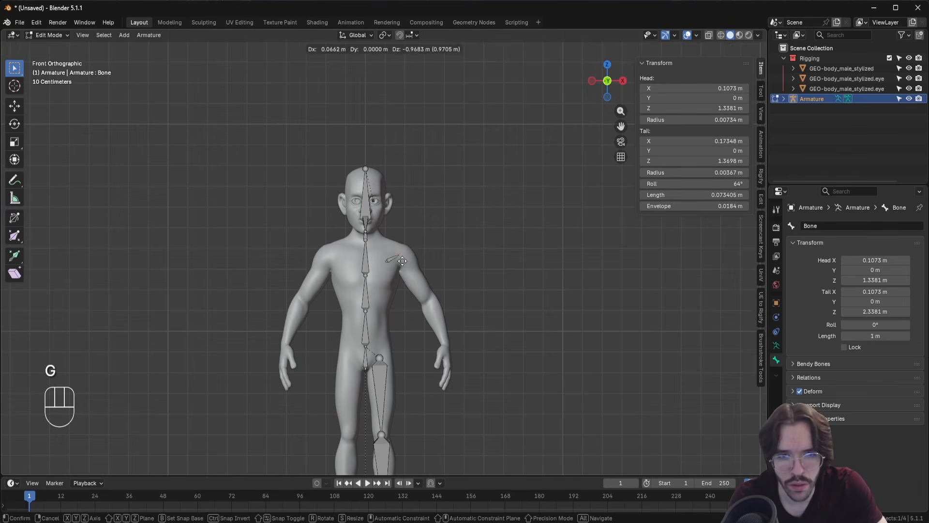
{"action": "left_click", "coordinate": [405, 272]}
{"action": "scroll", "coordinate": [395, 278], "scroll_direction": "up", "scroll_amount": 5}
Move the shoulder bone's inner end about 0.03 m inward and 0.023 m up, and lower its outer end about 0.015 m
{"action": "left_click", "coordinate": [392, 280]}
{"action": "key", "text": "g"}
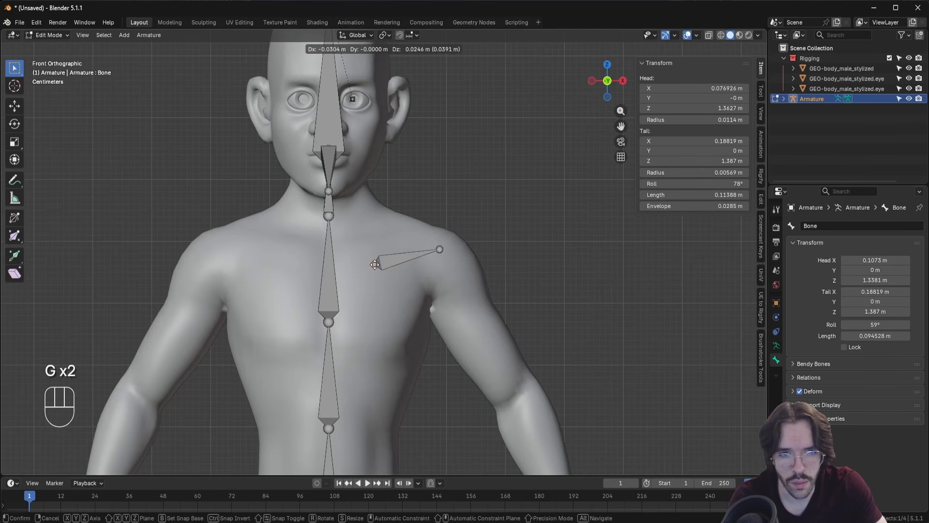
{"action": "left_click", "coordinate": [378, 265]}
{"action": "left_click", "coordinate": [440, 250]}
{"action": "key", "text": "g"}
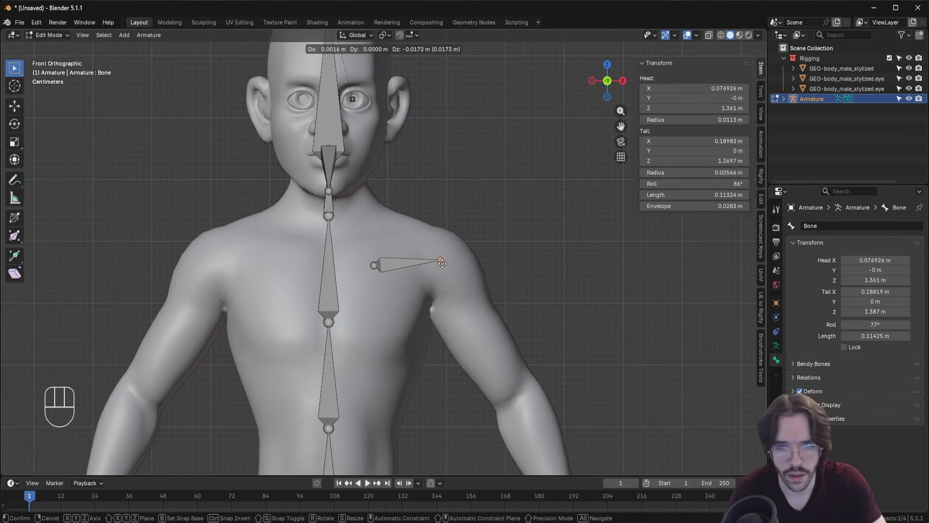
{"action": "left_click", "coordinate": [444, 261]}
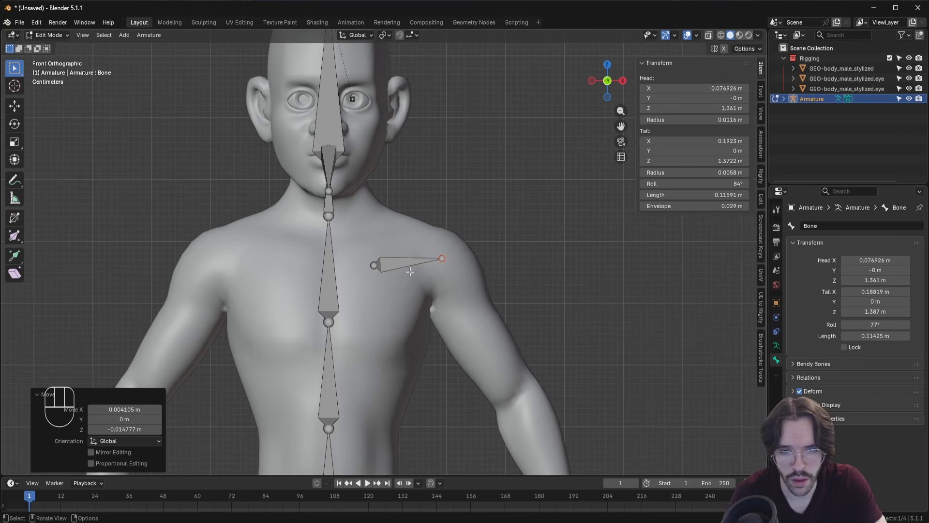
Move the shoulder bone's inner end about 0.071 m forward along Y toward the front of the chest
{"action": "left_click", "coordinate": [373, 266]}
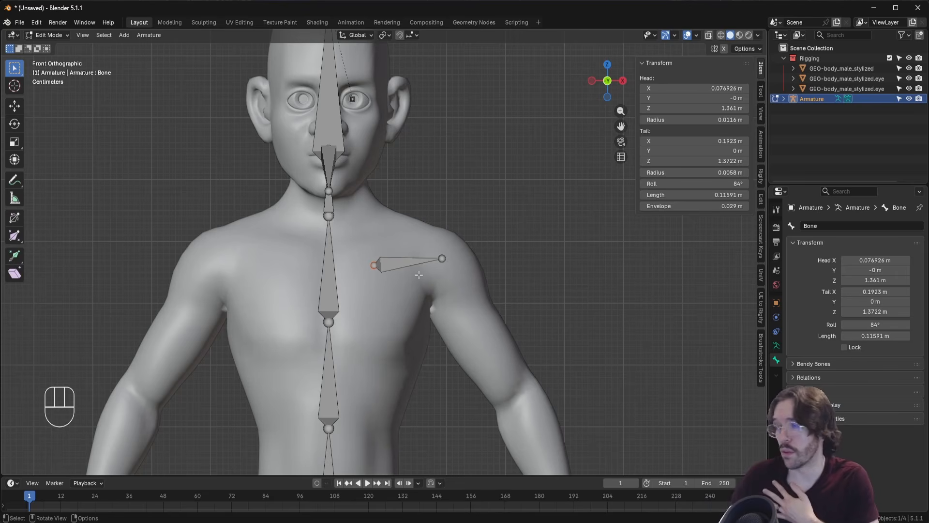
{"action": "middle_click_drag", "start_coordinate": [414, 292], "coordinate": [426, 271]}
{"action": "key", "text": "g"}
{"action": "key", "text": "x"}
{"action": "key", "text": "y"}
{"action": "left_click", "coordinate": [418, 319]}
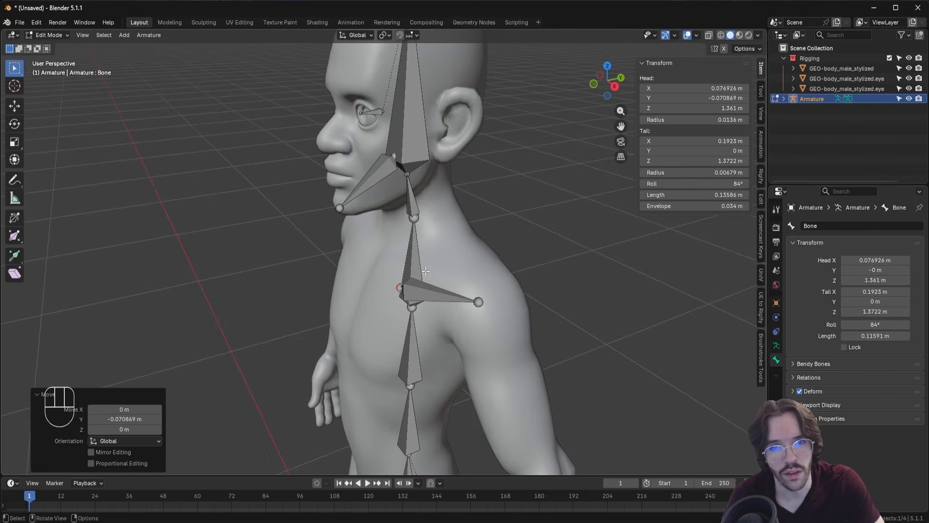
Return to front view and rename the new bone shoulder
{"action": "left_click", "coordinate": [478, 303]}
{"action": "key", "text": "KP_1"}
{"action": "left_click", "coordinate": [829, 227]}
{"action": "type", "text": "shoulder"}
{"action": "key", "text": "Return"}
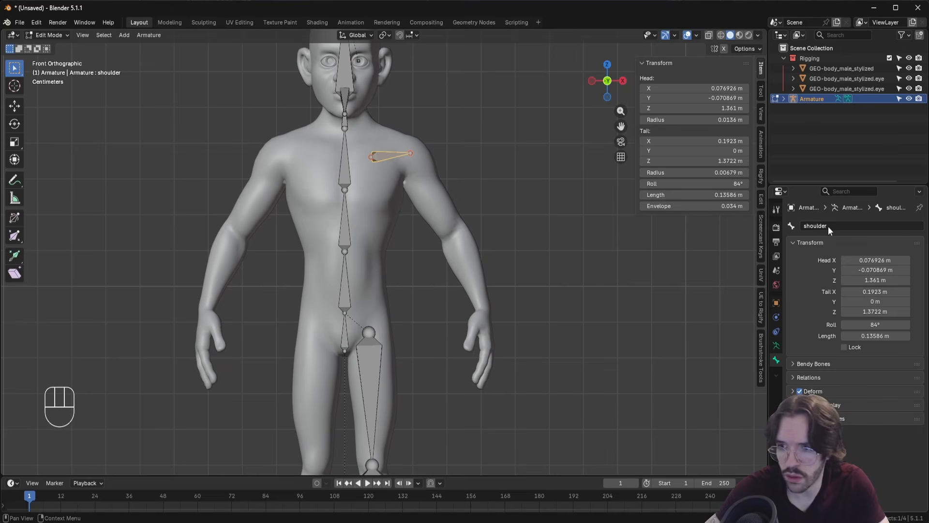
Extrude an upper-arm bone about 0.25 m long from the shoulder bone's outer end to the left elbow
{"action": "left_click", "coordinate": [410, 152]}
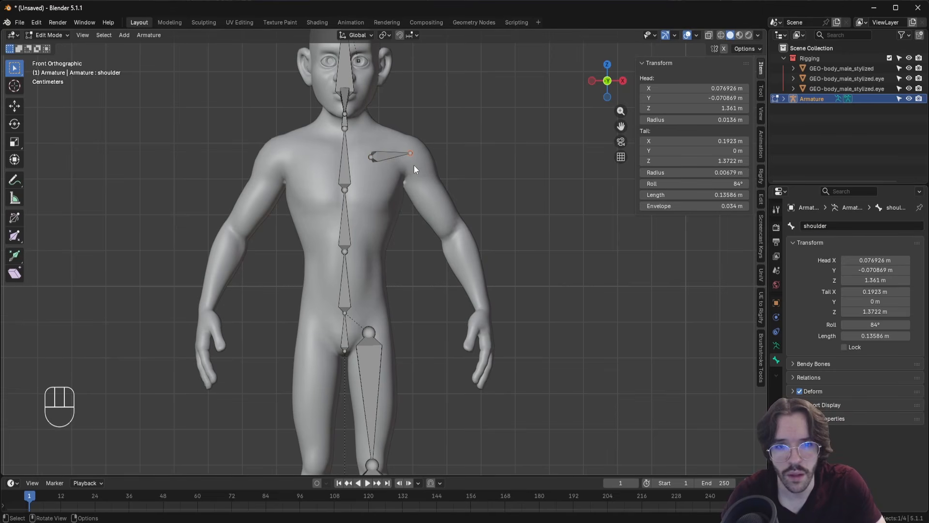
{"action": "key", "text": "e"}
{"action": "left_click", "coordinate": [451, 250]}
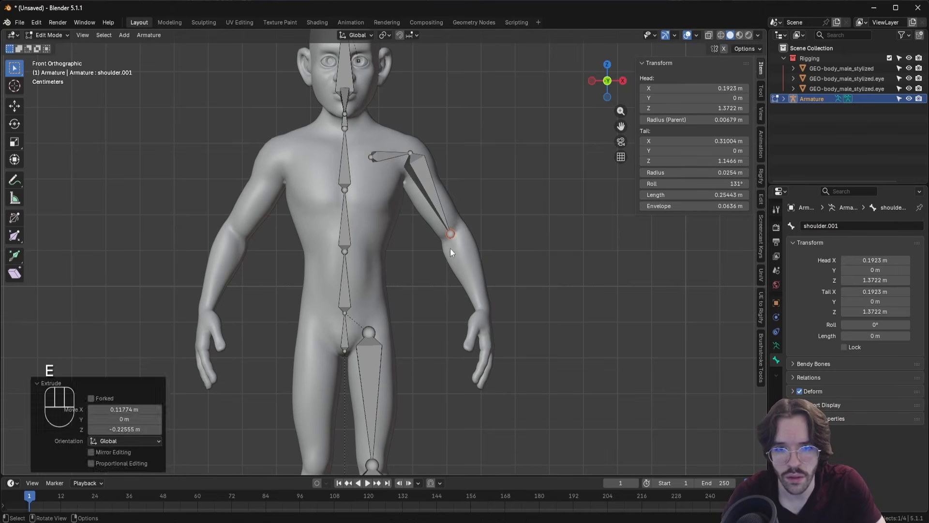
Rename the bone between the shoulder joint and the left elbow to upperarm
{"action": "left_click", "coordinate": [823, 226]}
{"action": "type", "text": "up"}
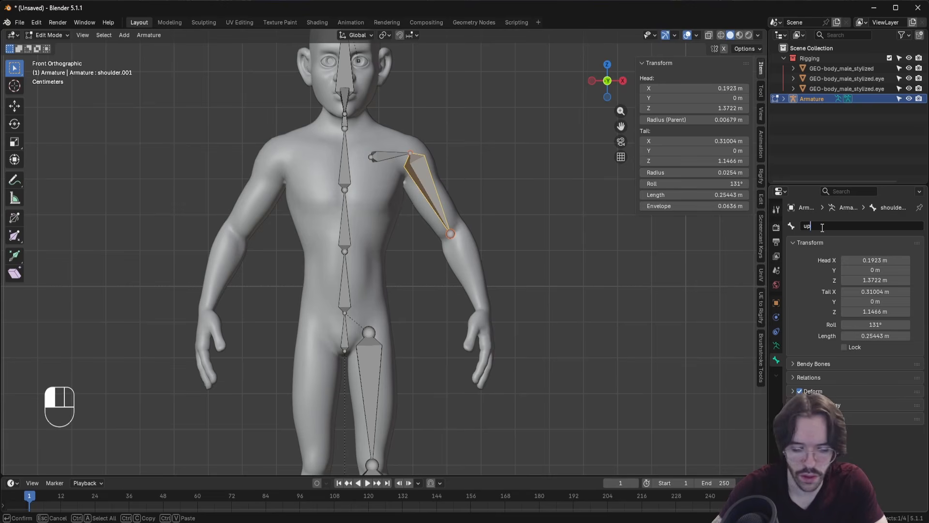
{"action": "type", "text": "perarm"}
{"action": "key", "text": "Return"}
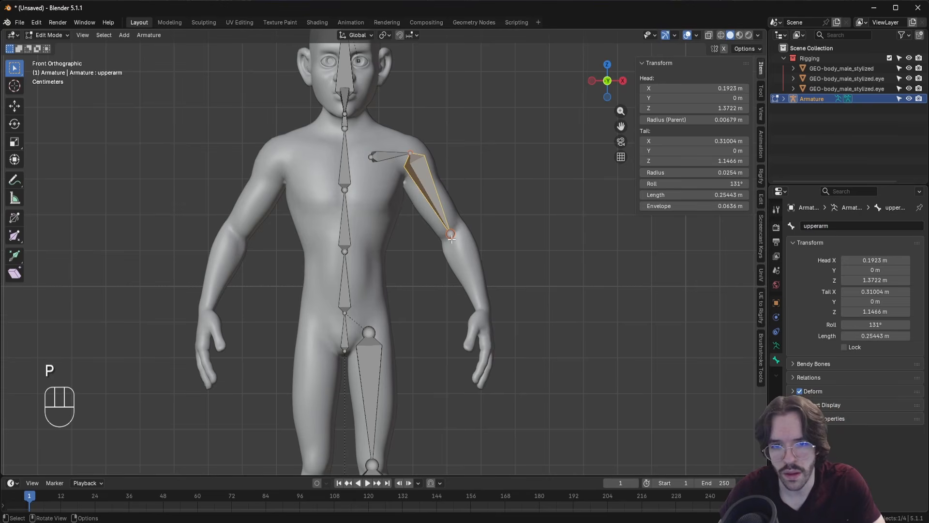
Extrude a bone about 0.24 m long from the elbow to the wrist and name it forearm
{"action": "key", "text": "e"}
{"action": "left_click", "coordinate": [483, 317]}
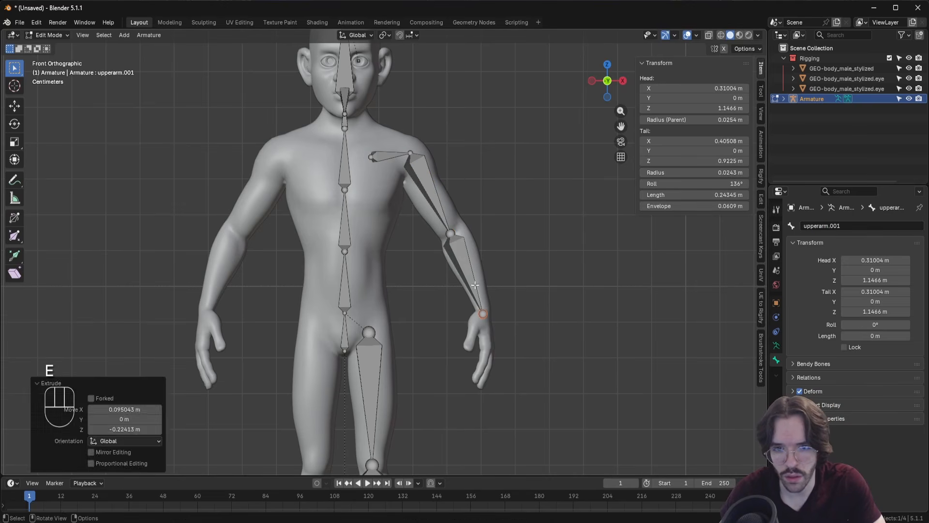
{"action": "left_click", "coordinate": [470, 273]}
{"action": "left_click", "coordinate": [833, 227]}
{"action": "type", "text": "forearm"}
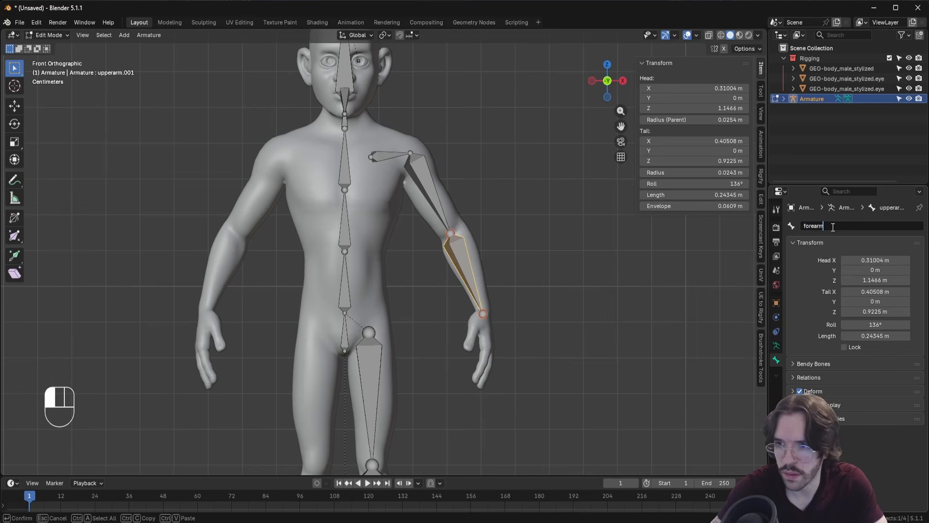
{"action": "key", "text": "Return"}
In right side view, move the shoulder bone's outer end about 0.009 m backward along Y
{"action": "left_click", "coordinate": [623, 81]}
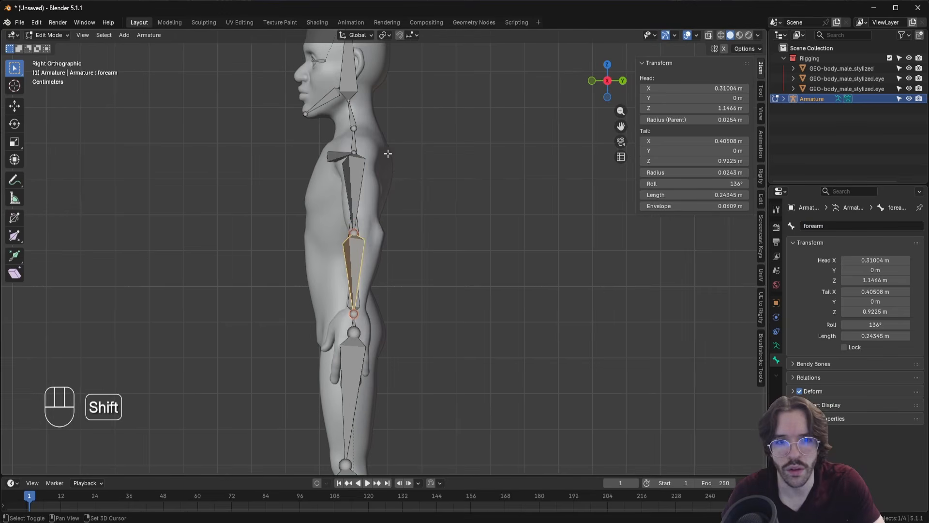
{"action": "middle_click_drag", "start_coordinate": [378, 167], "coordinate": [431, 215], "text": "shift"}
{"action": "scroll", "coordinate": [430, 216], "scroll_direction": "up", "scroll_amount": 3}
{"action": "left_click", "coordinate": [429, 164]}
{"action": "key", "text": "g"}
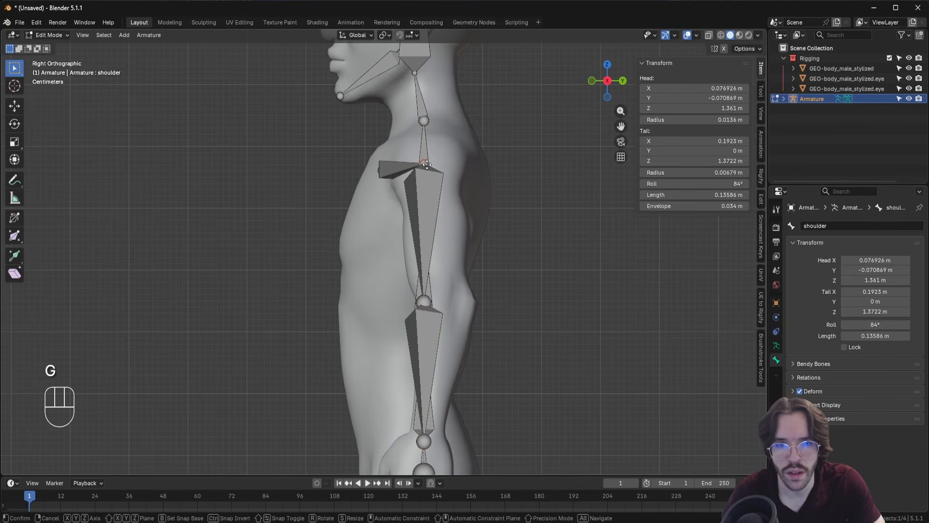
{"action": "left_click", "coordinate": [431, 165]}
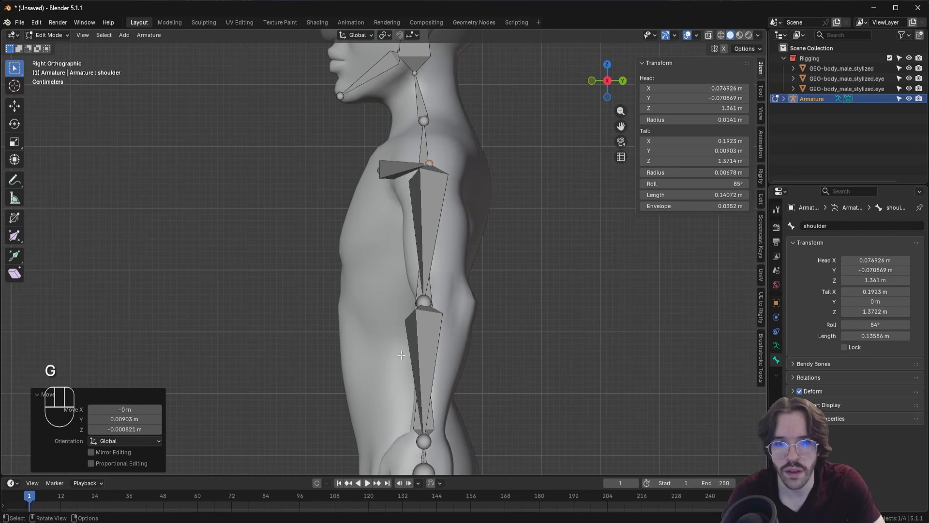
Move the elbow joint about 0.04 m backward and raise the wrist joint about 0.007 m
{"action": "left_click", "coordinate": [427, 303]}
{"action": "key", "text": "g"}
{"action": "left_click", "coordinate": [449, 305]}
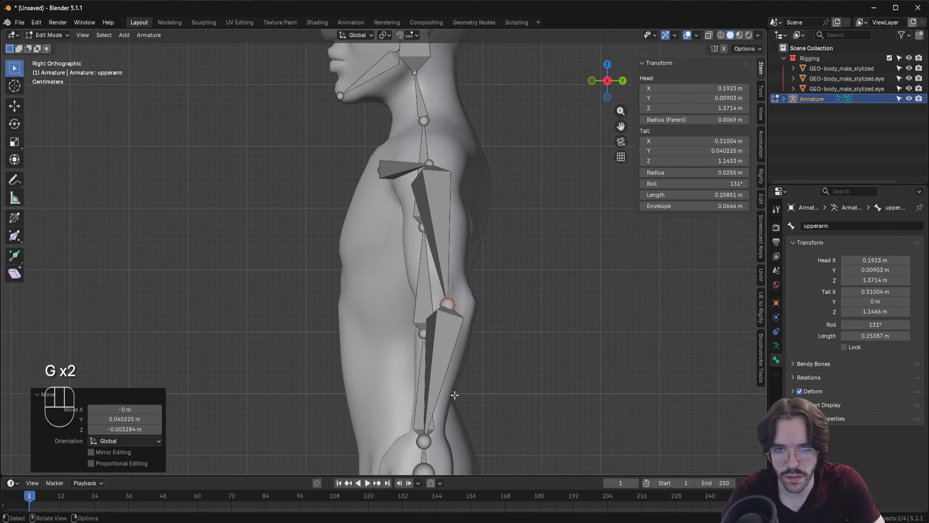
{"action": "middle_click_drag", "start_coordinate": [460, 415], "coordinate": [460, 246], "text": "shift"}
{"action": "left_click", "coordinate": [420, 272]}
{"action": "key", "text": "g"}
{"action": "left_click", "coordinate": [422, 267]}
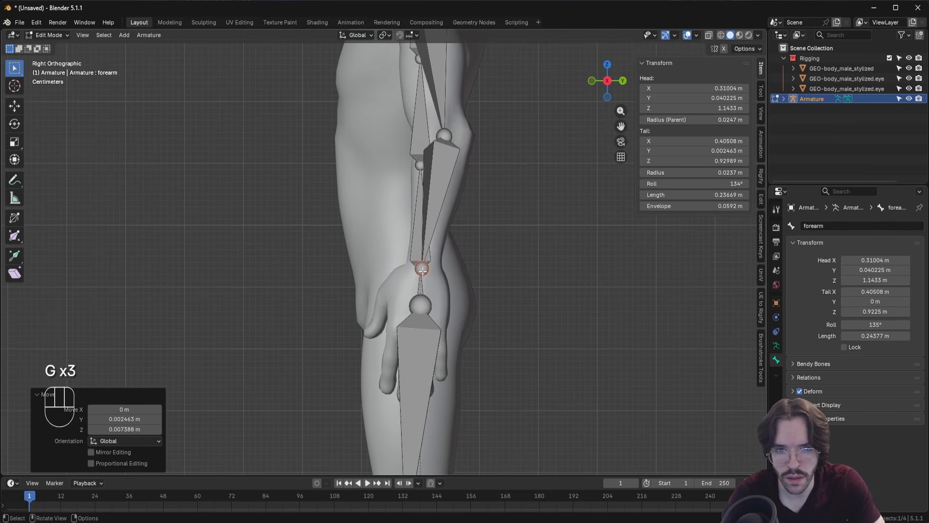
Hide the thigh bone and extrude a hand bone about 0.1 m long from the wrist to the knuckles
{"action": "middle_click_drag", "start_coordinate": [422, 334], "coordinate": [433, 251], "text": "shift"}
{"action": "left_click", "coordinate": [420, 286]}
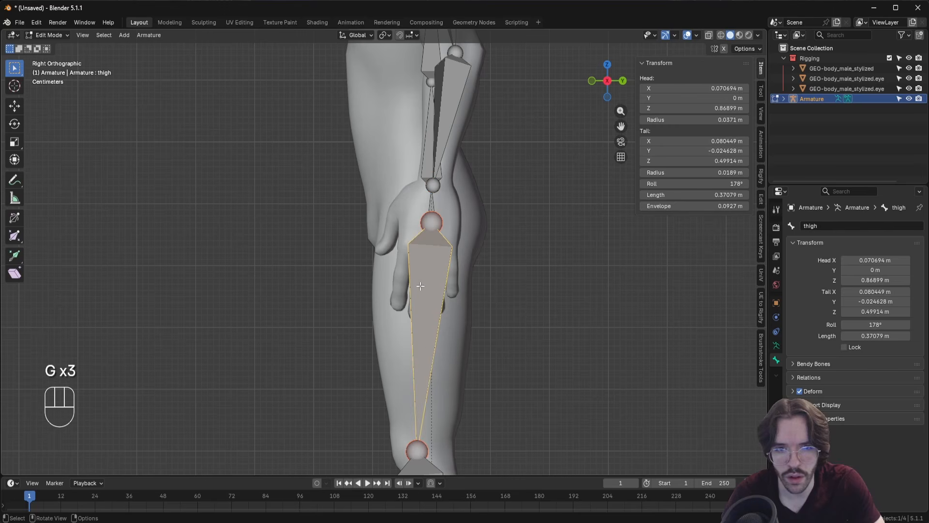
{"action": "key", "text": "h"}
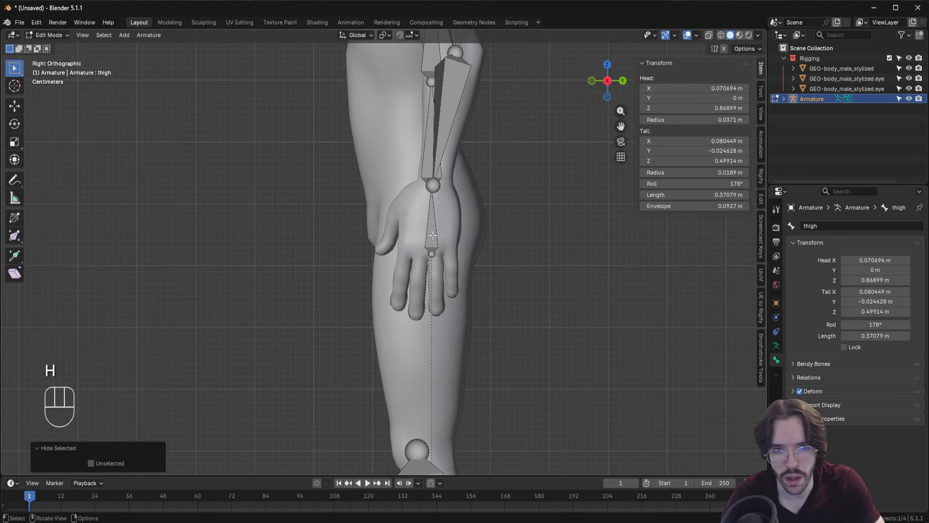
{"action": "key", "text": "e"}
{"action": "left_click", "coordinate": [427, 260]}
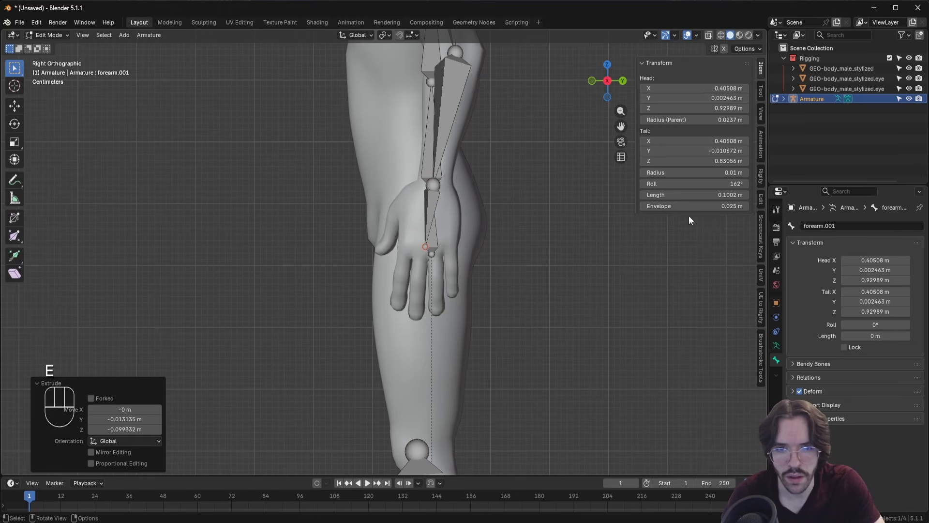
Enable snapping with Center as the snap base and Volume as the snap target
{"action": "left_click", "coordinate": [400, 36]}
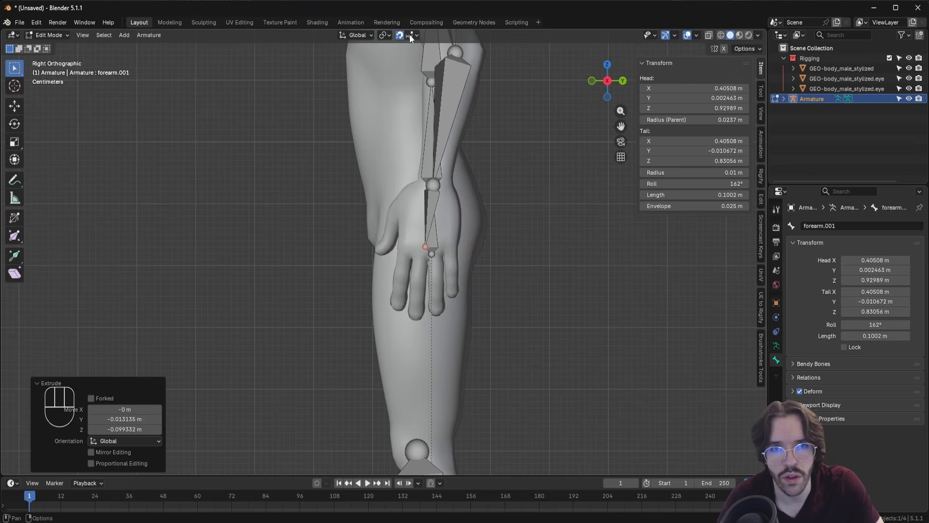
{"action": "left_click", "coordinate": [412, 35]}
{"action": "left_click", "coordinate": [402, 66]}
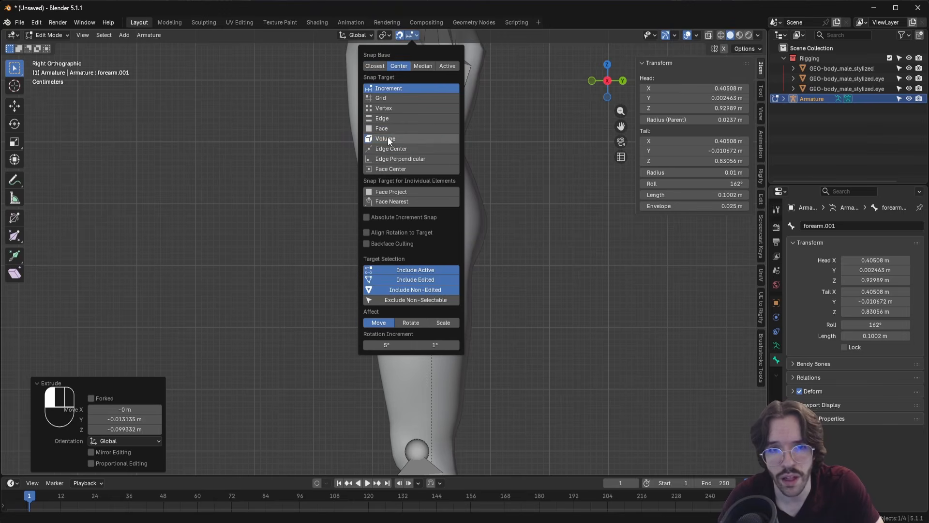
{"action": "left_click", "coordinate": [388, 138]}
{"action": "left_click", "coordinate": [409, 36]}
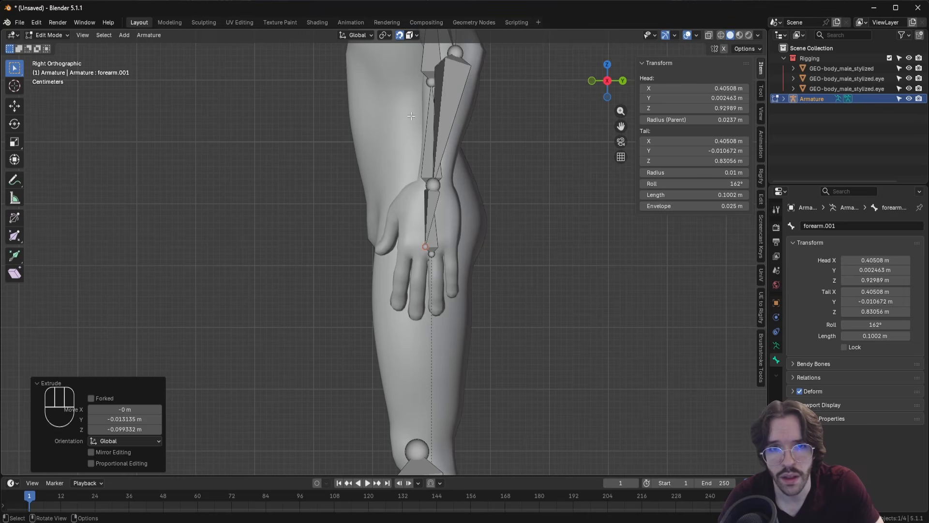
Snap the hand bone's tip and the wrist joint into the volume of the hand and wrist
{"action": "key", "text": "g"}
{"action": "left_click", "coordinate": [425, 246]}
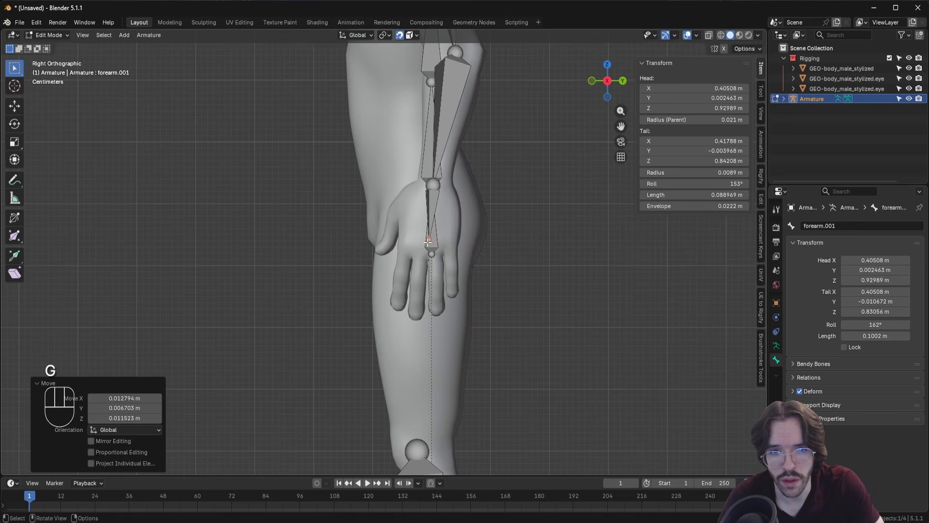
{"action": "key", "text": "g"}
{"action": "left_click", "coordinate": [427, 245]}
{"action": "middle_click_drag", "start_coordinate": [427, 246], "coordinate": [424, 285], "text": "shift"}
{"action": "middle_click_drag", "start_coordinate": [425, 285], "coordinate": [508, 260]}
{"action": "middle_click_drag", "start_coordinate": [482, 254], "coordinate": [460, 250]}
{"action": "key", "text": "g"}
{"action": "left_click", "coordinate": [427, 253]}
Snap the elbow joint into the arm's volume, about 0.011 m farther outward
{"action": "middle_click_drag", "start_coordinate": [459, 218], "coordinate": [378, 319], "text": "shift"}
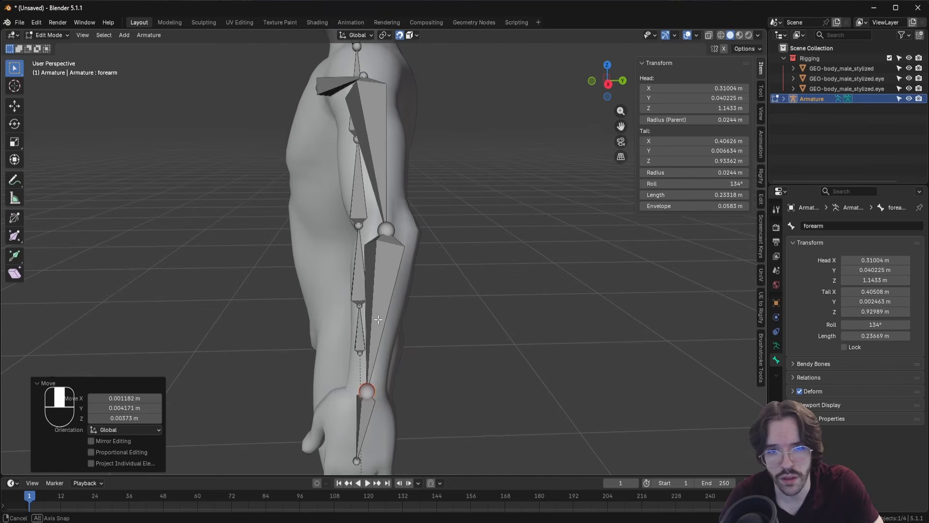
{"action": "left_click", "coordinate": [385, 227]}
{"action": "key", "text": "g"}
{"action": "left_click", "coordinate": [387, 230]}
Snap the joint between the shoulder and upper-arm bones into the shoulder's volume, checking it from the side and front
{"action": "middle_click_drag", "start_coordinate": [387, 229], "coordinate": [424, 356], "text": "shift"}
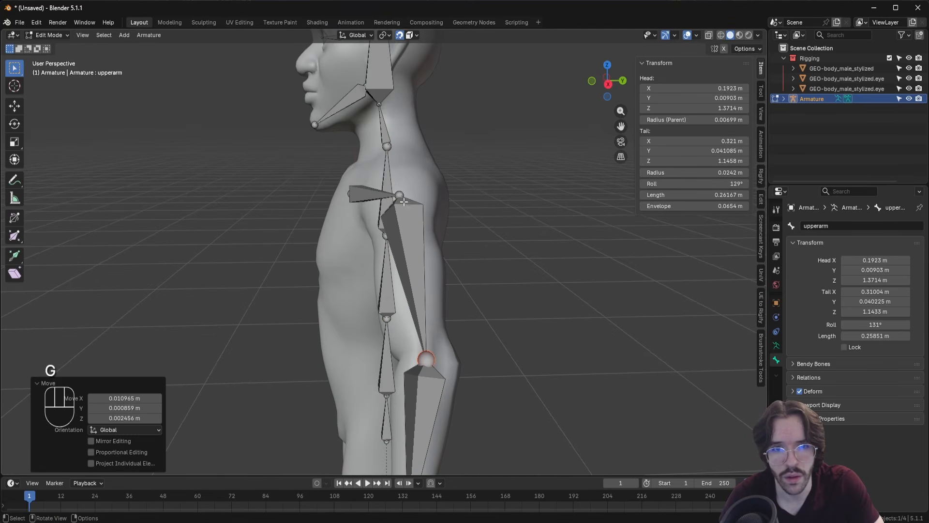
{"action": "left_click", "coordinate": [401, 197]}
{"action": "key", "text": "g"}
{"action": "left_click", "coordinate": [404, 205]}
{"action": "mouse_move", "coordinate": [405, 205]}
{"action": "middle_mouse_down"}
{"action": "mouse_move", "coordinate": [525, 203]}
{"action": "mouse_move", "coordinate": [387, 203]}
{"action": "middle_mouse_up"}
{"action": "key", "text": "g"}
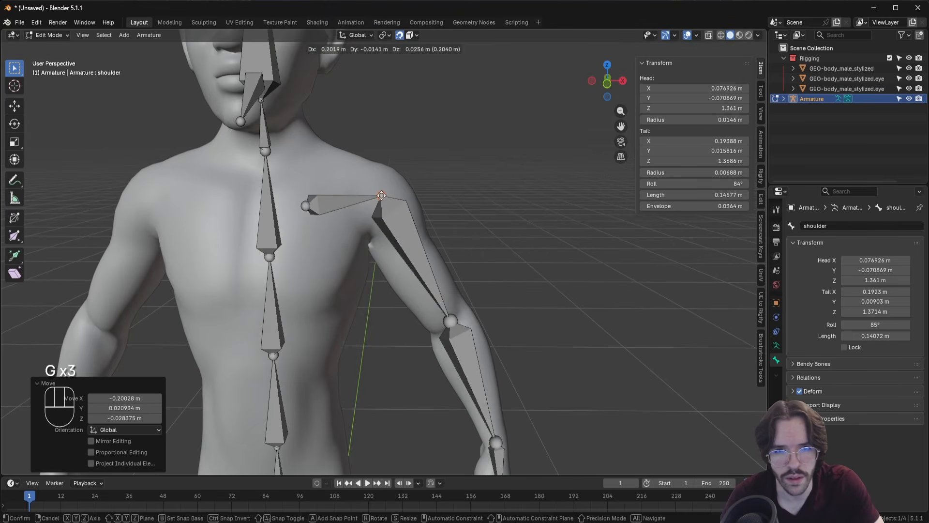
{"action": "left_click", "coordinate": [381, 195]}
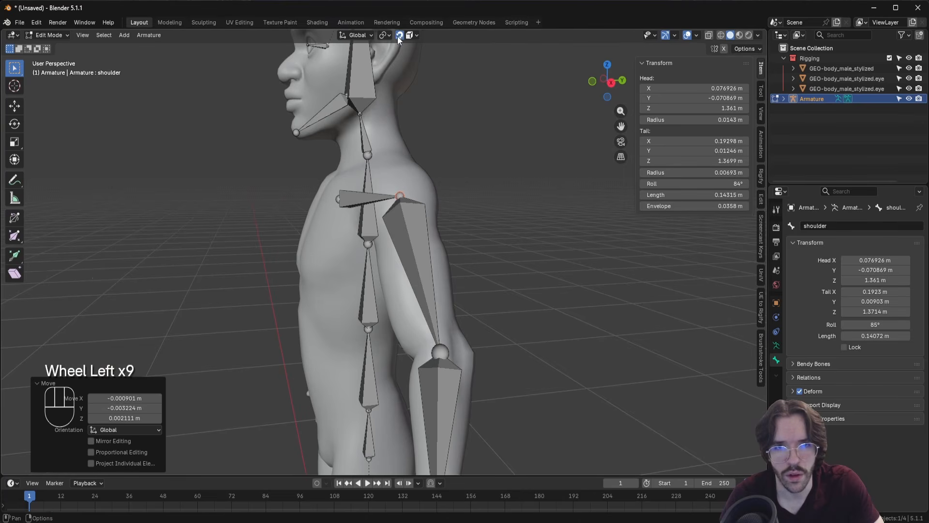
Turn off snapping and rename the bone running from the wrist to the knuckles to hand
{"action": "left_click", "coordinate": [399, 36]}
{"action": "middle_click_drag", "start_coordinate": [430, 393], "coordinate": [404, 175], "text": "shift"}
{"action": "middle_click_drag", "start_coordinate": [386, 348], "coordinate": [425, 243], "text": "shift"}
{"action": "type", "text": "hand"}
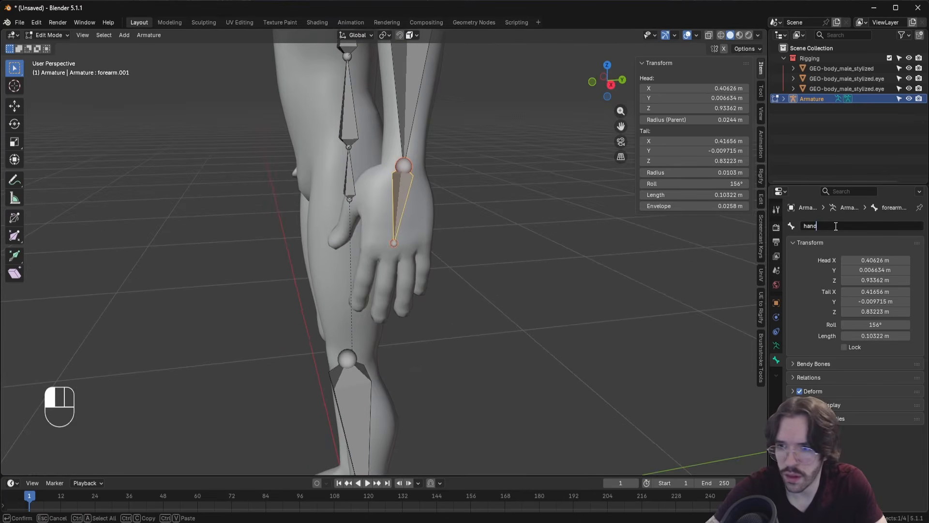
{"action": "key", "text": "Return"}
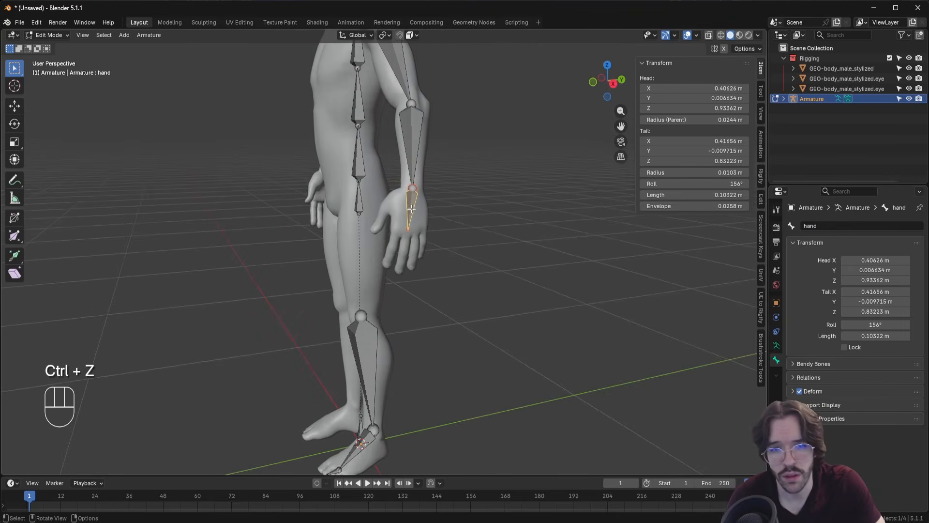
Duplicate the hand bone onto the index finger and clear the copy's parent
{"action": "scroll", "coordinate": [415, 249], "scroll_direction": "up", "scroll_amount": 4}
{"action": "middle_click_drag", "start_coordinate": [432, 201], "coordinate": [420, 188]}
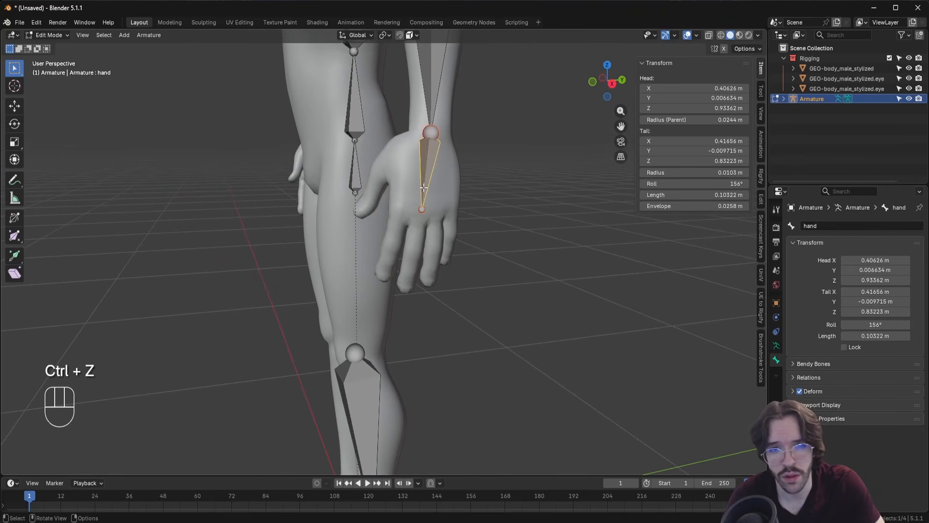
{"action": "key", "text": "shift+d"}
{"action": "left_click", "coordinate": [392, 261]}
{"action": "key", "text": "alt+p"}
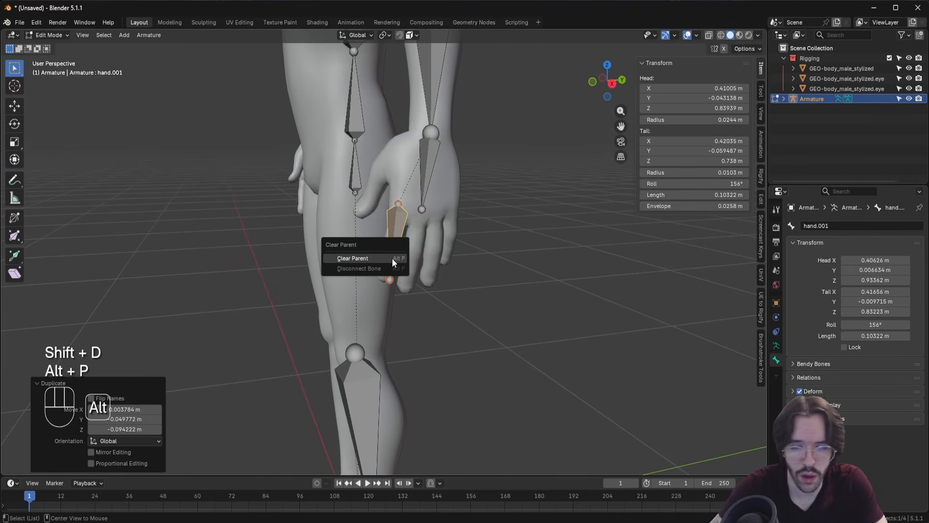
{"action": "left_click", "coordinate": [392, 260]}
With volume snapping on, snap the duplicated bone's base into the index knuckle and its tip into the index fingertip
{"action": "scroll", "coordinate": [401, 261], "scroll_direction": "up", "scroll_amount": 2}
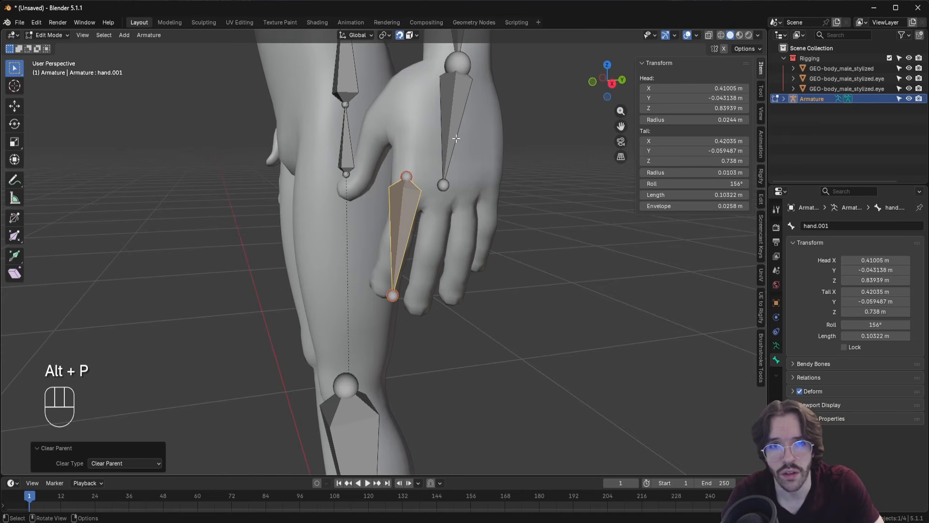
{"action": "middle_click_drag", "start_coordinate": [456, 138], "coordinate": [413, 168]}
{"action": "left_click", "coordinate": [400, 173]}
{"action": "key", "text": "g"}
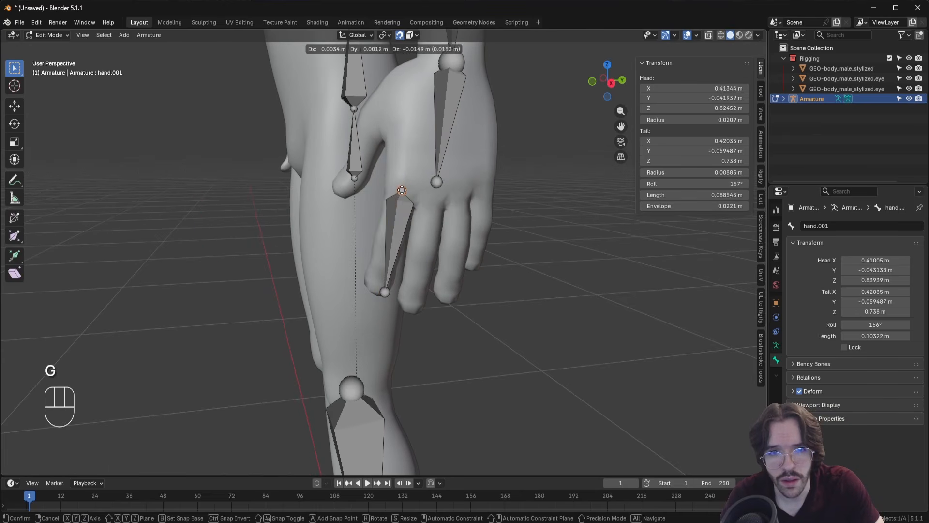
{"action": "left_click", "coordinate": [402, 186]}
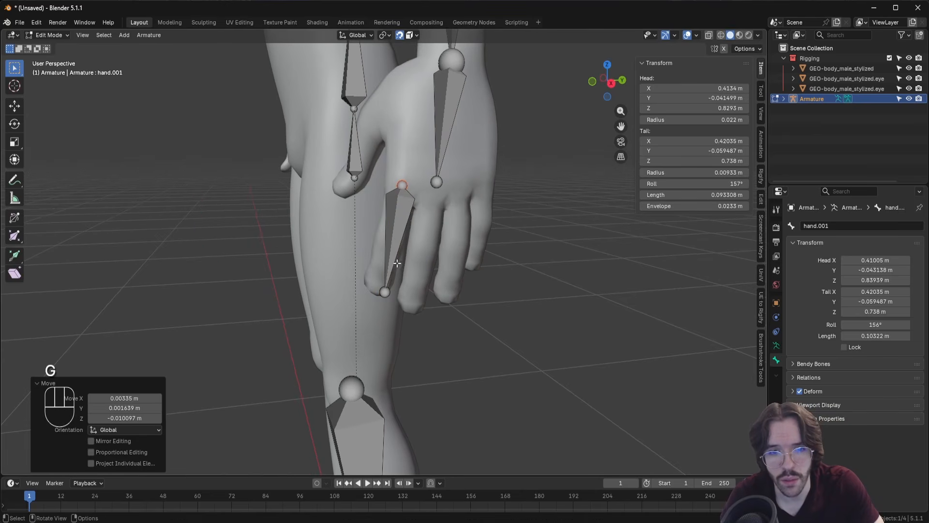
{"action": "left_click", "coordinate": [385, 292]}
{"action": "key", "text": "g"}
{"action": "left_click", "coordinate": [377, 289]}
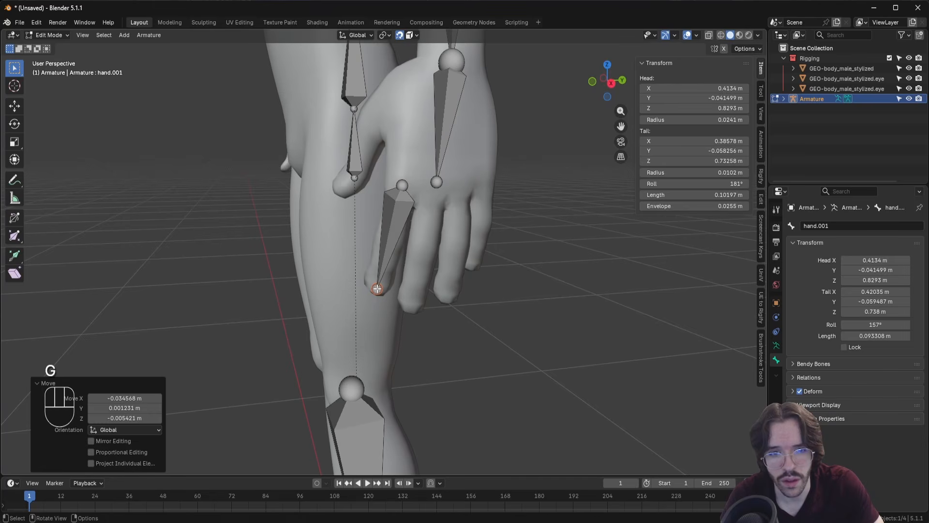
Rename the index finger bone to index.001
{"action": "left_click", "coordinate": [393, 232]}
{"action": "left_click", "coordinate": [829, 228]}
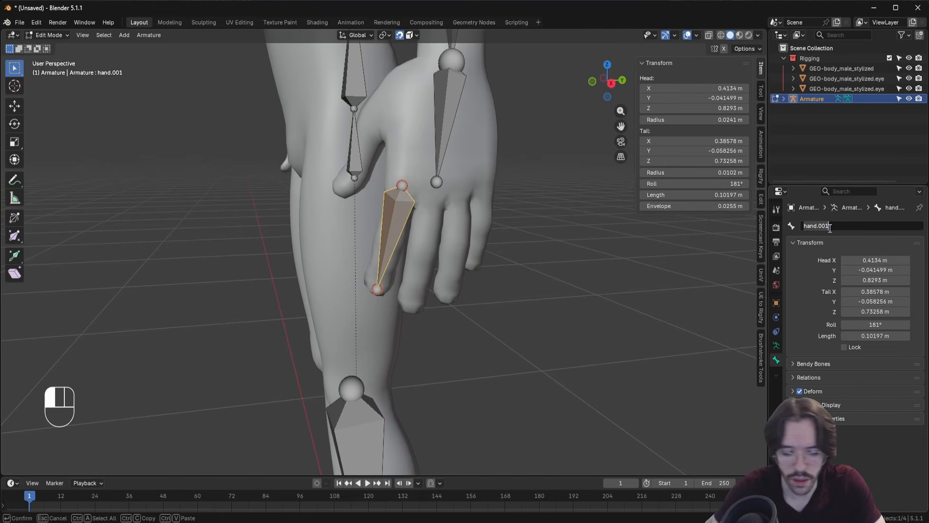
{"action": "type", "text": "Index.001"}
{"action": "key", "text": "Return"}
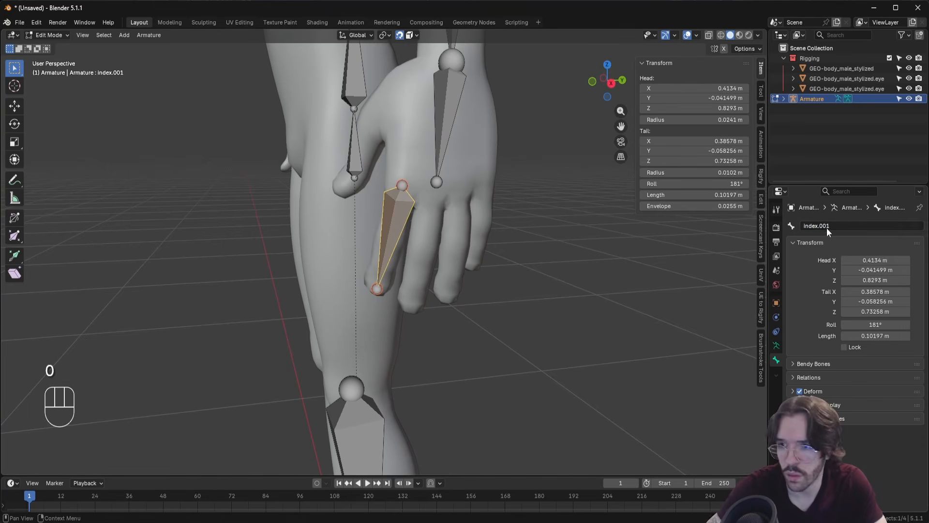
Duplicate the index finger bone onto the middle finger and snap the copy's base into the middle knuckle
{"action": "middle_click_drag", "start_coordinate": [527, 288], "coordinate": [368, 217], "text": "shift"}
{"action": "key", "text": "shift+d"}
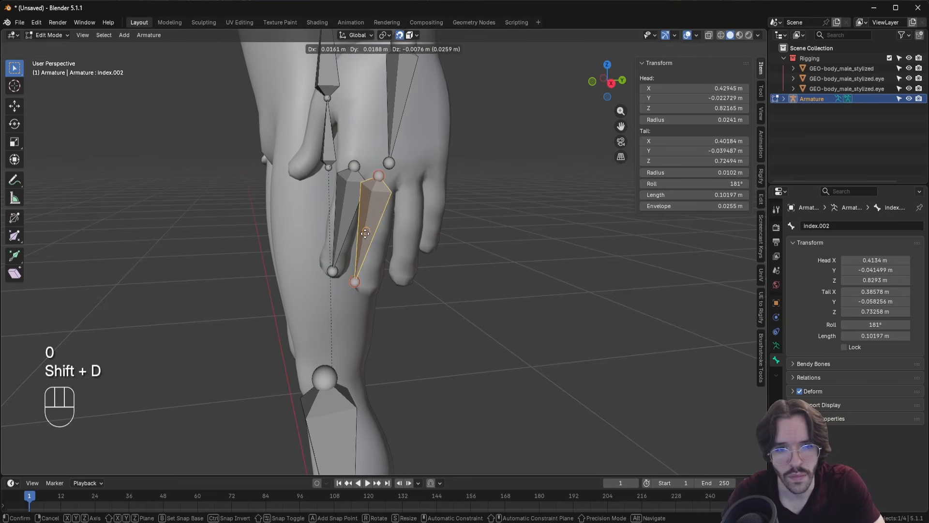
{"action": "left_click", "coordinate": [370, 233]}
{"action": "left_click", "coordinate": [382, 179]}
{"action": "key", "text": "g"}
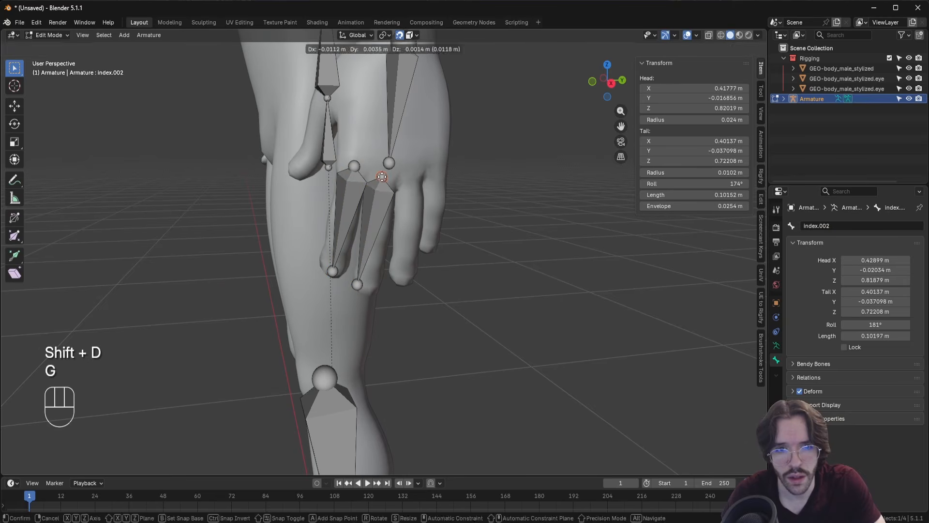
{"action": "left_click", "coordinate": [383, 176]}
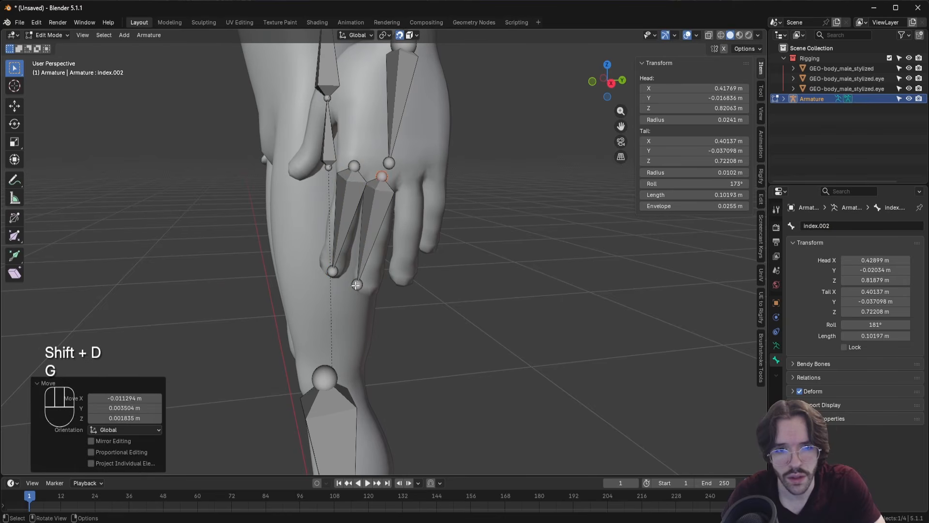
Rename the middle finger bone to middle.001
{"action": "double_click", "coordinate": [837, 229]}
{"action": "type", "text": "m"}
{"action": "type", "text": "iddle.001"}
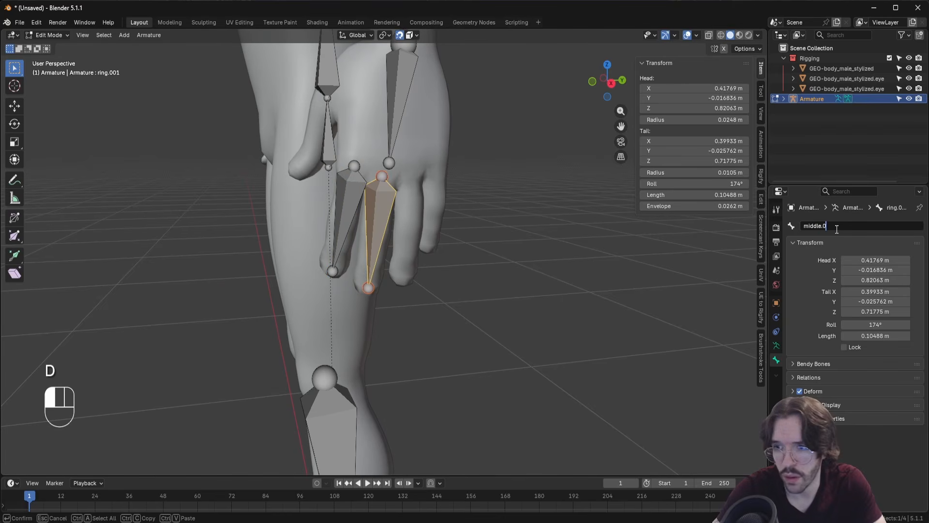
{"action": "key", "text": "Return"}
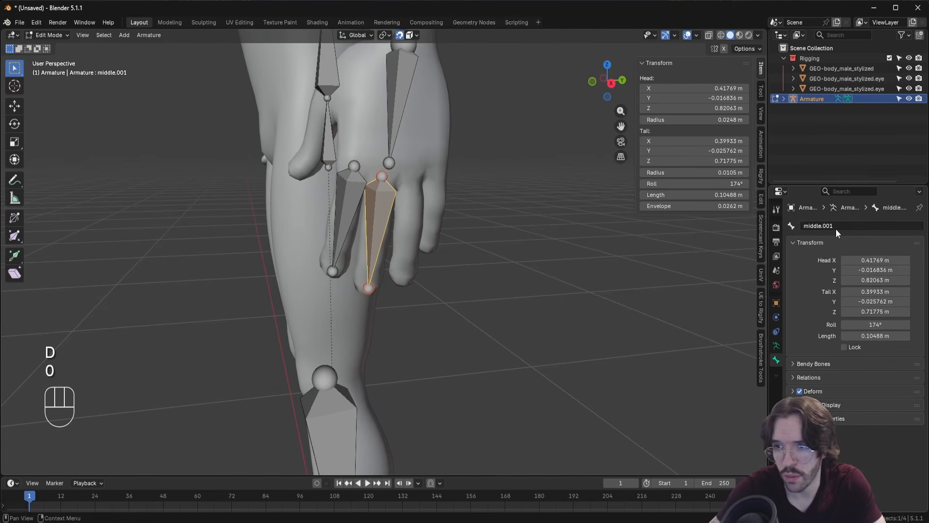
Duplicate the middle finger bone onto the ring finger and snap the copy's base into the ring knuckle and its tip into the fingertip
{"action": "middle_click_drag", "start_coordinate": [377, 210], "coordinate": [383, 208]}
{"action": "key", "text": "shift+d"}
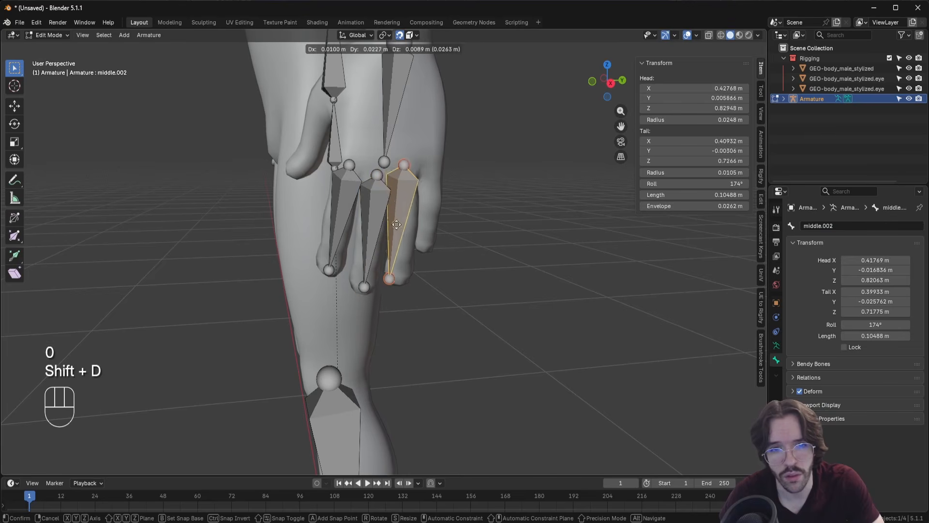
{"action": "left_click", "coordinate": [412, 182]}
{"action": "key", "text": "g"}
{"action": "left_click", "coordinate": [408, 179]}
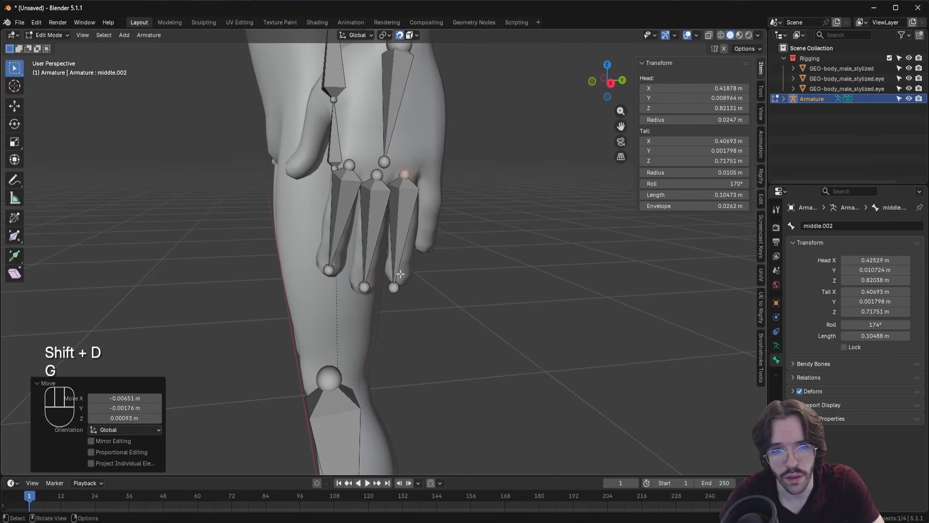
Rename the ring finger bone to ring.001
{"action": "double_click", "coordinate": [836, 225]}
{"action": "type", "text": "ring."}
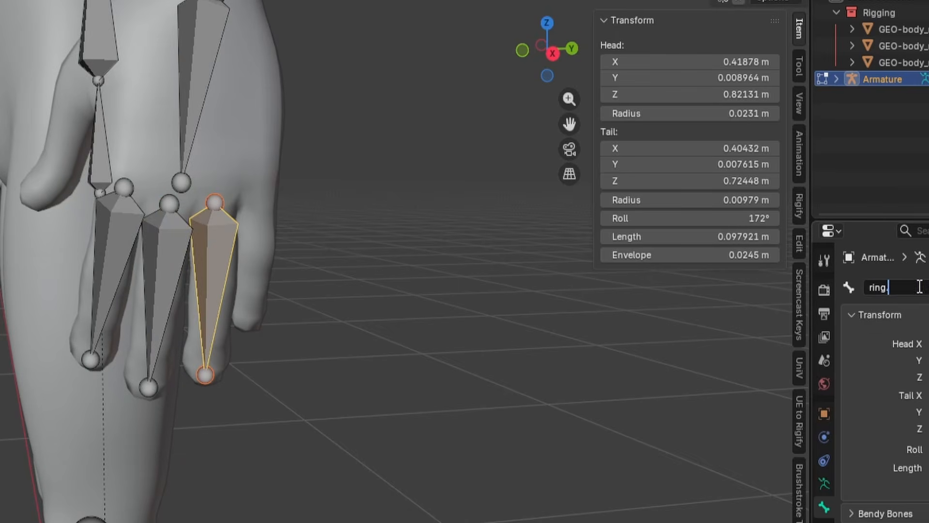
{"action": "type", "text": "001"}
{"action": "key", "text": "Return"}
Duplicate the ring finger bone onto the pinky, snapping the copy's base into the pinky knuckle and its tip into the fingertip
{"action": "middle_click_drag", "start_coordinate": [373, 305], "coordinate": [344, 299]}
{"action": "key", "text": "shift+d"}
{"action": "left_click", "coordinate": [208, 264]}
{"action": "left_click", "coordinate": [209, 170]}
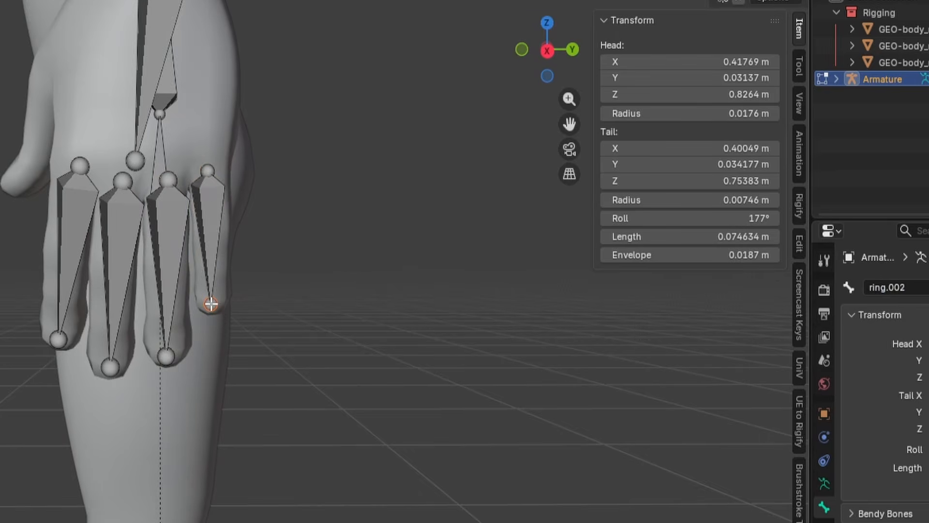
{"action": "left_click", "coordinate": [212, 247]}
Rename the pinky finger bone to pinky.001
{"action": "double_click", "coordinate": [911, 287]}
{"action": "type", "text": "pinky.001"}
{"action": "key", "text": "Return"}
Duplicate the index finger bone onto the thumb and snap the copy's base into the thumb's base and its tip into the thumb tip
{"action": "middle_click_drag", "start_coordinate": [141, 234], "coordinate": [196, 238]}
{"action": "left_click", "coordinate": [195, 261]}
{"action": "key", "text": "shift+d"}
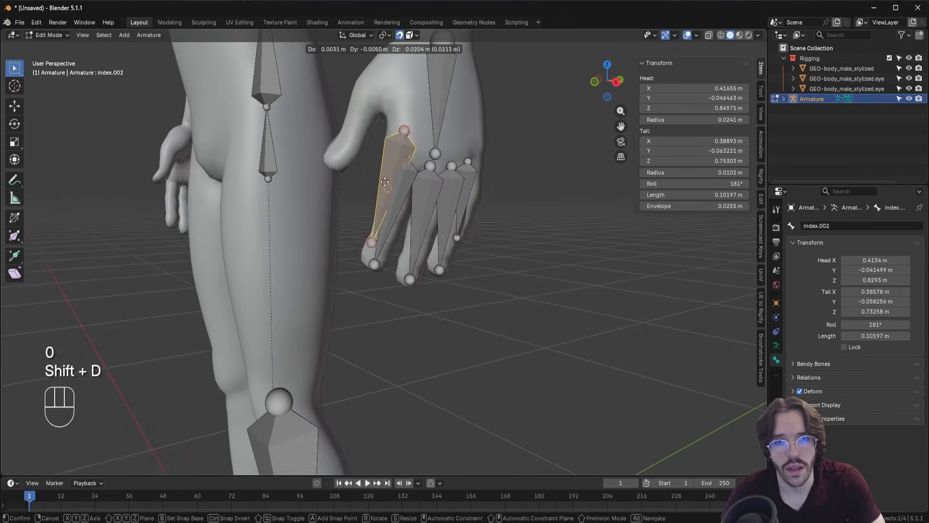
{"action": "left_click", "coordinate": [157, 167]}
{"action": "middle_click_drag", "start_coordinate": [157, 167], "coordinate": [181, 183], "text": "shift"}
{"action": "left_click", "coordinate": [389, 145]}
{"action": "key", "text": "g"}
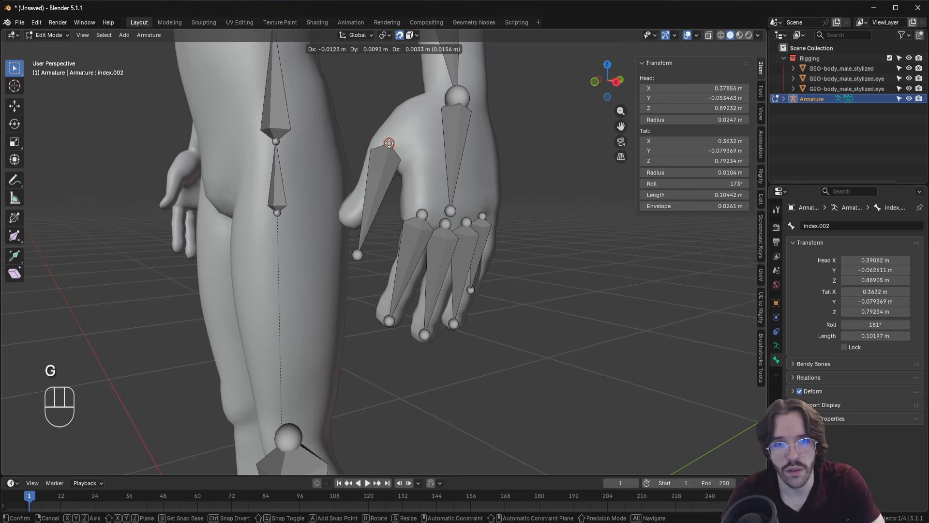
{"action": "left_click", "coordinate": [389, 144]}
{"action": "left_click", "coordinate": [357, 254]}
{"action": "key", "text": "g"}
{"action": "left_click", "coordinate": [352, 216]}
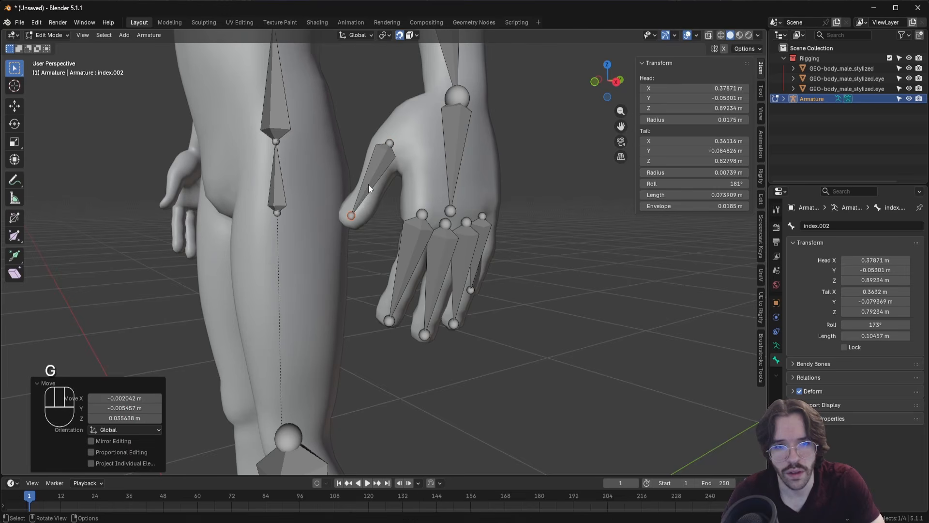
Rename the thumb bone to thumb.001
{"action": "left_click", "coordinate": [370, 188]}
{"action": "left_click", "coordinate": [817, 228]}
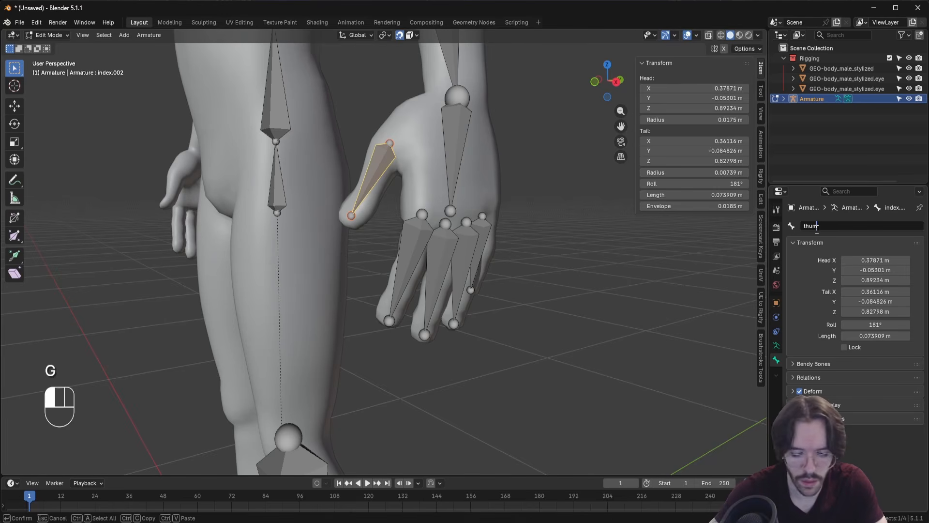
{"action": "type", "text": "thumb.001"}
{"action": "key", "text": "Return"}
Subdivide the thumb bone with 1 cut
{"action": "middle_click_drag", "start_coordinate": [360, 192], "coordinate": [346, 180], "text": "shift"}
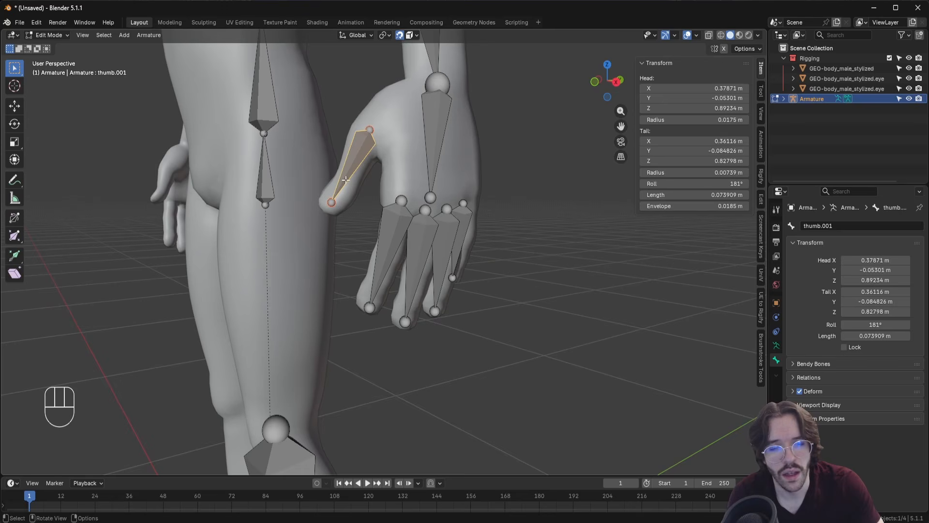
{"action": "right_click", "coordinate": [353, 156]}
{"action": "left_click", "coordinate": [310, 155]}
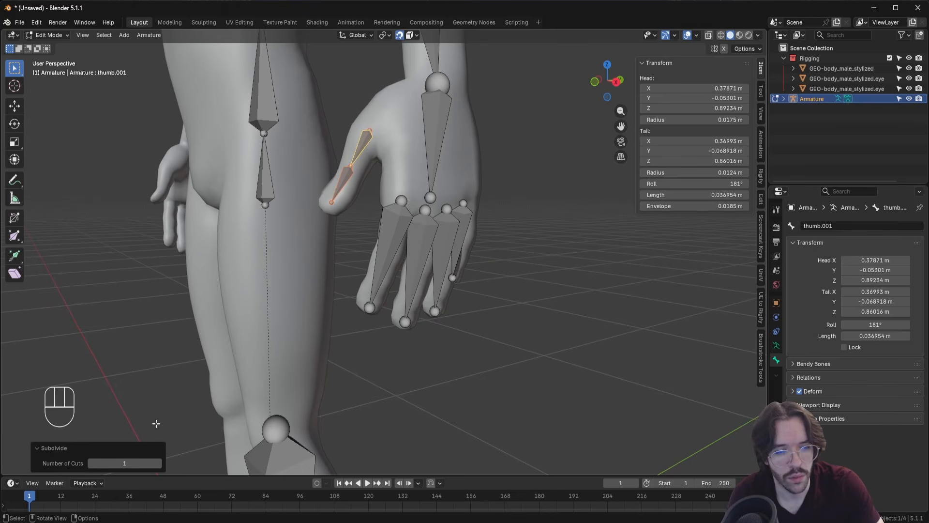
{"action": "middle_click_drag", "start_coordinate": [338, 224], "coordinate": [355, 262]}
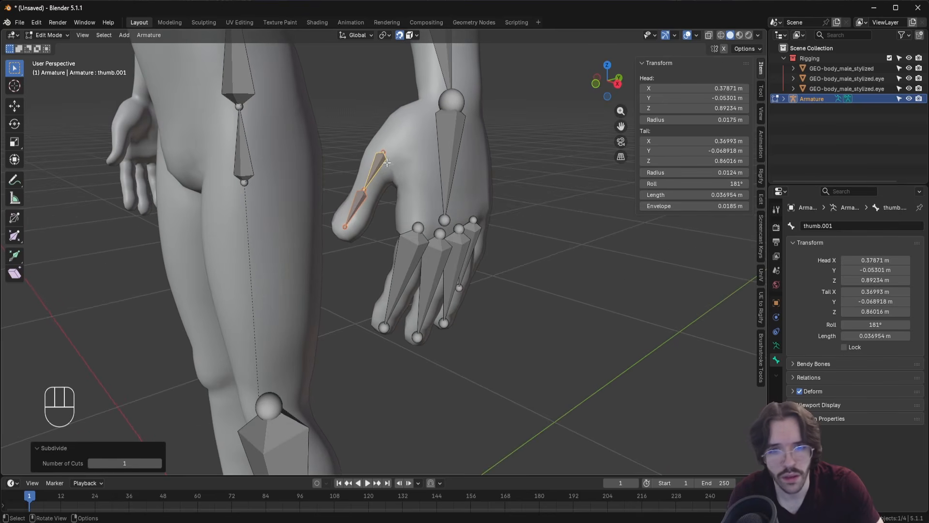
Move the joint between the two thumb bones and the thumb tip to follow the bend inside the thumb mesh
{"action": "middle_click_drag", "start_coordinate": [345, 218], "coordinate": [503, 200]}
{"action": "key", "text": "g"}
{"action": "left_click", "coordinate": [346, 186]}
{"action": "left_click", "coordinate": [461, 189]}
{"action": "key", "text": "g"}
{"action": "key", "text": "g"}
{"action": "left_click", "coordinate": [461, 189]}
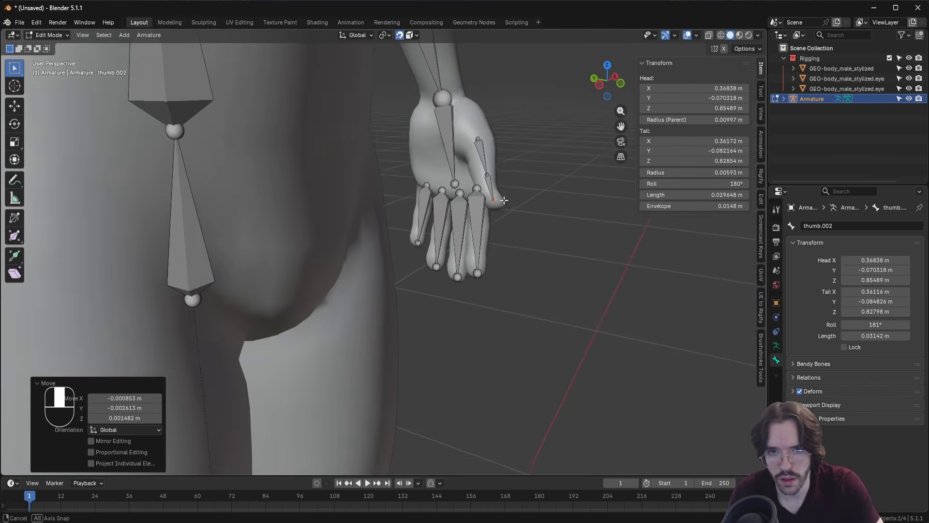
Subdivide the index, middle, ring and pinky finger bones with 2 cuts
{"action": "middle_click_drag", "start_coordinate": [503, 201], "coordinate": [506, 200]}
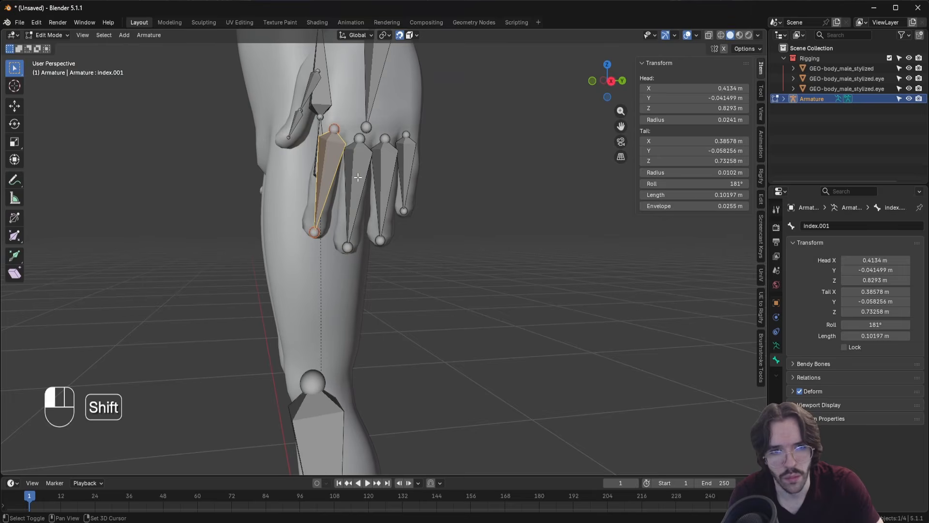
{"action": "left_click", "coordinate": [356, 177], "text": "shift"}
{"action": "left_click", "coordinate": [383, 175], "text": "shift"}
{"action": "left_click", "coordinate": [404, 172], "text": "shift"}
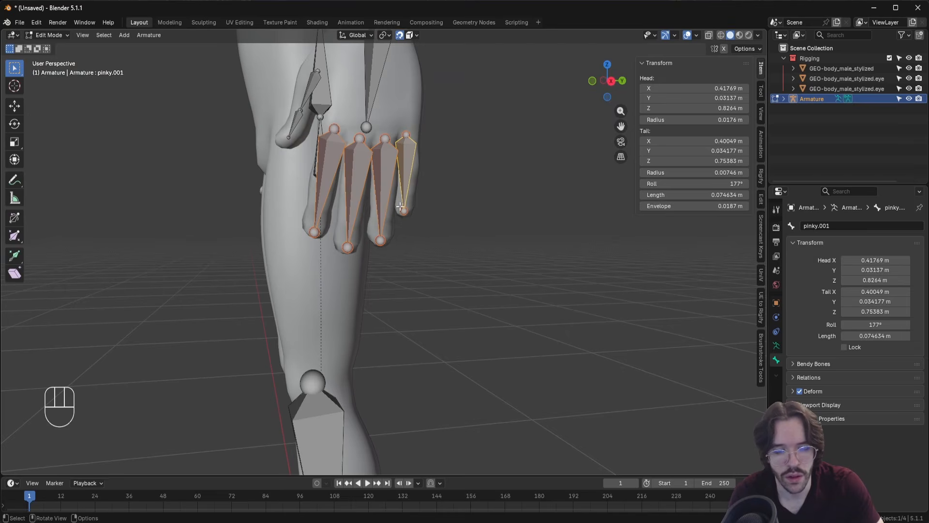
{"action": "right_click", "coordinate": [387, 189]}
{"action": "left_click", "coordinate": [387, 189]}
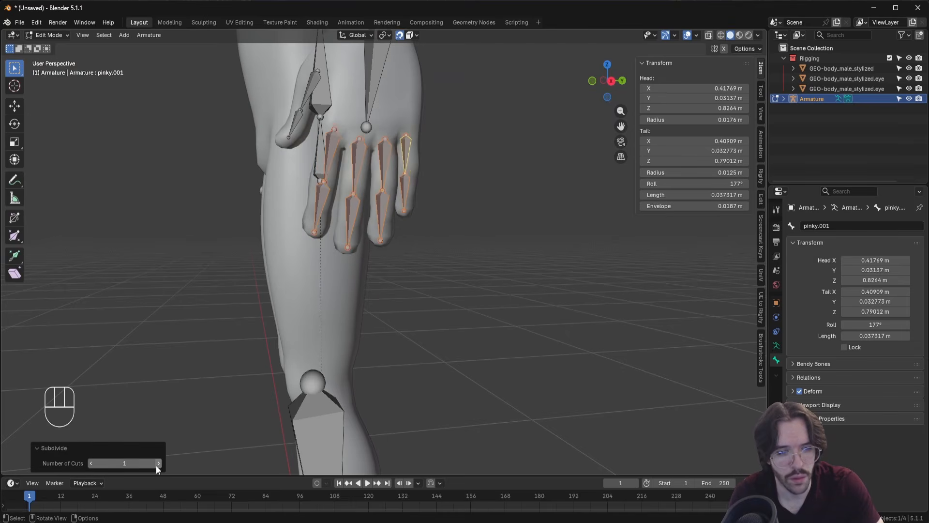
{"action": "left_click", "coordinate": [157, 465]}
Snap the index finger chain's knuckle, two middle joints and tip into line with the finger mesh's bends
{"action": "middle_click_drag", "start_coordinate": [364, 192], "coordinate": [422, 266], "text": "shift"}
{"action": "scroll", "coordinate": [422, 265], "scroll_direction": "up", "scroll_amount": 3}
{"action": "left_click", "coordinate": [396, 200]}
{"action": "left_click", "coordinate": [409, 170]}
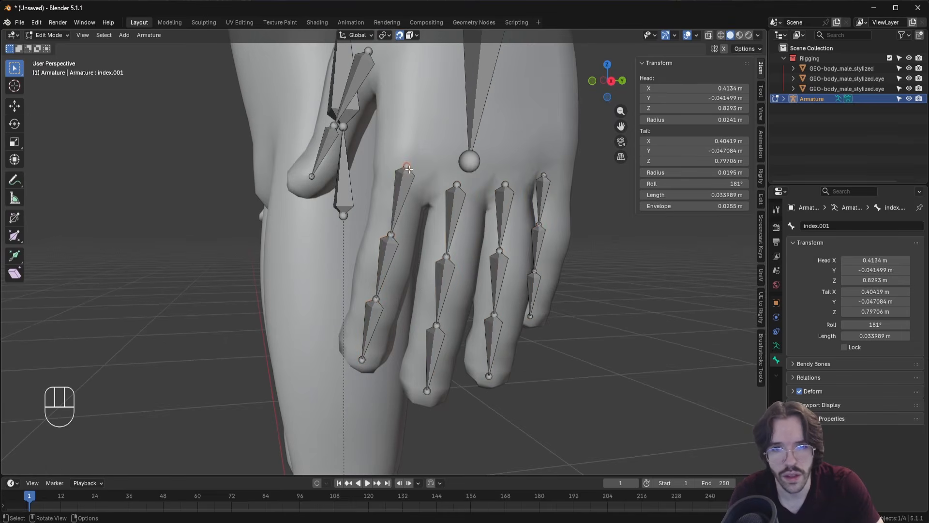
{"action": "key", "text": "g"}
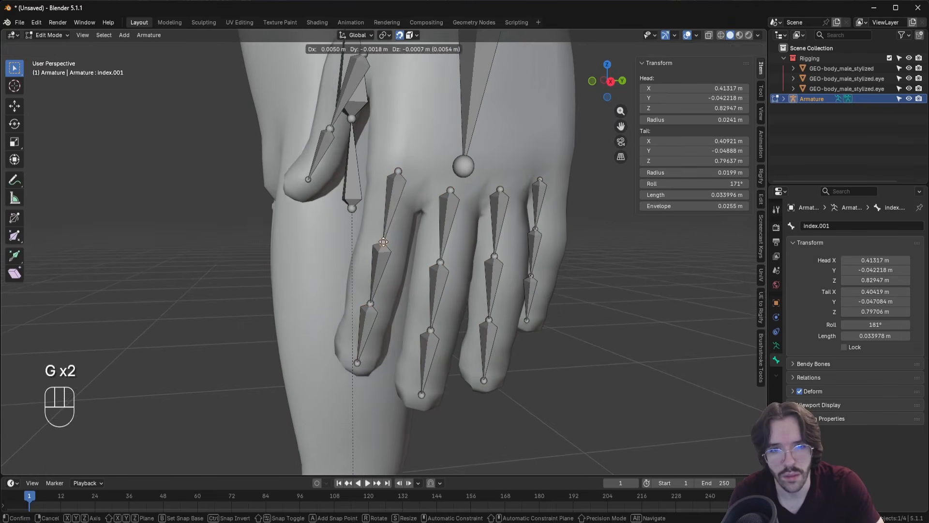
{"action": "left_click", "coordinate": [398, 242]}
{"action": "middle_click_drag", "start_coordinate": [398, 242], "coordinate": [382, 215]}
{"action": "key", "text": "g"}
{"action": "left_click", "coordinate": [401, 249]}
{"action": "left_click", "coordinate": [384, 256]}
{"action": "key", "text": "g"}
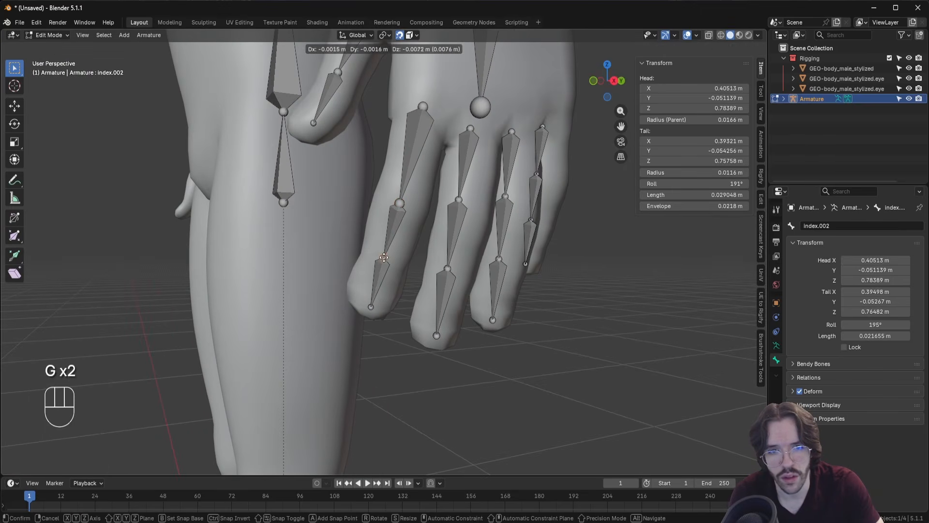
{"action": "left_click", "coordinate": [384, 257]}
{"action": "mouse_move", "coordinate": [384, 258]}
{"action": "middle_mouse_down"}
{"action": "mouse_move", "coordinate": [477, 265]}
{"action": "mouse_move", "coordinate": [391, 260]}
{"action": "middle_mouse_up"}
{"action": "middle_click_drag", "start_coordinate": [448, 296], "coordinate": [411, 293]}
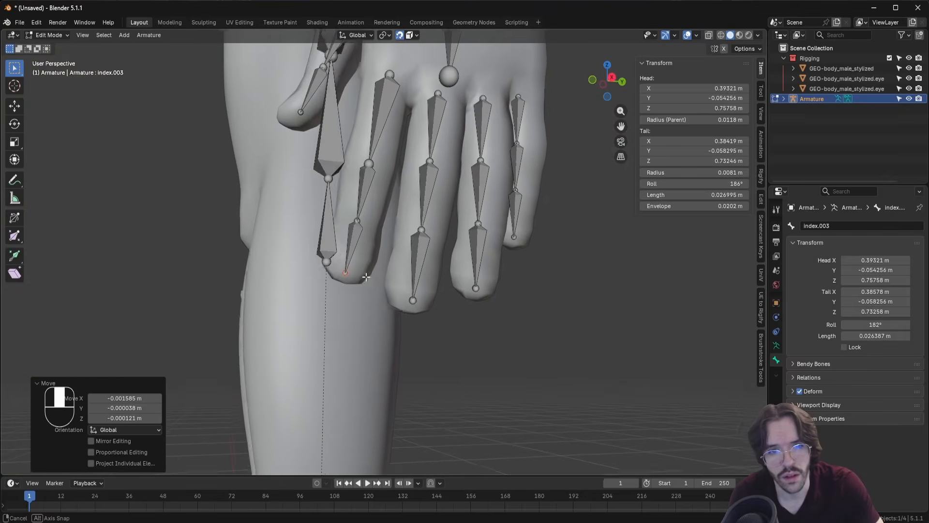
Snap the middle finger chain's joints and tip into line with the bends of the finger mesh
{"action": "middle_click_drag", "start_coordinate": [416, 232], "coordinate": [406, 224]}
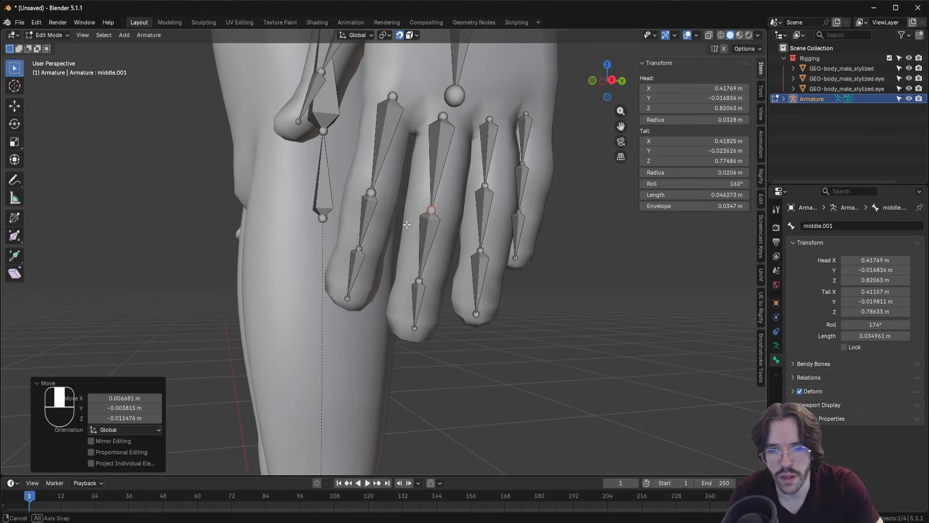
{"action": "left_click", "coordinate": [417, 282]}
{"action": "key", "text": "g"}
{"action": "left_click", "coordinate": [417, 279]}
{"action": "left_click", "coordinate": [414, 327]}
{"action": "key", "text": "g"}
{"action": "left_click", "coordinate": [415, 328]}
{"action": "middle_click_drag", "start_coordinate": [416, 325], "coordinate": [395, 317]}
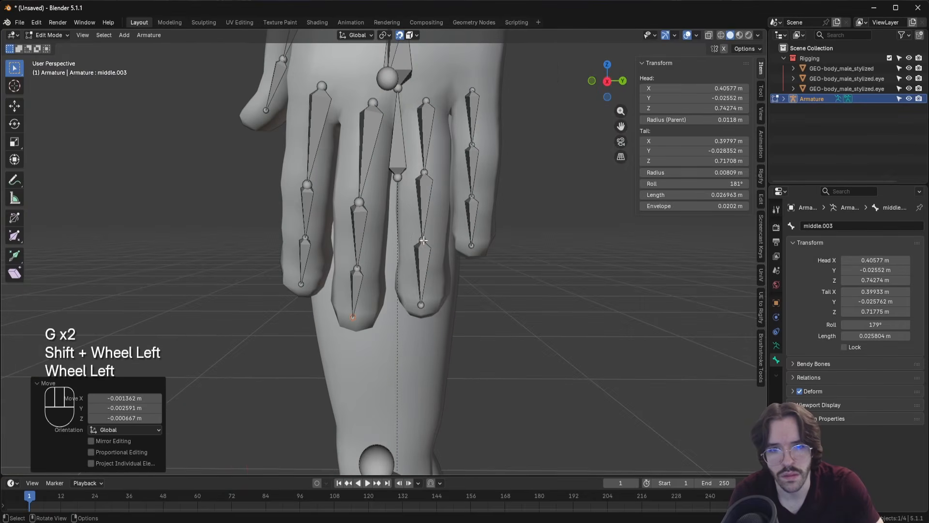
Snap the ring finger chain's two middle joints to the bends of the ring finger mesh
{"action": "left_click", "coordinate": [422, 241]}
{"action": "left_click", "coordinate": [427, 178]}
{"action": "key", "text": "g"}
{"action": "left_click", "coordinate": [426, 195]}
{"action": "middle_click_drag", "start_coordinate": [426, 195], "coordinate": [438, 222]}
Snap the pinky chain's joints to the bends of the pinky mesh
{"action": "left_click", "coordinate": [473, 194]}
{"action": "key", "text": "g"}
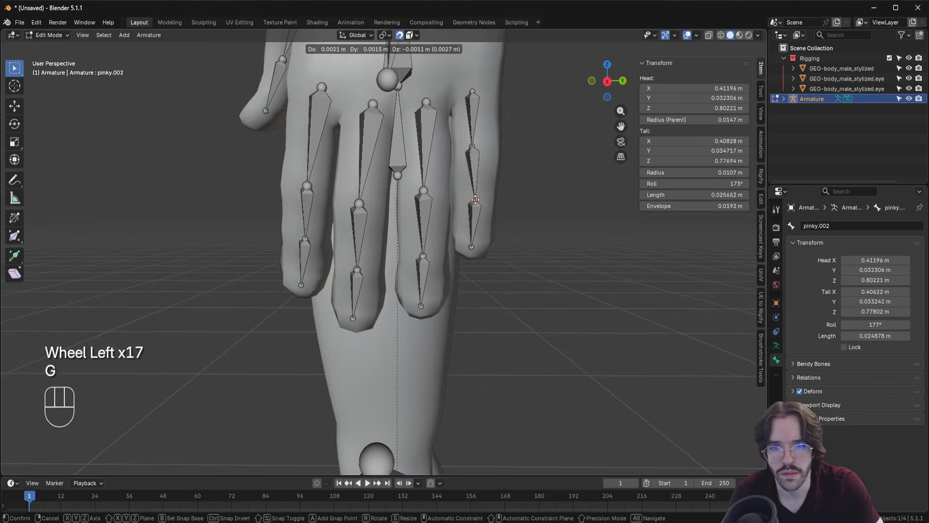
{"action": "left_click", "coordinate": [477, 198]}
{"action": "left_click", "coordinate": [448, 188]}
{"action": "middle_click_drag", "start_coordinate": [448, 190], "coordinate": [454, 216]}
{"action": "left_click", "coordinate": [437, 272]}
{"action": "key", "text": "g"}
{"action": "left_click", "coordinate": [438, 272]}
{"action": "middle_click_drag", "start_coordinate": [437, 272], "coordinate": [463, 289]}
Parent the first thumb, index, middle, ring and pinky bones to the hand bone with Keep Offset
{"action": "middle_click_drag", "start_coordinate": [463, 290], "coordinate": [504, 349], "text": "shift"}
{"action": "scroll", "coordinate": [435, 290], "scroll_direction": "down", "scroll_amount": 5}
{"action": "left_click", "coordinate": [360, 212]}
{"action": "left_click", "coordinate": [380, 272], "text": "shift"}
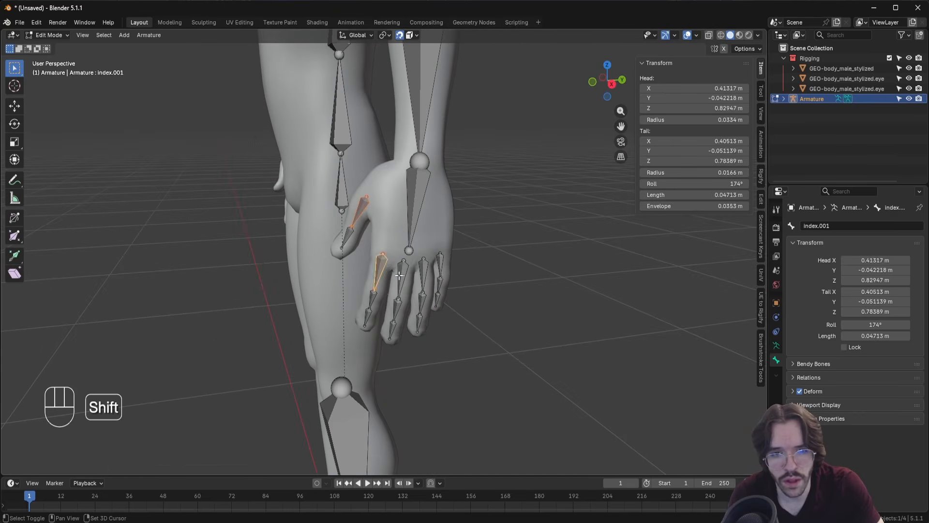
{"action": "left_click", "coordinate": [401, 275], "text": "shift"}
{"action": "left_click", "coordinate": [424, 276], "text": "shift"}
{"action": "left_click", "coordinate": [439, 267], "text": "shift"}
{"action": "middle_click_drag", "start_coordinate": [439, 267], "coordinate": [435, 223]}
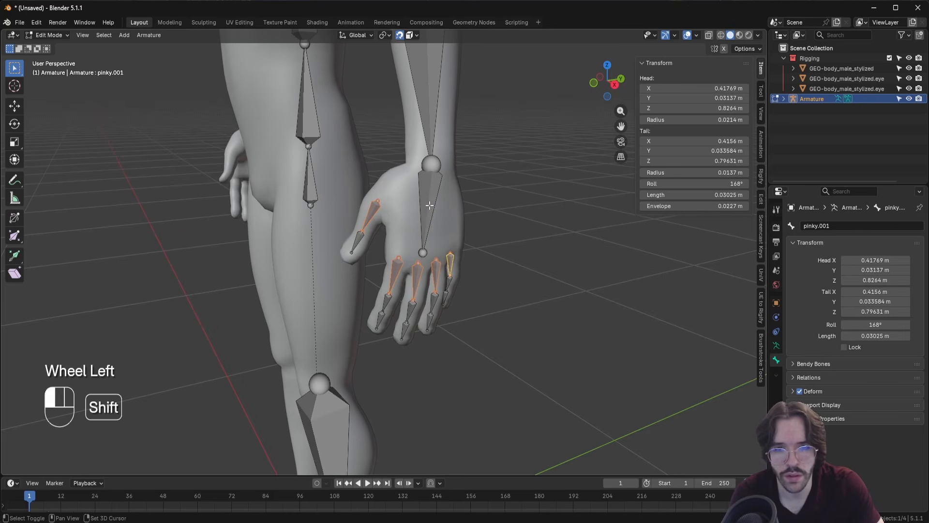
{"action": "left_click", "coordinate": [429, 205], "text": "shift"}
{"action": "key", "text": "ctrl+p"}
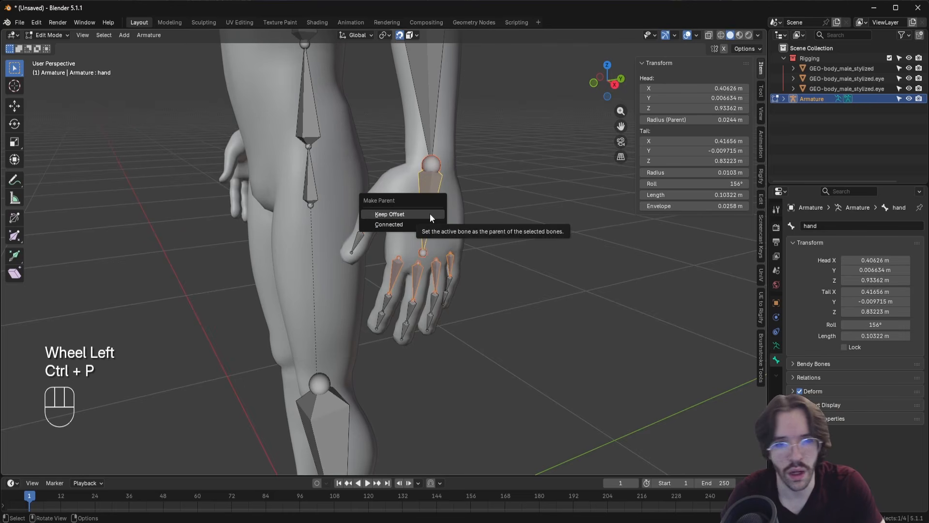
{"action": "left_click", "coordinate": [429, 214]}
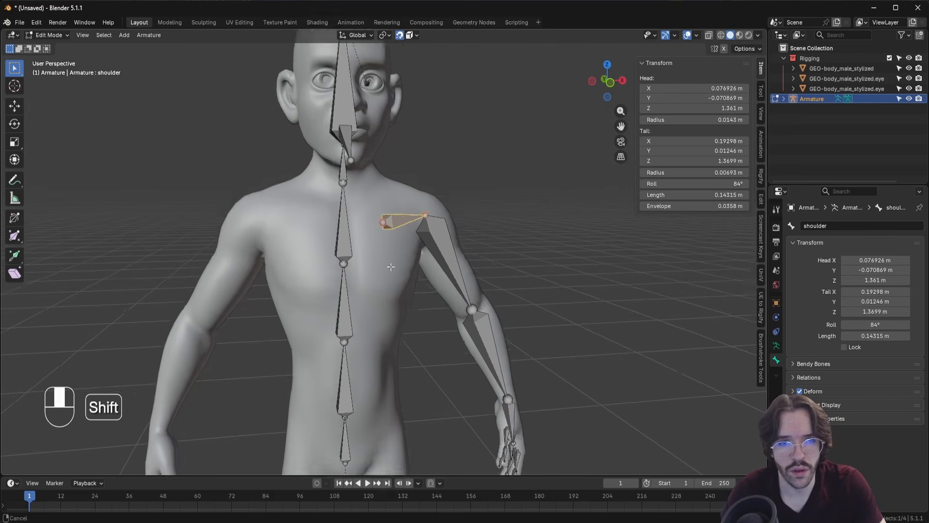
Parent the shoulder bone to spine.003 with Keep Offset
{"action": "middle_click_drag", "start_coordinate": [390, 263], "coordinate": [407, 278], "text": "shift"}
{"action": "left_click", "coordinate": [364, 240], "text": "shift"}
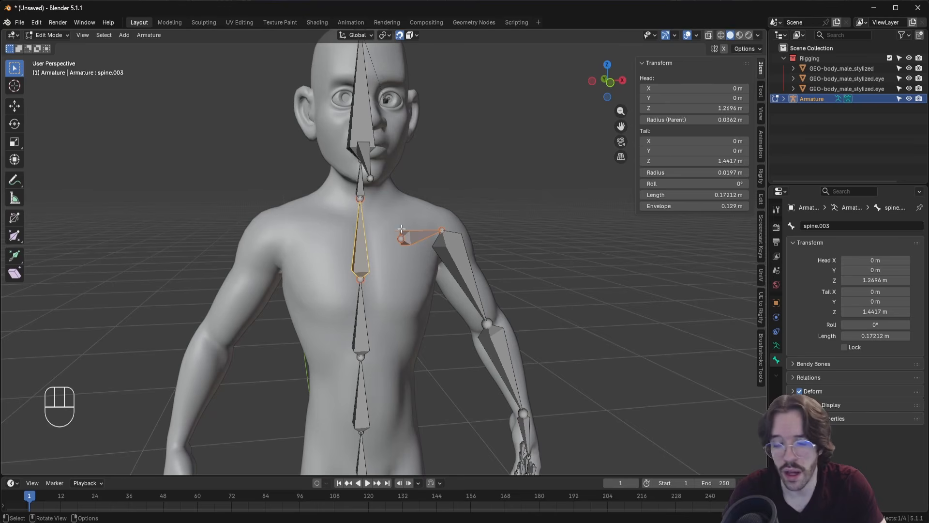
{"action": "key", "text": "ctrl+p"}
{"action": "left_click", "coordinate": [416, 223]}
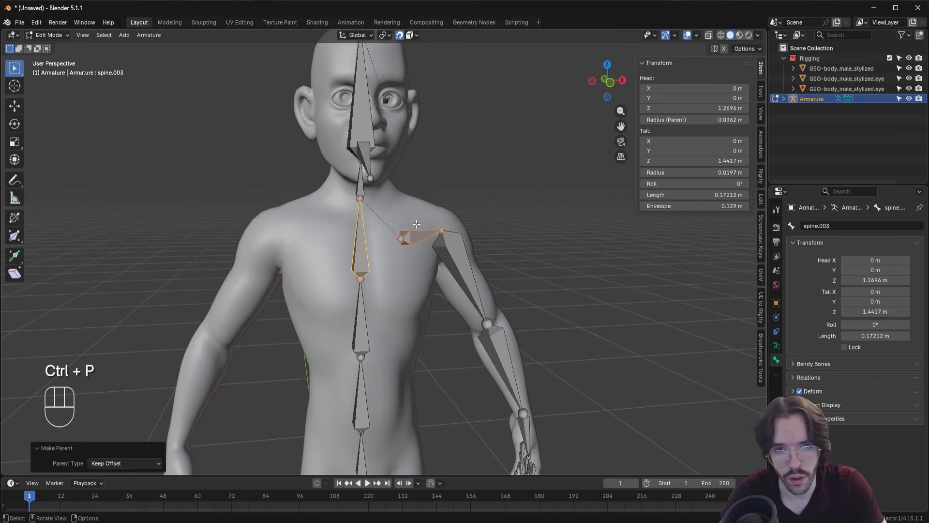
Reveal the hidden leg bones and clear the bone selection
{"action": "key", "text": "alt+h"}
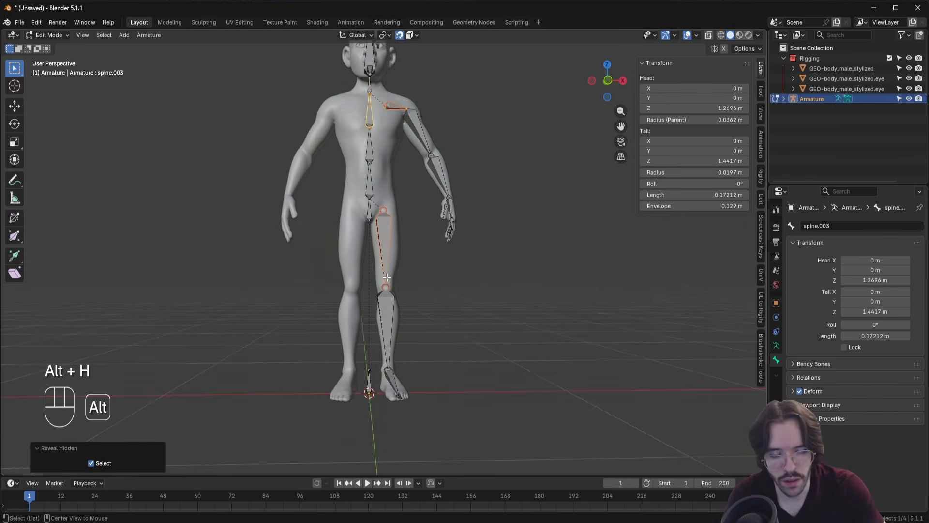
{"action": "scroll", "coordinate": [389, 276], "scroll_direction": "up", "scroll_amount": 3}
{"action": "scroll", "coordinate": [412, 246], "scroll_direction": "down", "scroll_amount": 2}
{"action": "left_click", "coordinate": [412, 250]}
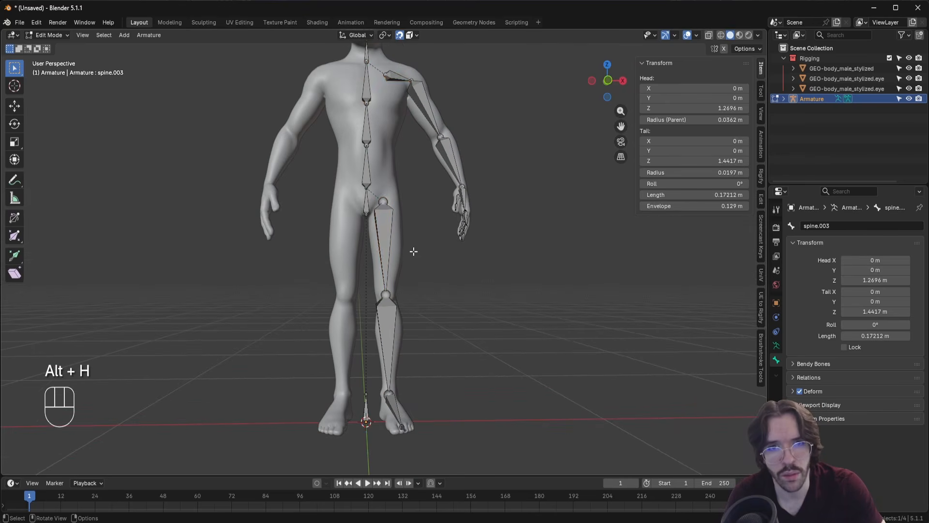
{"action": "middle_click_drag", "start_coordinate": [410, 252], "coordinate": [427, 318]}
{"action": "scroll", "coordinate": [428, 317], "scroll_direction": "down", "scroll_amount": 2}
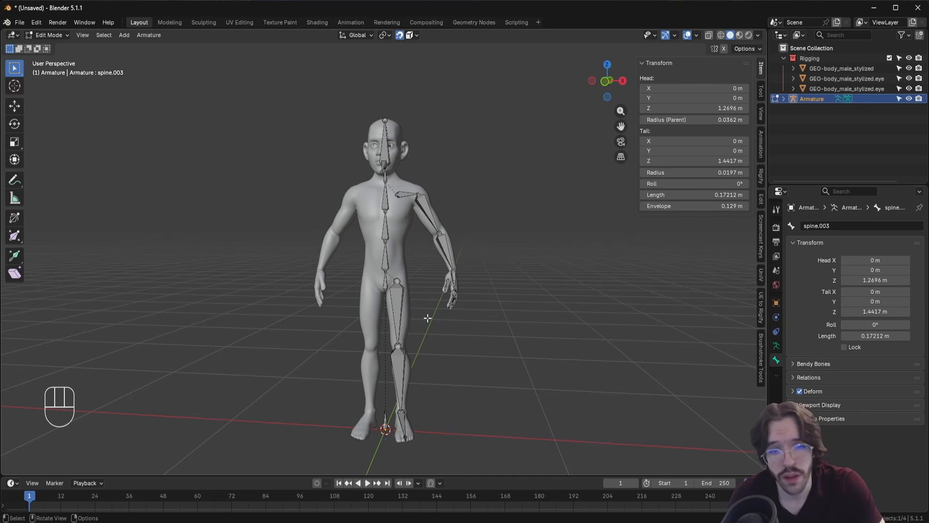
{"action": "scroll", "coordinate": [427, 320], "scroll_direction": "up", "scroll_amount": 3}
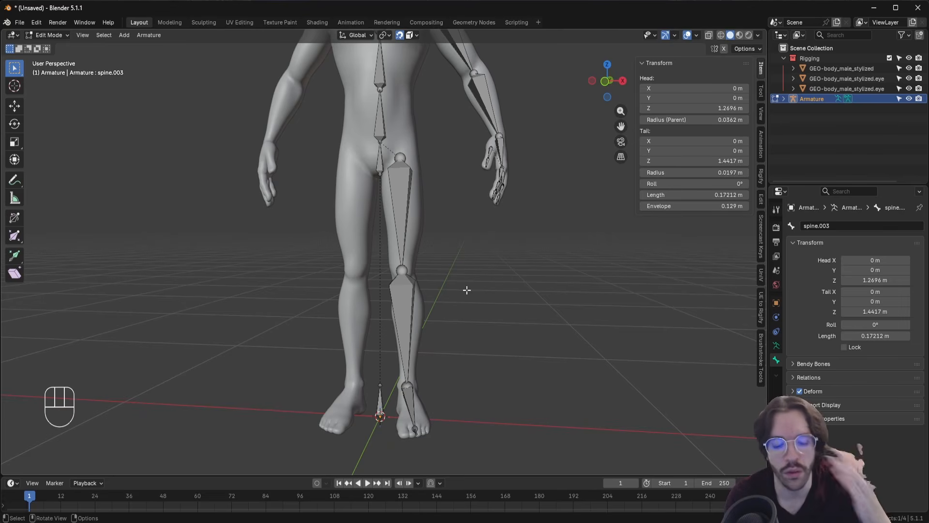
Add a bone collection named Deform and assign every bone except the root bone to it
{"action": "scroll", "coordinate": [466, 290], "scroll_direction": "down", "scroll_amount": 3}
{"action": "key", "text": "a"}
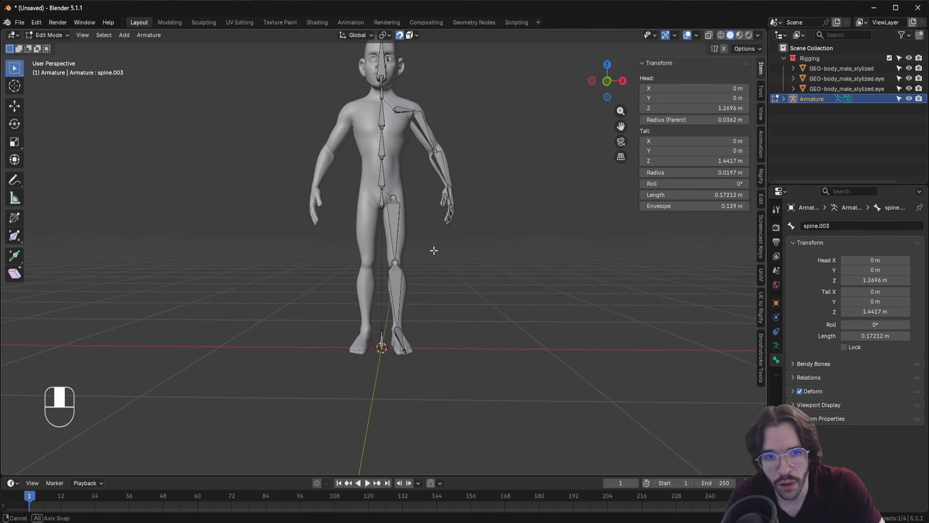
{"action": "middle_click_drag", "start_coordinate": [432, 248], "coordinate": [431, 250]}
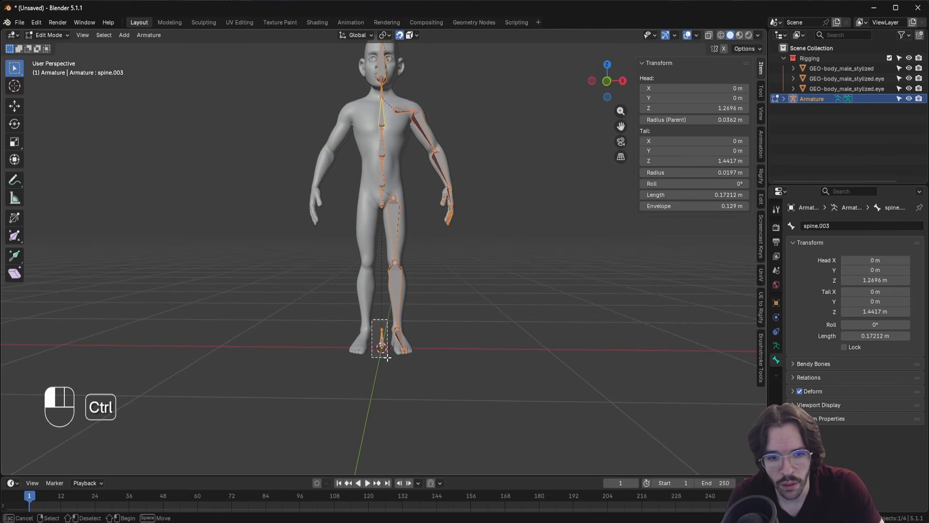
{"action": "left_click", "coordinate": [776, 345]}
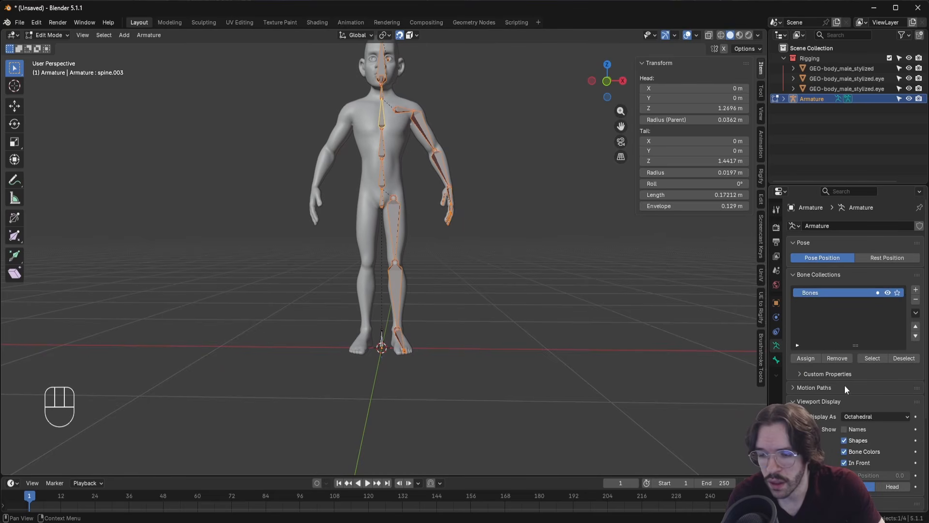
{"action": "left_click", "coordinate": [915, 290]}
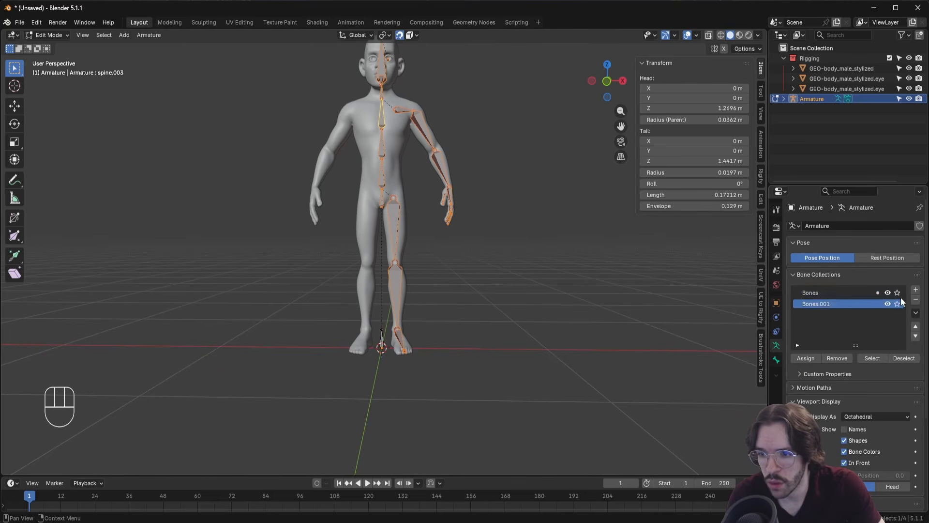
{"action": "double_click", "coordinate": [829, 303]}
{"action": "type", "text": "Deform"}
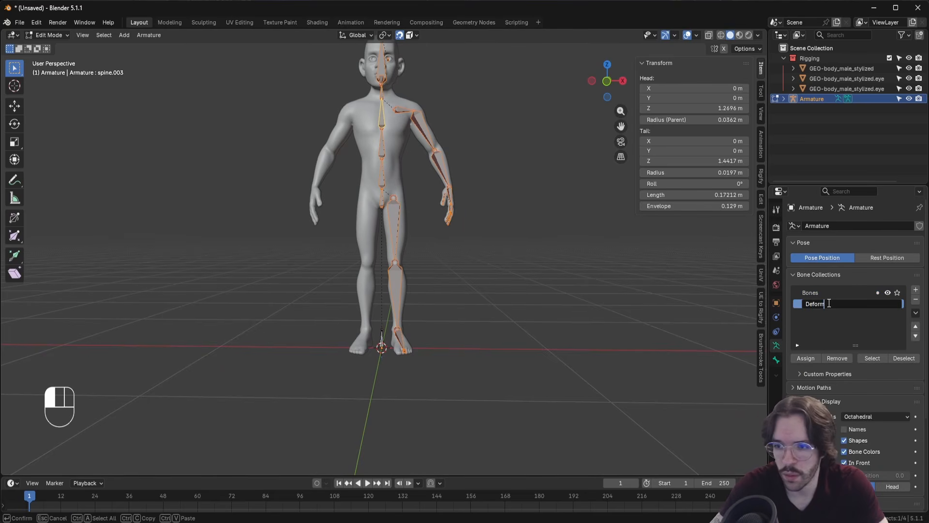
{"action": "key", "text": "Return"}
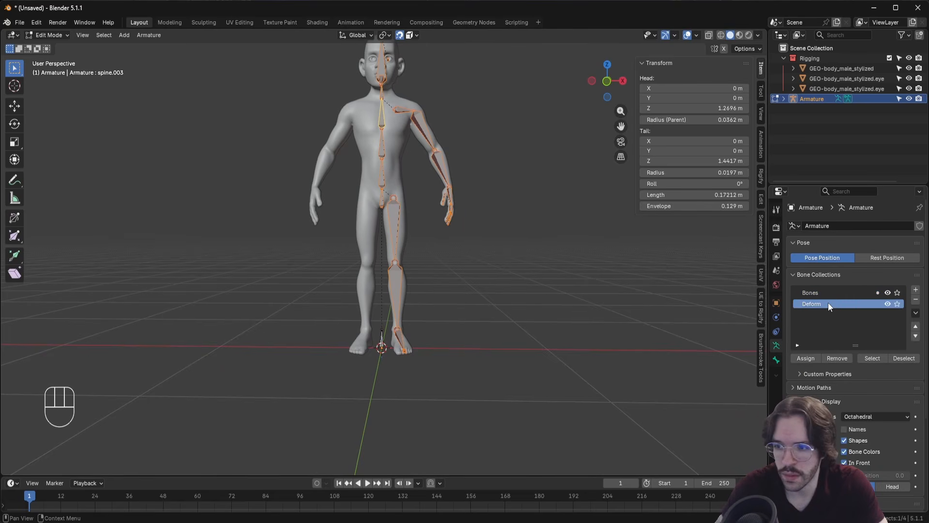
{"action": "left_click", "coordinate": [805, 358]}
{"action": "middle_click_drag", "start_coordinate": [475, 255], "coordinate": [513, 256]}
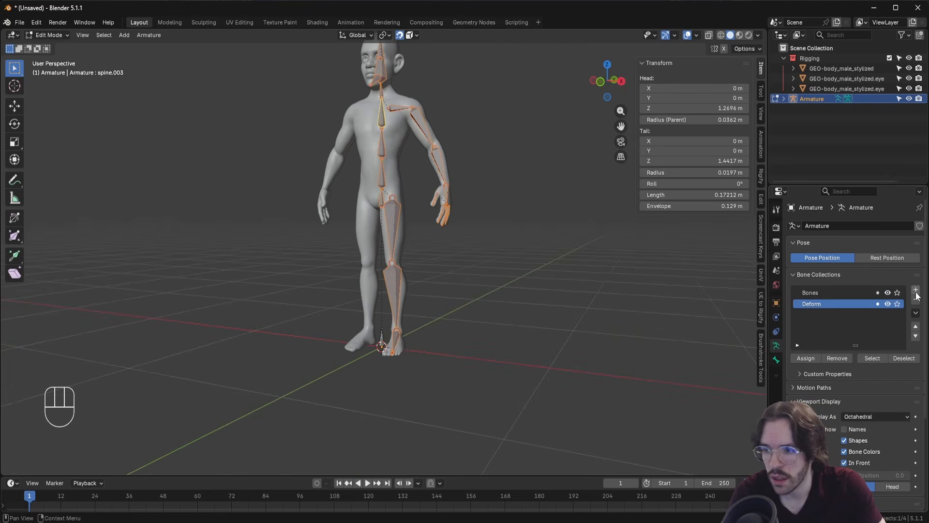
Add another bone collection to the armature and name it Control
{"action": "left_click", "coordinate": [916, 294]}
{"action": "double_click", "coordinate": [829, 313]}
{"action": "type", "text": "Co"}
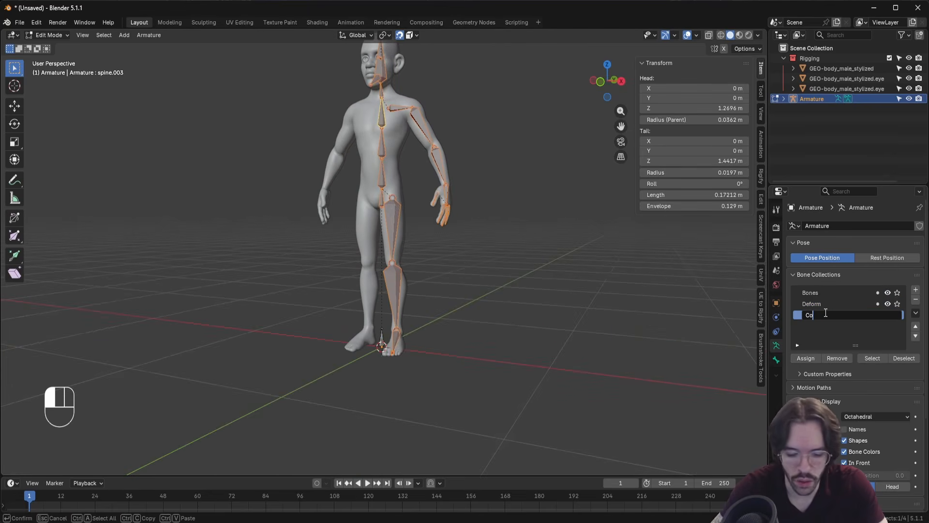
{"action": "type", "text": "ntrol"}
{"action": "key", "text": "Return"}
Drop the thigh, shin and foot bones from the selection while keeping the toes bone included
{"action": "key", "text": "KP_1"}
{"action": "left_click_drag", "start_coordinate": [387, 166], "coordinate": [436, 405], "text": "ctrl"}
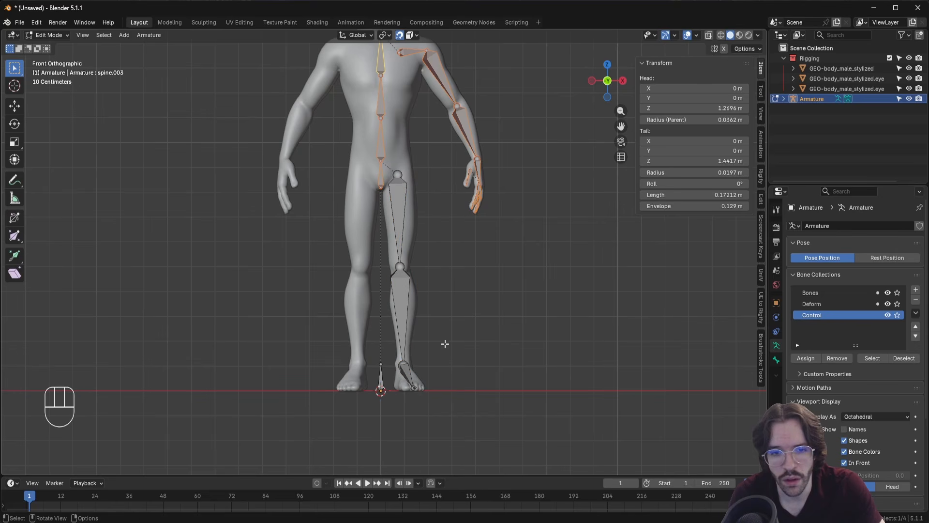
{"action": "middle_click_drag", "start_coordinate": [445, 343], "coordinate": [399, 367]}
{"action": "scroll", "coordinate": [384, 409], "scroll_direction": "up", "scroll_amount": 3}
{"action": "middle_click_drag", "start_coordinate": [386, 411], "coordinate": [399, 288], "text": "shift"}
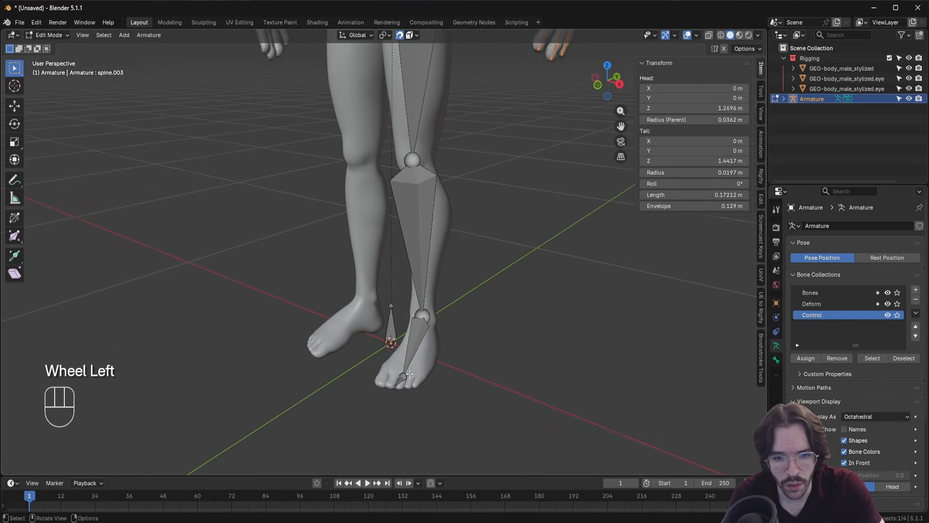
{"action": "key", "text": "shift"}
{"action": "left_click", "coordinate": [372, 432], "text": "shift"}
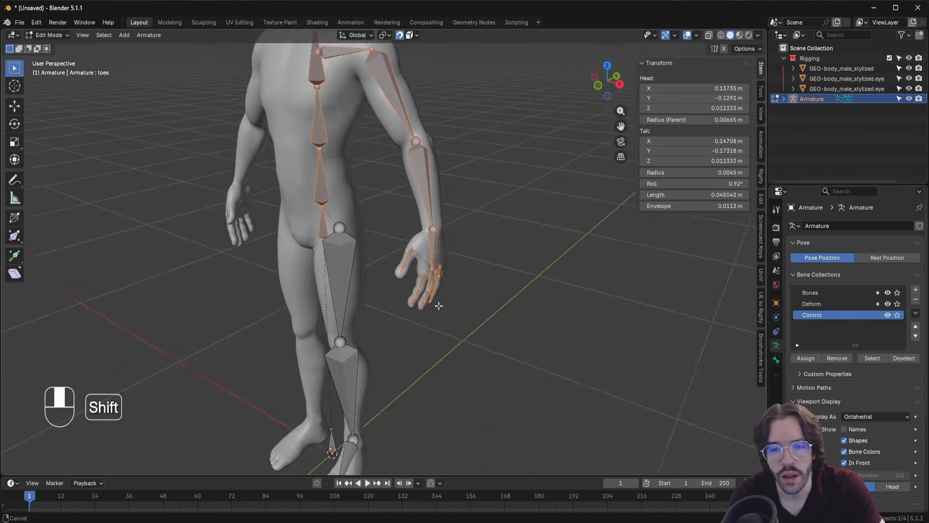
Deselect the upper arm, forearm and hand bones, keep the shoulder and finger bones selected, and assign the selection to the Control collection
{"action": "middle_click_drag", "start_coordinate": [438, 304], "coordinate": [424, 312], "text": "shift"}
{"action": "scroll", "coordinate": [424, 309], "scroll_direction": "up", "scroll_amount": 1}
{"action": "middle_click_drag", "start_coordinate": [407, 261], "coordinate": [438, 257]}
{"action": "scroll", "coordinate": [438, 257], "scroll_direction": "down", "scroll_amount": 2}
{"action": "left_click_drag", "start_coordinate": [373, 82], "coordinate": [434, 142], "text": "ctrl"}
{"action": "left_click", "coordinate": [378, 111], "text": "shift"}
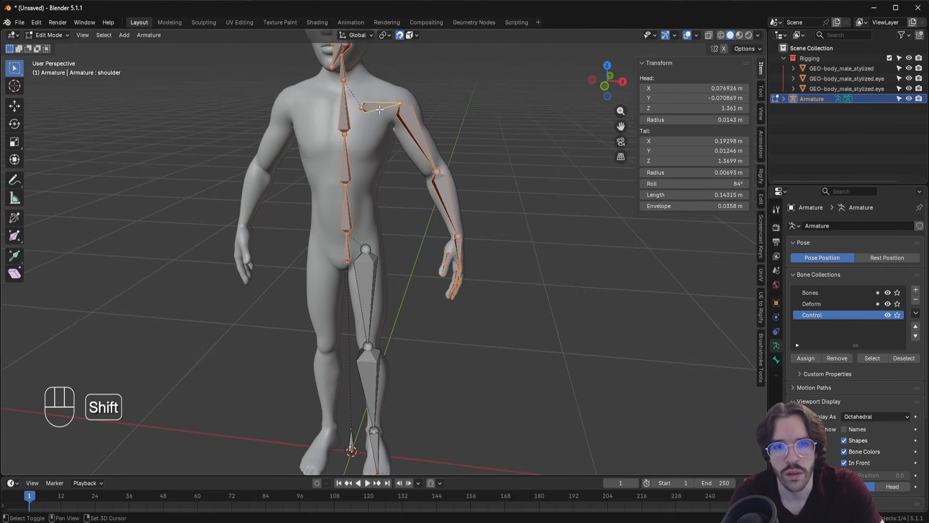
{"action": "left_click", "coordinate": [415, 132], "text": "shift"}
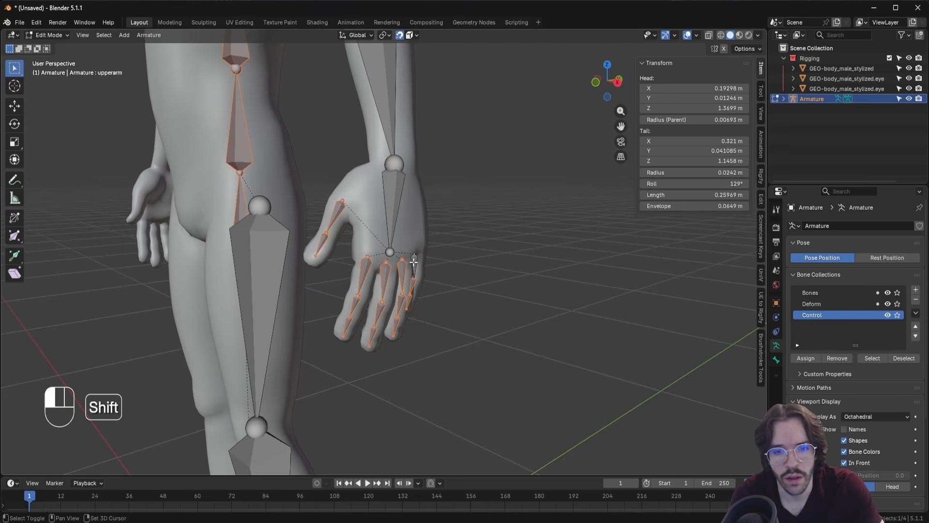
{"action": "left_click", "coordinate": [414, 261], "text": "shift"}
{"action": "middle_click_drag", "start_coordinate": [346, 286], "coordinate": [391, 296]}
{"action": "scroll", "coordinate": [392, 297], "scroll_direction": "down", "scroll_amount": 4}
{"action": "middle_click_drag", "start_coordinate": [398, 258], "coordinate": [416, 227]}
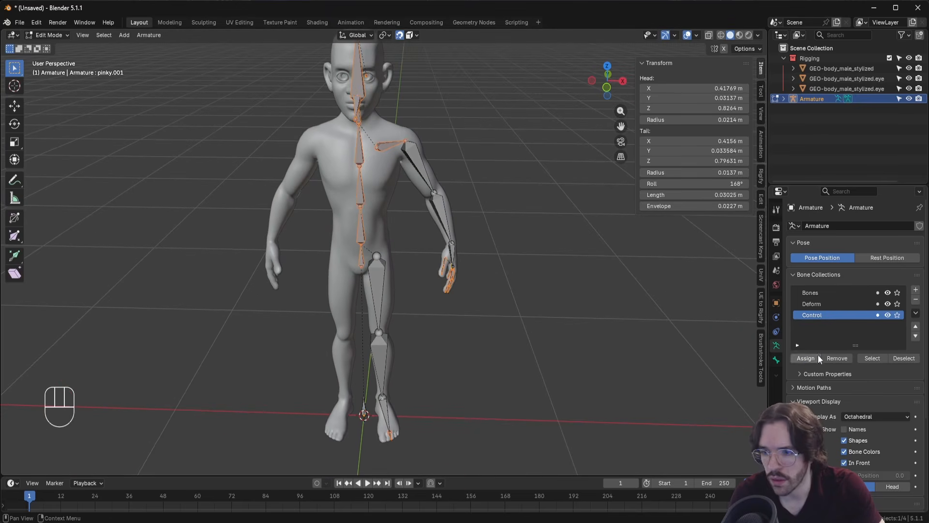
Assign the root bone to the Control collection, and hide the Deform and Control collections with Bones as the active collection
{"action": "middle_click_drag", "start_coordinate": [504, 316], "coordinate": [504, 292]}
{"action": "middle_click_drag", "start_coordinate": [504, 292], "coordinate": [517, 257], "text": "shift"}
{"action": "left_click_drag", "start_coordinate": [374, 377], "coordinate": [382, 370]}
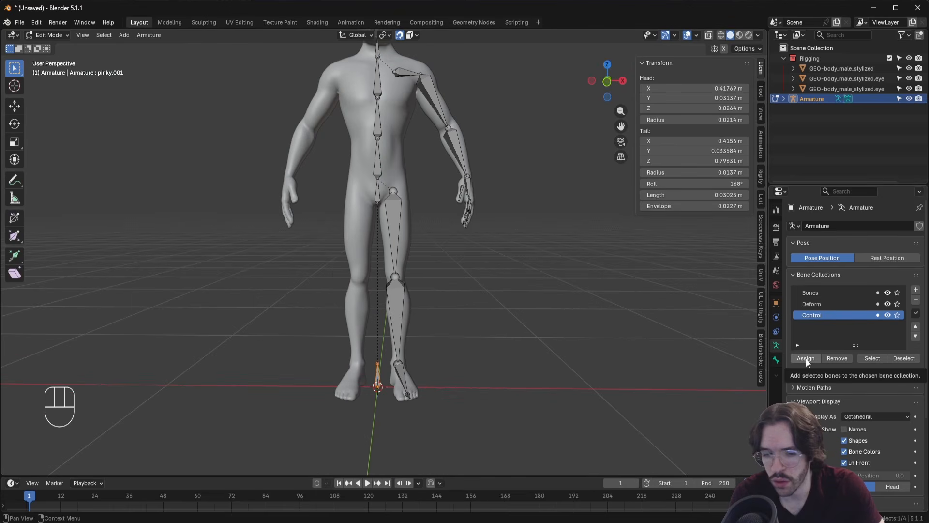
{"action": "left_click_drag", "start_coordinate": [888, 315], "coordinate": [888, 304]}
{"action": "left_click", "coordinate": [836, 293]}
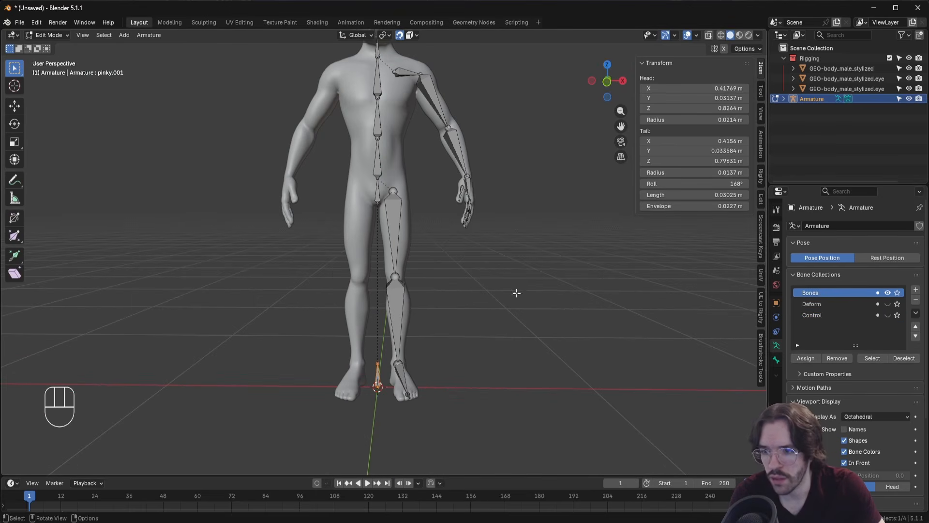
Extrude a new bone from the knee joint about 0.175 m forward along the Y axis
{"action": "middle_click_drag", "start_coordinate": [522, 215], "coordinate": [436, 291], "text": "shift"}
{"action": "scroll", "coordinate": [513, 300], "scroll_direction": "up", "scroll_amount": 3}
{"action": "middle_click_drag", "start_coordinate": [354, 367], "coordinate": [419, 193], "text": "shift"}
{"action": "middle_click_drag", "start_coordinate": [384, 269], "coordinate": [413, 189], "text": "shift"}
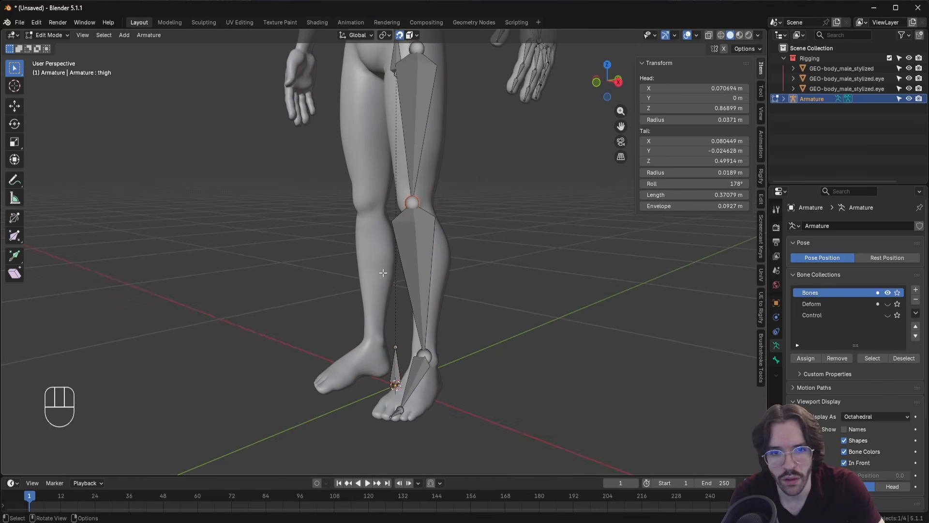
{"action": "middle_click_drag", "start_coordinate": [383, 272], "coordinate": [343, 260]}
{"action": "middle_click_drag", "start_coordinate": [351, 211], "coordinate": [315, 210]}
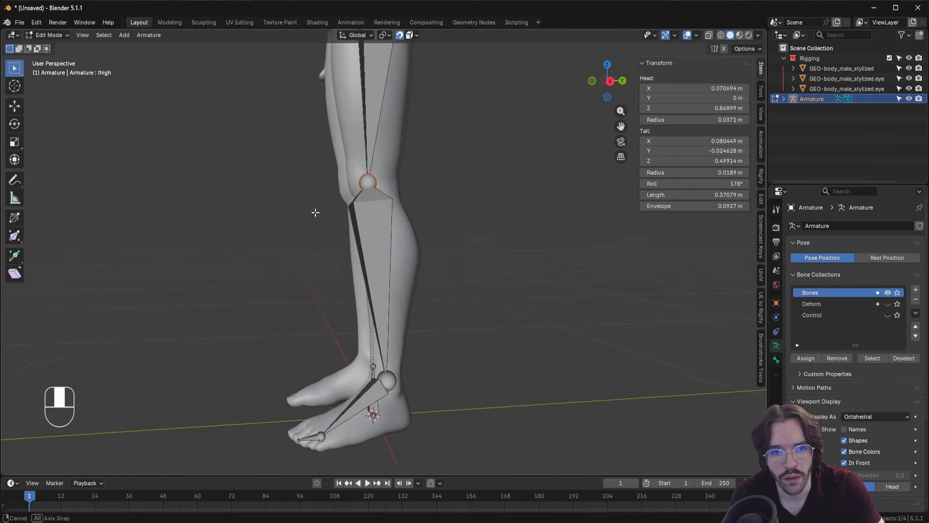
{"action": "key", "text": "e"}
{"action": "key", "text": "y"}
{"action": "left_click", "coordinate": [261, 228]}
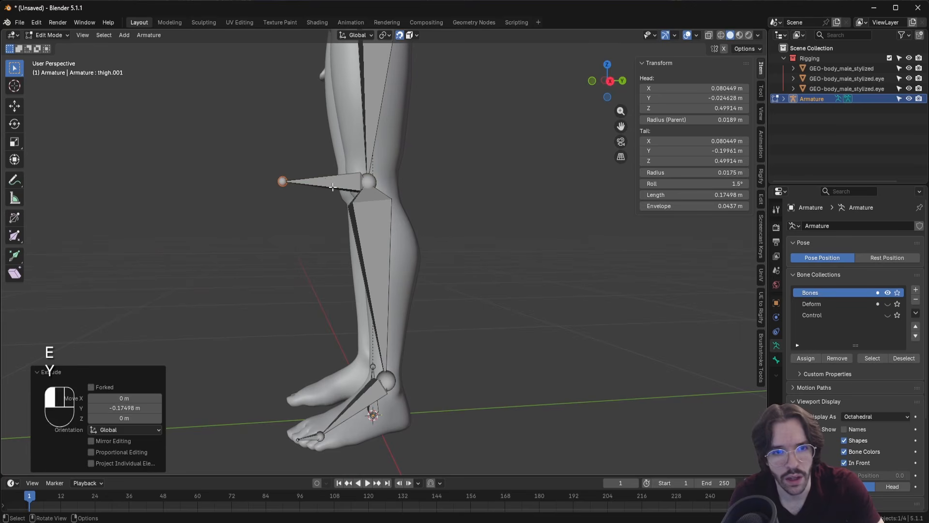
Clear the extruded knee bone's parent and move it about 0.156 m forward along Y, away from the leg
{"action": "left_click", "coordinate": [332, 187]}
{"action": "key", "text": "alt+p"}
{"action": "left_click", "coordinate": [286, 211]}
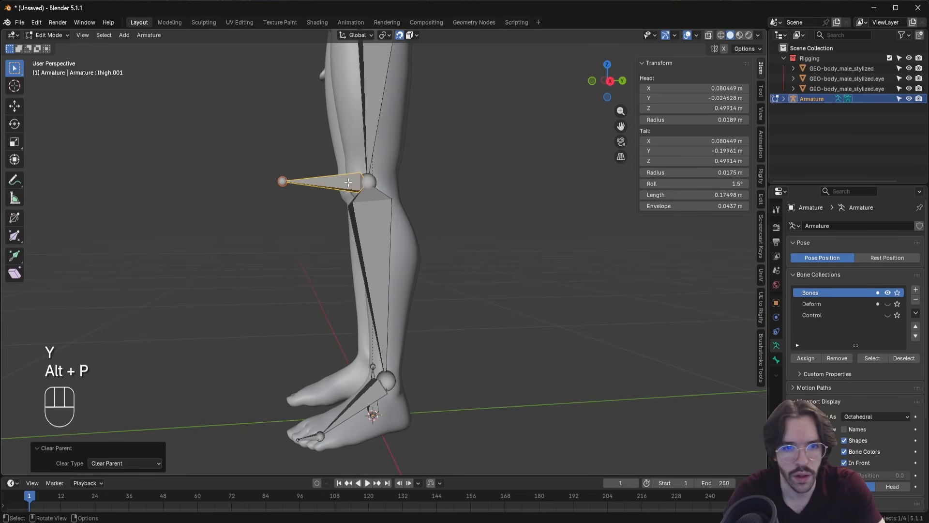
{"action": "key", "text": "g"}
{"action": "key", "text": "y"}
{"action": "left_click", "coordinate": [271, 183]}
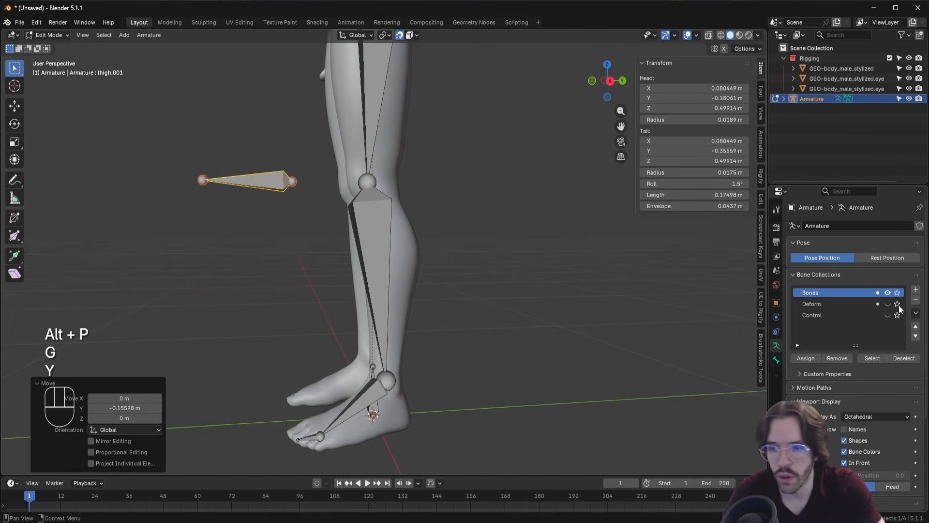
Turn off Deform for the detached knee bone and rename it IKT_leg
{"action": "left_click", "coordinate": [777, 360]}
{"action": "left_click", "coordinate": [830, 226]}
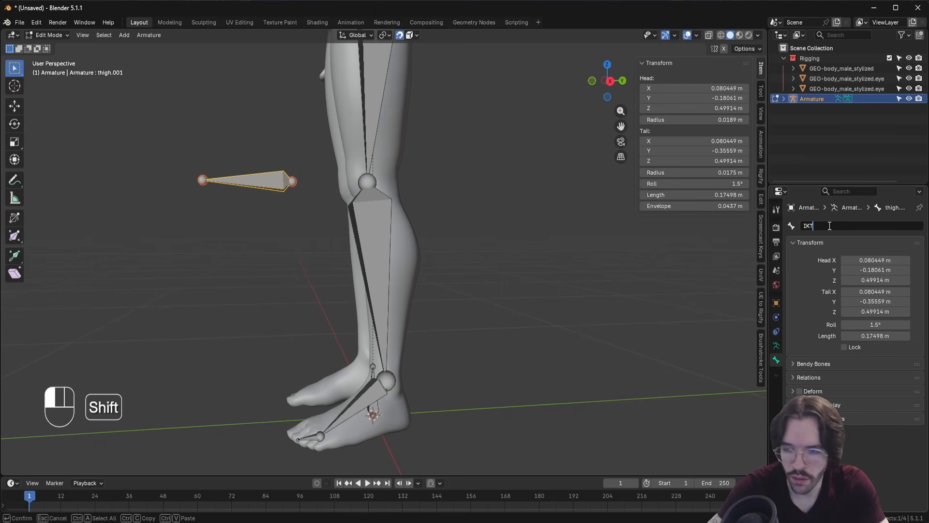
{"action": "type", "text": "IKT_"}
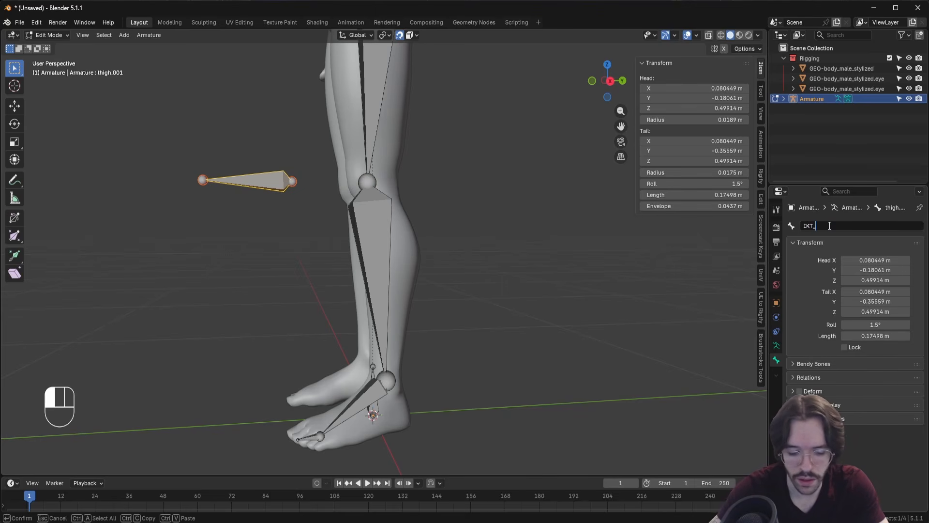
{"action": "type", "text": "leg"}
{"action": "key", "text": "Return"}
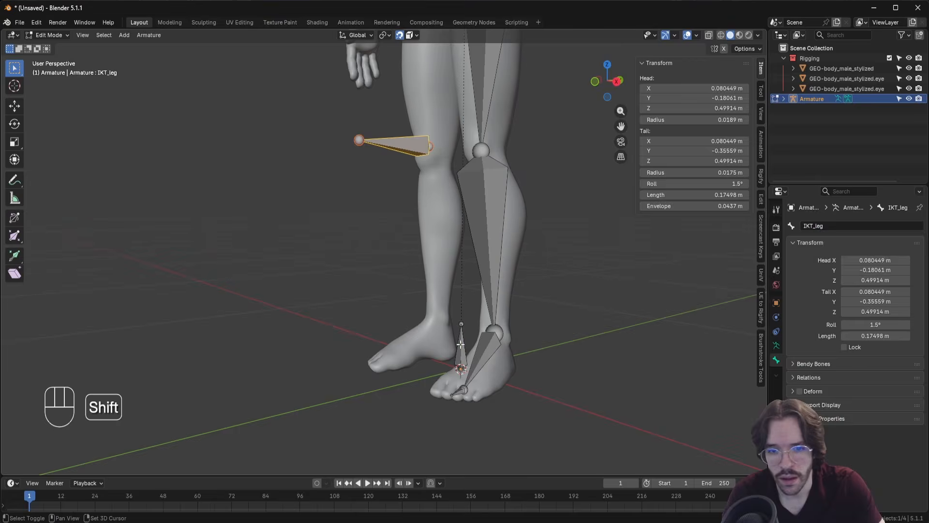
Parent the IKT_leg bone to the root bone with Keep Offset
{"action": "left_click", "coordinate": [461, 351], "text": "shift"}
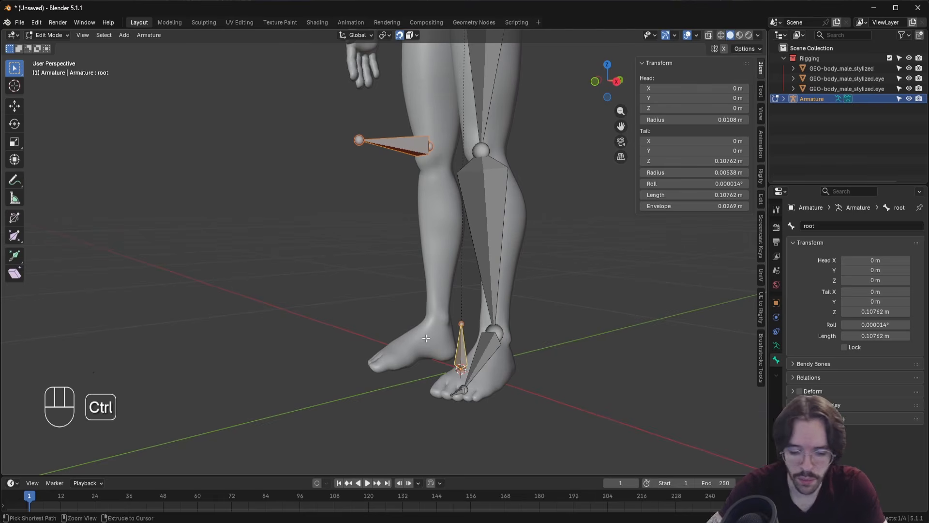
{"action": "key", "text": "ctrl+p"}
{"action": "left_click", "coordinate": [425, 338]}
Duplicate the foot bone in place and shorten the copy to about 0.122 m
{"action": "middle_click_drag", "start_coordinate": [398, 337], "coordinate": [349, 232], "text": "shift"}
{"action": "scroll", "coordinate": [378, 262], "scroll_direction": "up", "scroll_amount": 3}
{"action": "left_click", "coordinate": [417, 267]}
{"action": "middle_click_drag", "start_coordinate": [414, 291], "coordinate": [402, 293]}
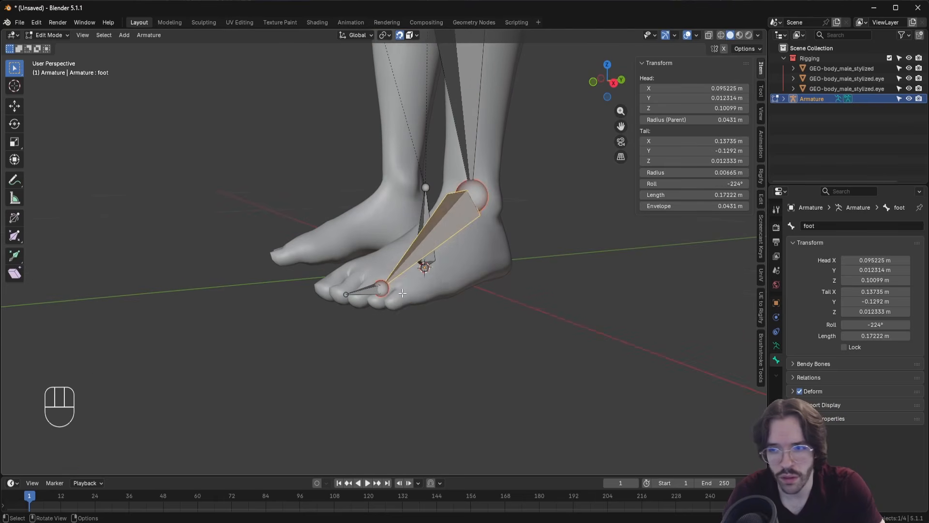
{"action": "key", "text": "shift+d"}
{"action": "right_click", "coordinate": [402, 293]}
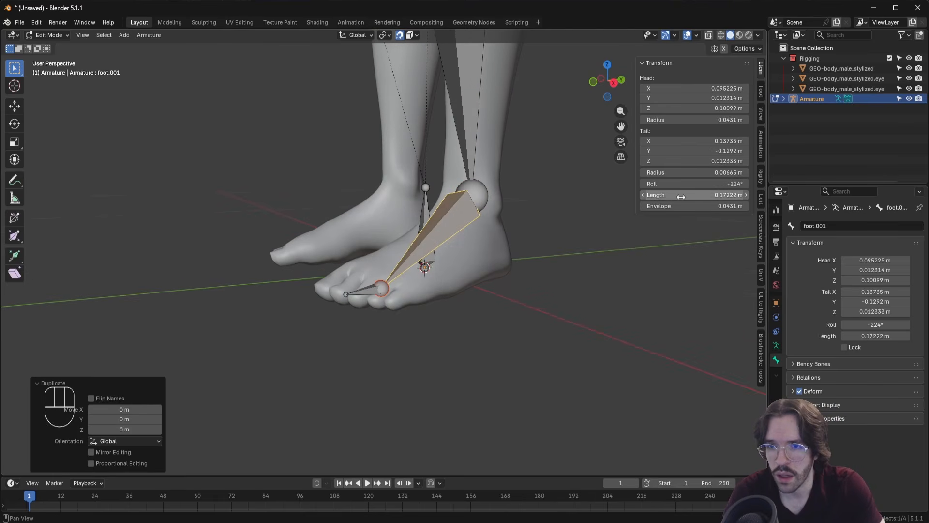
Clear the parent of the shortened foot bone copy and open its name for editing
{"action": "key", "text": "alt+p"}
{"action": "left_click", "coordinate": [496, 268]}
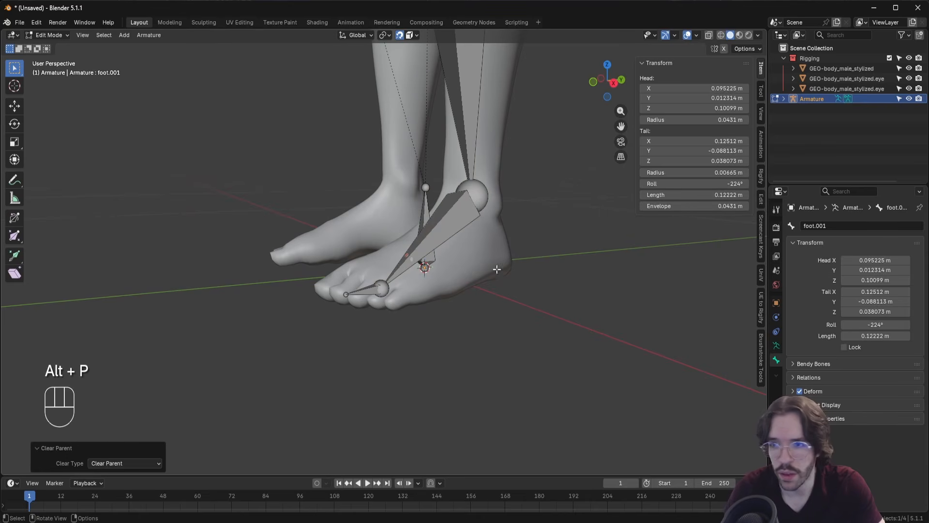
{"action": "left_click", "coordinate": [848, 226]}
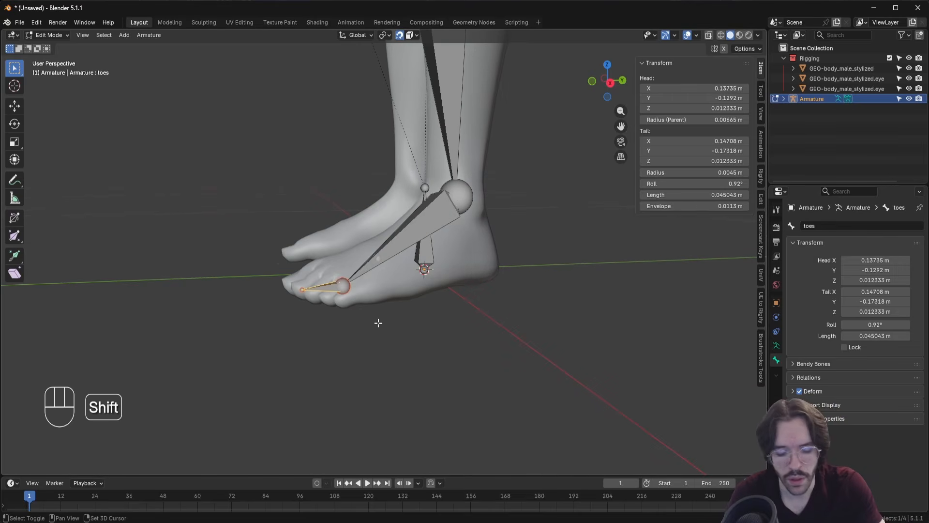
Duplicate the toes bone about 0.155 m along Y toward the heel and clear the copy's parent
{"action": "key", "text": "shift+d"}
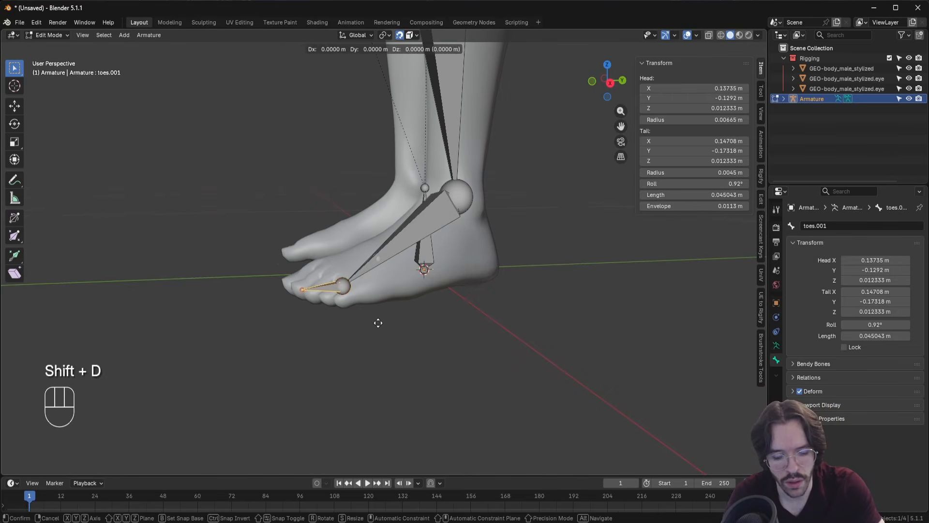
{"action": "key", "text": "y"}
{"action": "left_click", "coordinate": [517, 315]}
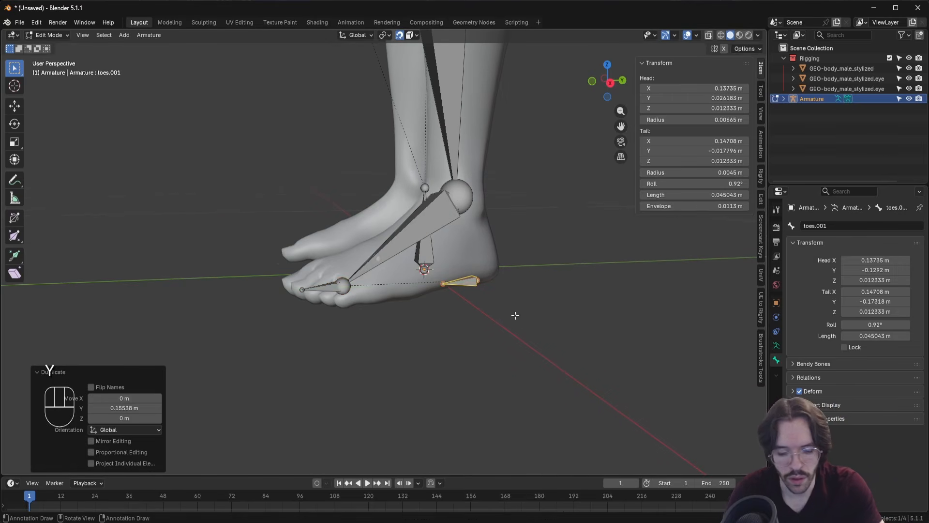
{"action": "key", "text": "alt+p"}
{"action": "left_click", "coordinate": [515, 315]}
Move the duplicated bone's tail within the XY plane to near the ball of the foot, about -0.015 m in X and -0.082 m in Y
{"action": "left_click", "coordinate": [445, 289]}
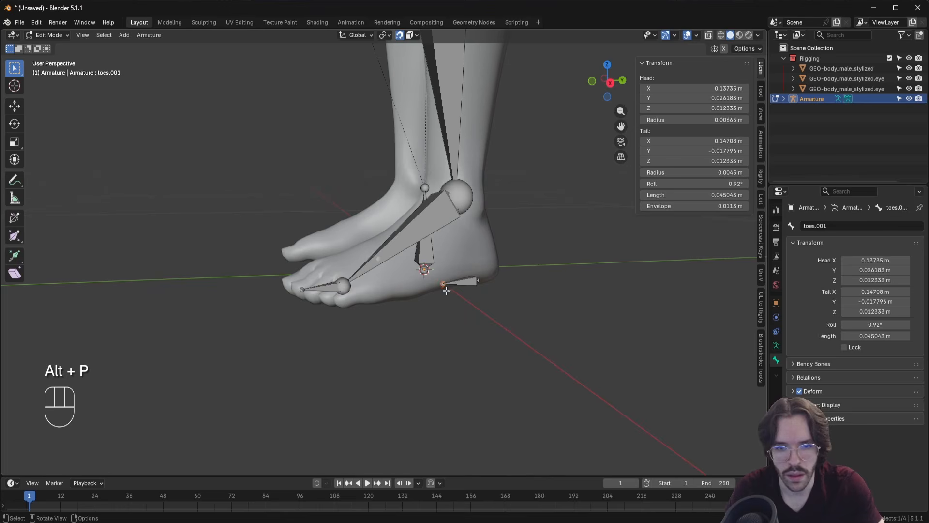
{"action": "left_click_drag", "start_coordinate": [610, 90], "coordinate": [575, 92]}
{"action": "key", "text": "g"}
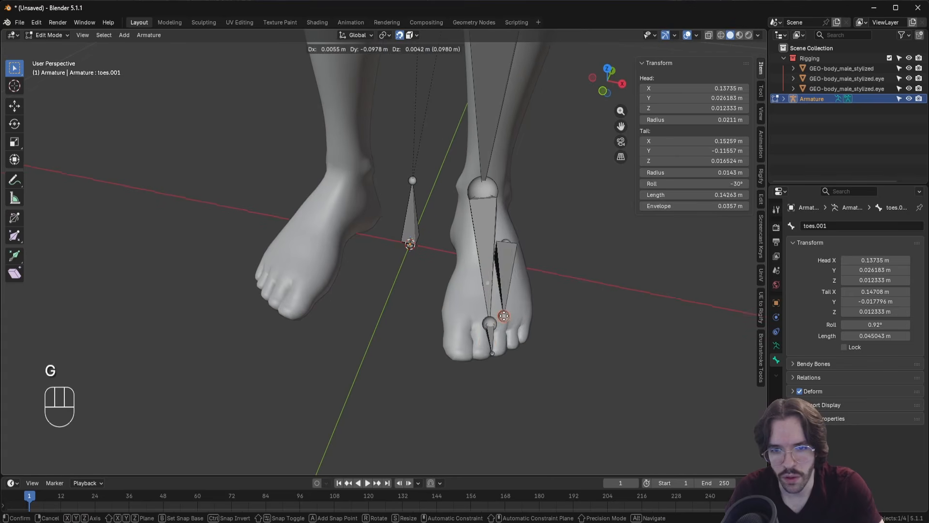
{"action": "key", "text": "shift+z"}
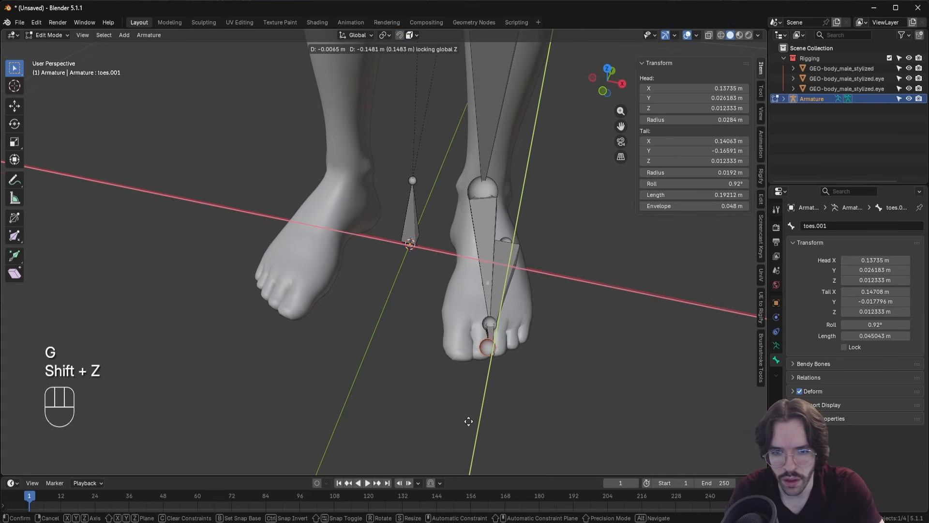
{"action": "left_click", "coordinate": [469, 380]}
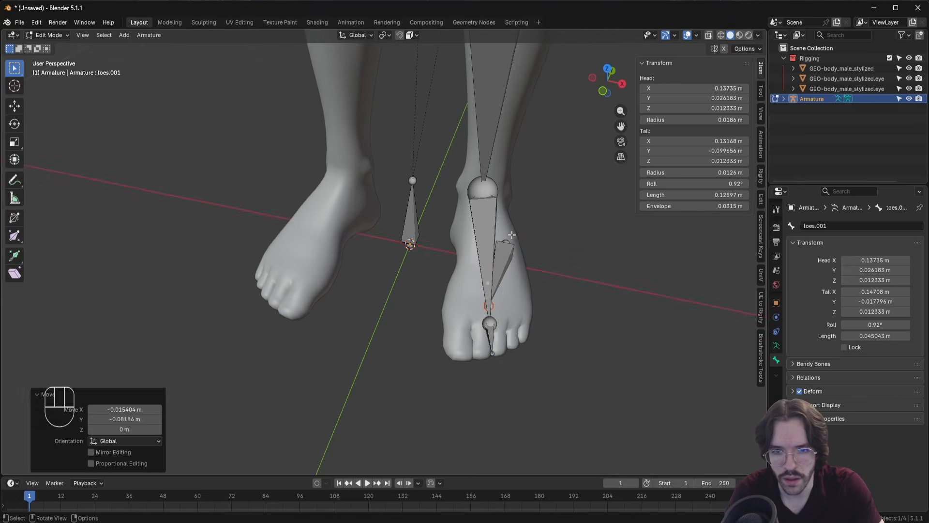
Move the duplicated bone's head within the XY plane to the back of the heel, at about X 0.089 m, Y 0.053 m
{"action": "left_click", "coordinate": [507, 243]}
{"action": "middle_click_drag", "start_coordinate": [565, 276], "coordinate": [444, 267]}
{"action": "key", "text": "g"}
{"action": "key", "text": "shift+z"}
{"action": "left_click", "coordinate": [336, 269]}
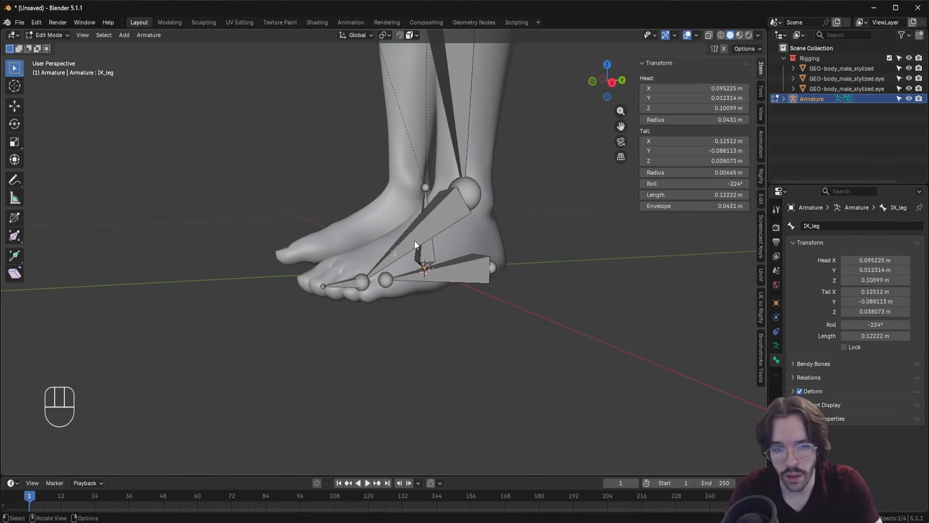
Parent the IK_leg bone to the IK_heel bone with Keep Offset
{"action": "left_click", "coordinate": [415, 239], "text": "alt"}
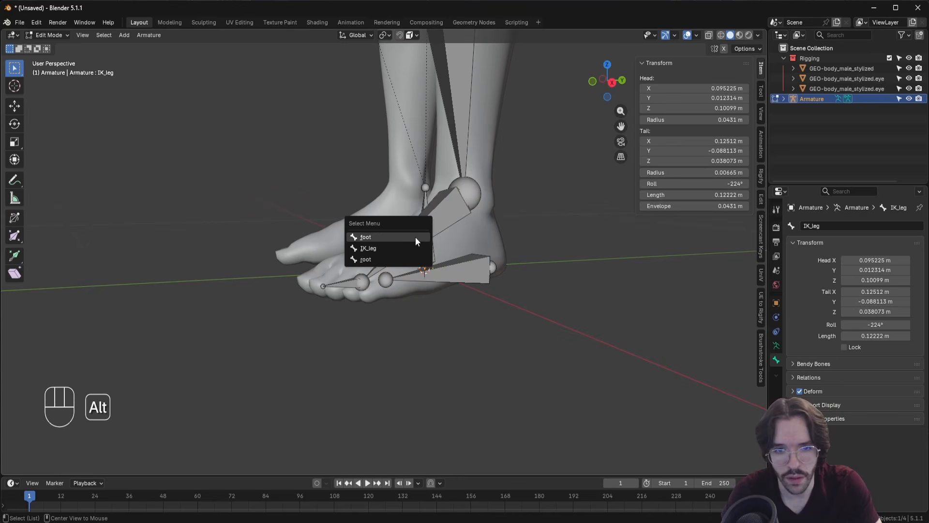
{"action": "left_click", "coordinate": [368, 248]}
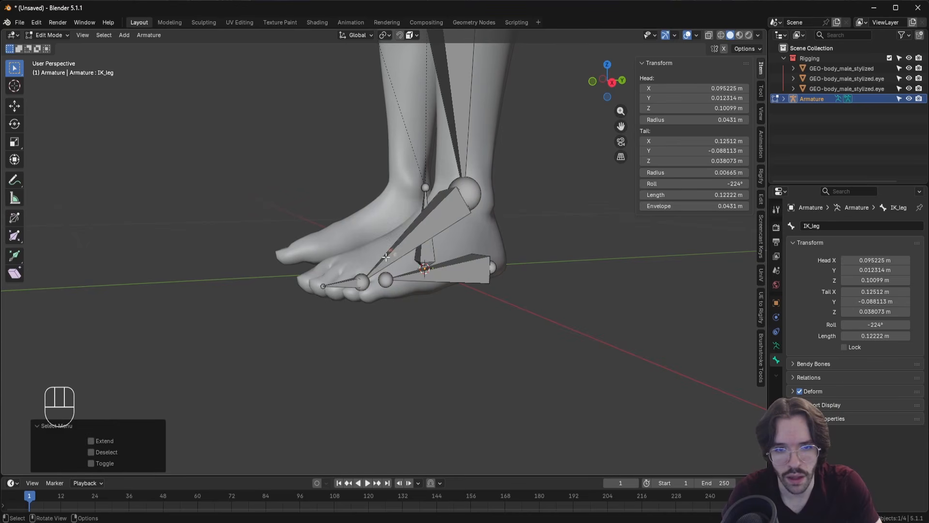
{"action": "middle_click_drag", "start_coordinate": [379, 248], "coordinate": [425, 299]}
{"action": "left_click", "coordinate": [463, 283]}
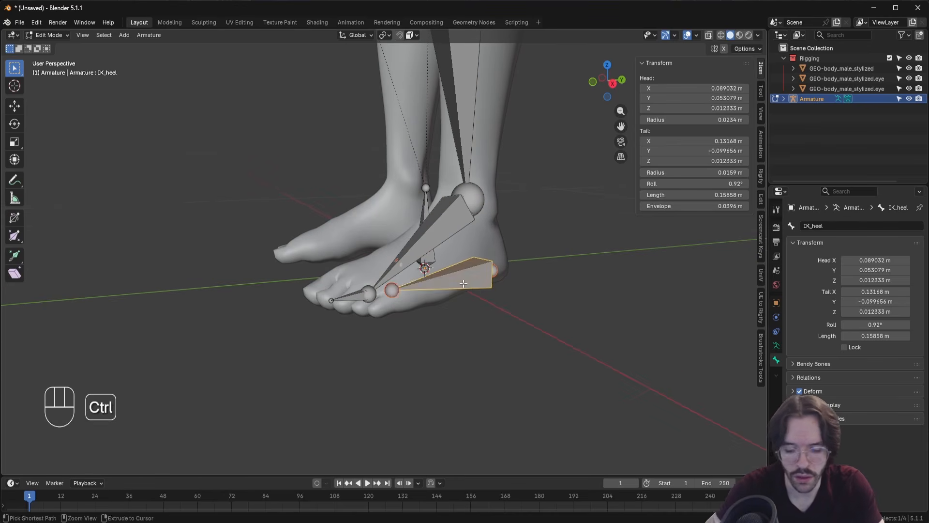
{"action": "key", "text": "ctrl+p"}
{"action": "left_click", "coordinate": [463, 283]}
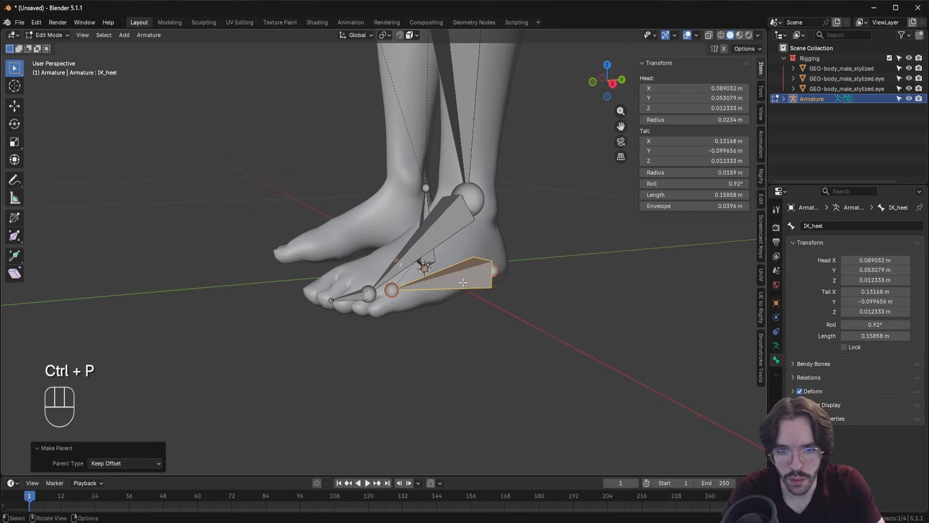
Parent the IK_heel bone to the root bone between the feet with Keep Offset
{"action": "left_click", "coordinate": [463, 283]}
{"action": "middle_click_drag", "start_coordinate": [422, 273], "coordinate": [402, 247]}
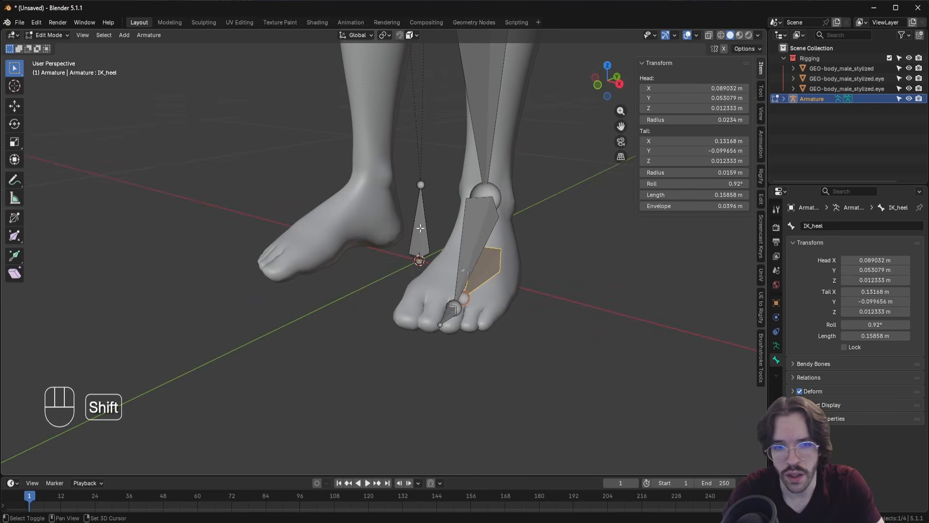
{"action": "left_click", "coordinate": [420, 227], "text": "shift"}
{"action": "key", "text": "ctrl+p"}
{"action": "left_click", "coordinate": [393, 246]}
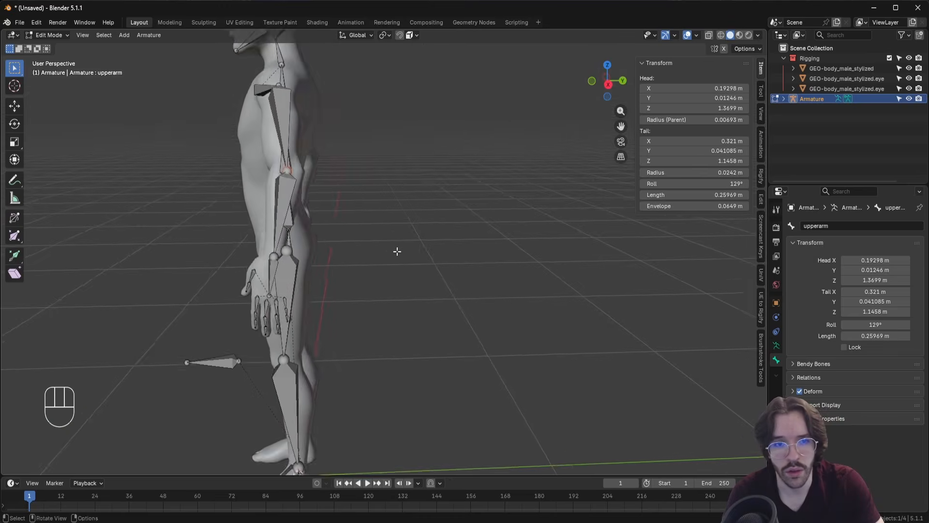
Extrude a bone about 0.226 m long from the elbow end of the upper arm backward along Y
{"action": "middle_click_drag", "start_coordinate": [338, 236], "coordinate": [382, 266], "text": "shift"}
{"action": "key", "text": "e"}
{"action": "key", "text": "y"}
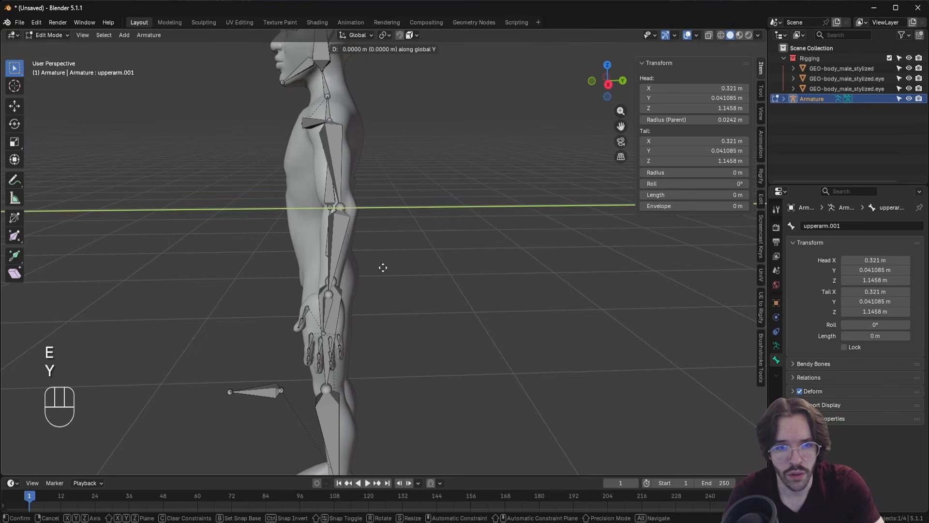
{"action": "left_click", "coordinate": [462, 270]}
Clear the extruded elbow bone's parent and move the bone about 0.096 m along Y, away from the arm
{"action": "left_click", "coordinate": [368, 206]}
{"action": "key", "text": "alt+p"}
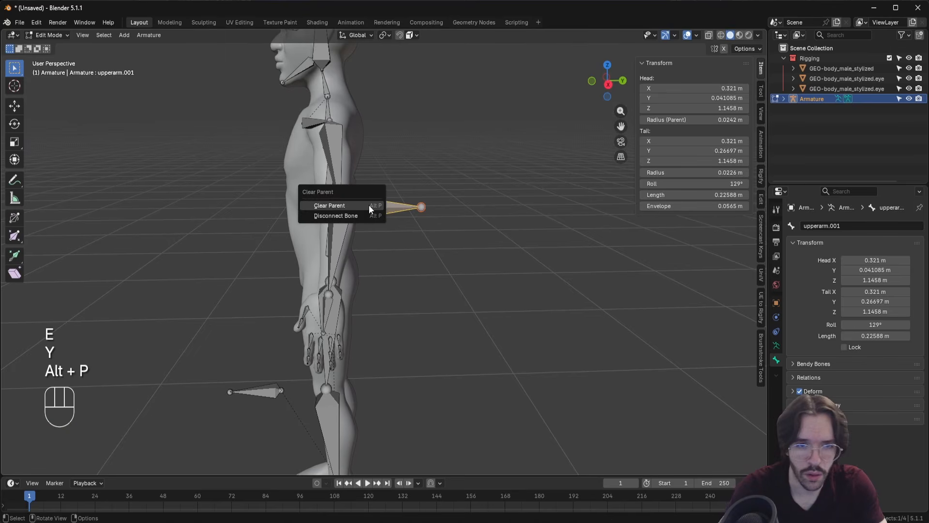
{"action": "left_click", "coordinate": [369, 205]}
{"action": "key", "text": "g"}
{"action": "key", "text": "y"}
{"action": "left_click", "coordinate": [410, 207]}
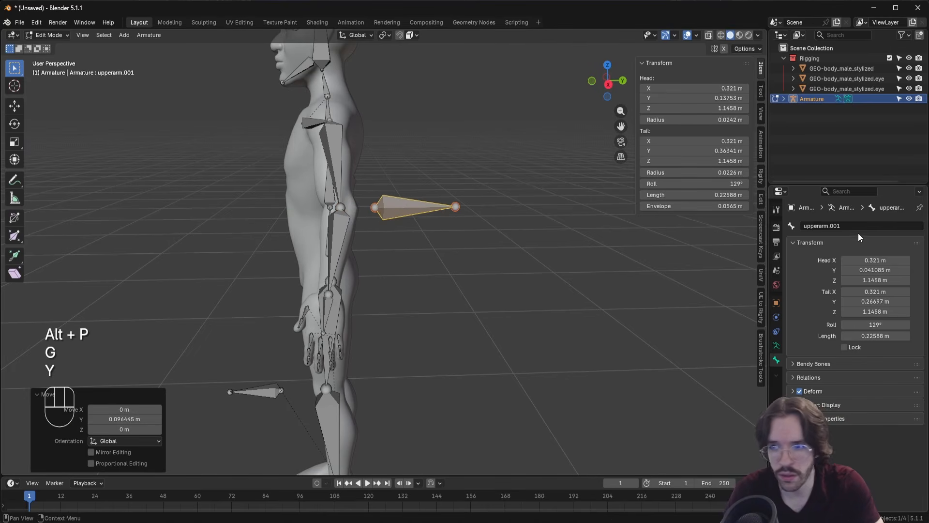
Rename the bone behind the elbow IKT_arm and turn off its Deform option
{"action": "left_click", "coordinate": [845, 226]}
{"action": "type", "text": "IKT_a"}
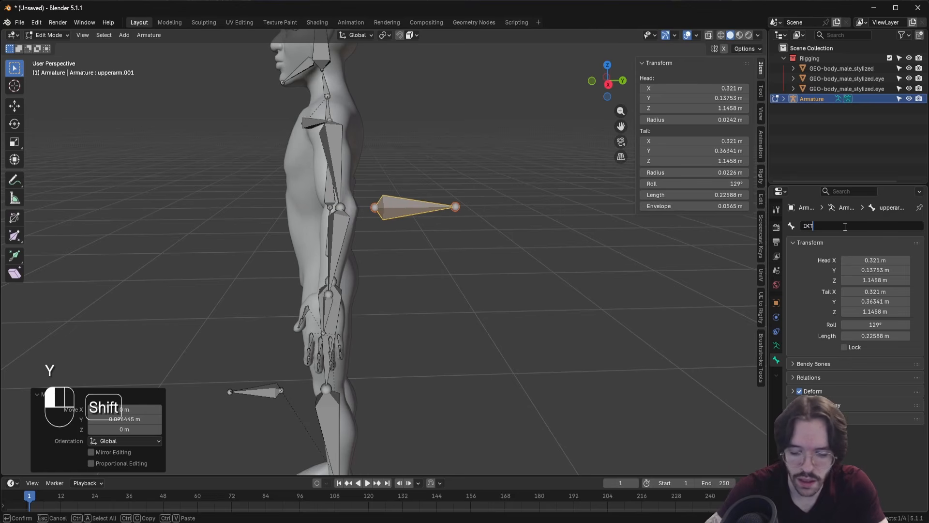
{"action": "type", "text": "rm"}
{"action": "key", "text": "Return"}
{"action": "left_click", "coordinate": [799, 391]}
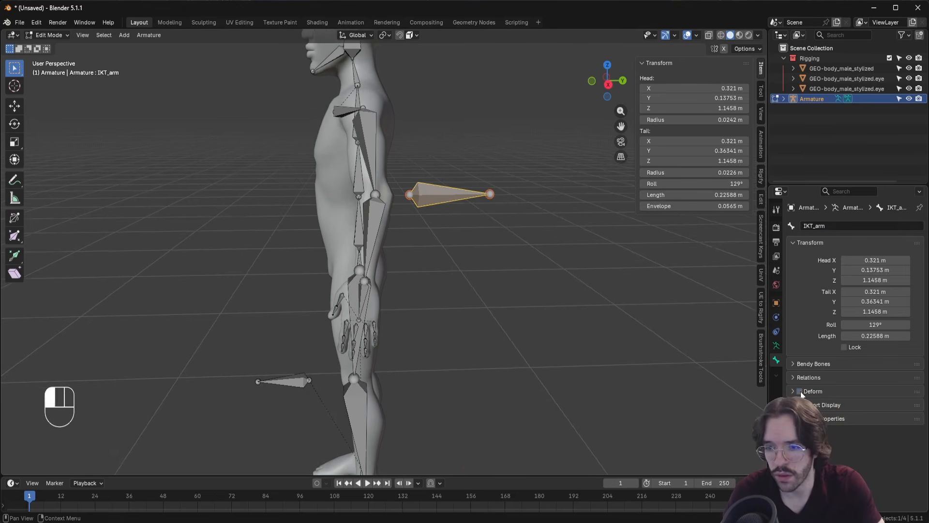
Select the IK_heel bone at the foot and turn off its Deform option
{"action": "middle_click_drag", "start_coordinate": [380, 450], "coordinate": [417, 306], "text": "shift"}
{"action": "scroll", "coordinate": [416, 306], "scroll_direction": "up", "scroll_amount": 3}
{"action": "left_click", "coordinate": [416, 306]}
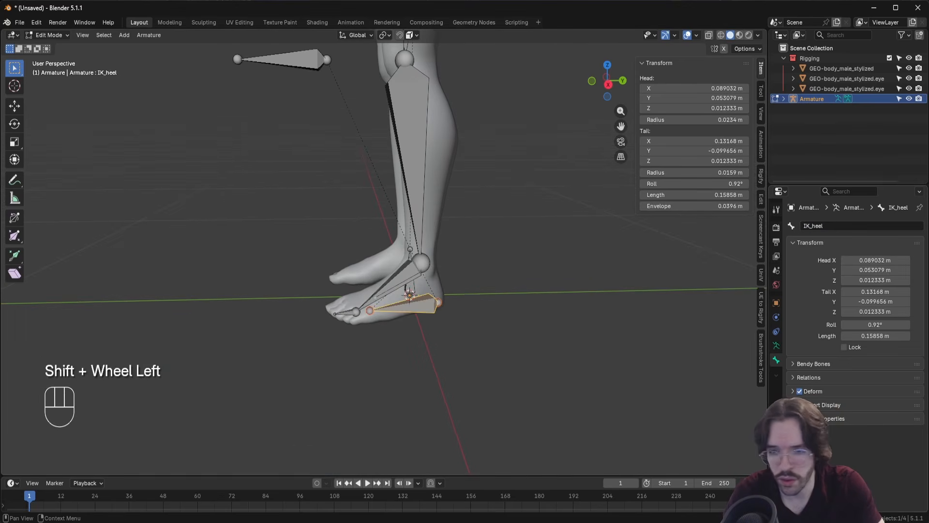
{"action": "scroll", "coordinate": [395, 368], "scroll_direction": "up", "scroll_amount": 2}
{"action": "left_click", "coordinate": [406, 317]}
{"action": "left_click", "coordinate": [405, 317]}
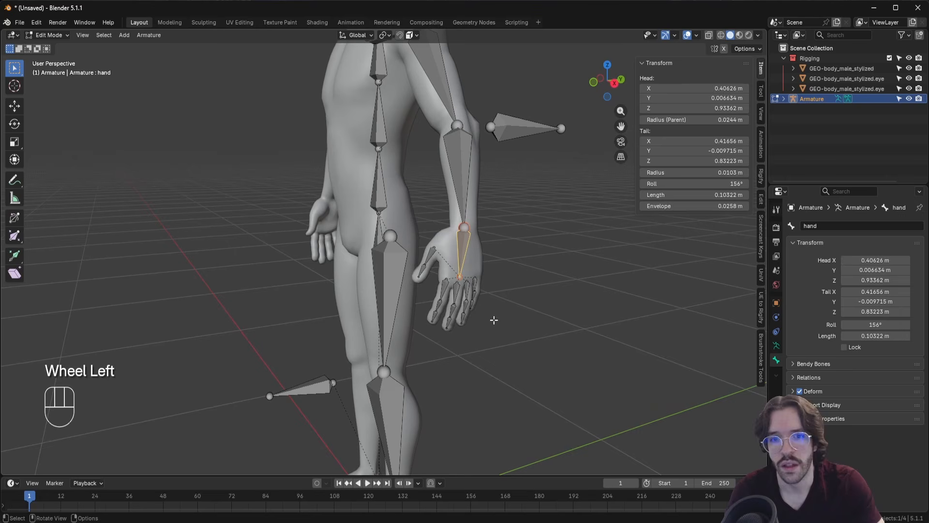
Duplicate the hand bone in place as an unparented copy and shorten it to about 0.080 m
{"action": "key", "text": "shift+d"}
{"action": "right_click", "coordinate": [495, 319]}
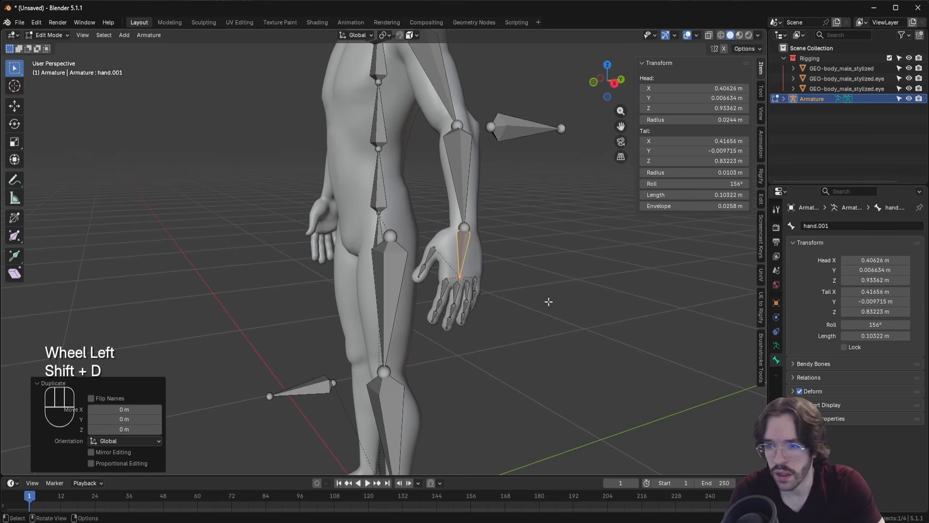
{"action": "key", "text": "alt+p"}
{"action": "left_click", "coordinate": [509, 302]}
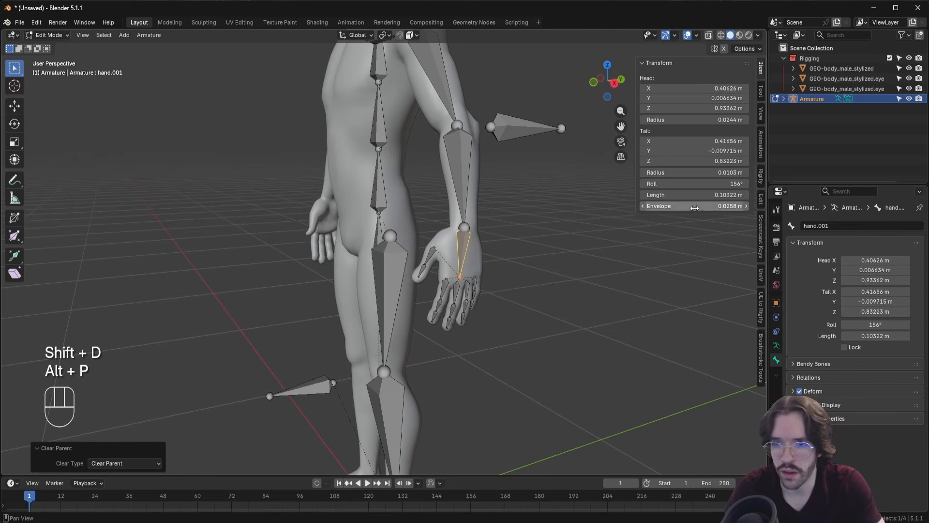
{"action": "left_click_drag", "start_coordinate": [692, 194], "coordinate": [687, 194], "text": "shift"}
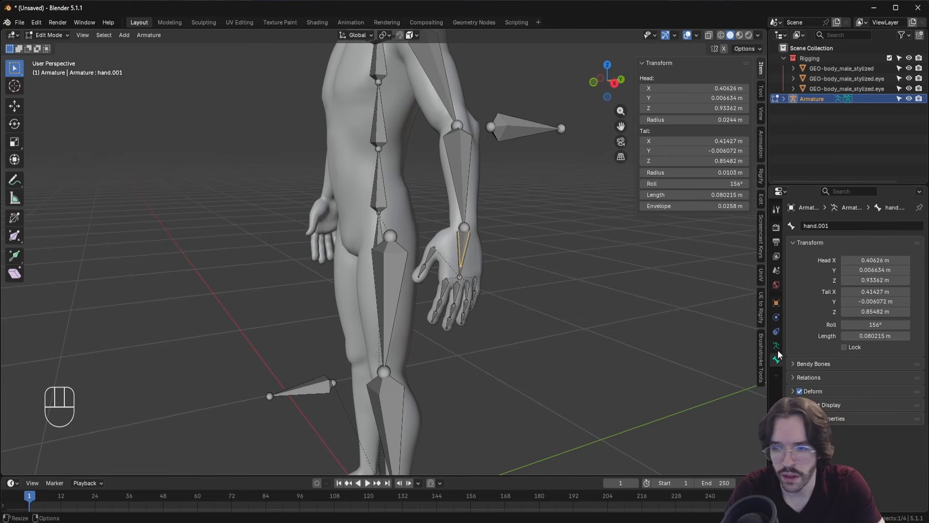
Turn off Deform for the duplicated hand bone and rename it IK_arm
{"action": "scroll", "coordinate": [614, 348], "scroll_direction": "left", "scroll_amount": 5, "text": "shift"}
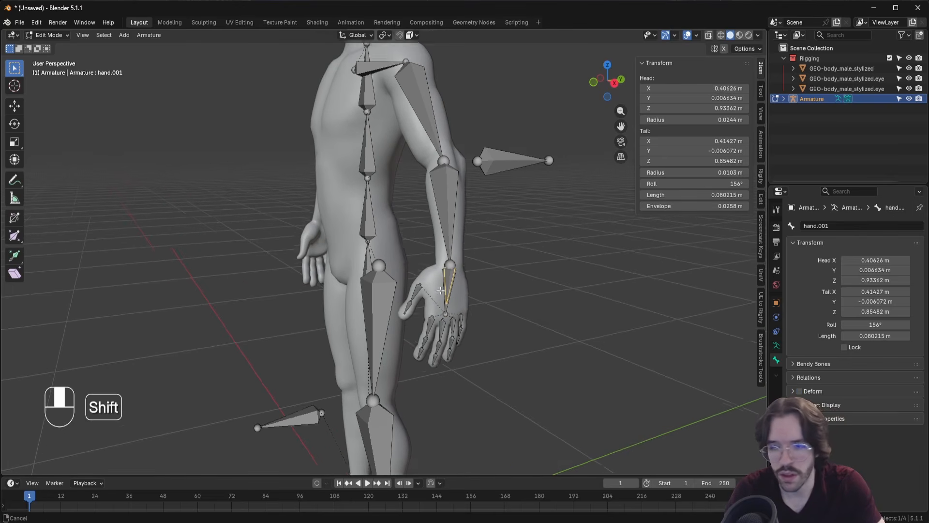
{"action": "left_click", "coordinate": [854, 224]}
{"action": "type", "text": "IK_arm"}
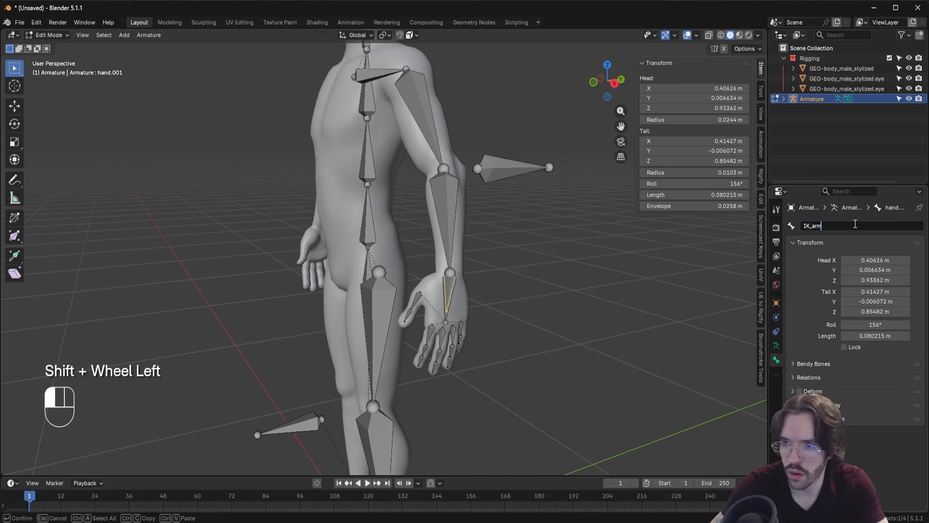
{"action": "key", "text": "Return"}
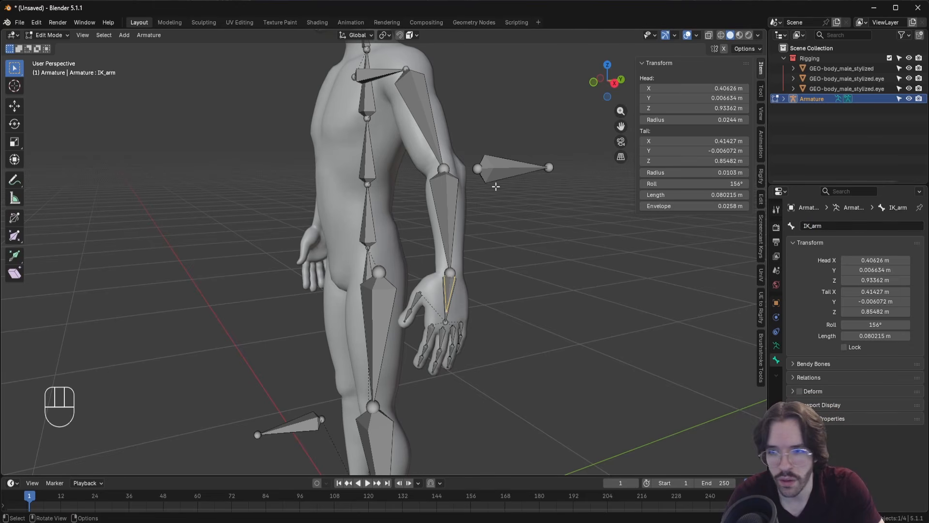
Parent the IK_arm and IKT_arm bones to the hips bone with Keep Offset
{"action": "left_click", "coordinate": [506, 172], "text": "shift"}
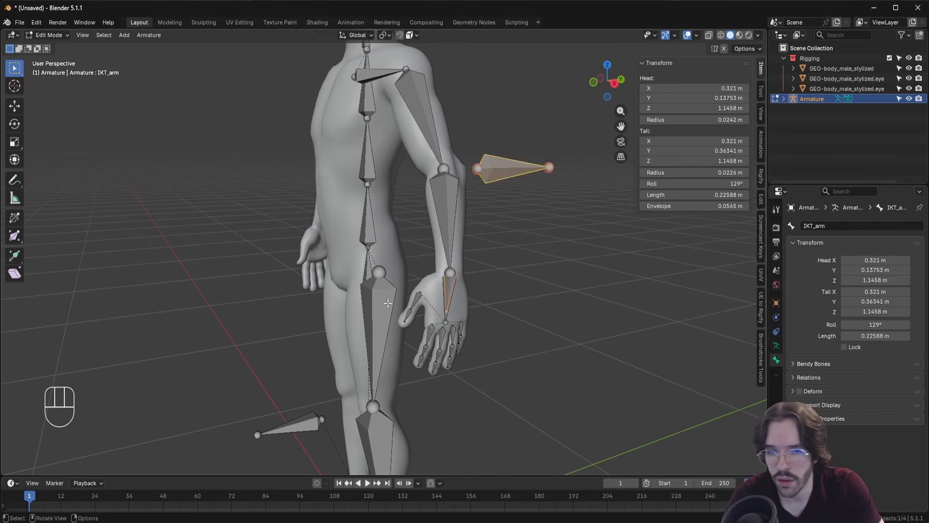
{"action": "middle_click_drag", "start_coordinate": [506, 171], "coordinate": [391, 300]}
{"action": "middle_click_drag", "start_coordinate": [374, 270], "coordinate": [383, 271]}
{"action": "left_click", "coordinate": [377, 270], "text": "shift"}
{"action": "key", "text": "ctrl+p"}
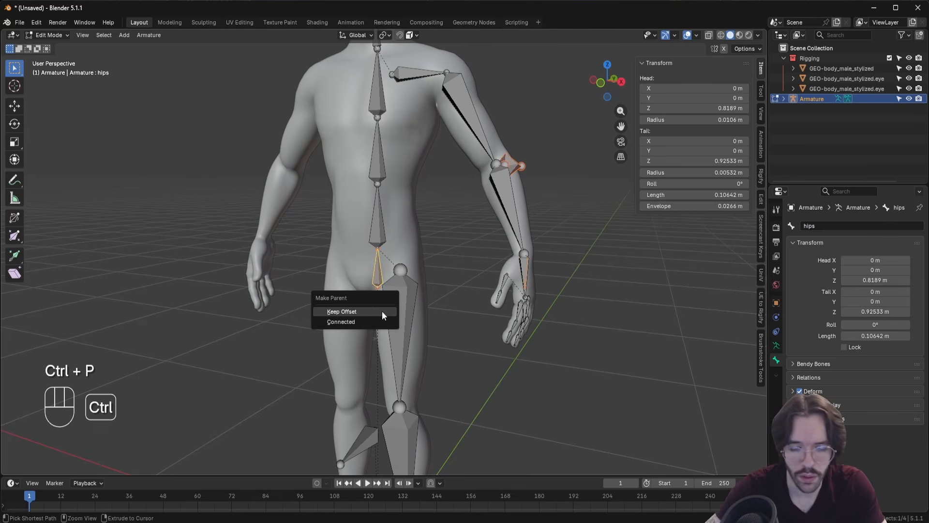
{"action": "left_click", "coordinate": [381, 311]}
Add the IKT_leg, IK_heel and IK_leg bones to the selected arm controls, and switch them all from the Deform to the Control bone collection
{"action": "middle_click_drag", "start_coordinate": [371, 309], "coordinate": [348, 135]}
{"action": "left_click", "coordinate": [354, 225], "text": "shift"}
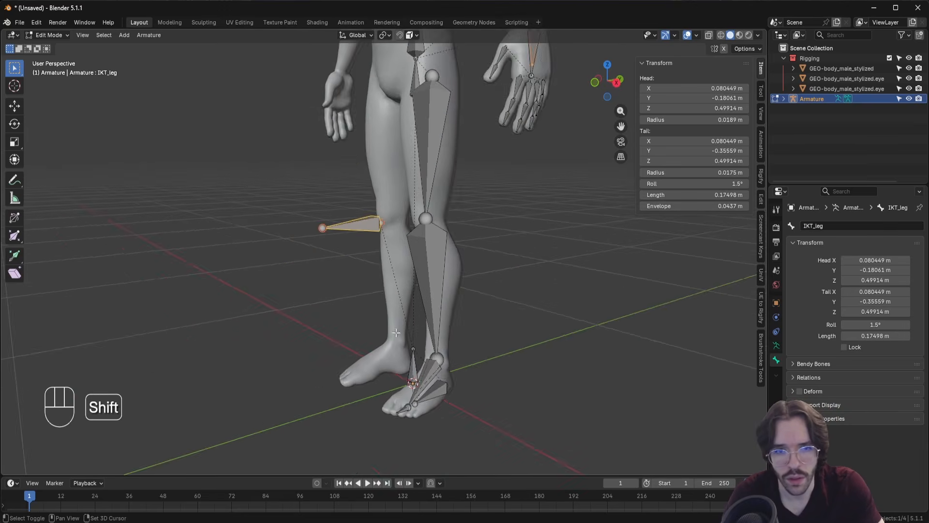
{"action": "middle_click_drag", "start_coordinate": [402, 339], "coordinate": [438, 198], "text": "shift"}
{"action": "scroll", "coordinate": [462, 289], "scroll_direction": "up", "scroll_amount": 3}
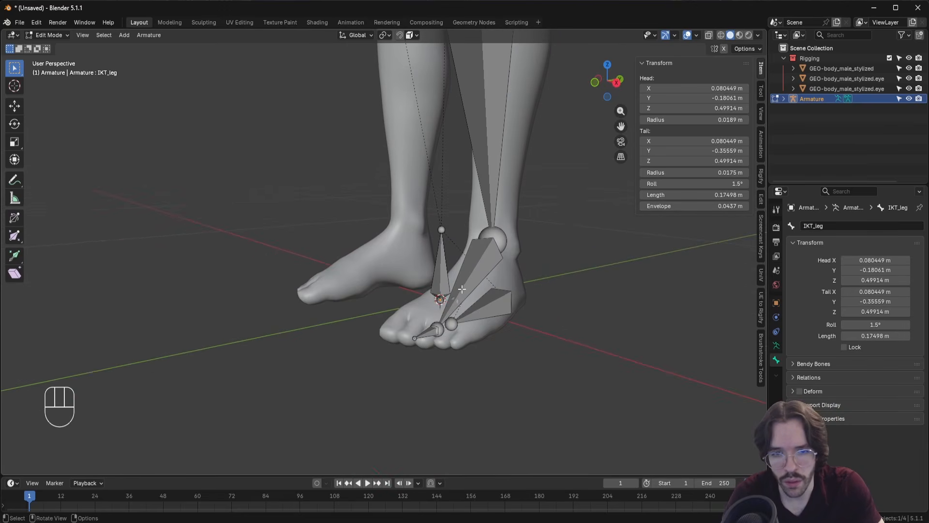
{"action": "left_click", "coordinate": [479, 312]}
{"action": "left_click", "coordinate": [776, 346]}
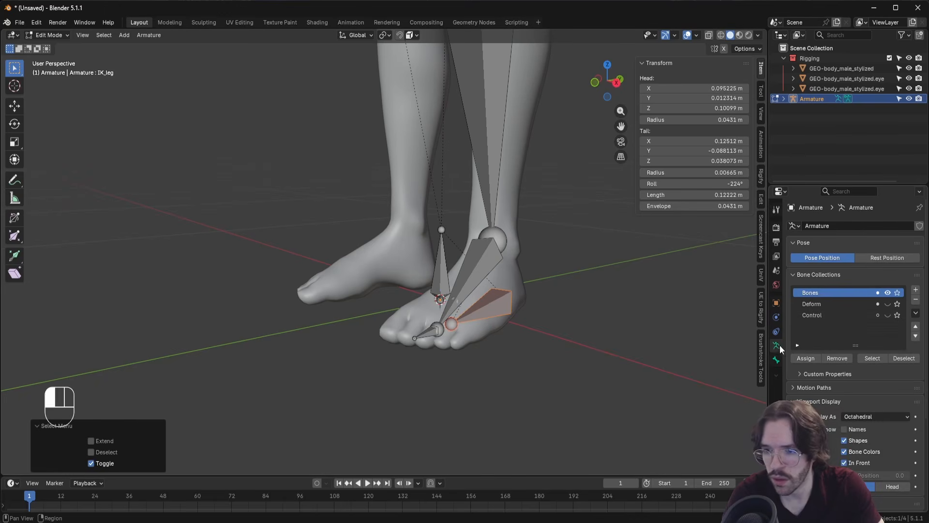
{"action": "left_click", "coordinate": [827, 316]}
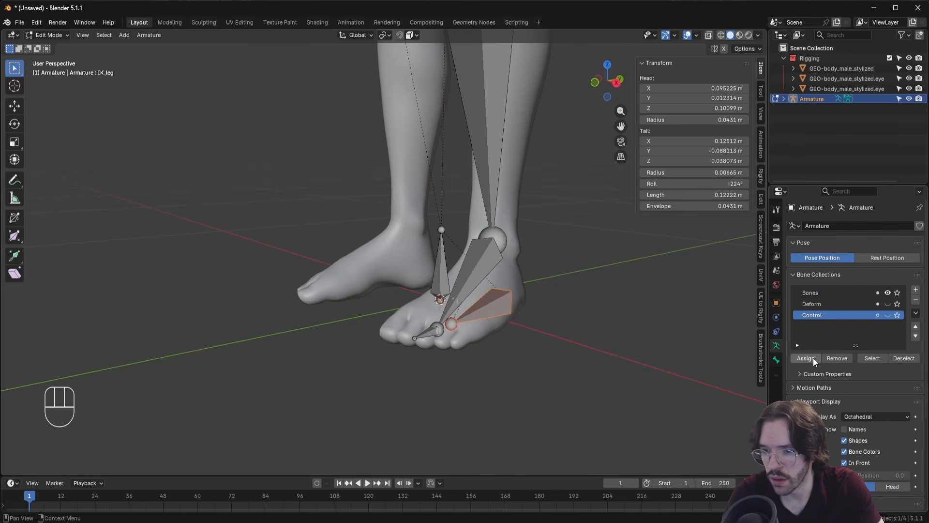
{"action": "left_click", "coordinate": [813, 358]}
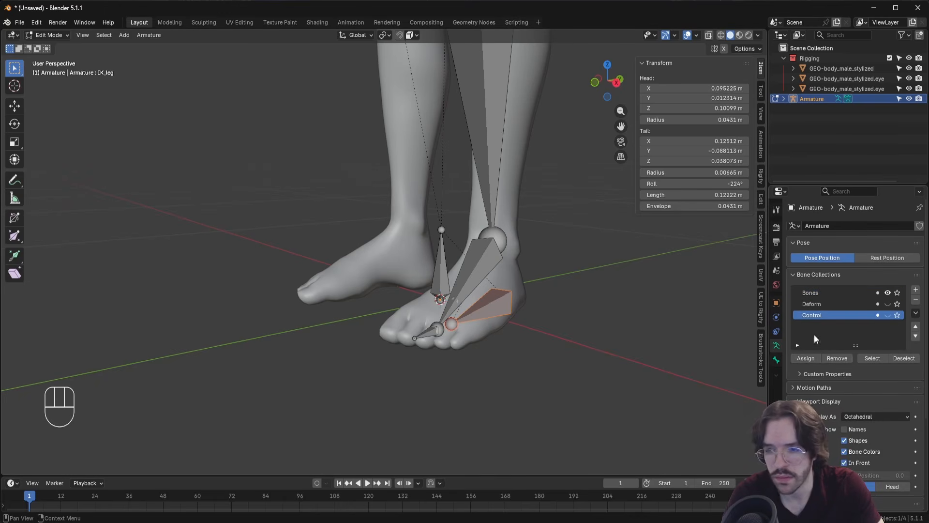
{"action": "left_click", "coordinate": [815, 304]}
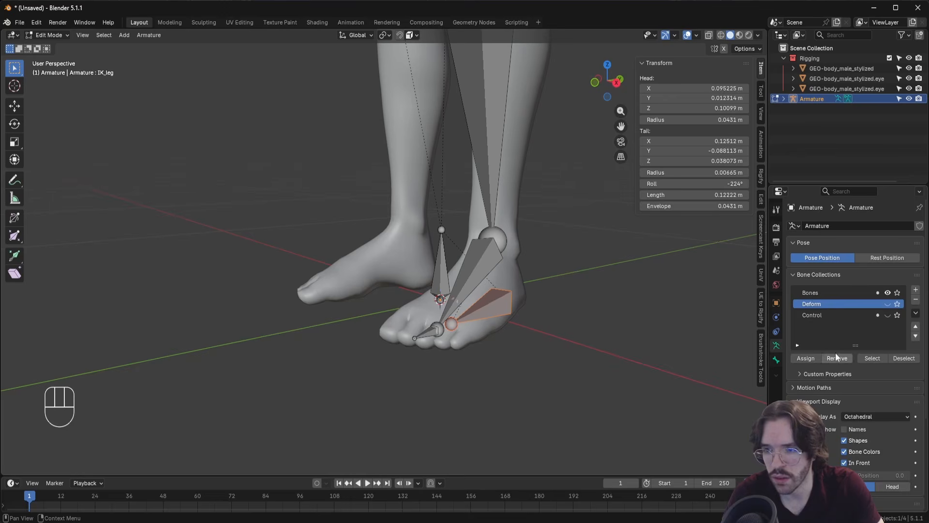
Recalculate the roll of all bones in the armature to the Global +Z Axis
{"action": "scroll", "coordinate": [528, 289], "scroll_direction": "down", "scroll_amount": 3}
{"action": "key", "text": "a"}
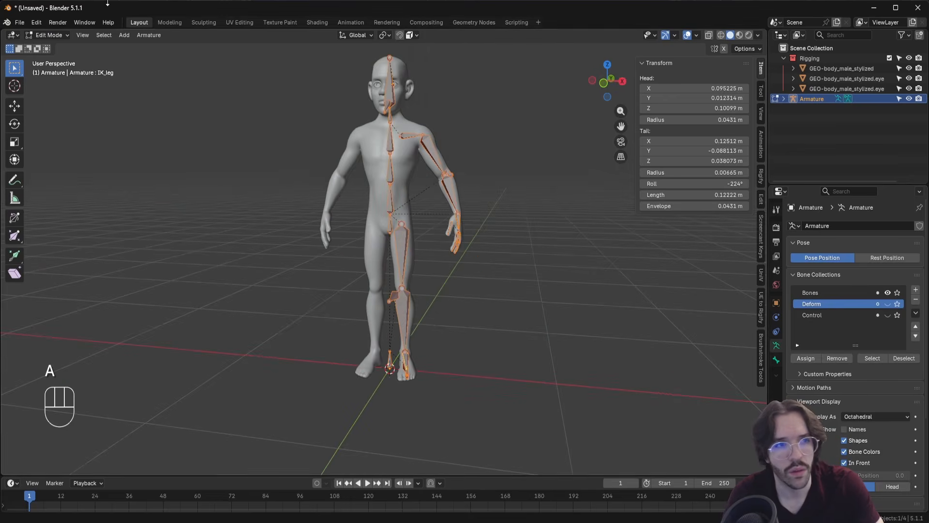
{"action": "left_click", "coordinate": [145, 36]}
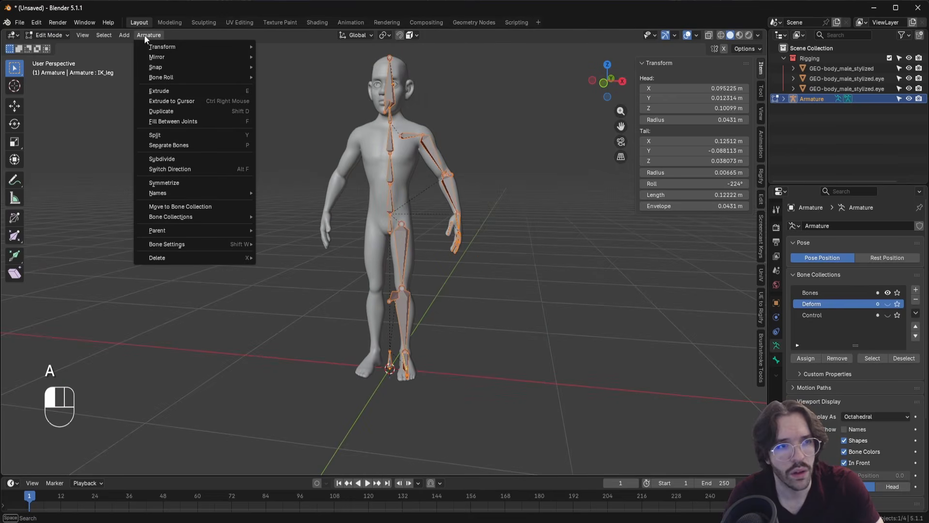
{"action": "mouse_move", "coordinate": [166, 78]}
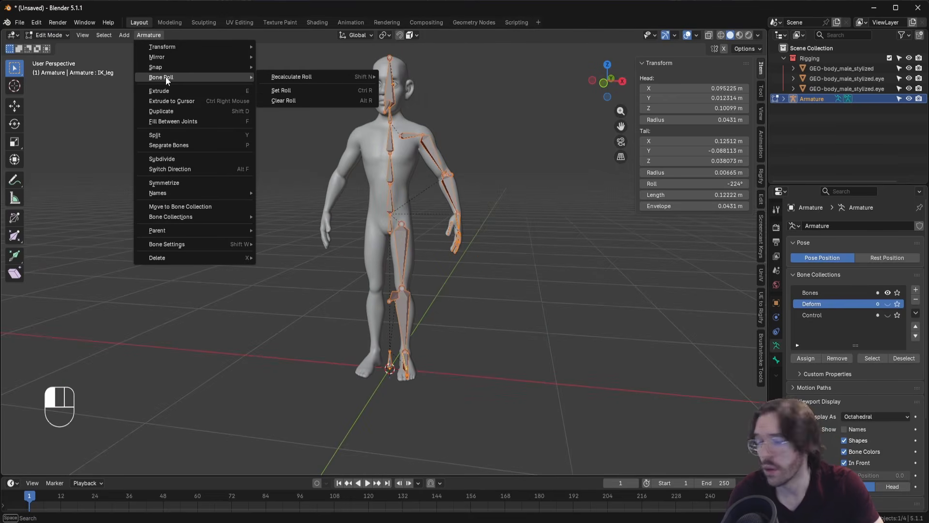
{"action": "mouse_move", "coordinate": [336, 78]}
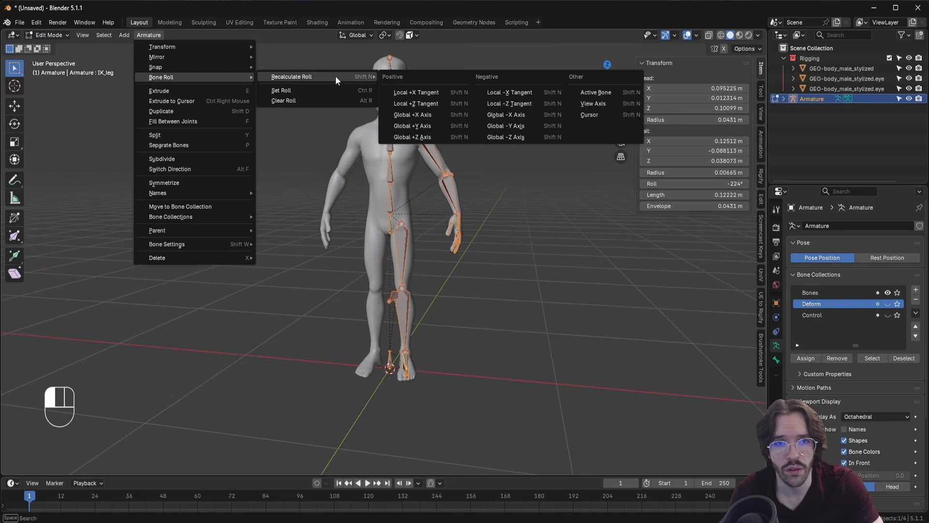
{"action": "left_click", "coordinate": [430, 135]}
Recalculate the roll of the thigh and calf bones to the Global +X Axis
{"action": "scroll", "coordinate": [424, 260], "scroll_direction": "up", "scroll_amount": 5}
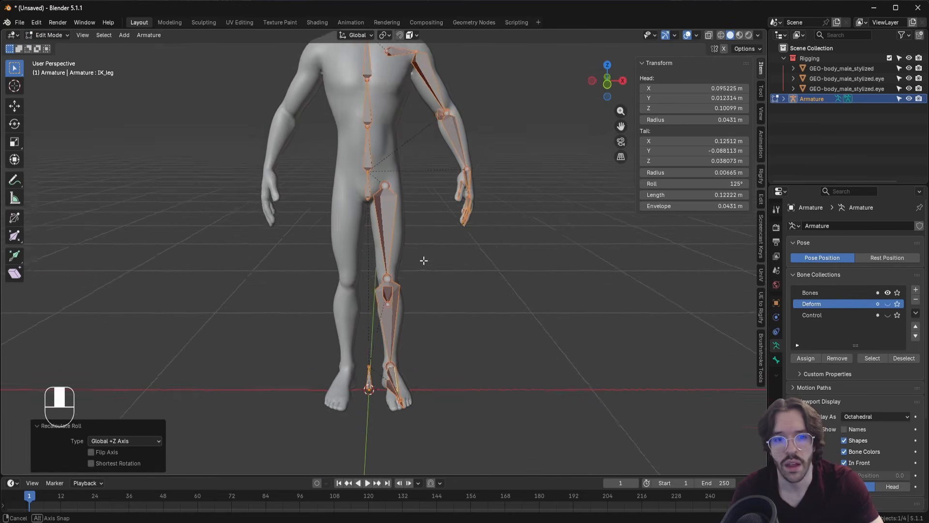
{"action": "scroll", "coordinate": [423, 261], "scroll_direction": "up", "scroll_amount": 2}
{"action": "left_click", "coordinate": [399, 245]}
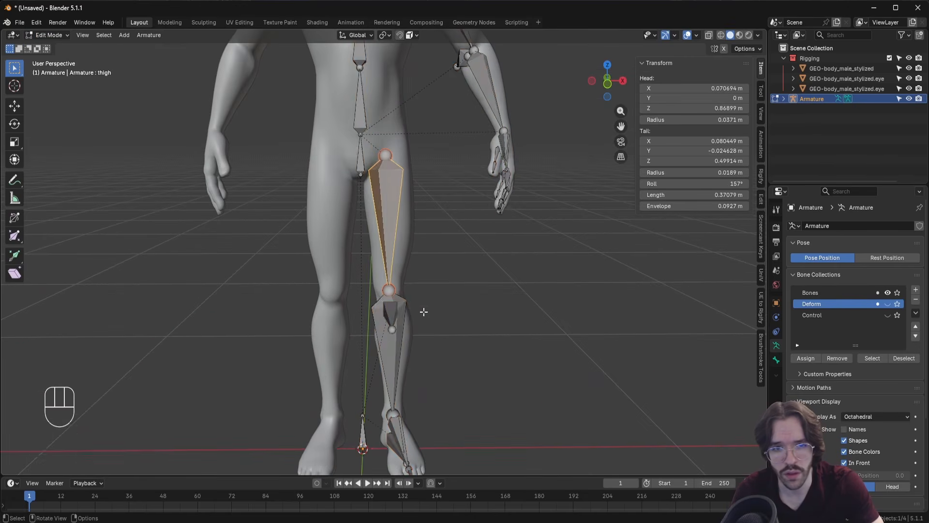
{"action": "left_click", "coordinate": [396, 355], "text": "shift"}
{"action": "scroll", "coordinate": [441, 300], "scroll_direction": "left", "scroll_amount": 3, "text": "shift"}
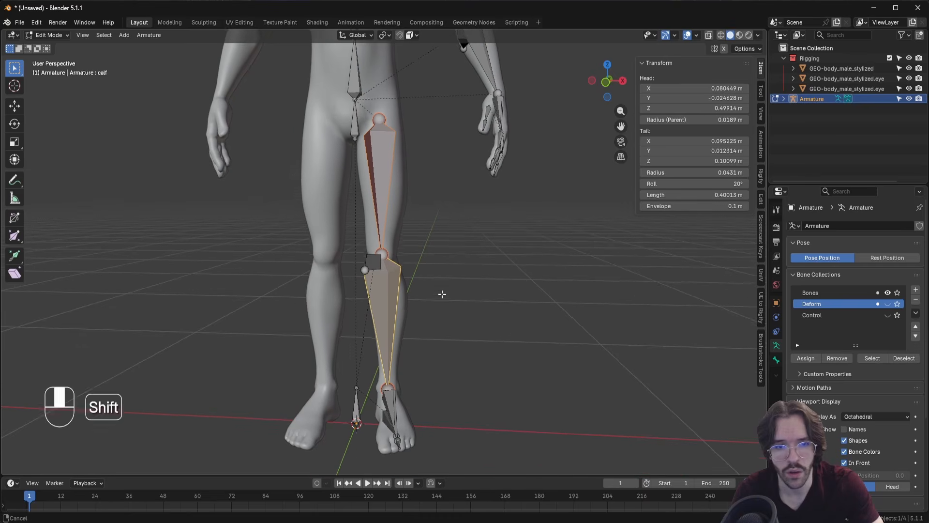
{"action": "left_click", "coordinate": [145, 35]}
{"action": "mouse_move", "coordinate": [174, 79]}
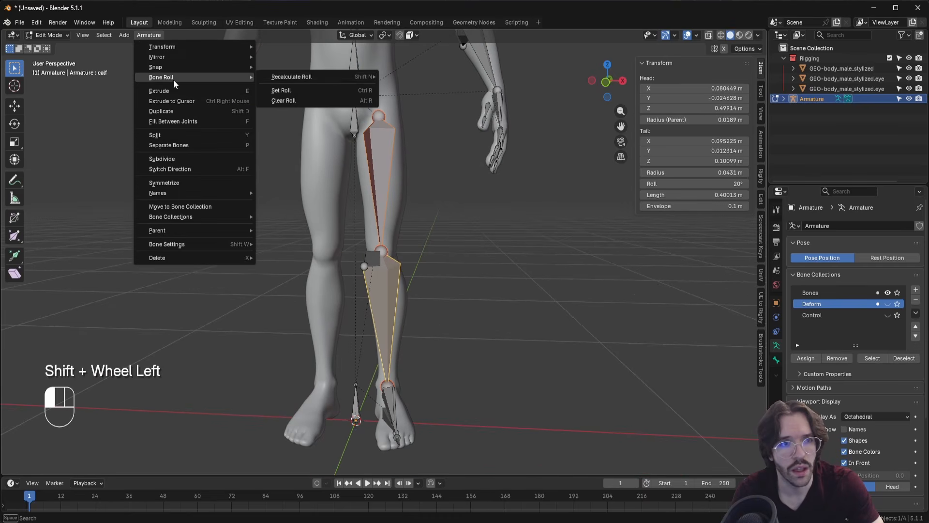
{"action": "mouse_move", "coordinate": [310, 77]}
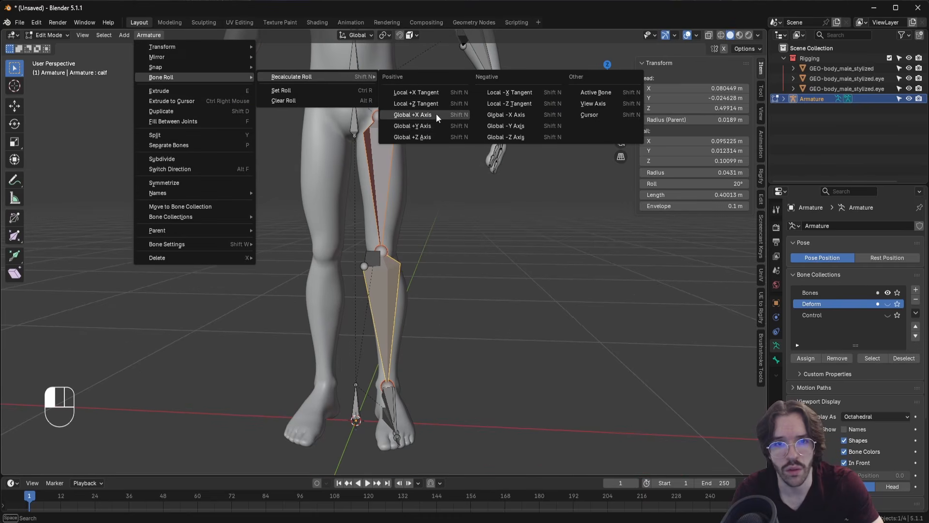
{"action": "left_click", "coordinate": [437, 114]}
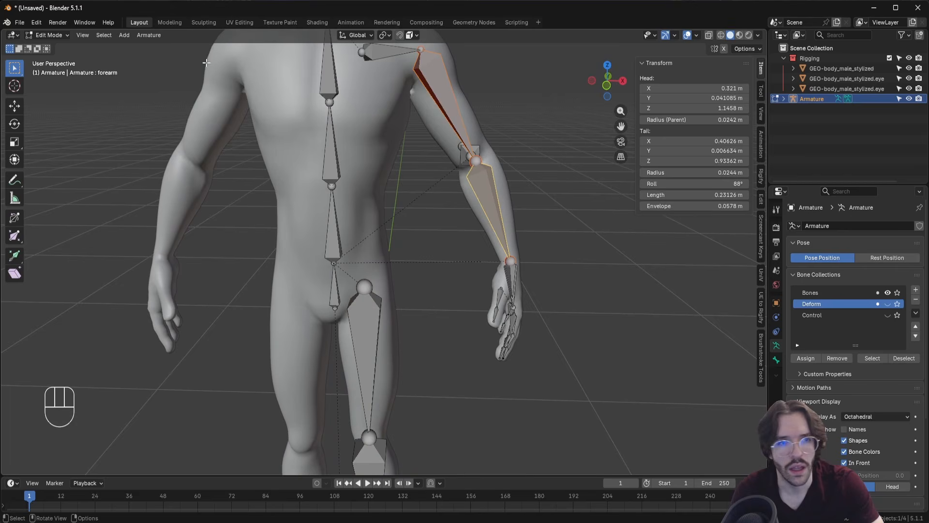
Recalculate the roll of the selected upper arm and forearm bones to the Global +X Axis
{"action": "left_click", "coordinate": [149, 35]}
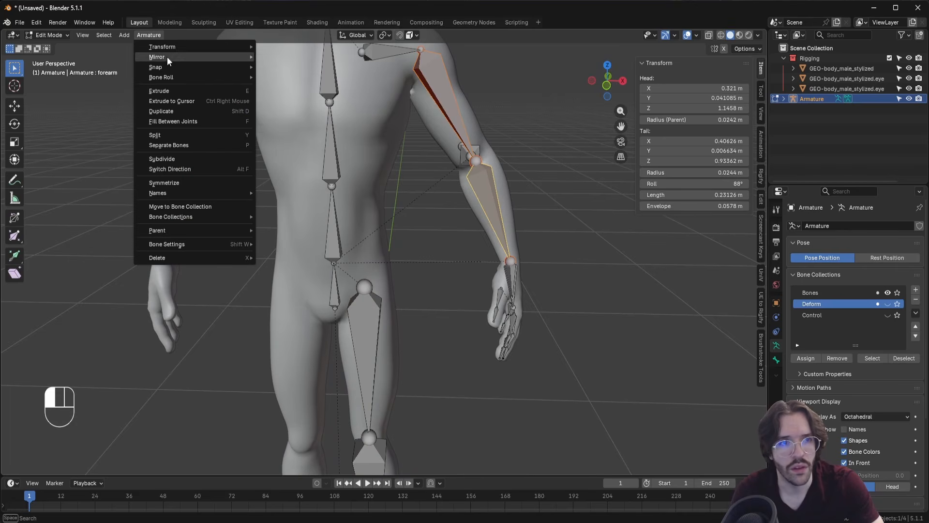
{"action": "mouse_move", "coordinate": [167, 80]}
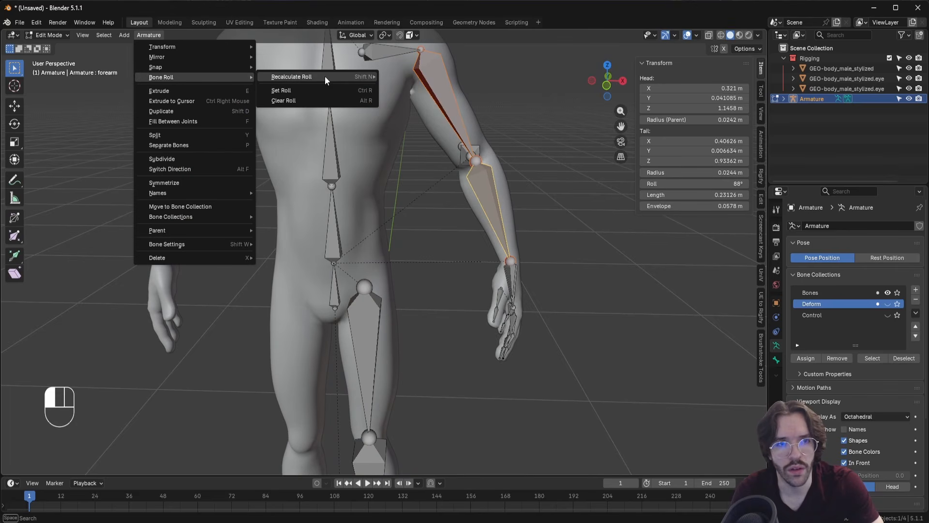
{"action": "mouse_move", "coordinate": [325, 77]}
{"action": "left_click", "coordinate": [432, 115]}
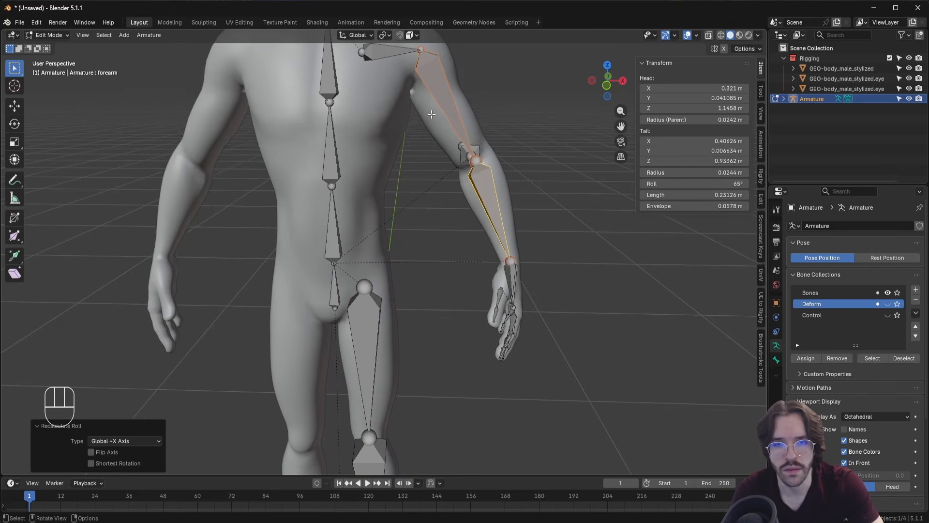
Turn on the display of bone axes for the armature to check the hand bones
{"action": "middle_click_drag", "start_coordinate": [429, 269], "coordinate": [461, 248]}
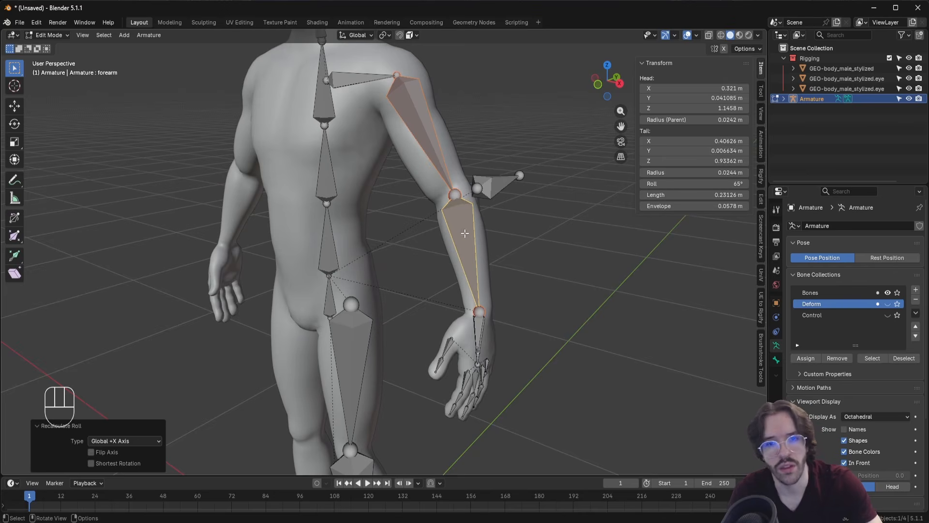
{"action": "scroll", "coordinate": [413, 276], "scroll_direction": "down", "scroll_amount": 2}
{"action": "middle_click_drag", "start_coordinate": [413, 273], "coordinate": [368, 193], "text": "shift"}
{"action": "scroll", "coordinate": [467, 259], "scroll_direction": "up", "scroll_amount": 5}
{"action": "left_click", "coordinate": [376, 222]}
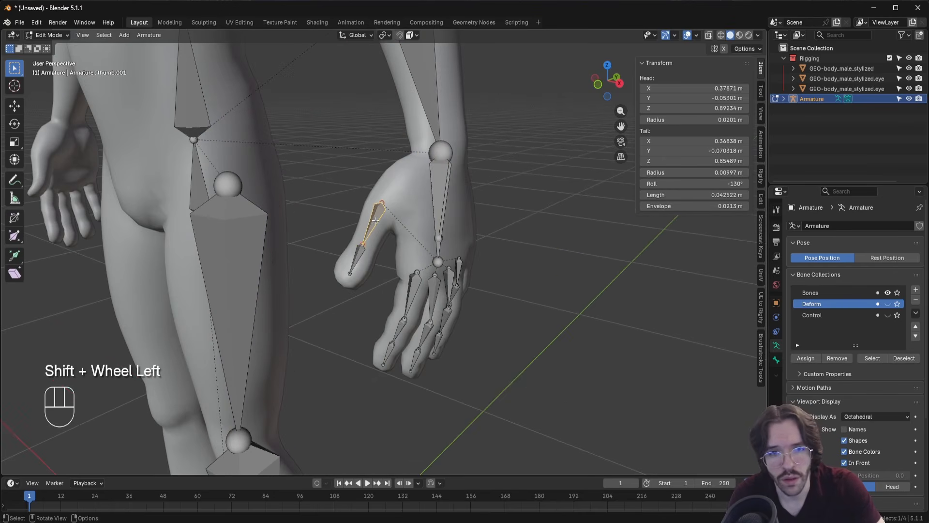
{"action": "scroll", "coordinate": [360, 235], "scroll_direction": "down", "scroll_amount": 1}
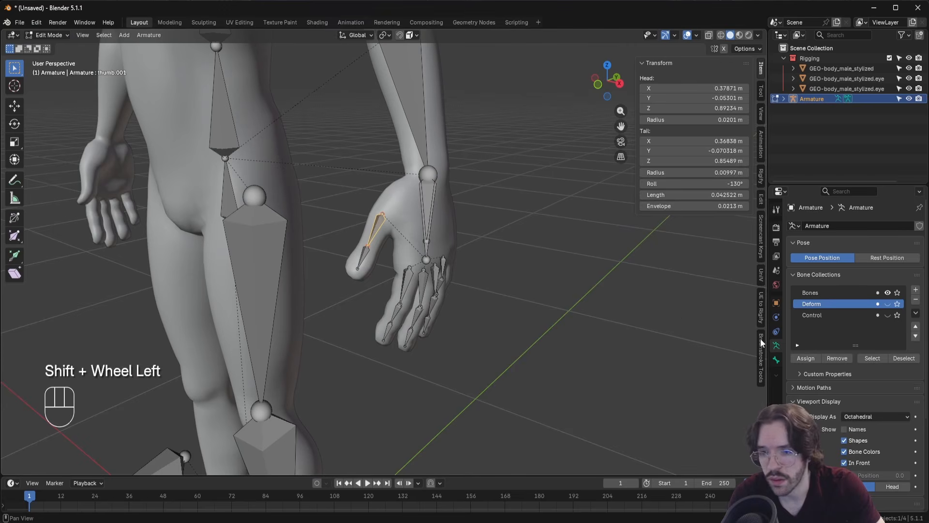
{"action": "scroll", "coordinate": [850, 465], "scroll_direction": "down", "scroll_amount": 1}
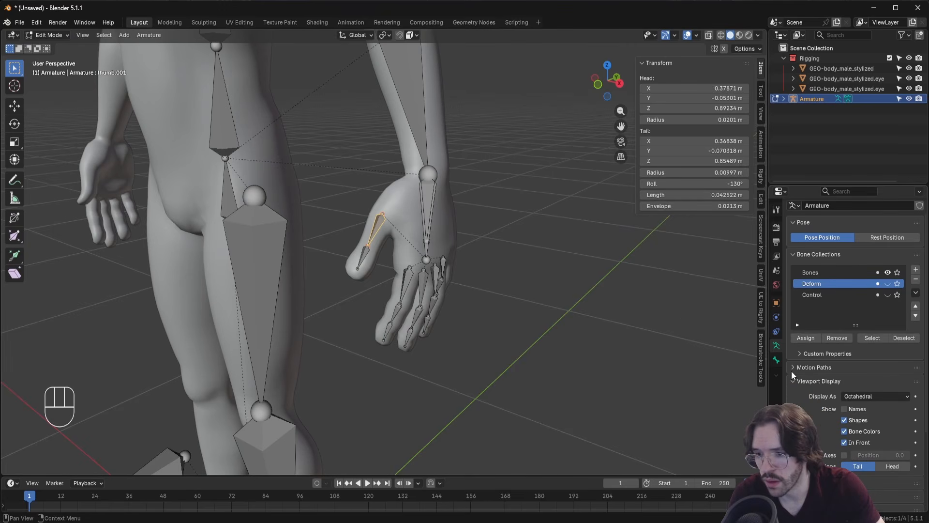
{"action": "left_click", "coordinate": [843, 455]}
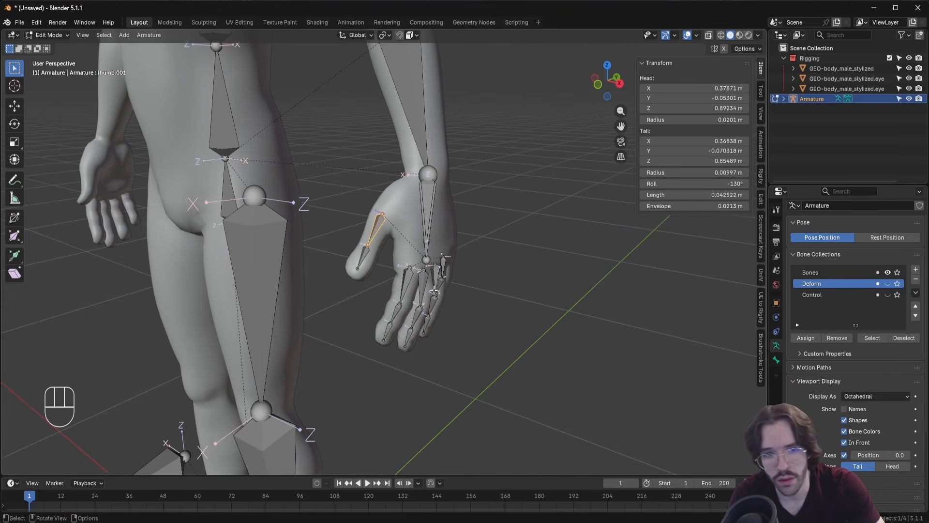
Adjust the roll of the thumb.001 bone by about 30° to line its axes up with the thumb's bend
{"action": "middle_click_drag", "start_coordinate": [446, 291], "coordinate": [464, 281]}
{"action": "middle_click_drag", "start_coordinate": [436, 323], "coordinate": [388, 335], "text": "shift"}
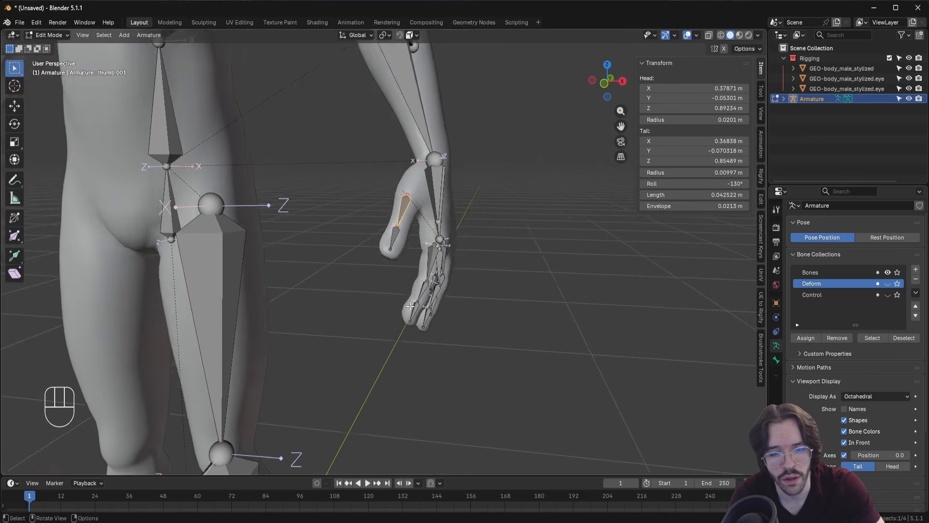
{"action": "scroll", "coordinate": [442, 197], "scroll_direction": "up", "scroll_amount": 4}
{"action": "middle_click_drag", "start_coordinate": [442, 197], "coordinate": [476, 194], "text": "shift"}
{"action": "middle_click_drag", "start_coordinate": [476, 194], "coordinate": [435, 217]}
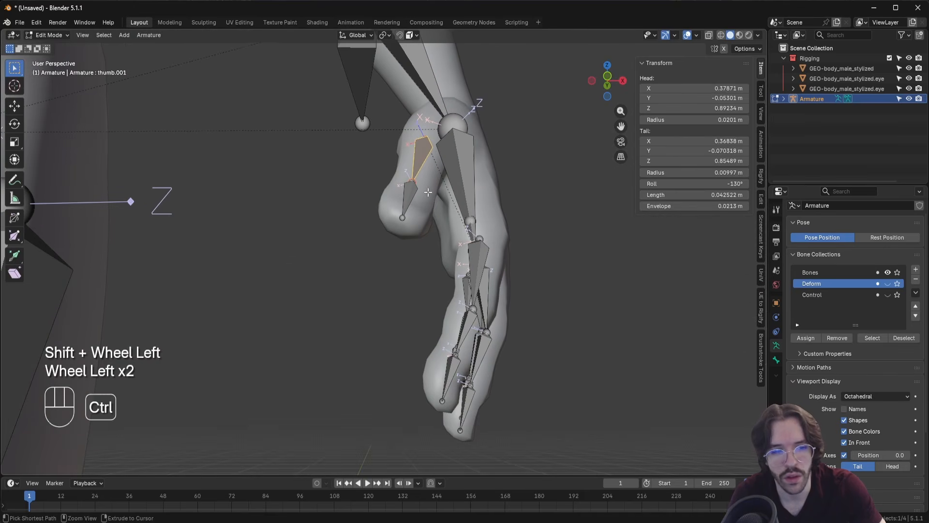
{"action": "key", "text": "ctrl+r"}
{"action": "left_click", "coordinate": [395, 228]}
Adjust the roll of the thumb.002 bone by about 16° to match the thumb's bend
{"action": "middle_click_drag", "start_coordinate": [426, 214], "coordinate": [426, 261], "text": "shift"}
{"action": "middle_click_drag", "start_coordinate": [427, 261], "coordinate": [459, 151]}
{"action": "middle_click_drag", "start_coordinate": [488, 67], "coordinate": [476, 148]}
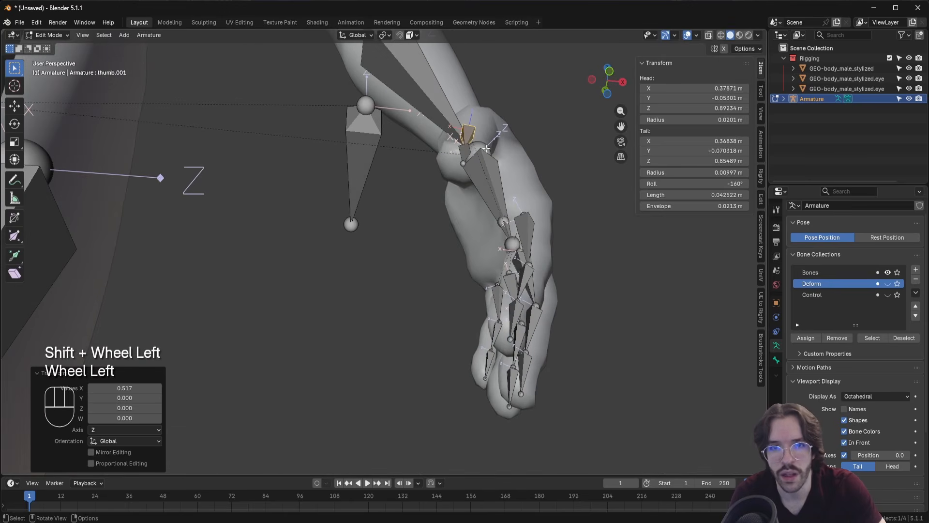
{"action": "scroll", "coordinate": [486, 148], "scroll_direction": "left", "scroll_amount": 2}
{"action": "key", "text": "ctrl+r"}
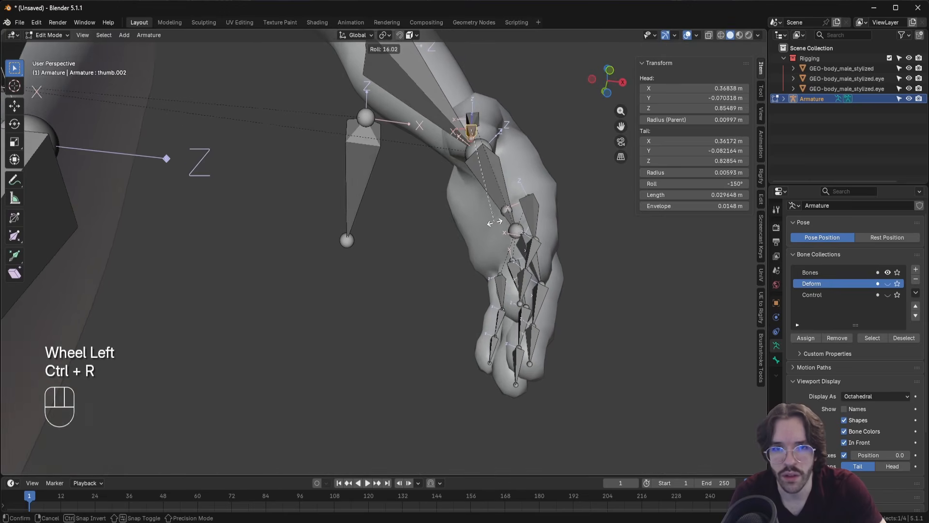
{"action": "left_click", "coordinate": [492, 222]}
Roll the three index finger bones together by about 140°
{"action": "middle_click_drag", "start_coordinate": [492, 222], "coordinate": [457, 188]}
{"action": "left_click", "coordinate": [466, 196]}
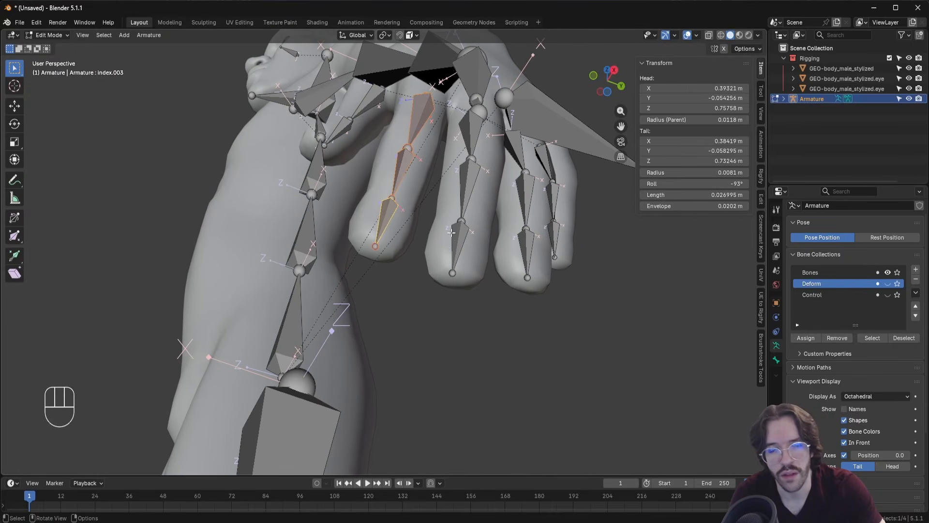
{"action": "key", "text": "ctrl+r"}
{"action": "left_click", "coordinate": [286, 160]}
{"action": "middle_click_drag", "start_coordinate": [483, 270], "coordinate": [483, 248]}
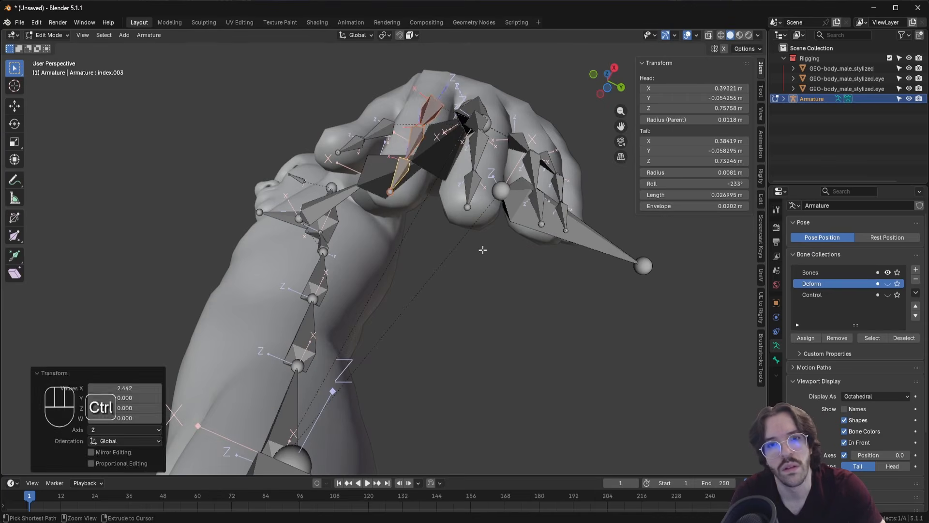
Fine-tune the roll of the index.002 and index.003 bones individually to align their axes along the finger
{"action": "left_click", "coordinate": [414, 140]}
{"action": "key", "text": "ctrl+r"}
{"action": "left_click", "coordinate": [435, 233]}
{"action": "left_click", "coordinate": [401, 169]}
{"action": "key", "text": "ctrl+r"}
{"action": "key", "text": "ctrl+r"}
Adjust the roll of the middle finger's three bones one by one, rolling middle.001 by about 79°
{"action": "middle_click_drag", "start_coordinate": [438, 218], "coordinate": [431, 251]}
{"action": "left_click", "coordinate": [424, 245]}
{"action": "key", "text": "ctrl+r"}
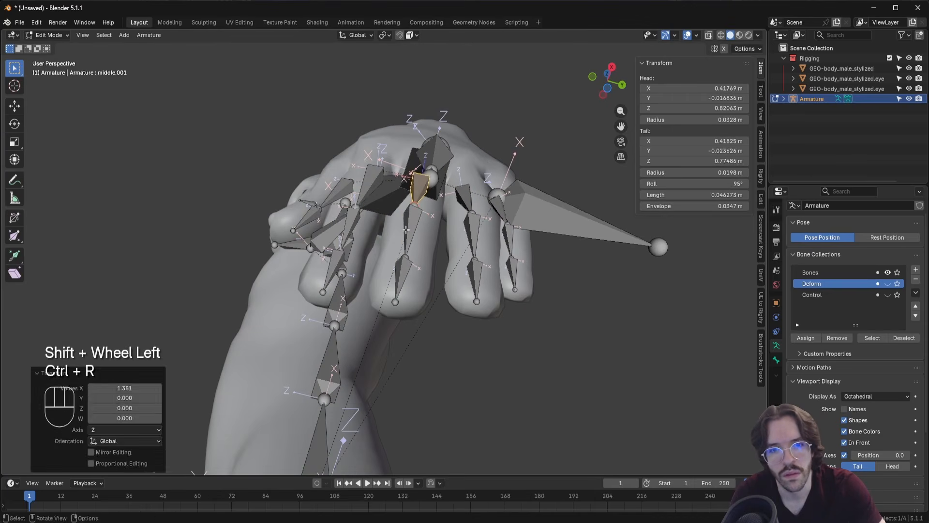
{"action": "left_click", "coordinate": [412, 228]}
{"action": "key", "text": "ctrl+r"}
{"action": "left_click", "coordinate": [402, 276]}
{"action": "key", "text": "ctrl+r"}
{"action": "left_click", "coordinate": [383, 228]}
Adjust the roll of the ring finger's three bones one by one to match the neighbouring fingers
{"action": "left_click", "coordinate": [456, 194]}
{"action": "key", "text": "ctrl+r"}
{"action": "left_click", "coordinate": [441, 213]}
{"action": "middle_click_drag", "start_coordinate": [508, 295], "coordinate": [487, 280]}
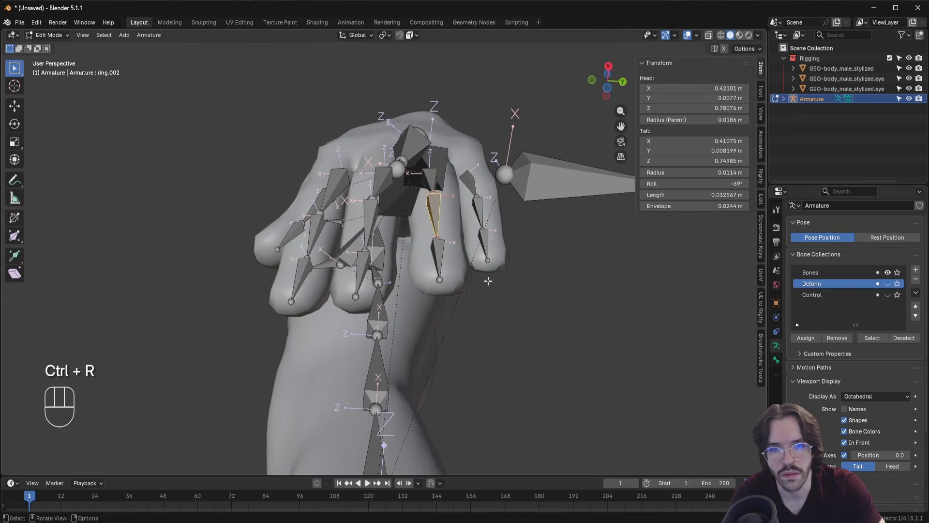
{"action": "key", "text": "ctrl+r"}
{"action": "left_click", "coordinate": [438, 257]}
{"action": "key", "text": "ctrl+r"}
{"action": "left_click", "coordinate": [429, 168]}
Adjust the roll of the pinky bones one by one, setting pinky.003 to about -259°
{"action": "key", "text": "ctrl+r"}
{"action": "middle_click_drag", "start_coordinate": [448, 213], "coordinate": [488, 256]}
{"action": "left_click", "coordinate": [426, 197]}
{"action": "key", "text": "ctrl+r"}
{"action": "left_click", "coordinate": [434, 227]}
{"action": "key", "text": "ctrl+r"}
{"action": "left_click", "coordinate": [410, 195]}
{"action": "scroll", "coordinate": [489, 256], "scroll_direction": "down", "scroll_amount": 5}
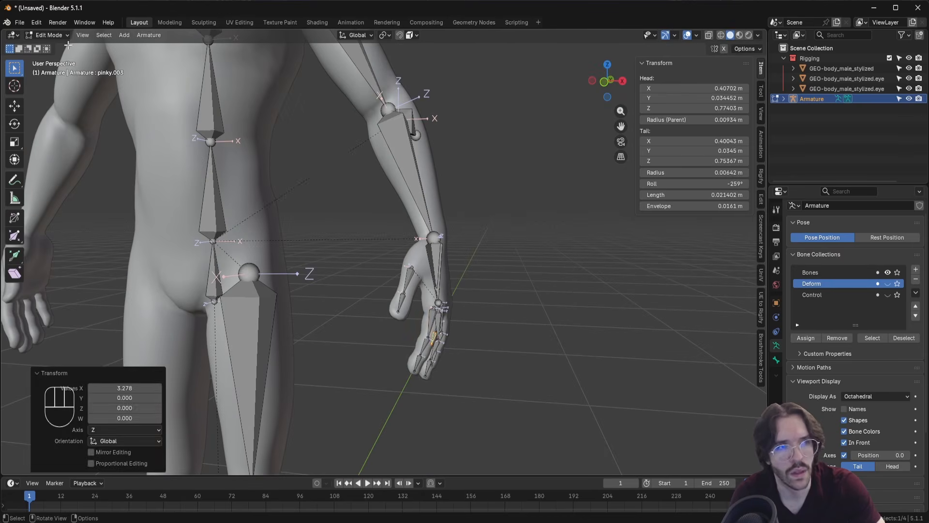
Switch the armature to Pose Mode and bring the lower leg and foot controls into view
{"action": "left_click", "coordinate": [48, 35]}
{"action": "left_click", "coordinate": [58, 71]}
{"action": "mouse_move", "coordinate": [374, 288]}
{"action": "middle_mouse_down", "text": "shift"}
{"action": "mouse_move", "coordinate": [361, 261]}
{"action": "mouse_move", "coordinate": [374, 288]}
{"action": "middle_mouse_up", "text": "shift"}
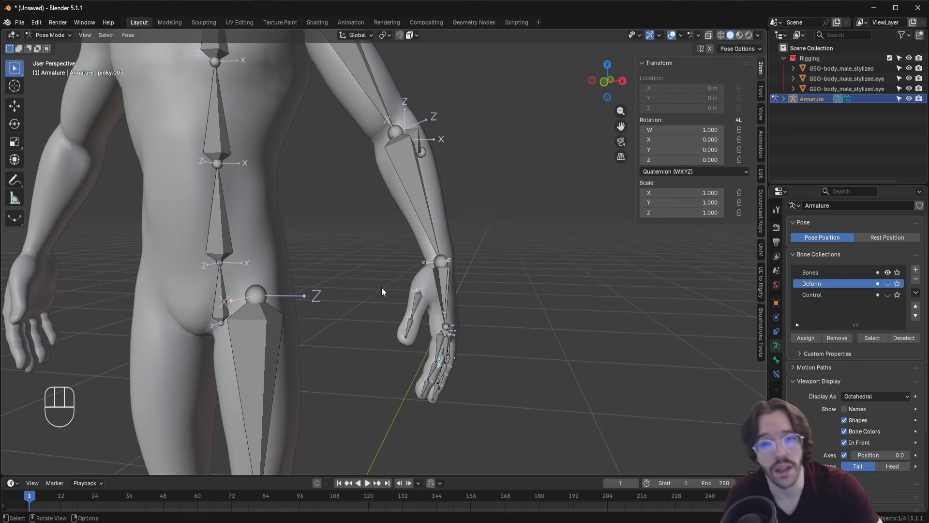
{"action": "middle_click_drag", "start_coordinate": [326, 371], "coordinate": [402, 272], "text": "shift"}
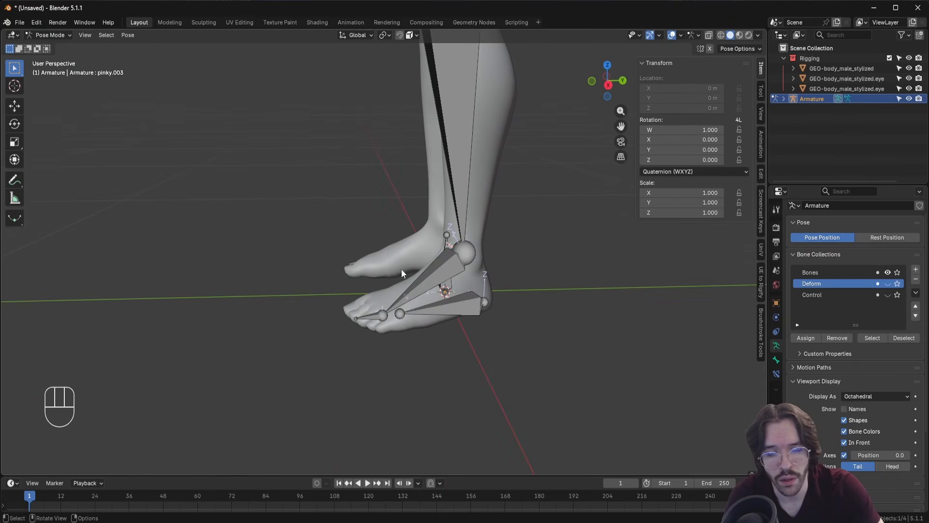
Add an IK constraint to the calf bone with IK_leg as its target, and open the calf's bone constraint settings
{"action": "left_click", "coordinate": [433, 275]}
{"action": "scroll", "coordinate": [416, 281], "scroll_direction": "left", "scroll_amount": 5, "text": "shift"}
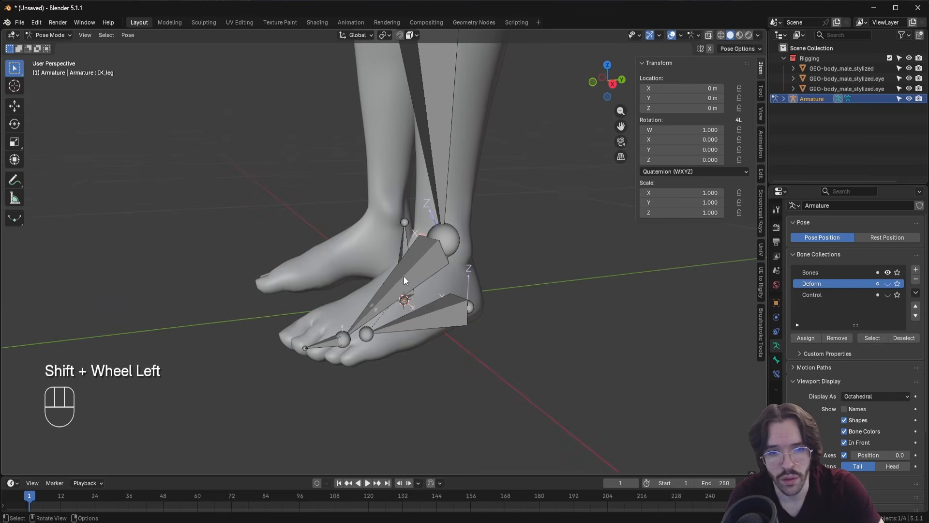
{"action": "left_click", "coordinate": [405, 276], "text": "alt"}
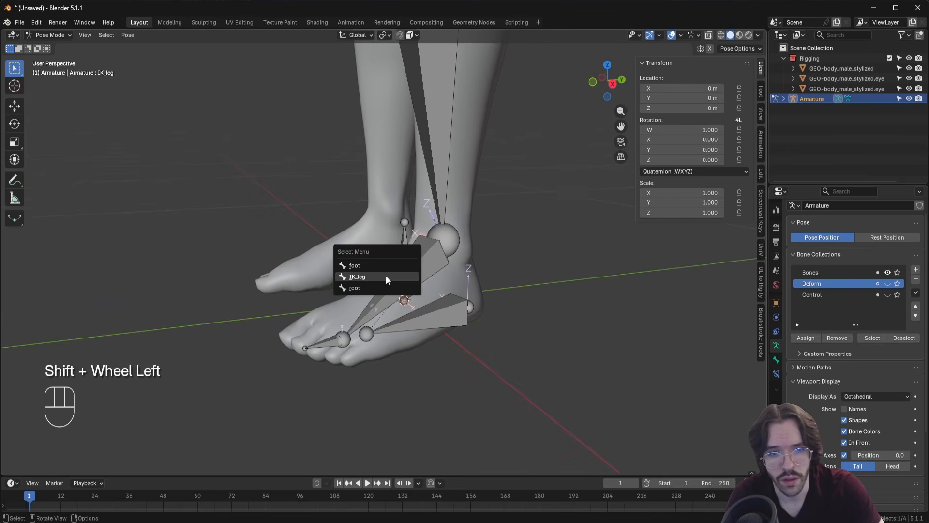
{"action": "left_click", "coordinate": [386, 275]}
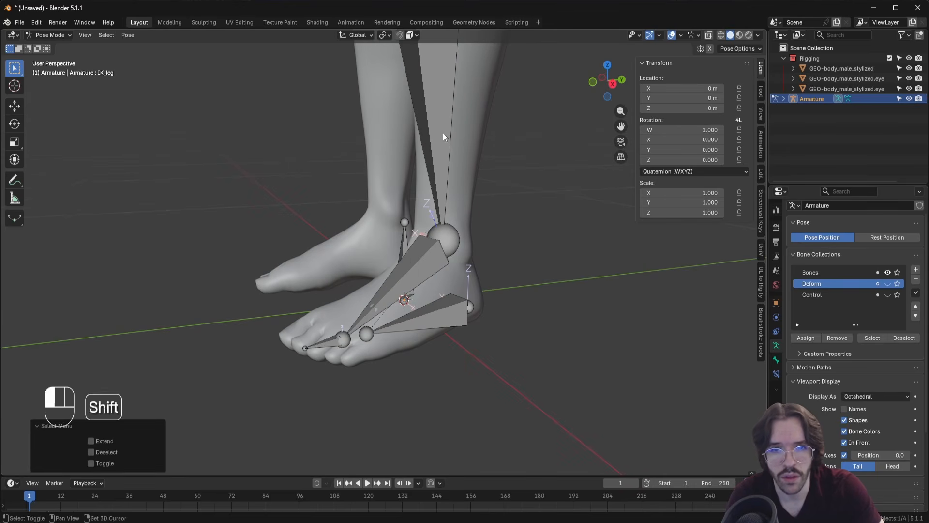
{"action": "left_click", "coordinate": [436, 150], "text": "shift"}
{"action": "scroll", "coordinate": [421, 186], "scroll_direction": "down", "scroll_amount": 3}
{"action": "key", "text": "shift+i"}
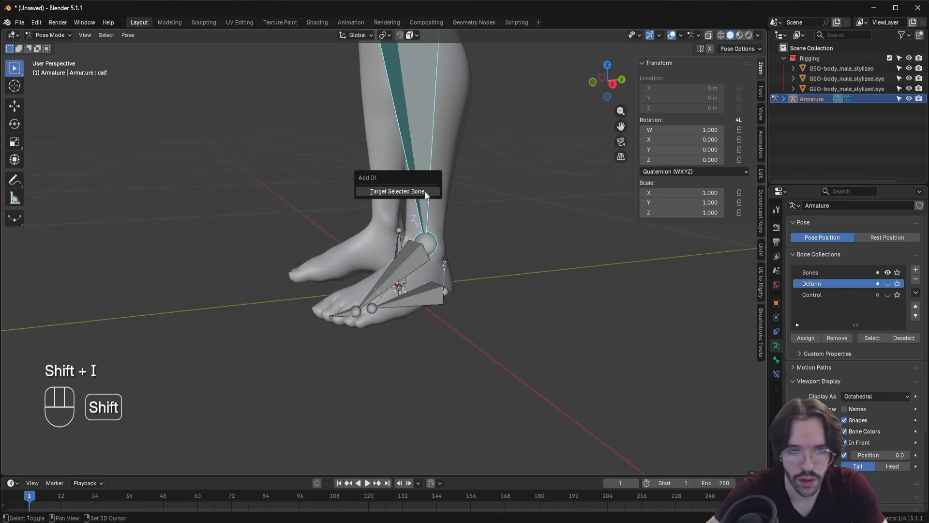
{"action": "left_click", "coordinate": [424, 190]}
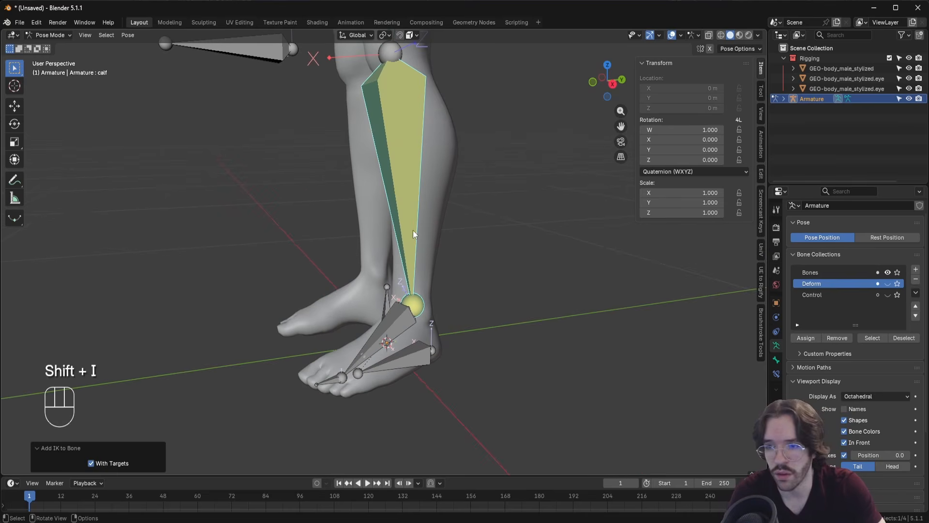
{"action": "left_click", "coordinate": [776, 373]}
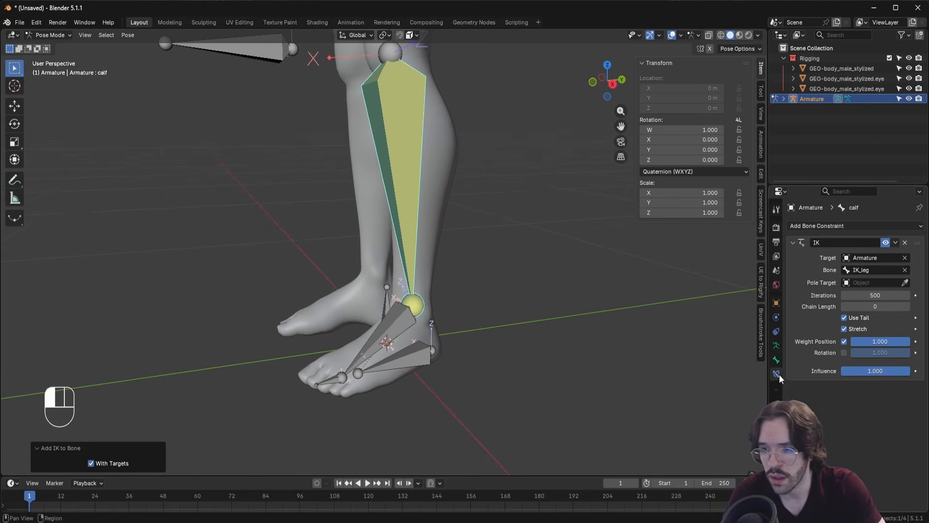
Set the calf IK constraint's chain length to 2 and use the IKT_leg bone as its pole target
{"action": "left_click", "coordinate": [907, 307]}
{"action": "left_click", "coordinate": [907, 307]}
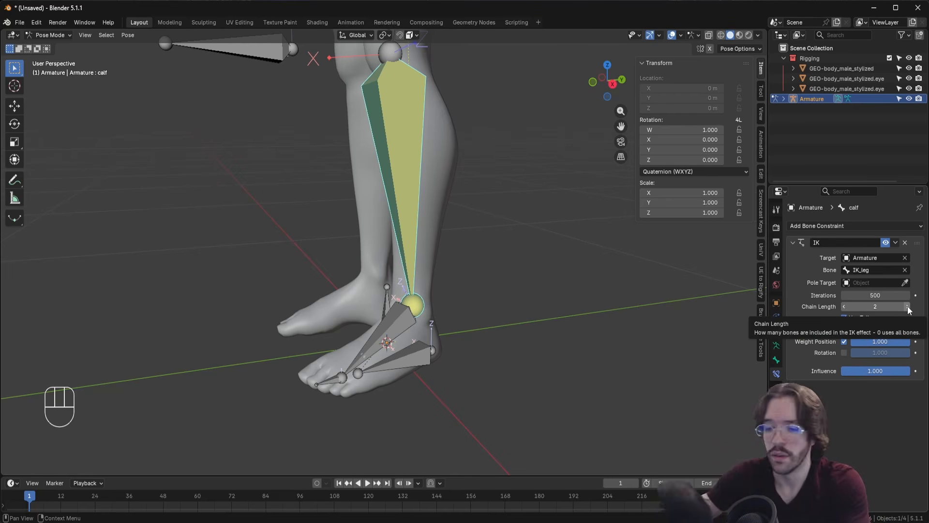
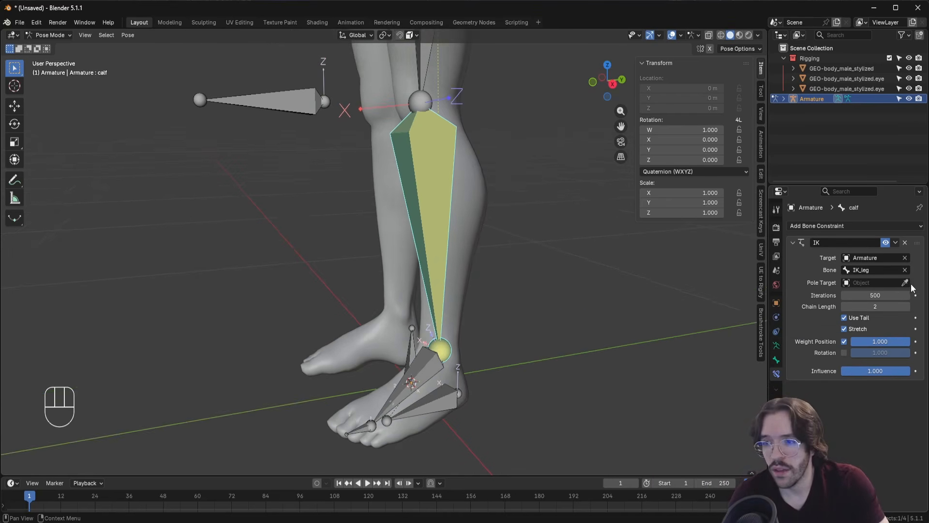
{"action": "left_click", "coordinate": [905, 283]}
{"action": "left_click", "coordinate": [411, 122]}
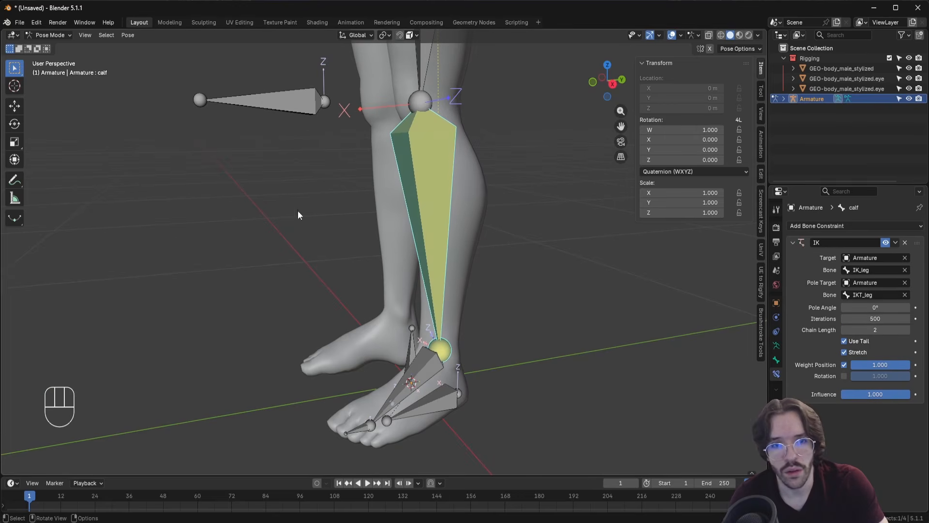
Add a Copy Rotation constraint to the foot bone targeting the armature's IK_leg bone, with target and owner both in Pose Space
{"action": "scroll", "coordinate": [364, 146], "scroll_direction": "down", "scroll_amount": 3}
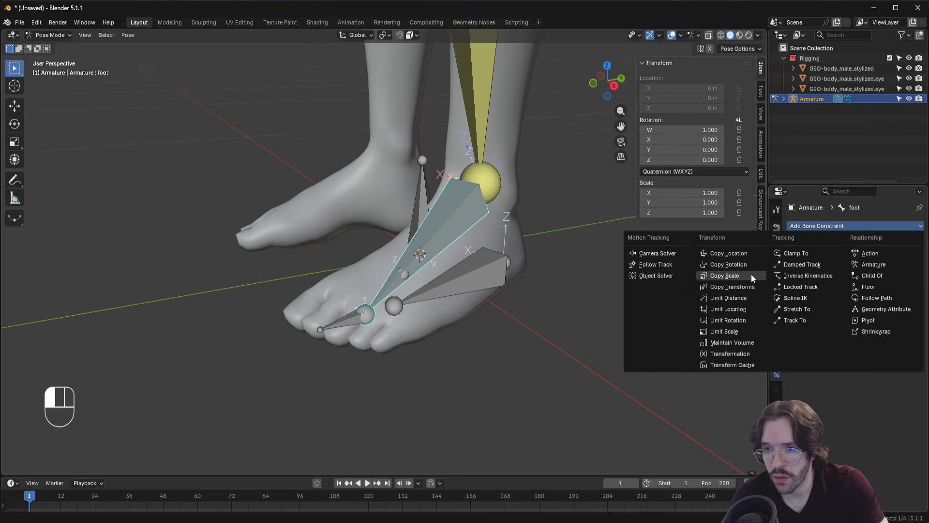
{"action": "left_click", "coordinate": [745, 266]}
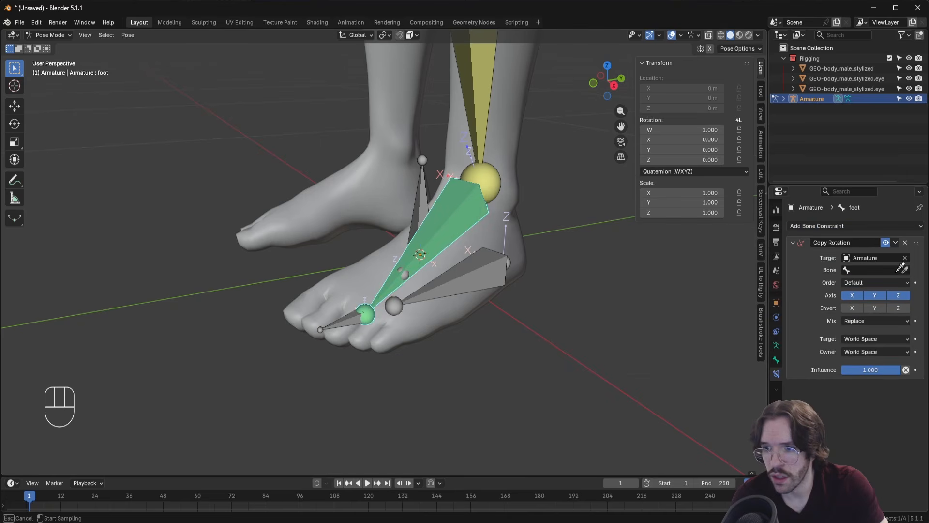
{"action": "left_click", "coordinate": [881, 270]}
{"action": "left_click", "coordinate": [836, 358]}
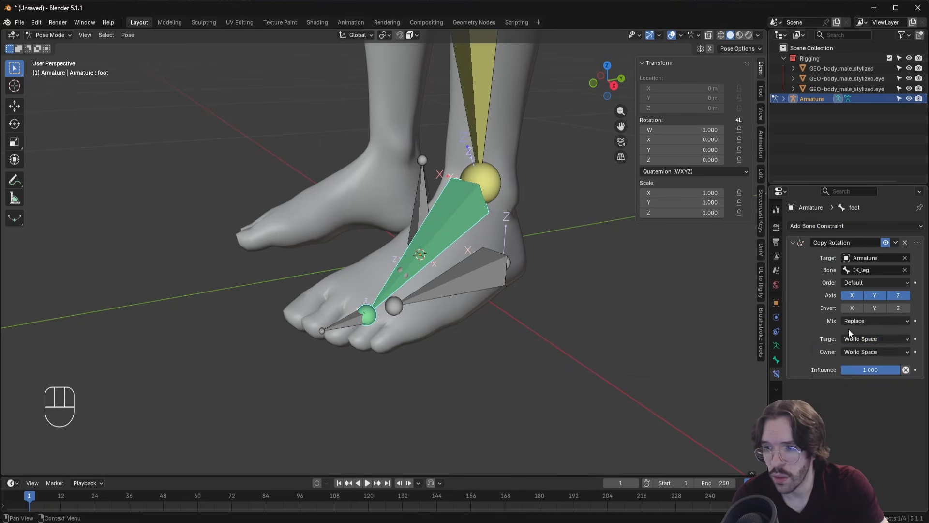
{"action": "left_click", "coordinate": [852, 338]}
{"action": "left_click", "coordinate": [838, 375]}
{"action": "left_click", "coordinate": [852, 352]}
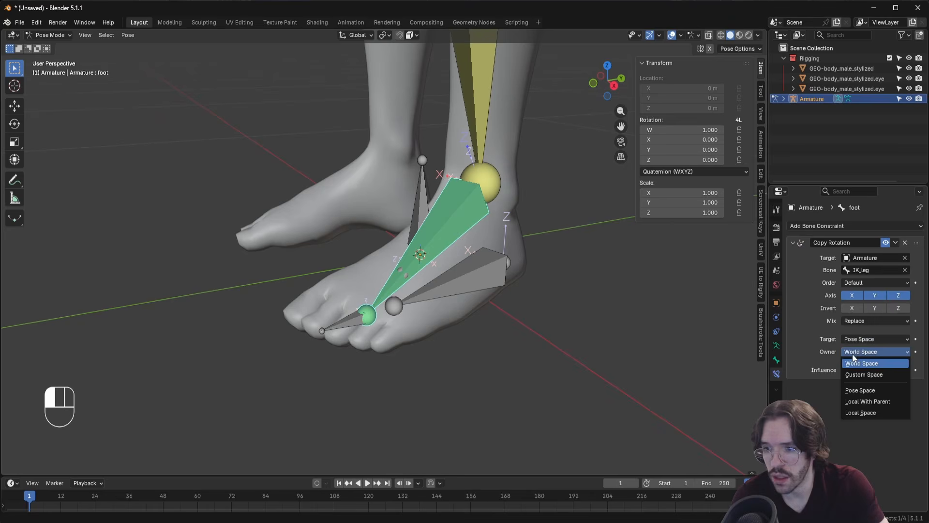
{"action": "left_click", "coordinate": [855, 387]}
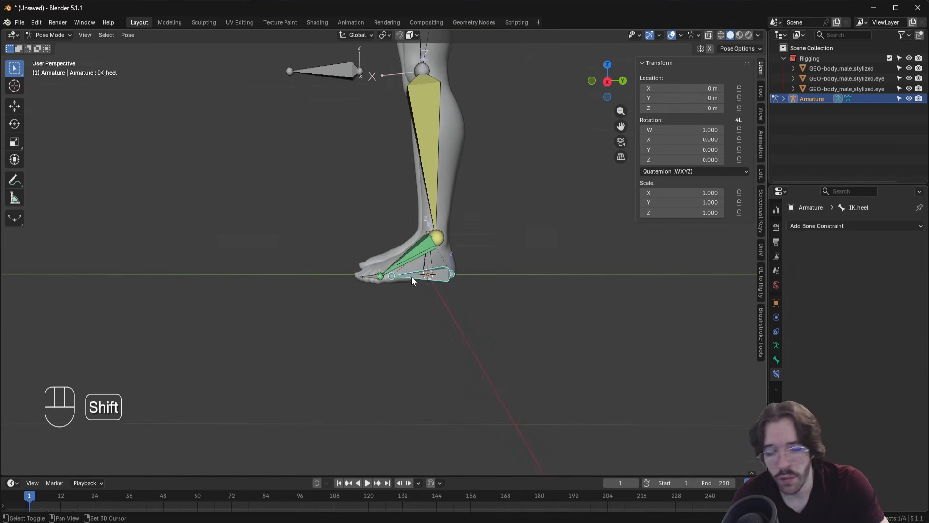
Test the leg rig by moving and rotating IK_heel and moving the IKT_leg pole bone, cancelling each transform
{"action": "middle_click_drag", "start_coordinate": [411, 276], "coordinate": [399, 315], "text": "shift"}
{"action": "key", "text": "g"}
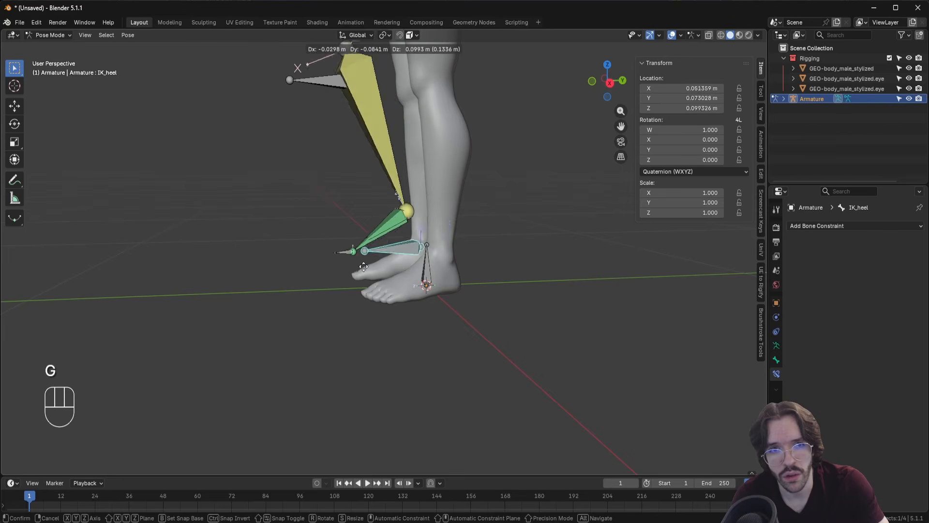
{"action": "right_click", "coordinate": [391, 278]}
{"action": "middle_click_drag", "start_coordinate": [387, 282], "coordinate": [422, 294]}
{"action": "key", "text": "r"}
{"action": "key", "text": "z"}
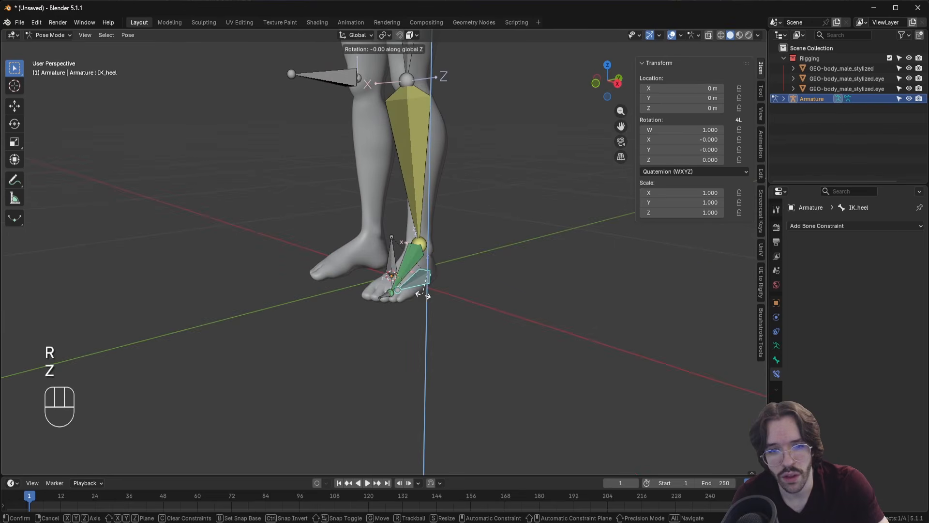
{"action": "right_click", "coordinate": [432, 309]}
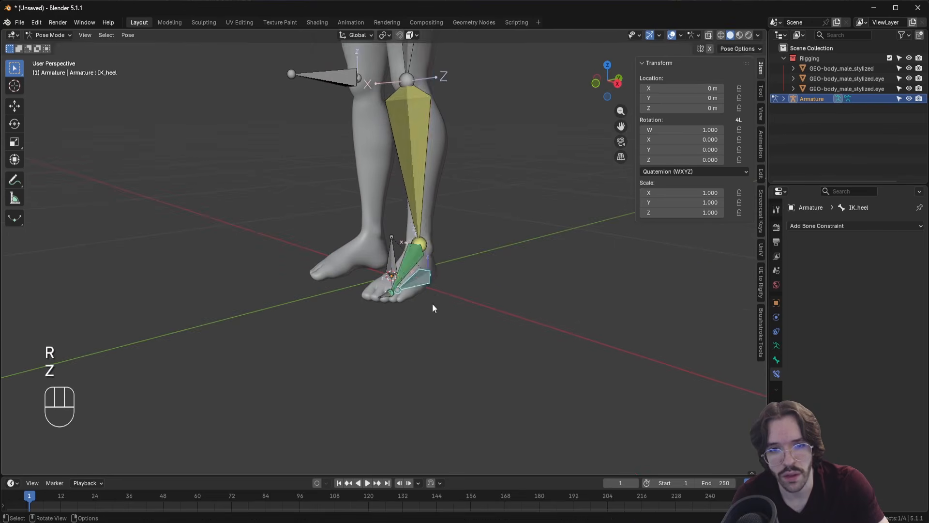
{"action": "key", "text": "g"}
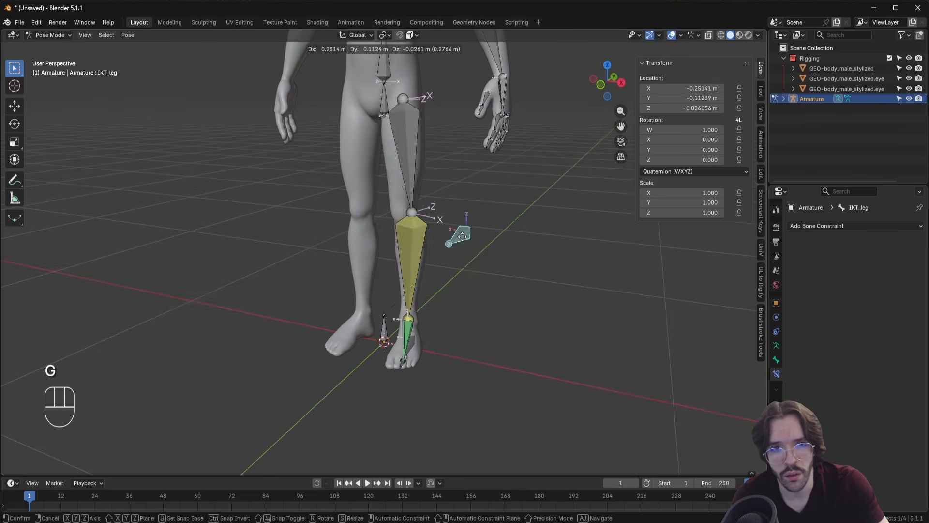
{"action": "right_click", "coordinate": [439, 204]}
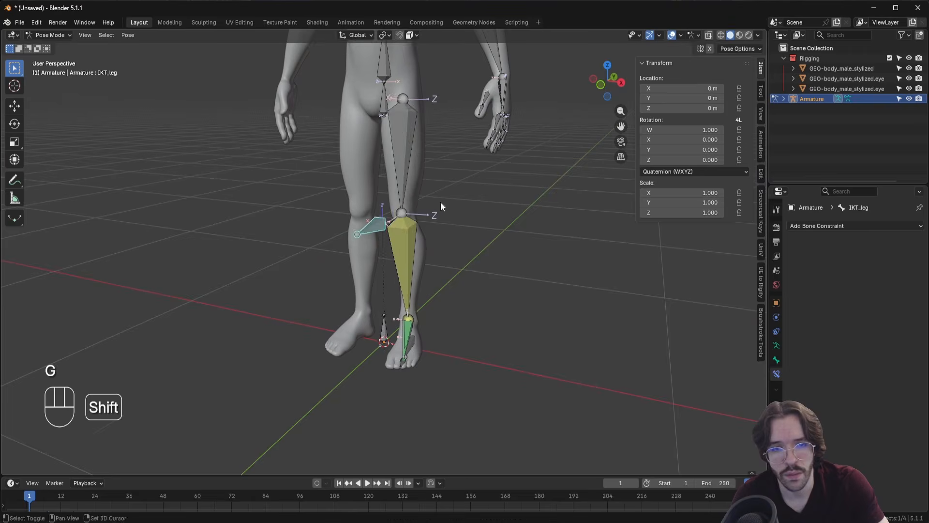
Add an IK constraint to the forearm bone with the IK_arm bone as its target
{"action": "left_click", "coordinate": [451, 355]}
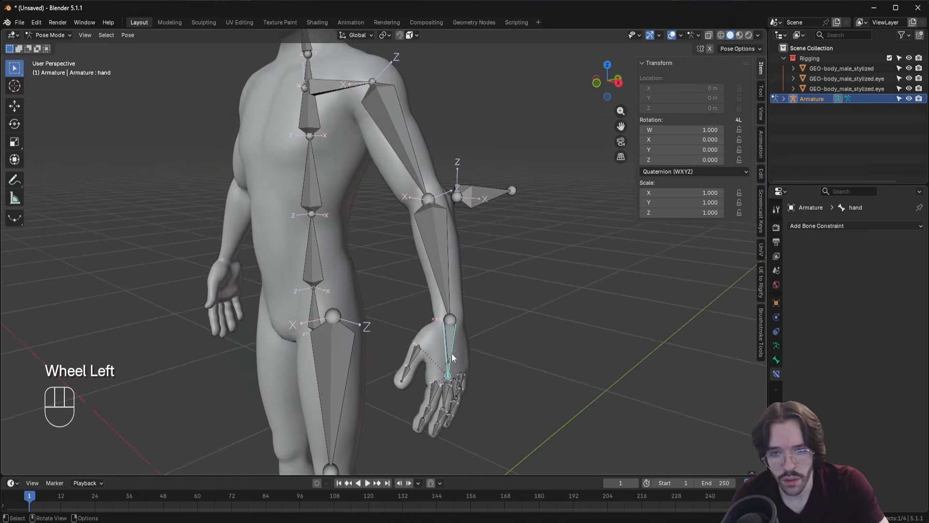
{"action": "middle_click_drag", "start_coordinate": [451, 358], "coordinate": [444, 318], "text": "shift"}
{"action": "scroll", "coordinate": [445, 318], "scroll_direction": "up", "scroll_amount": 3}
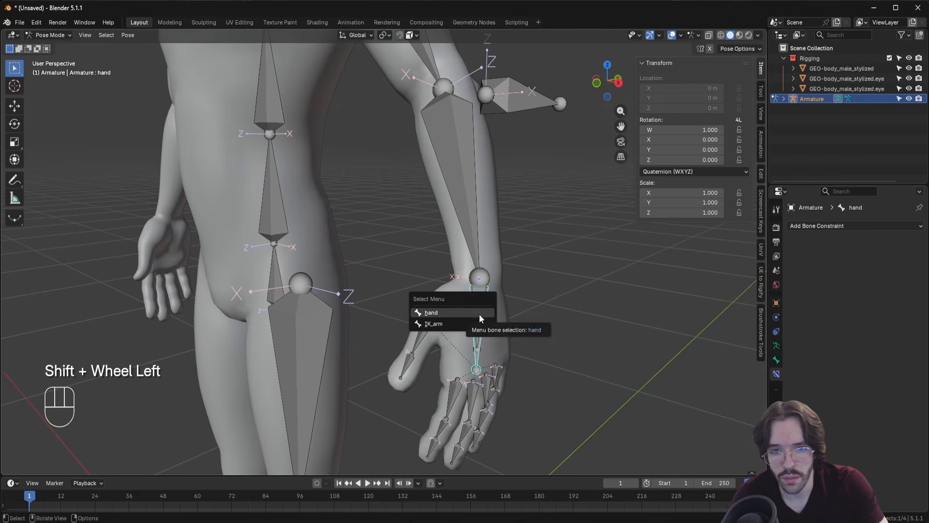
{"action": "left_click", "coordinate": [474, 323]}
{"action": "left_click", "coordinate": [466, 171], "text": "shift"}
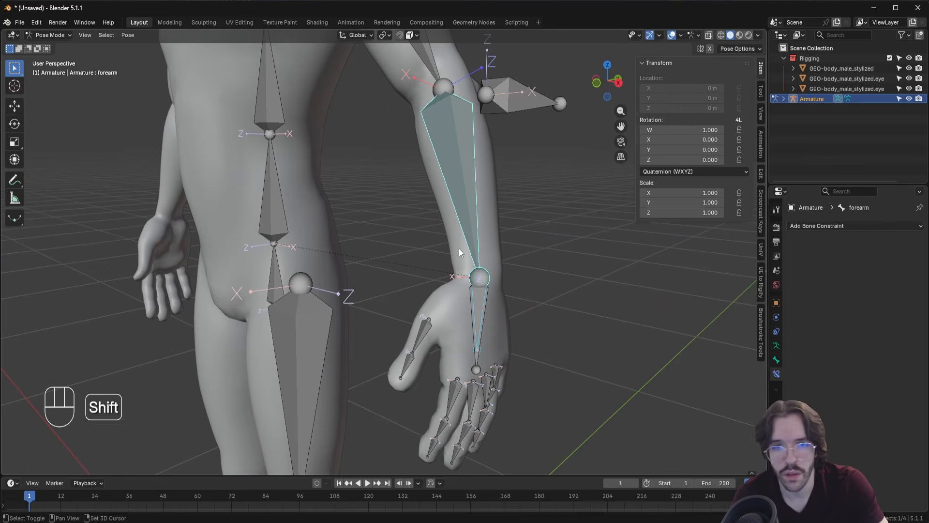
{"action": "key", "text": "shift+i"}
{"action": "left_click", "coordinate": [459, 248]}
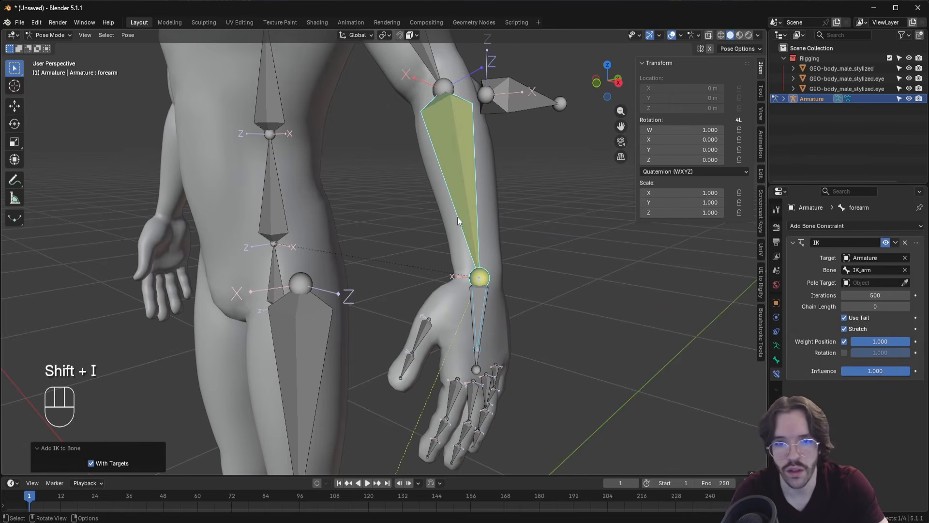
Set the forearm IK constraint's chain length to 2 and use the IKT_arm bone as its pole target
{"action": "left_click", "coordinate": [906, 307]}
{"action": "left_click", "coordinate": [906, 307]}
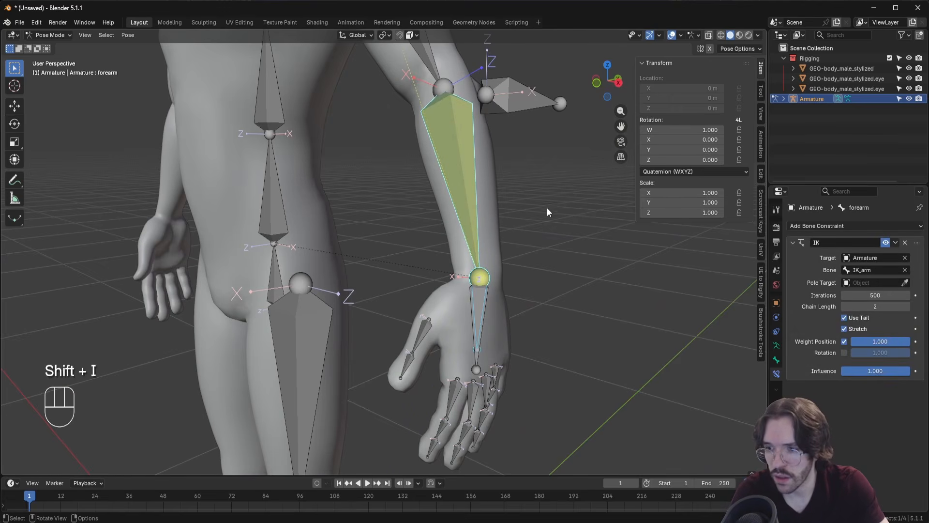
{"action": "scroll", "coordinate": [532, 215], "scroll_direction": "down", "scroll_amount": 2}
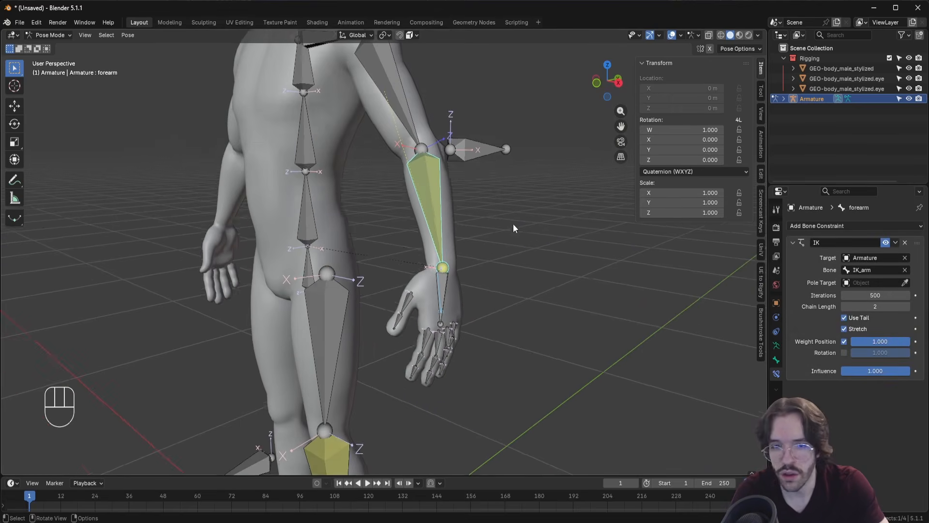
{"action": "left_click", "coordinate": [480, 136]}
{"action": "left_click", "coordinate": [479, 137]}
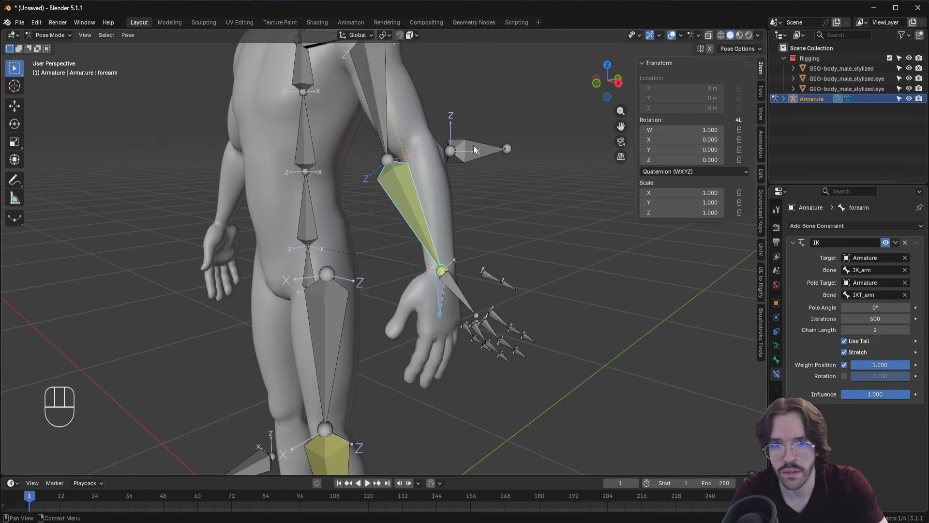
Set the forearm IK constraint's pole angle to 180° to line the arm bones up with the mesh
{"action": "left_click_drag", "start_coordinate": [875, 308], "coordinate": [827, 308]}
{"action": "middle_click_drag", "start_coordinate": [614, 335], "coordinate": [580, 227]}
{"action": "left_click_drag", "start_coordinate": [856, 309], "coordinate": [927, 309]}
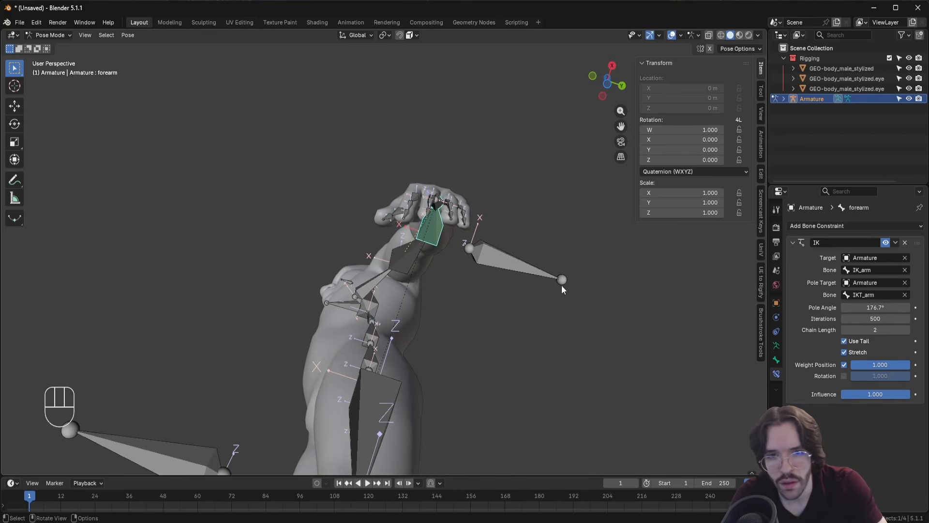
{"action": "mouse_move", "coordinate": [561, 286]}
{"action": "middle_mouse_down"}
{"action": "mouse_move", "coordinate": [573, 274]}
{"action": "mouse_move", "coordinate": [576, 283]}
{"action": "middle_mouse_up"}
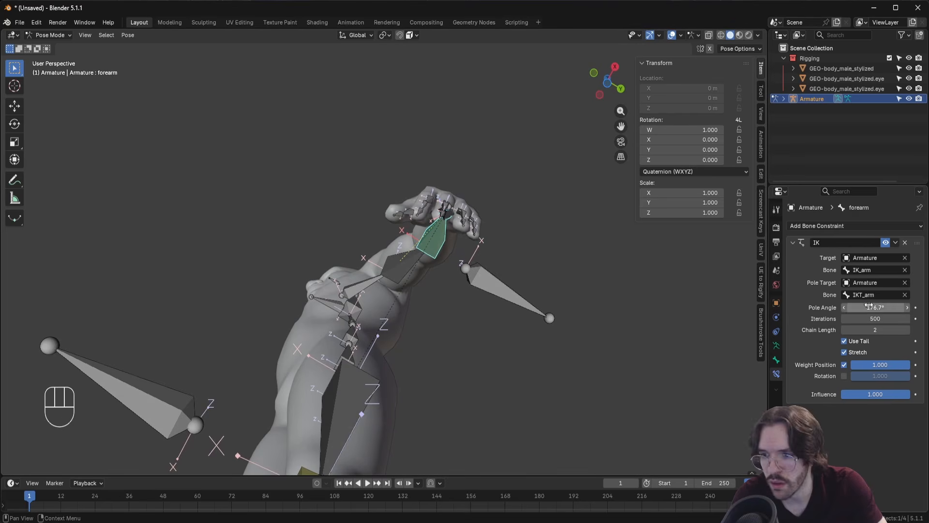
{"action": "type", "text": "0"}
{"action": "key", "text": "Return"}
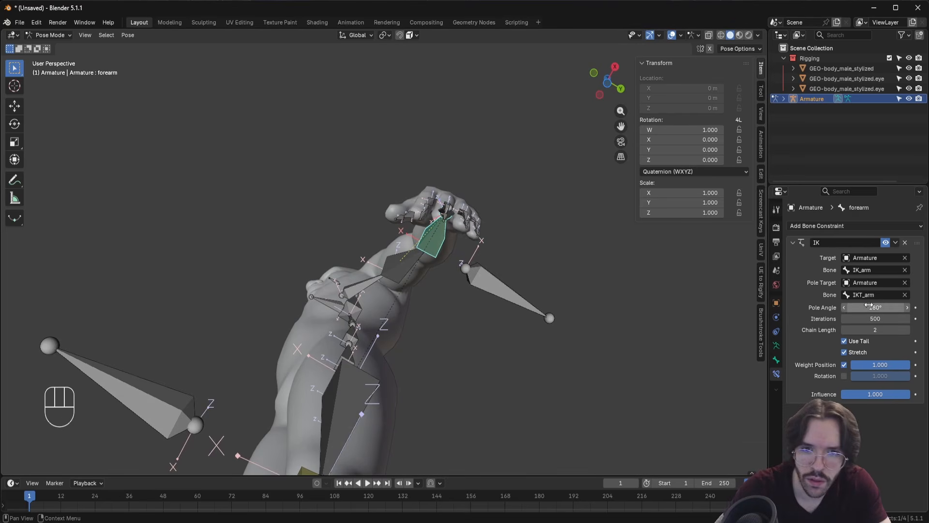
{"action": "key", "text": "ctrl+z"}
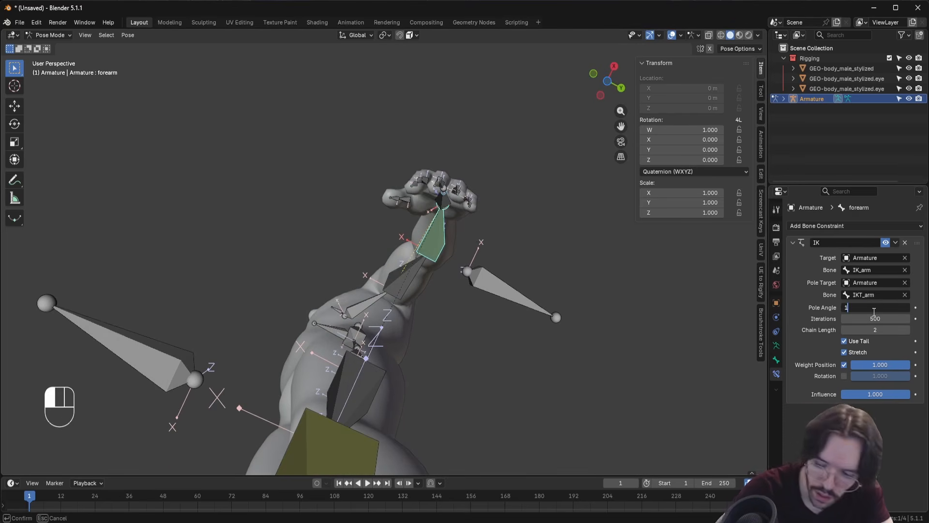
Add a Copy Rotation constraint to the hand bone, targeting the armature's IK_arm bone
{"action": "middle_click_drag", "start_coordinate": [407, 202], "coordinate": [422, 292]}
{"action": "scroll", "coordinate": [433, 312], "scroll_direction": "down", "scroll_amount": 2}
{"action": "left_click", "coordinate": [426, 304]}
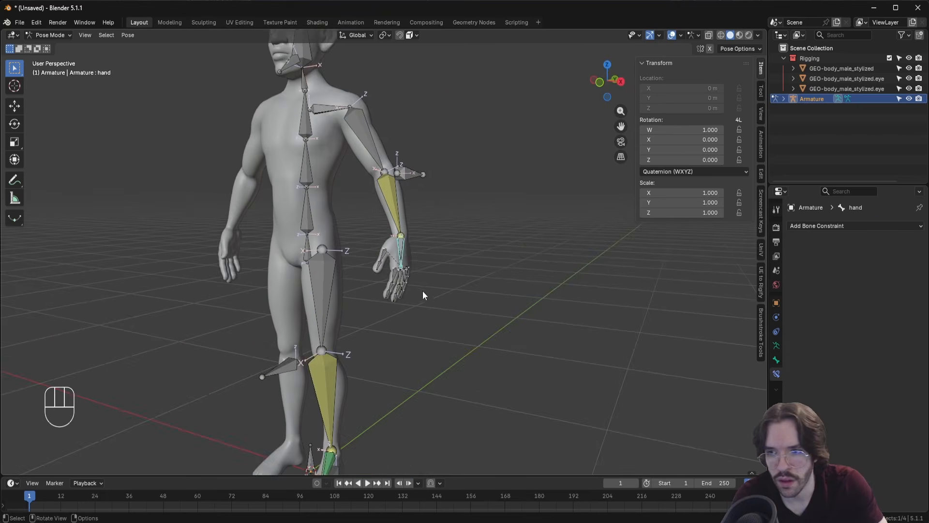
{"action": "scroll", "coordinate": [422, 280], "scroll_direction": "up", "scroll_amount": 3}
{"action": "left_click", "coordinate": [822, 226]}
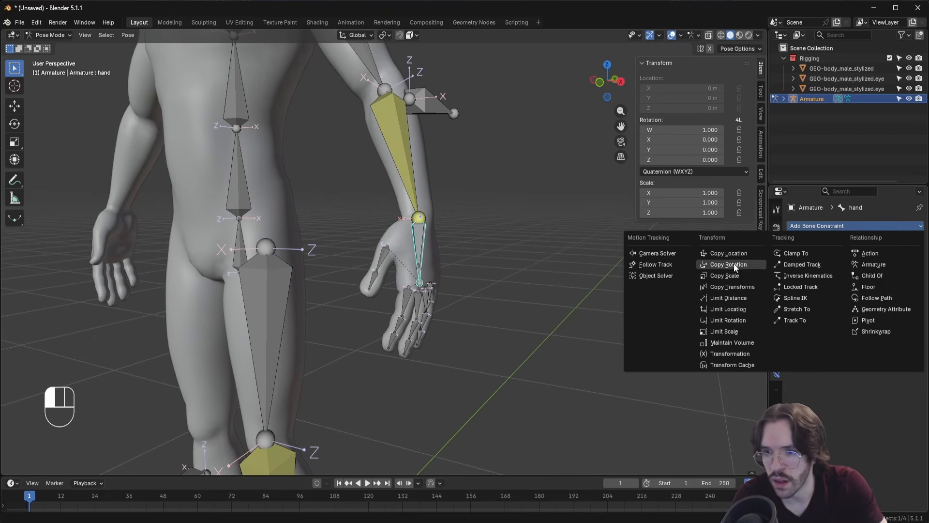
{"action": "left_click", "coordinate": [734, 264]}
{"action": "left_click", "coordinate": [428, 215]}
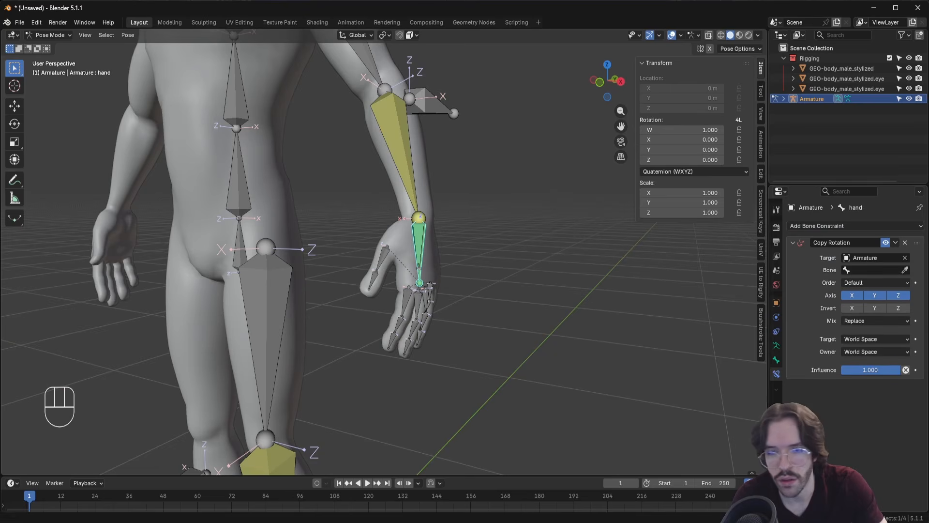
{"action": "left_click", "coordinate": [419, 247]}
Set both the target and owner of the hand's Copy Rotation constraint to Pose Space
{"action": "left_click", "coordinate": [874, 338]}
{"action": "left_click", "coordinate": [829, 378]}
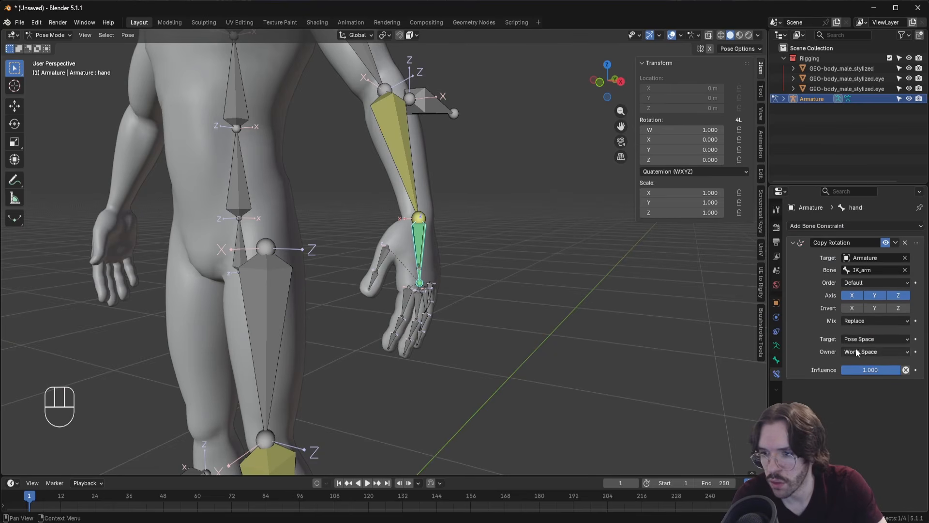
{"action": "left_click", "coordinate": [855, 350]}
{"action": "left_click", "coordinate": [856, 390]}
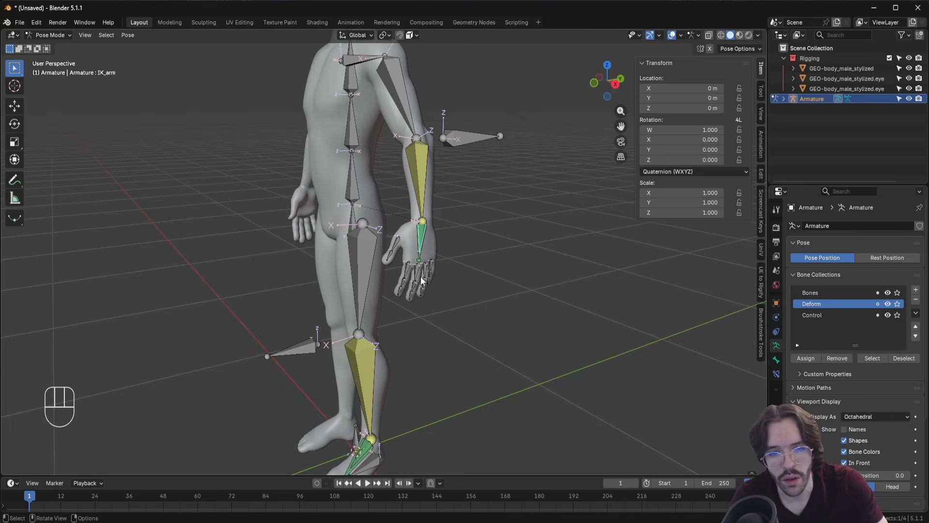
Test the arm rig by moving the IK_arm bone up in front of the torso and rotating it freely
{"action": "left_click", "coordinate": [422, 243]}
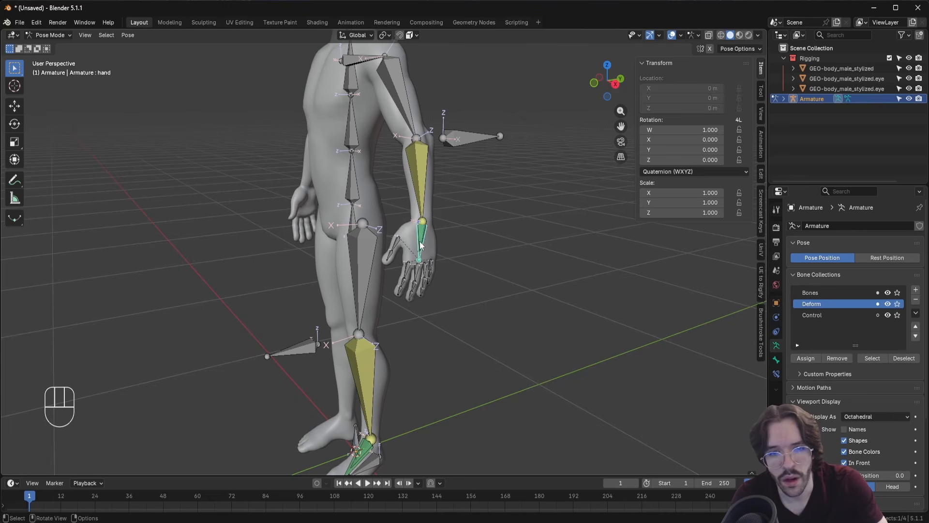
{"action": "left_click", "coordinate": [422, 243]}
{"action": "middle_click_drag", "start_coordinate": [443, 298], "coordinate": [447, 286]}
{"action": "key", "text": "g"}
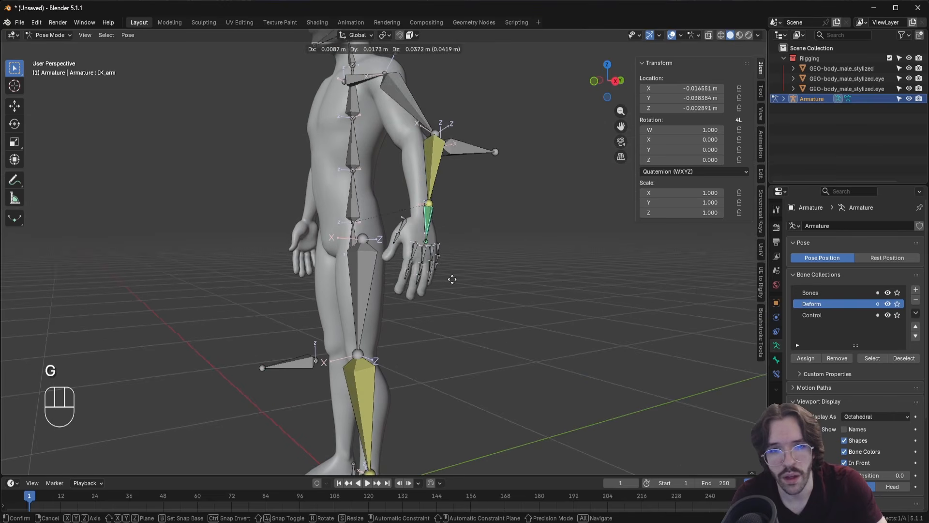
{"action": "left_click", "coordinate": [362, 226]}
{"action": "key", "text": "r"}
{"action": "key", "text": "r"}
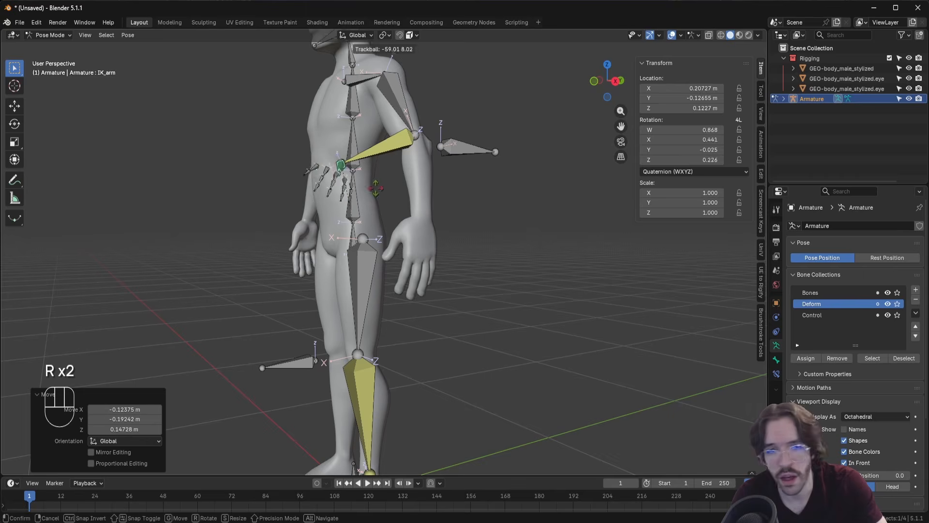
Clear all pose transforms on every bone and switch the armature to Edit Mode
{"action": "left_click", "coordinate": [127, 35]}
{"action": "mouse_move", "coordinate": [143, 56]}
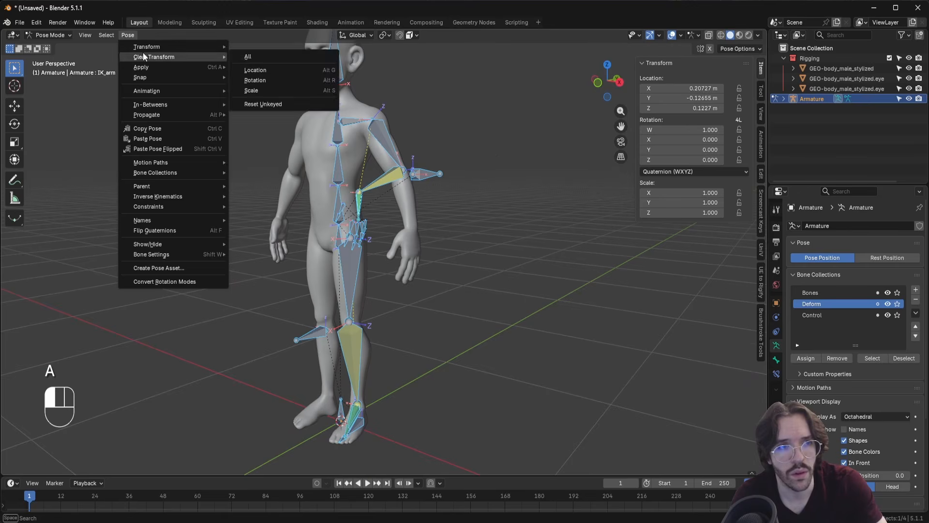
{"action": "left_click", "coordinate": [252, 58]}
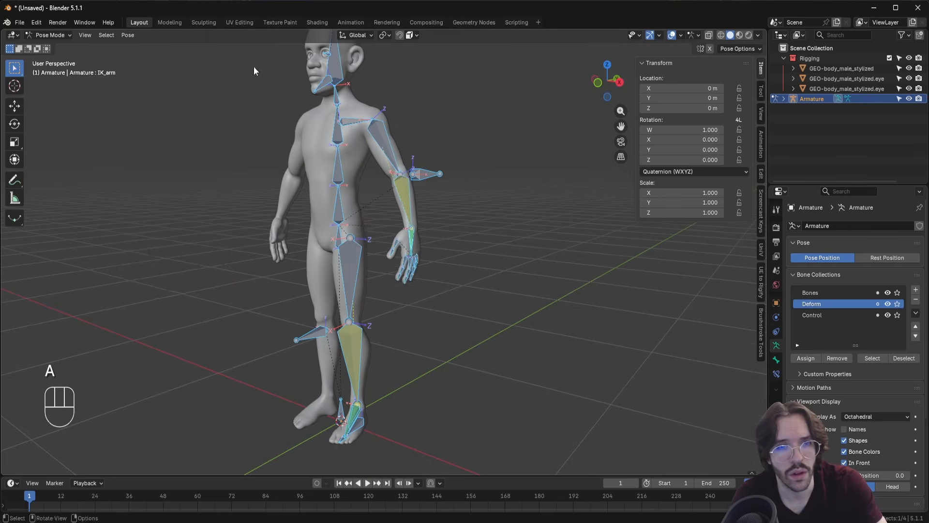
{"action": "middle_click_drag", "start_coordinate": [358, 262], "coordinate": [368, 236], "text": "shift"}
{"action": "scroll", "coordinate": [377, 262], "scroll_direction": "up", "scroll_amount": 2}
{"action": "middle_click_drag", "start_coordinate": [399, 315], "coordinate": [430, 312]}
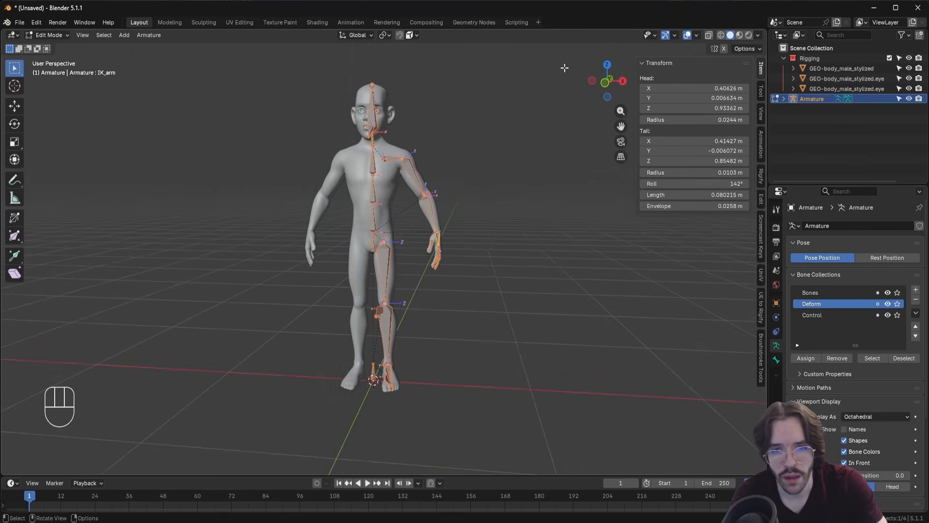
Batch rename all arm, leg and eye bones on the armature's existing side by adding the suffix .l to their names
{"action": "left_click", "coordinate": [606, 85]}
{"action": "left_click_drag", "start_coordinate": [377, 150], "coordinate": [456, 374]}
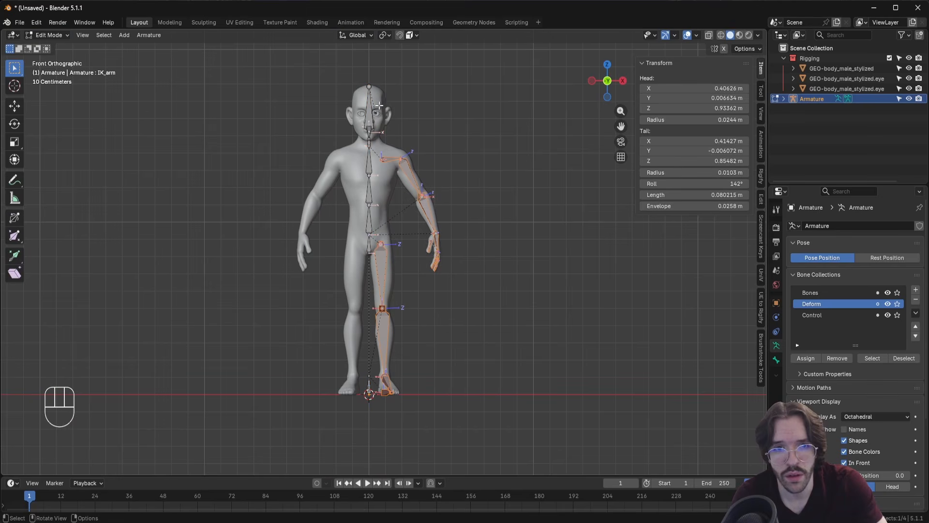
{"action": "scroll", "coordinate": [379, 104], "scroll_direction": "up", "scroll_amount": 2}
{"action": "middle_click_drag", "start_coordinate": [370, 79], "coordinate": [457, 291], "text": "shift"}
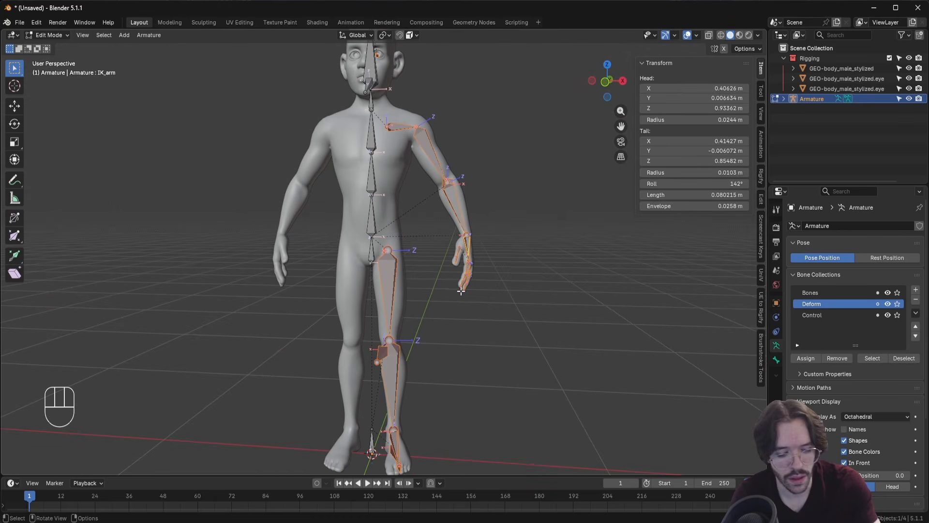
{"action": "key", "text": "ctrl+F2"}
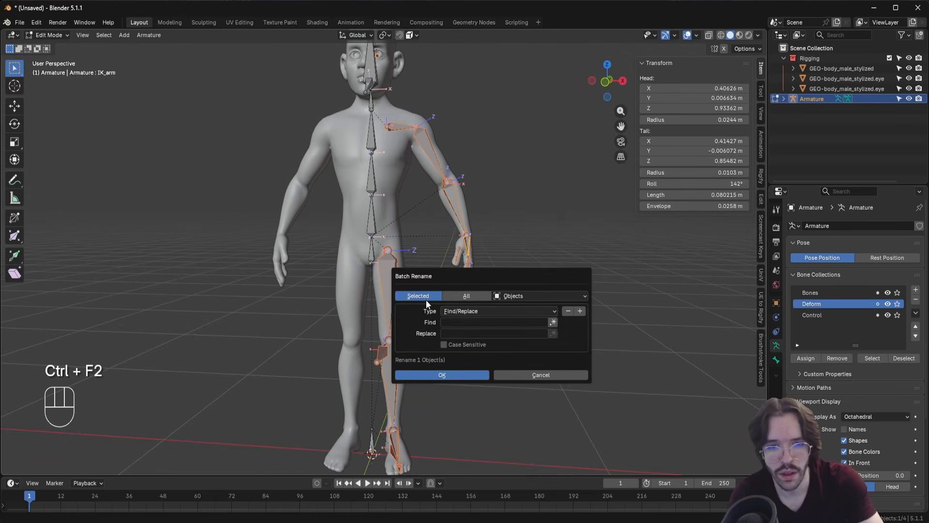
{"action": "left_click", "coordinate": [533, 296]}
{"action": "left_click", "coordinate": [575, 356]}
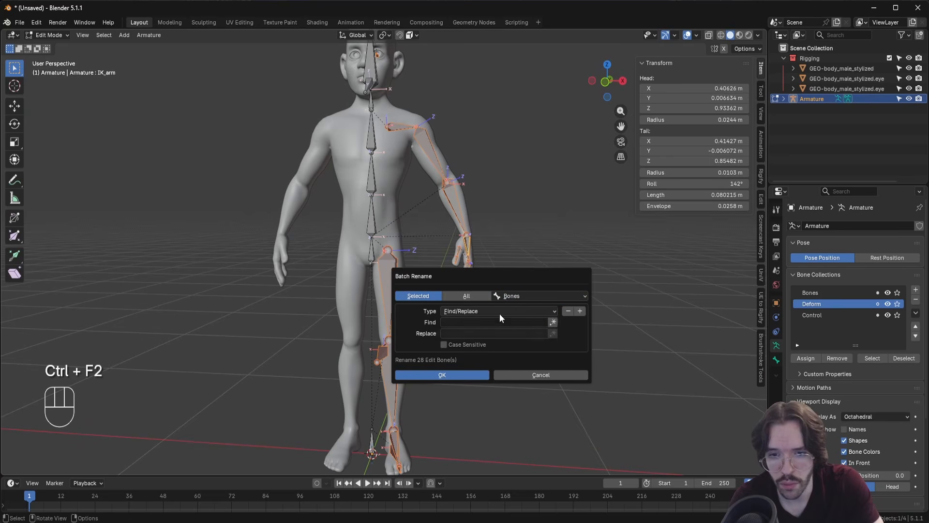
{"action": "left_click", "coordinate": [460, 314]}
{"action": "left_click", "coordinate": [462, 330]}
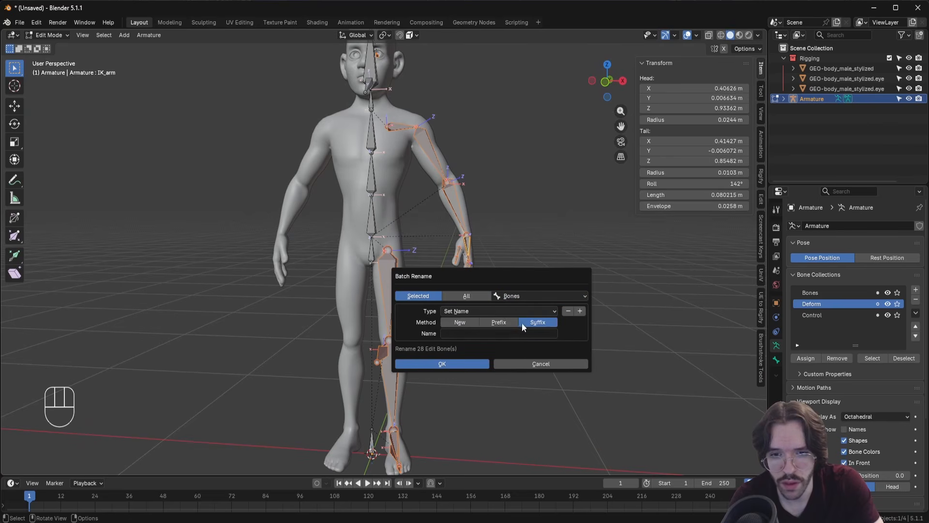
{"action": "left_click", "coordinate": [489, 332]}
{"action": "type", "text": ".r"}
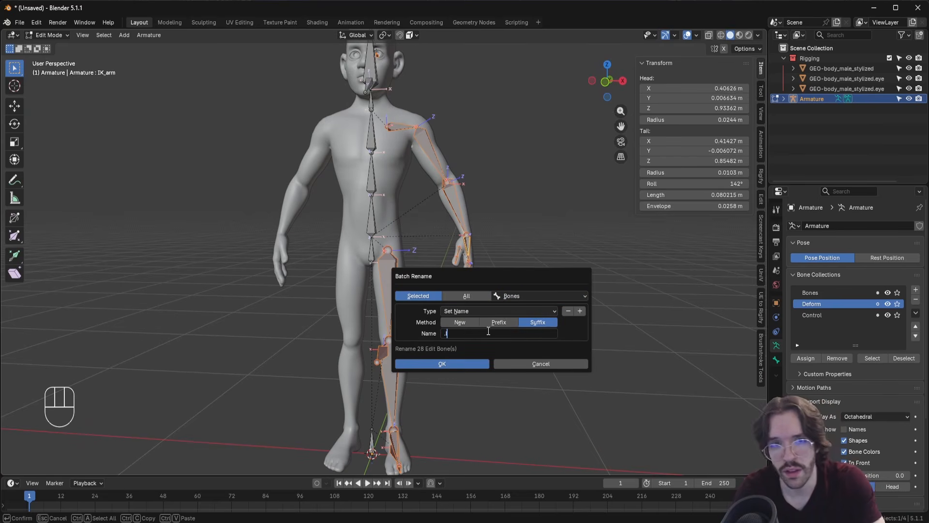
{"action": "left_click", "coordinate": [461, 365]}
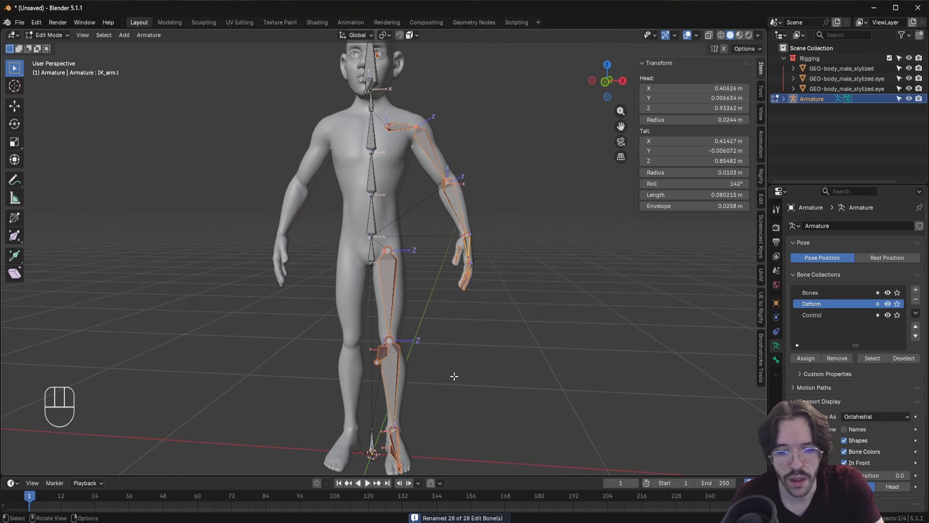
Symmetrize all bones of the armature to create the limbs on the opposite side
{"action": "left_click", "coordinate": [776, 360]}
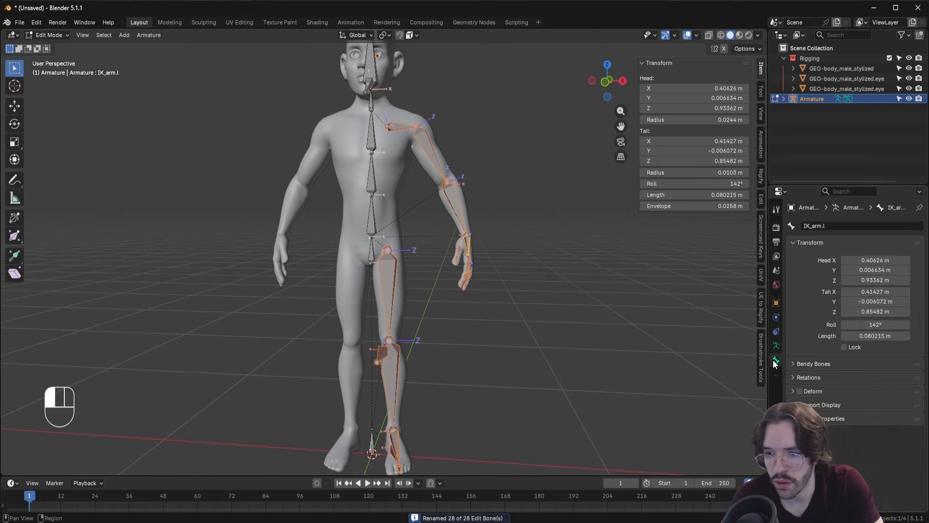
{"action": "scroll", "coordinate": [652, 300], "scroll_direction": "down", "scroll_amount": 3}
{"action": "key", "text": "a"}
{"action": "left_click", "coordinate": [149, 34]}
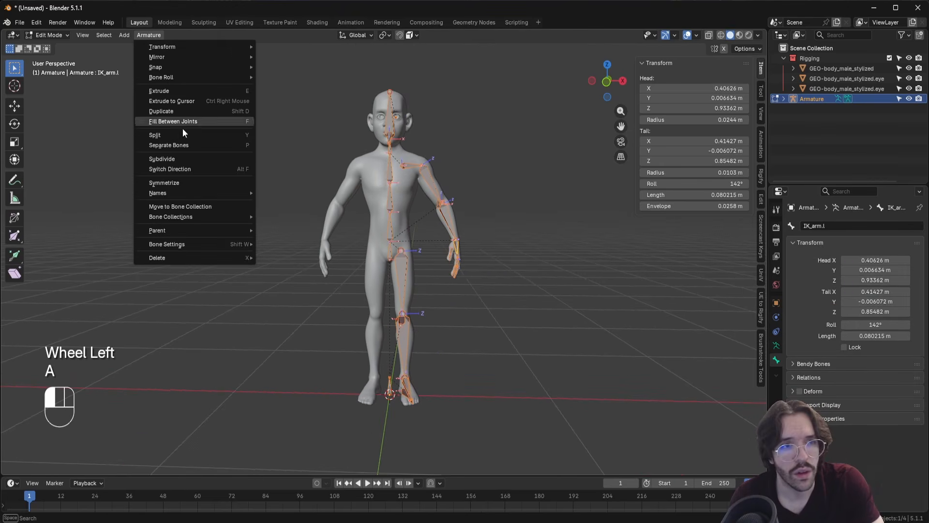
{"action": "left_click", "coordinate": [234, 179]}
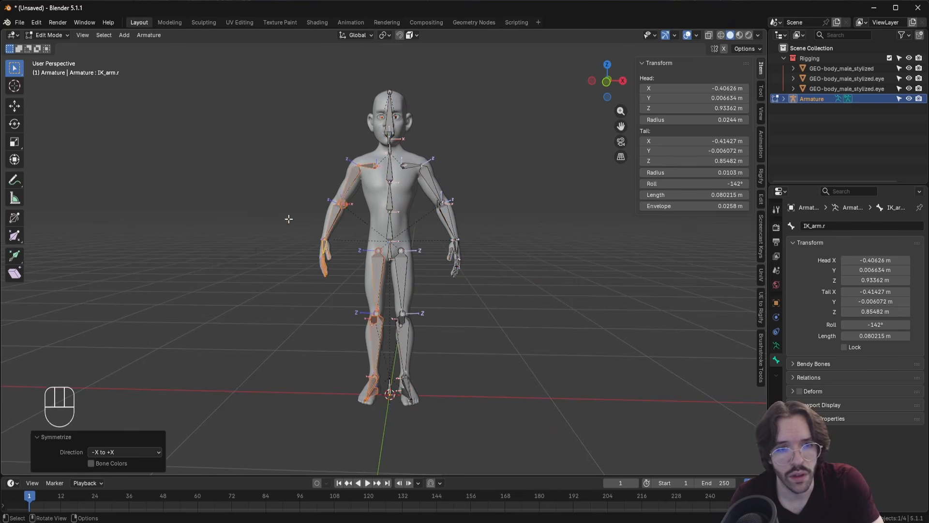
Check the mirrored forearm and upper arm bones, and return the armature to Object Mode
{"action": "scroll", "coordinate": [329, 211], "scroll_direction": "up", "scroll_amount": 3}
{"action": "middle_click_drag", "start_coordinate": [332, 213], "coordinate": [380, 260]}
{"action": "left_click", "coordinate": [325, 261]}
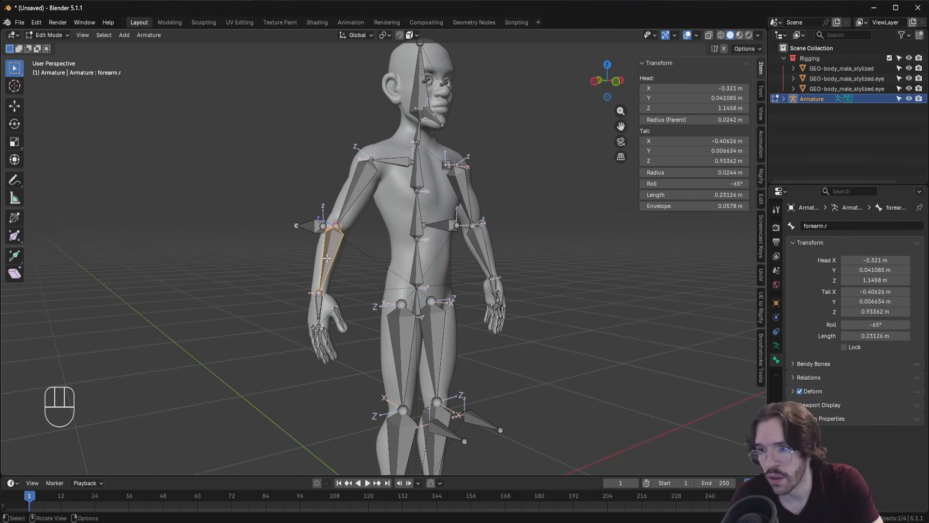
{"action": "left_click", "coordinate": [354, 193]}
{"action": "left_click", "coordinate": [334, 250]}
{"action": "left_click", "coordinate": [351, 206]}
{"action": "scroll", "coordinate": [350, 270], "scroll_direction": "down", "scroll_amount": 3}
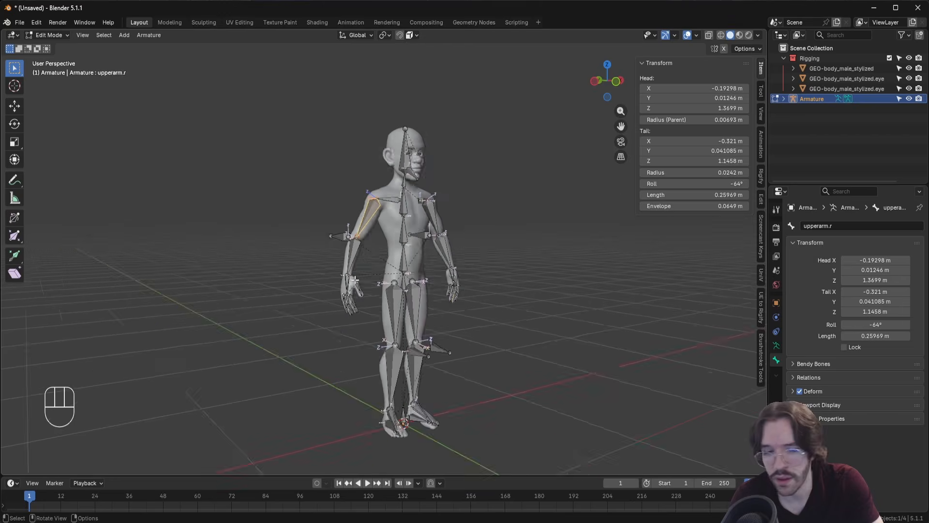
{"action": "middle_click_drag", "start_coordinate": [350, 270], "coordinate": [293, 283]}
{"action": "left_click", "coordinate": [53, 35]}
{"action": "left_click", "coordinate": [46, 44]}
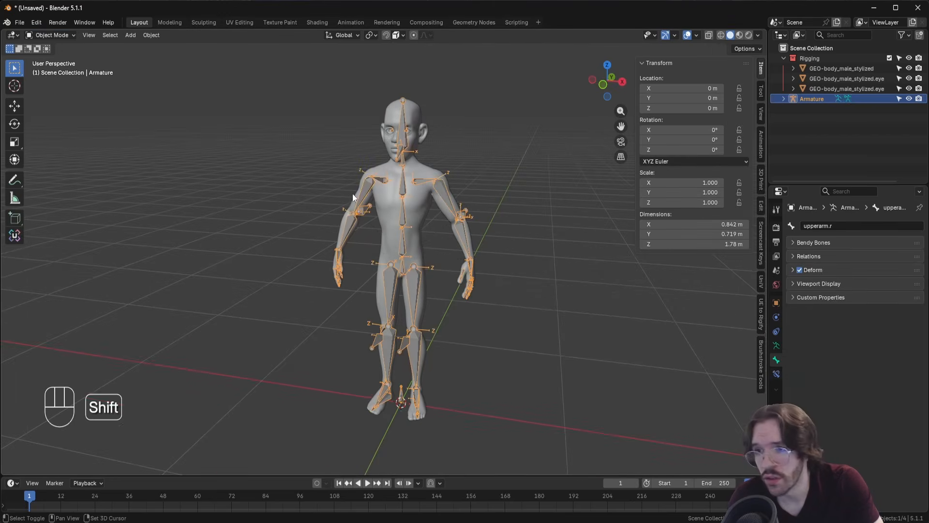
{"action": "middle_click_drag", "start_coordinate": [352, 193], "coordinate": [359, 257], "text": "shift"}
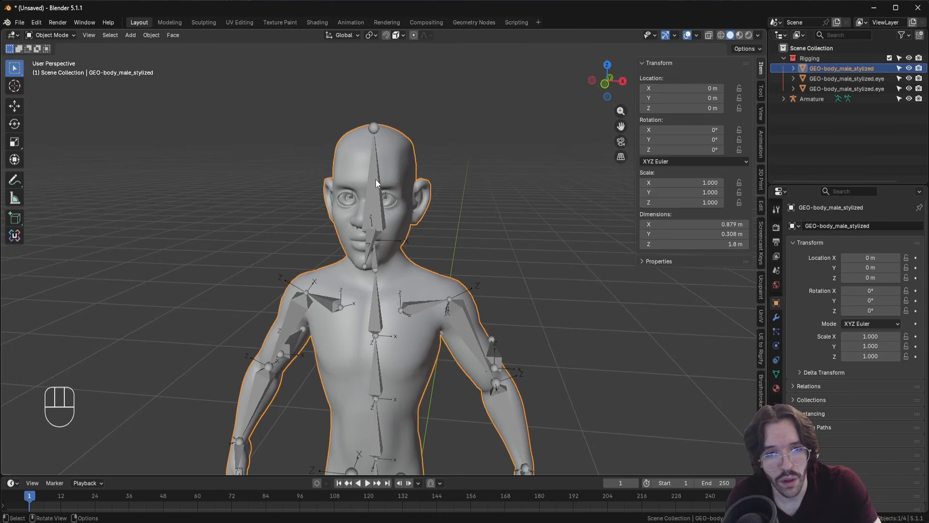
{"action": "middle_click_drag", "start_coordinate": [375, 179], "coordinate": [373, 175]}
{"action": "left_click", "coordinate": [375, 200], "text": "shift"}
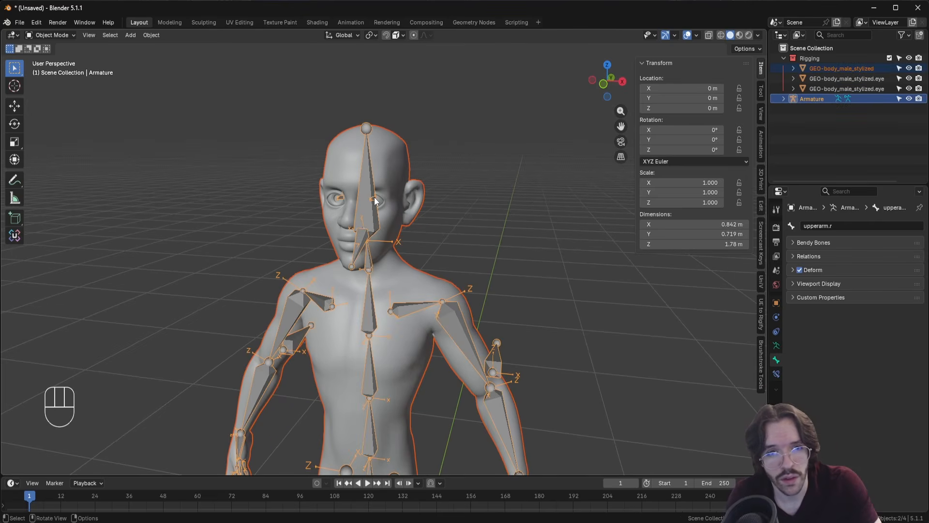
{"action": "key", "text": "ctrl+p"}
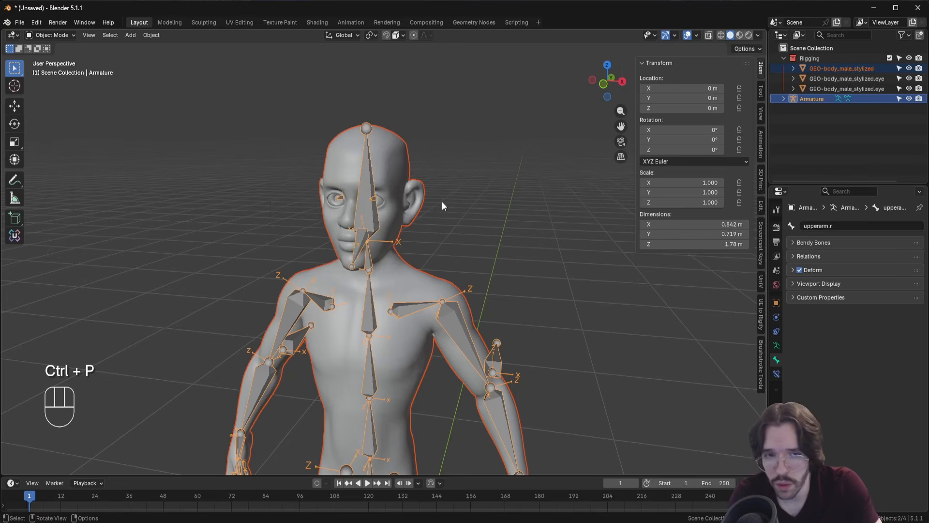
{"action": "scroll", "coordinate": [426, 200], "scroll_direction": "up", "scroll_amount": 1}
{"action": "middle_click_drag", "start_coordinate": [391, 195], "coordinate": [437, 196]}
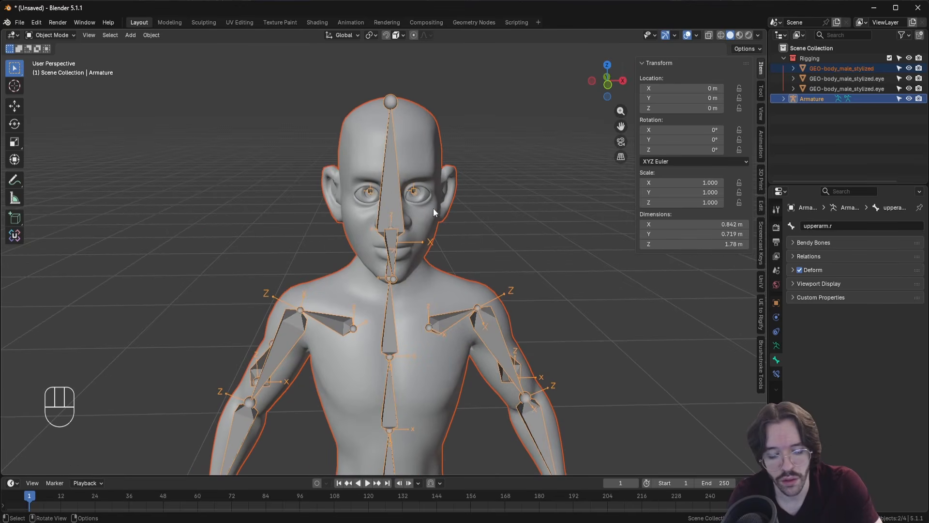
Select both eye bones in the armature's Edit Mode and turn off Deform for them
{"action": "left_click", "coordinate": [419, 201]}
{"action": "scroll", "coordinate": [418, 200], "scroll_direction": "up", "scroll_amount": 1}
{"action": "left_click", "coordinate": [403, 177]}
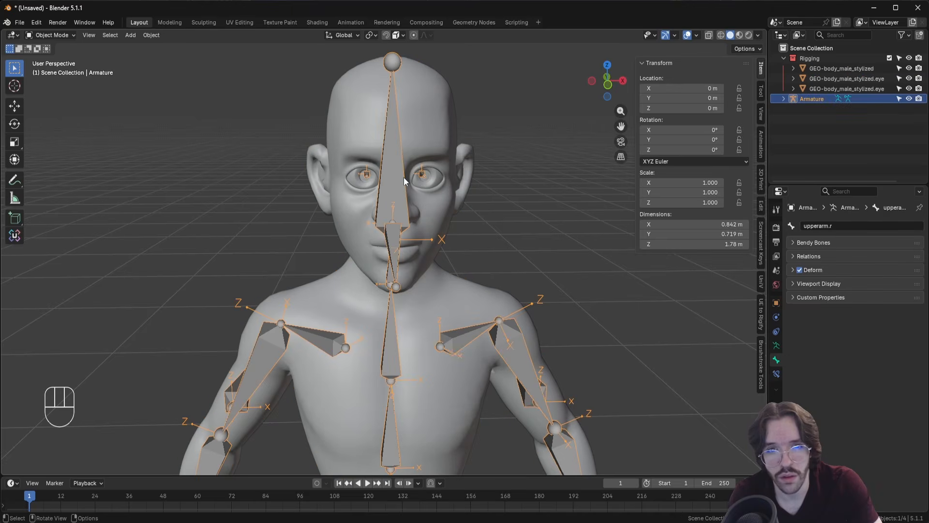
{"action": "key", "text": "Tab"}
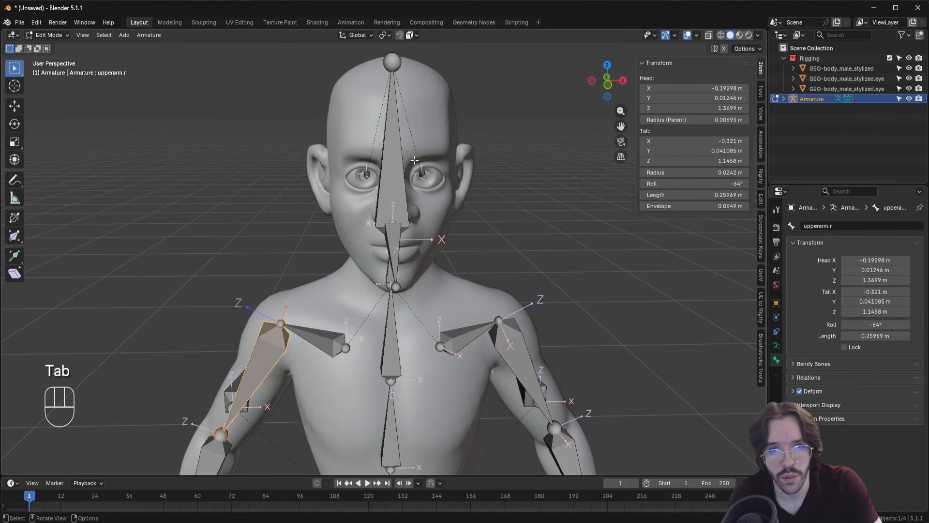
{"action": "left_click", "coordinate": [368, 187]}
{"action": "left_click_drag", "start_coordinate": [371, 184], "coordinate": [371, 184], "text": "shift"}
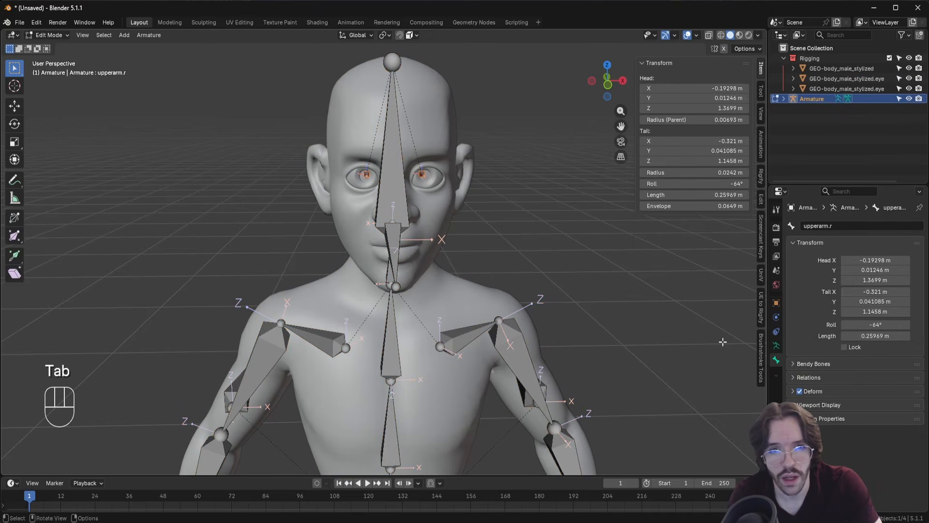
{"action": "left_click", "coordinate": [800, 393], "text": "alt"}
Parent the body mesh to the armature with automatic weights
{"action": "middle_click_drag", "start_coordinate": [492, 289], "coordinate": [469, 284]}
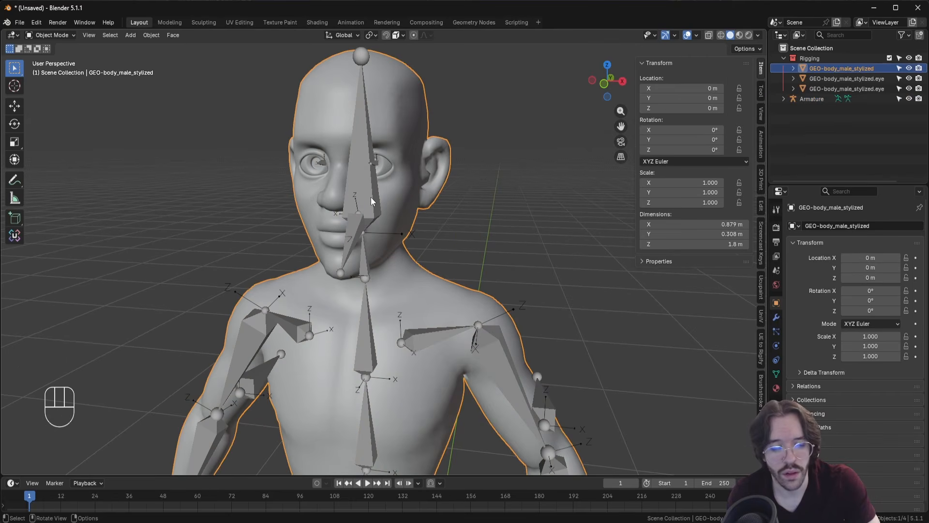
{"action": "left_click", "coordinate": [371, 196]}
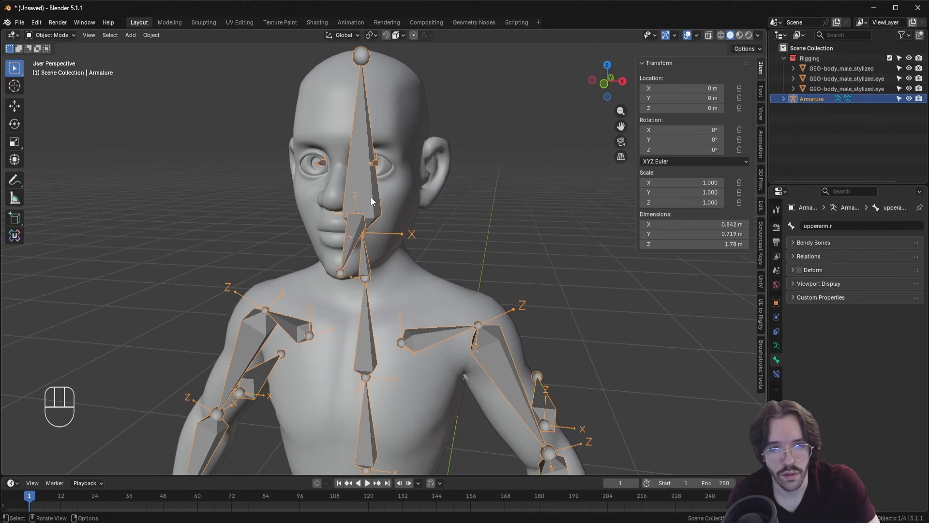
{"action": "left_click", "coordinate": [391, 216]}
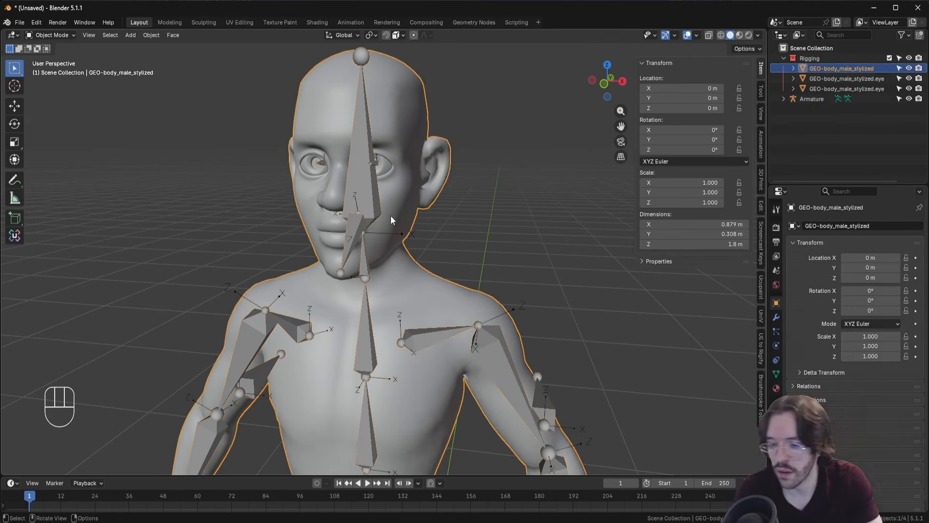
{"action": "left_click", "coordinate": [364, 213], "text": "shift"}
{"action": "key", "text": "ctrl+p"}
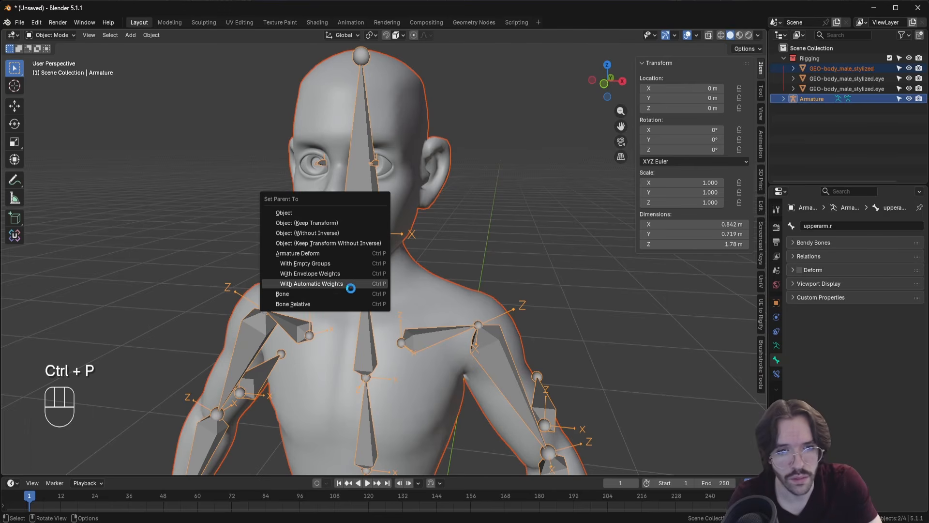
{"action": "left_click", "coordinate": [327, 284]}
Turn Deform back on for both eye bones in the armature's Edit Mode
{"action": "key", "text": "Tab"}
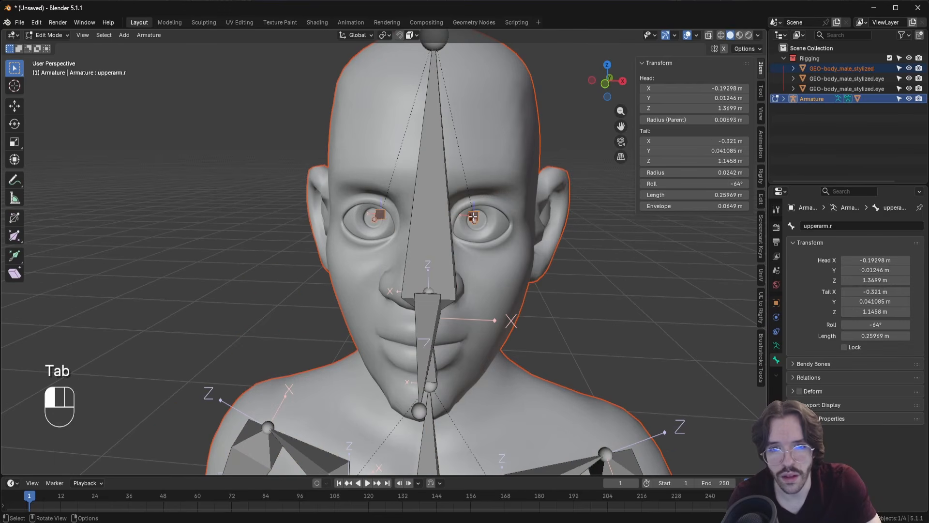
{"action": "left_click", "coordinate": [472, 216]}
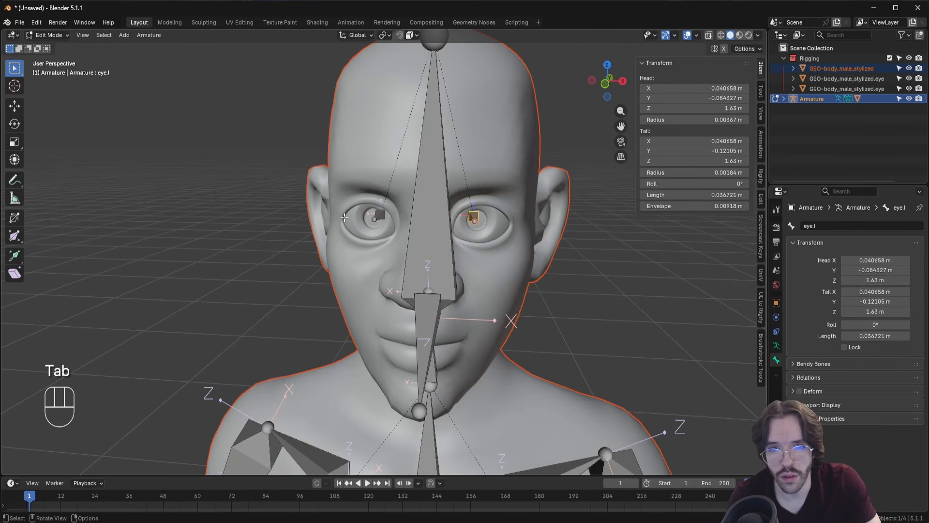
{"action": "left_click_drag", "start_coordinate": [357, 190], "coordinate": [382, 235], "text": "shift"}
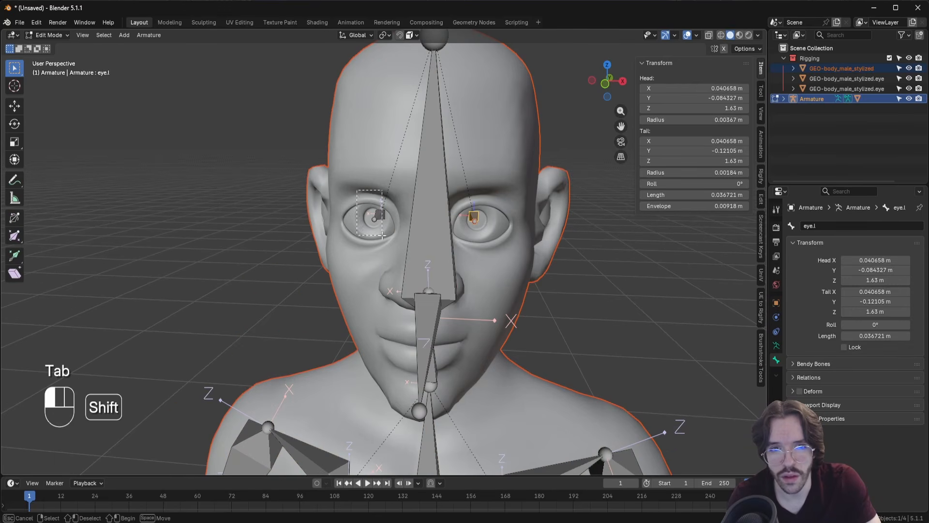
{"action": "left_click", "coordinate": [799, 391], "text": "alt"}
{"action": "middle_click_drag", "start_coordinate": [300, 218], "coordinate": [187, 168]}
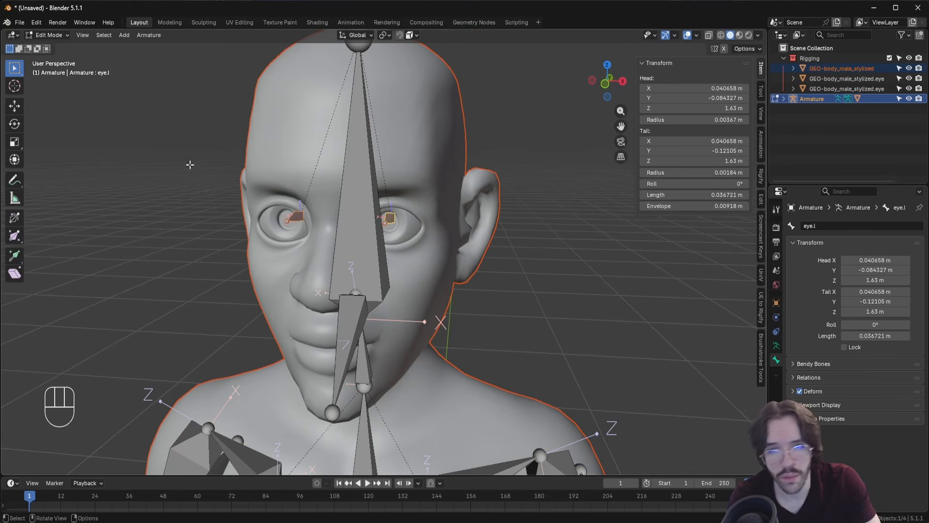
In Object Mode, parent both eye meshes to the armature with empty groups
{"action": "left_click", "coordinate": [33, 36]}
{"action": "left_click", "coordinate": [45, 45]}
{"action": "left_click", "coordinate": [404, 229]}
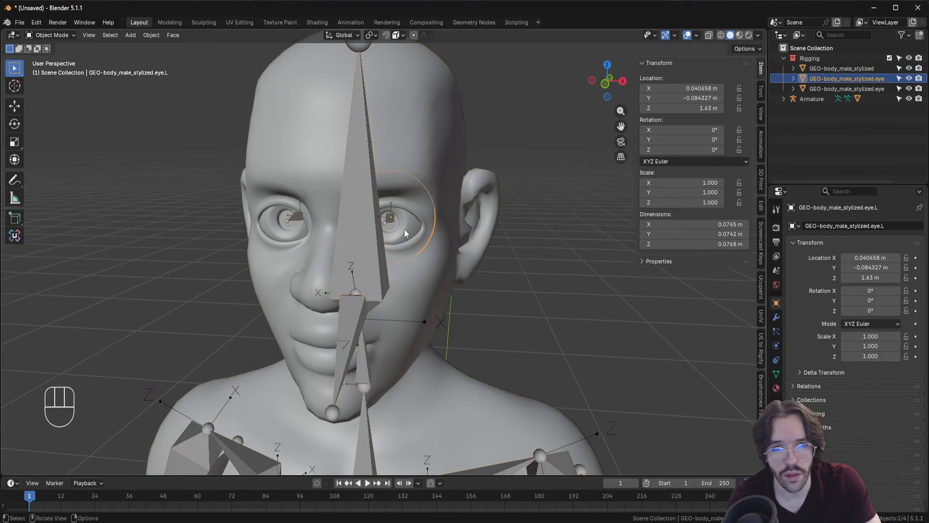
{"action": "left_click", "coordinate": [274, 231], "text": "shift"}
{"action": "left_click", "coordinate": [356, 222], "text": "shift"}
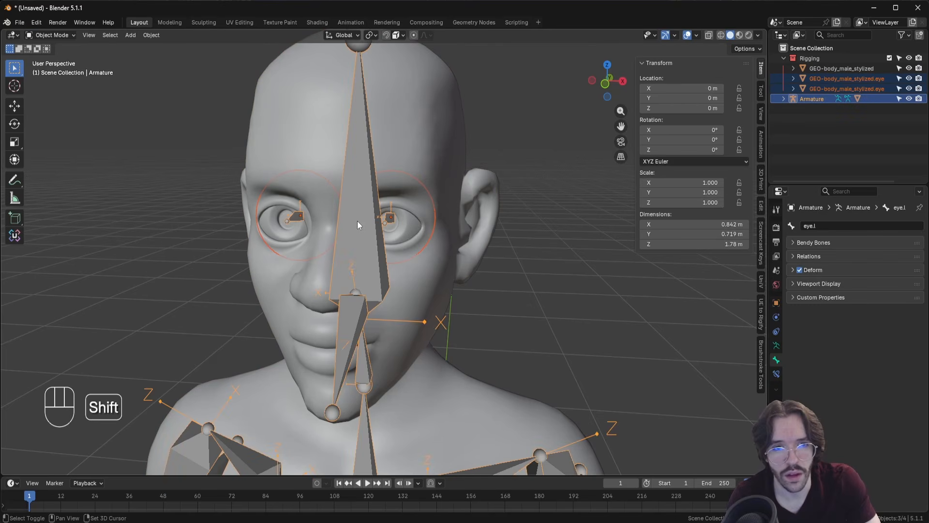
{"action": "key", "text": "ctrl+p"}
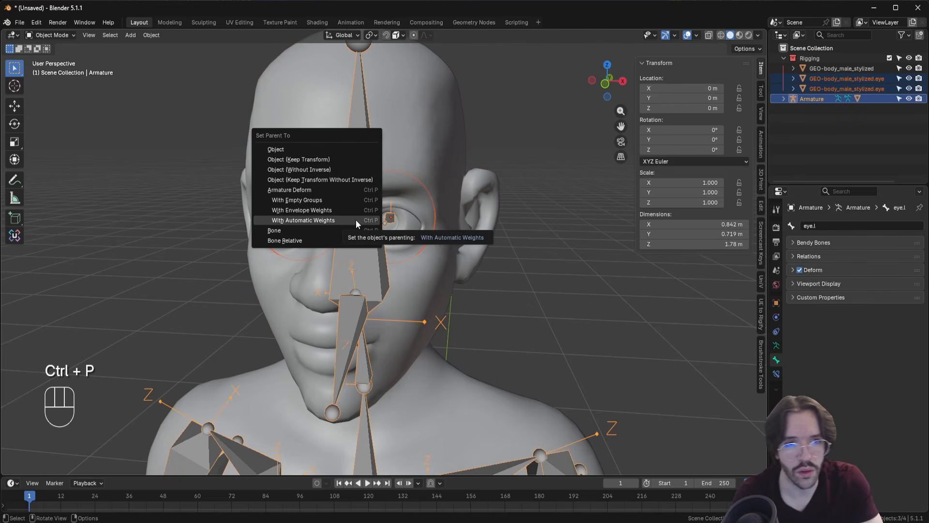
{"action": "left_click", "coordinate": [320, 201]}
Put the right eye mesh into Weight Paint mode together with the armature and select the eye.r bone
{"action": "left_click", "coordinate": [298, 217]}
{"action": "middle_click_drag", "start_coordinate": [351, 219], "coordinate": [448, 245], "text": "shift"}
{"action": "left_click", "coordinate": [426, 229]}
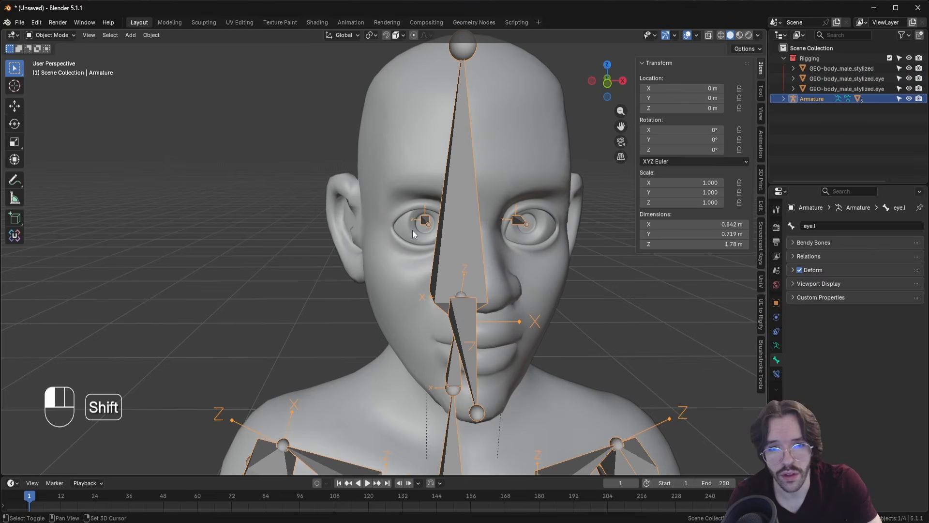
{"action": "left_click", "coordinate": [412, 230], "text": "shift"}
{"action": "left_click", "coordinate": [51, 35]}
{"action": "left_click", "coordinate": [53, 91]}
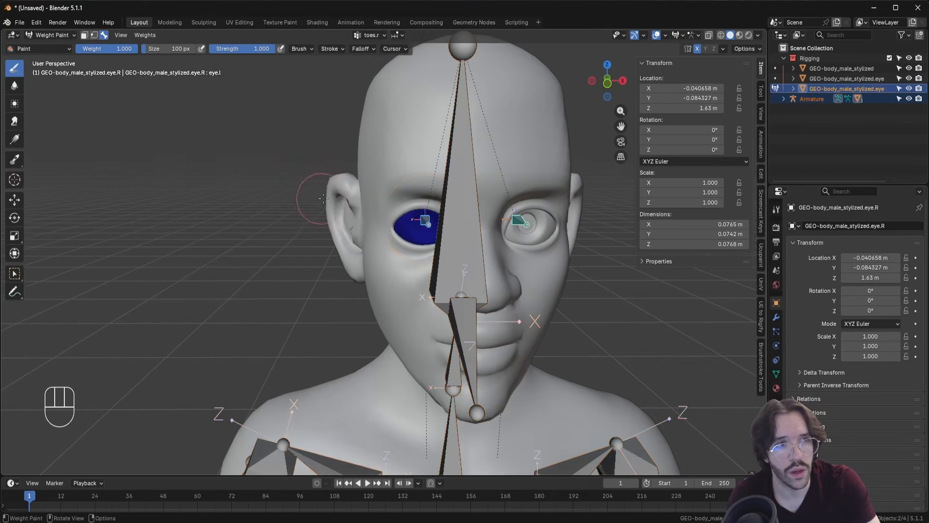
{"action": "scroll", "coordinate": [460, 228], "scroll_direction": "left", "scroll_amount": 3}
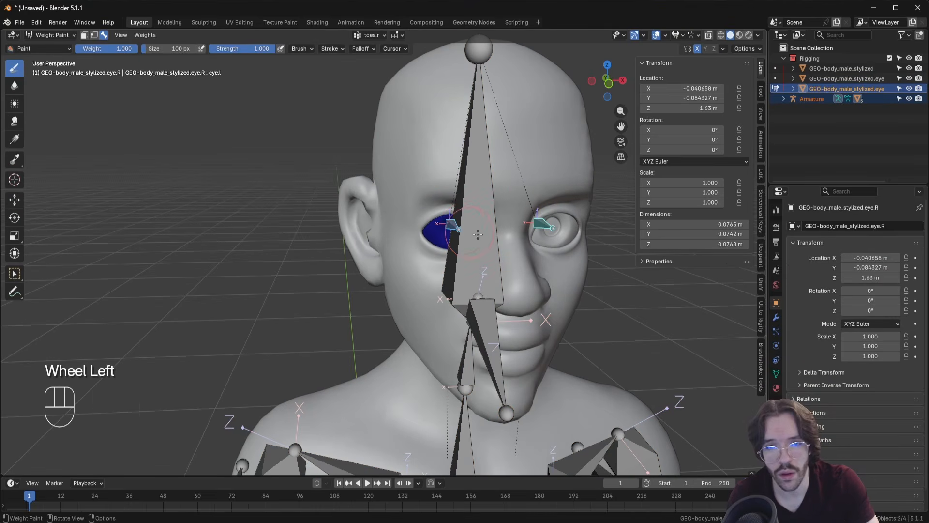
{"action": "left_click", "coordinate": [452, 225], "text": "ctrl+shift"}
{"action": "left_click", "coordinate": [451, 225], "text": "ctrl+shift"}
Set the weight paint brush falloff to Constant and check the brush's advanced options
{"action": "middle_click_drag", "start_coordinate": [451, 225], "coordinate": [401, 226]}
{"action": "left_click", "coordinate": [327, 50]}
{"action": "mouse_move", "coordinate": [358, 51]}
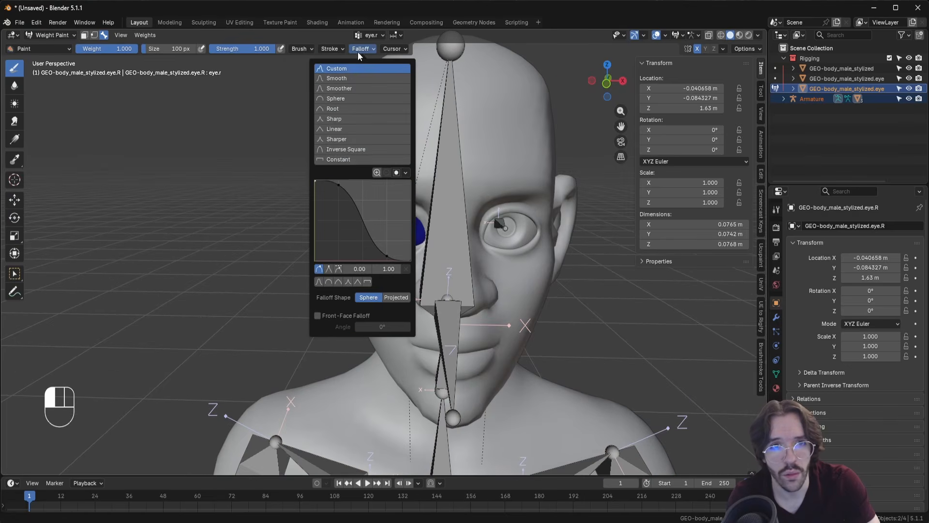
{"action": "left_click", "coordinate": [351, 158]}
{"action": "mouse_move", "coordinate": [312, 47]}
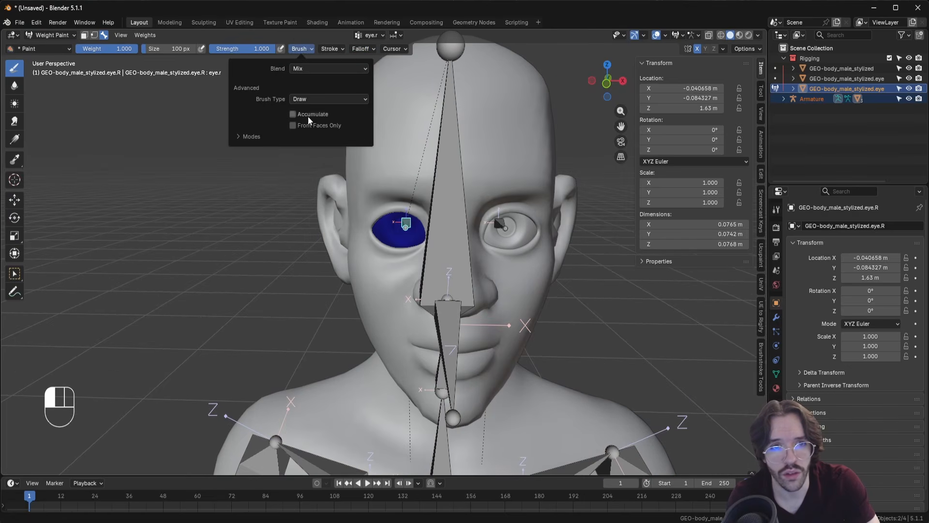
{"action": "middle_click_drag", "start_coordinate": [406, 233], "coordinate": [374, 222], "text": "shift"}
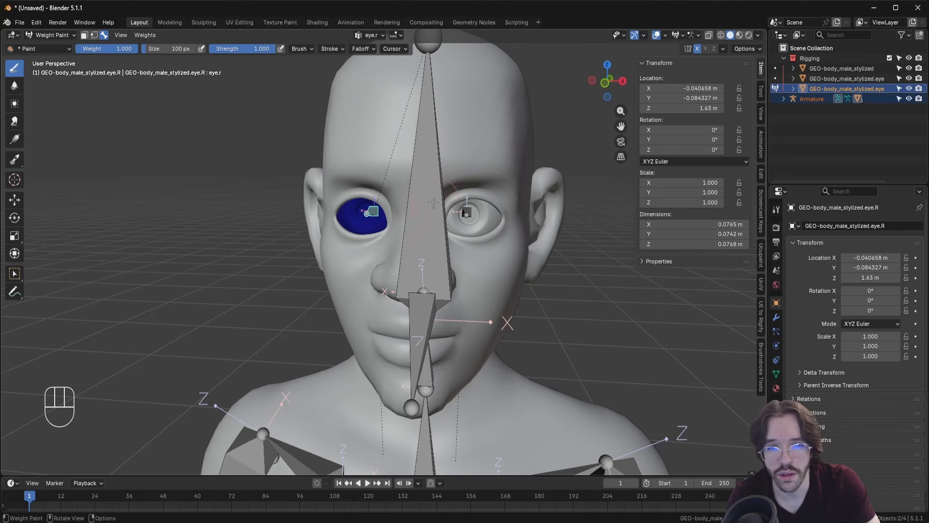
Hide the body mesh, enlarge the brush to 294 px and paint the whole right eye with weight 1.000 for eye.r
{"action": "left_click", "coordinate": [909, 68]}
{"action": "key", "text": "f"}
{"action": "left_click", "coordinate": [420, 224]}
{"action": "middle_click_drag", "start_coordinate": [417, 223], "coordinate": [596, 219]}
{"action": "left_click", "coordinate": [426, 209]}
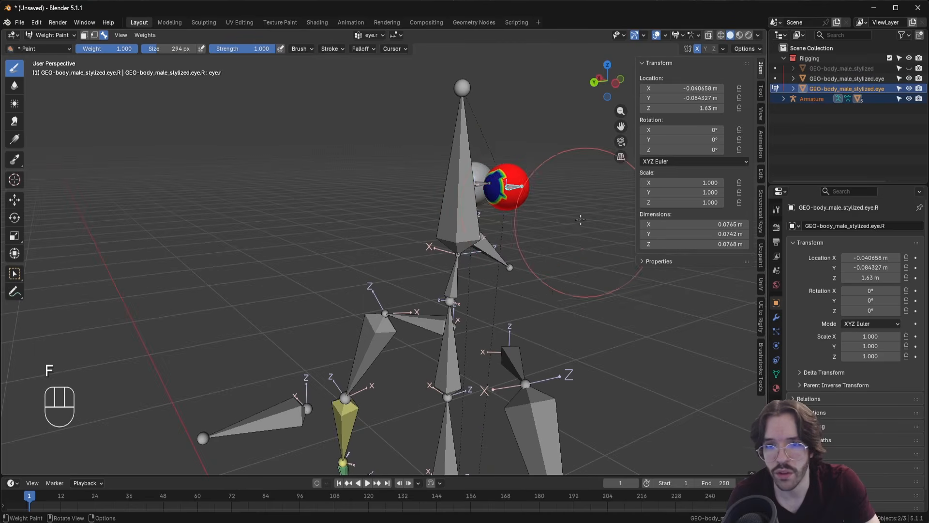
{"action": "left_click", "coordinate": [511, 187]}
{"action": "middle_click_drag", "start_coordinate": [531, 210], "coordinate": [387, 205]}
Put the left eye mesh into Weight Paint mode together with the armature and select the eye.l bone
{"action": "left_click", "coordinate": [48, 34]}
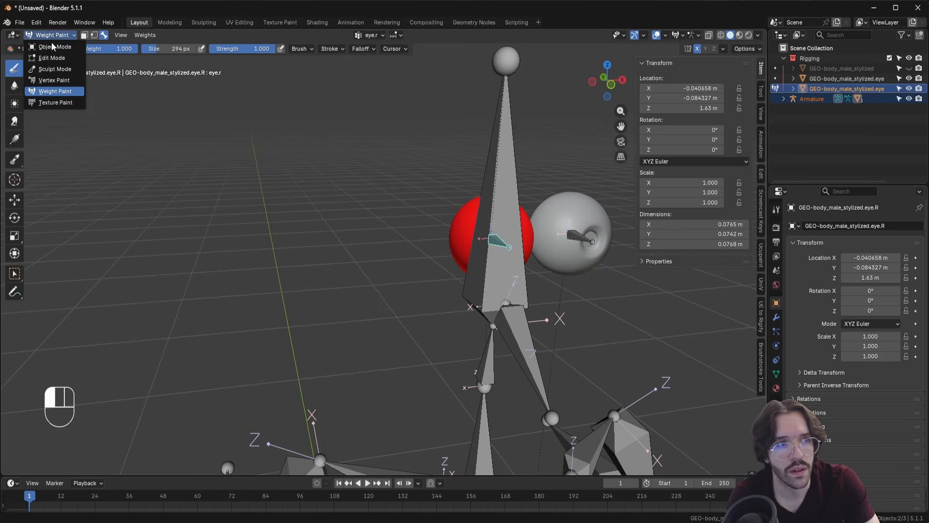
{"action": "left_click", "coordinate": [48, 47]}
{"action": "left_click", "coordinate": [576, 239]}
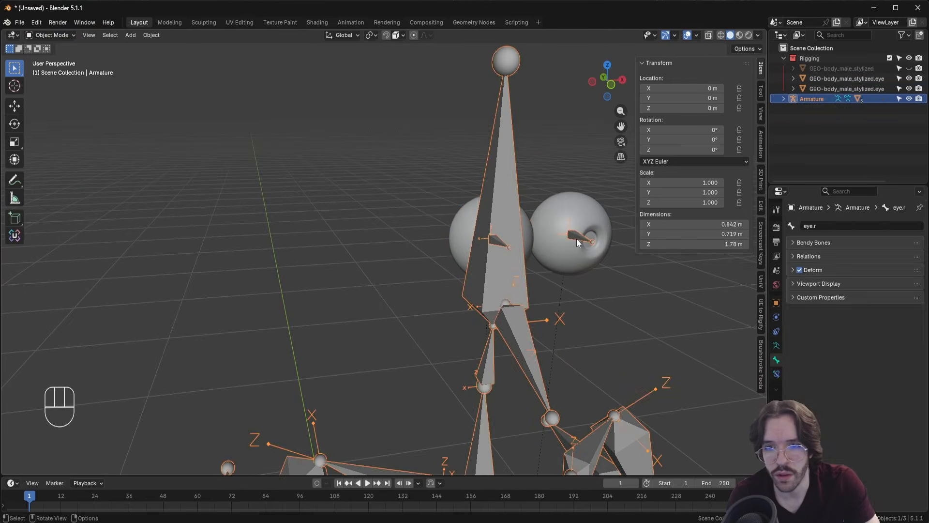
{"action": "left_click", "coordinate": [568, 214], "text": "shift"}
{"action": "left_click", "coordinate": [48, 36]}
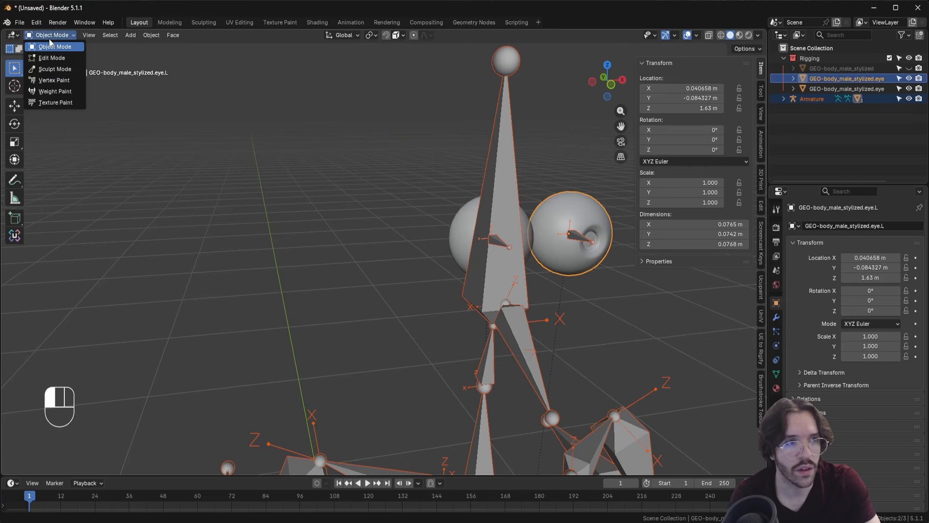
{"action": "left_click", "coordinate": [53, 91]}
{"action": "middle_click_drag", "start_coordinate": [566, 232], "coordinate": [461, 237], "text": "shift"}
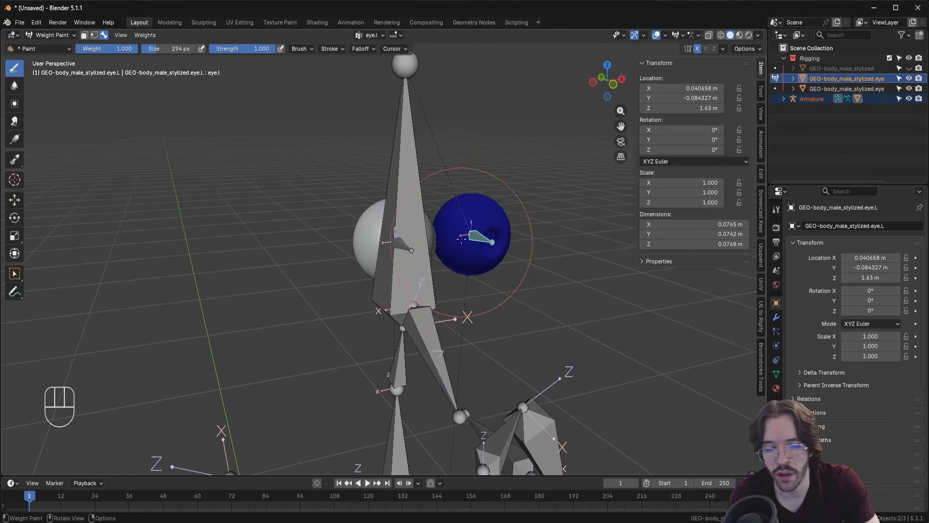
Paint the whole left eye mesh with weight 1.000 for the eye.l bone
{"action": "left_click_drag", "start_coordinate": [461, 239], "coordinate": [498, 240]}
{"action": "middle_click_drag", "start_coordinate": [496, 237], "coordinate": [315, 206]}
{"action": "mouse_move", "coordinate": [289, 239]}
{"action": "middle_mouse_down", "text": "shift"}
{"action": "mouse_move", "coordinate": [306, 277]}
{"action": "mouse_move", "coordinate": [91, 128]}
{"action": "middle_mouse_up", "text": "shift"}
Return to Object Mode, show the body mesh again and put the armature into Pose Mode
{"action": "left_click", "coordinate": [49, 37]}
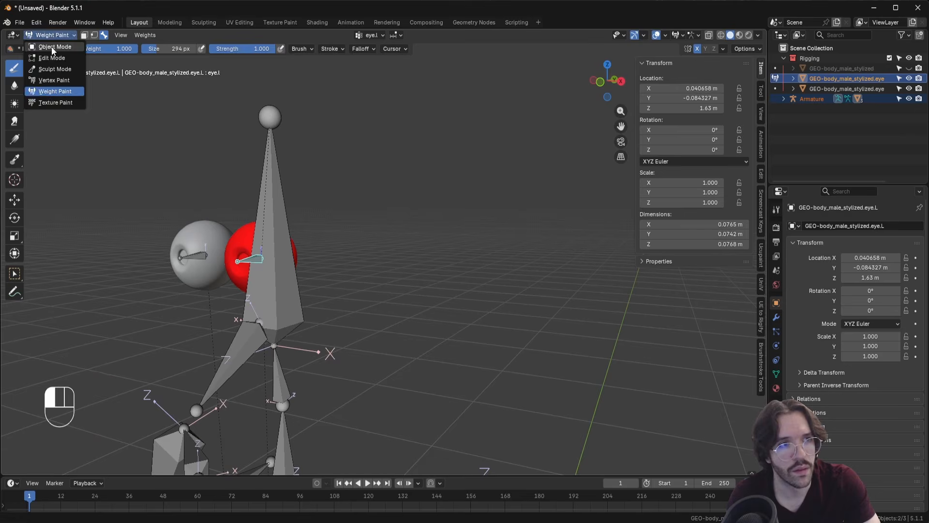
{"action": "left_click", "coordinate": [51, 48]}
{"action": "left_click", "coordinate": [909, 69]}
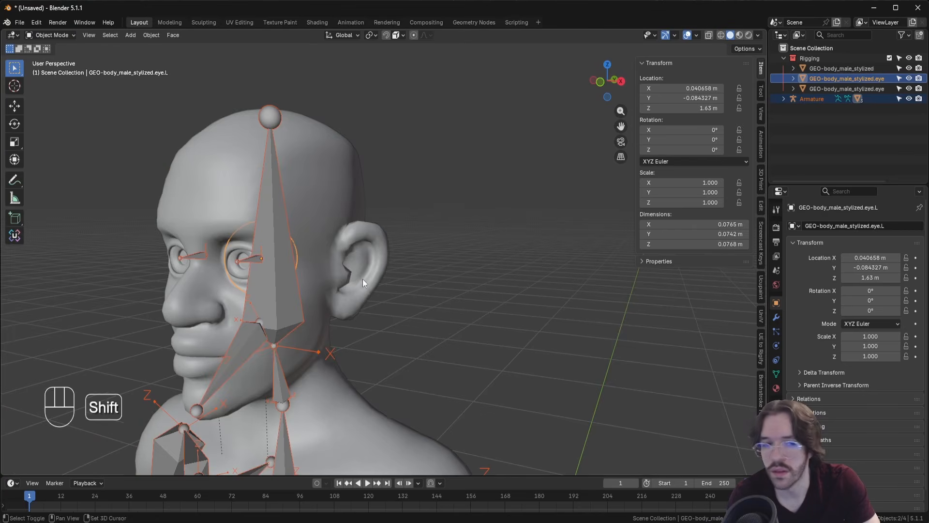
{"action": "scroll", "coordinate": [455, 193], "scroll_direction": "left", "scroll_amount": 6, "text": "shift"}
{"action": "left_click", "coordinate": [51, 35]}
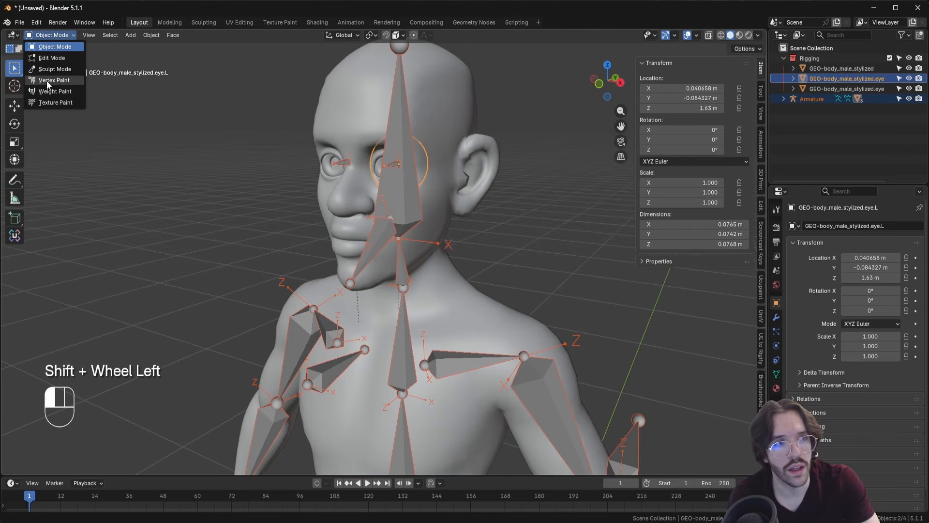
{"action": "left_click", "coordinate": [42, 47]}
{"action": "left_click", "coordinate": [399, 163]}
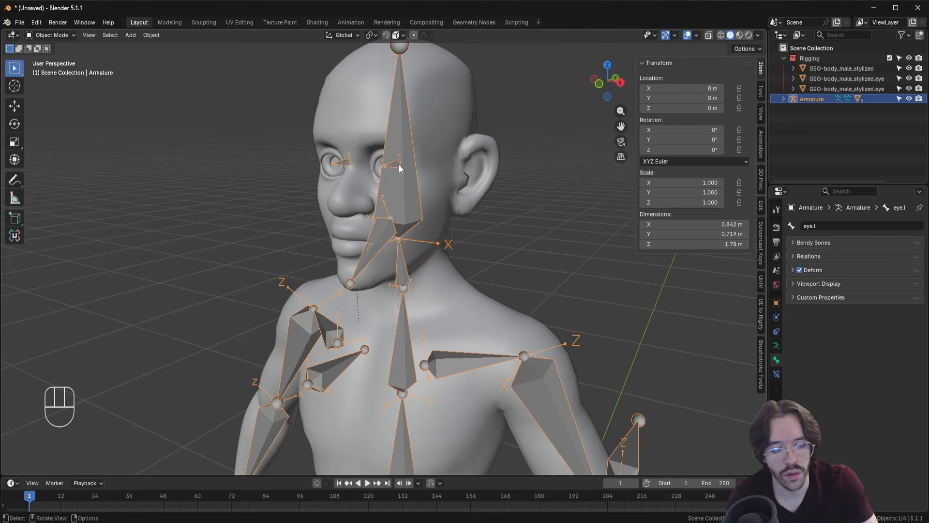
{"action": "key", "text": "ctrl+Tab"}
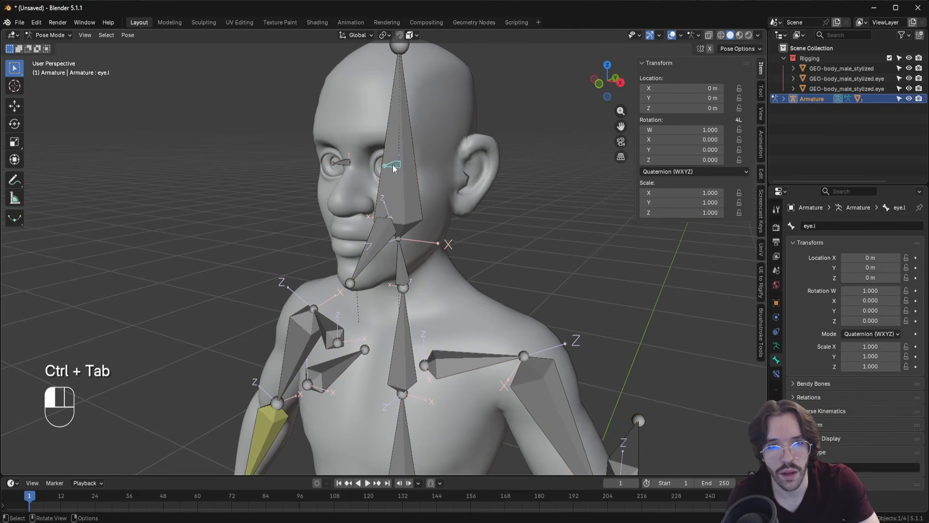
Test the right eye's binding with a free trackball rotation of the eye.r bone and cancel it
{"action": "left_click", "coordinate": [393, 169]}
{"action": "left_click", "coordinate": [389, 166]}
{"action": "left_click", "coordinate": [339, 165]}
{"action": "key", "text": "r"}
{"action": "key", "text": "r"}
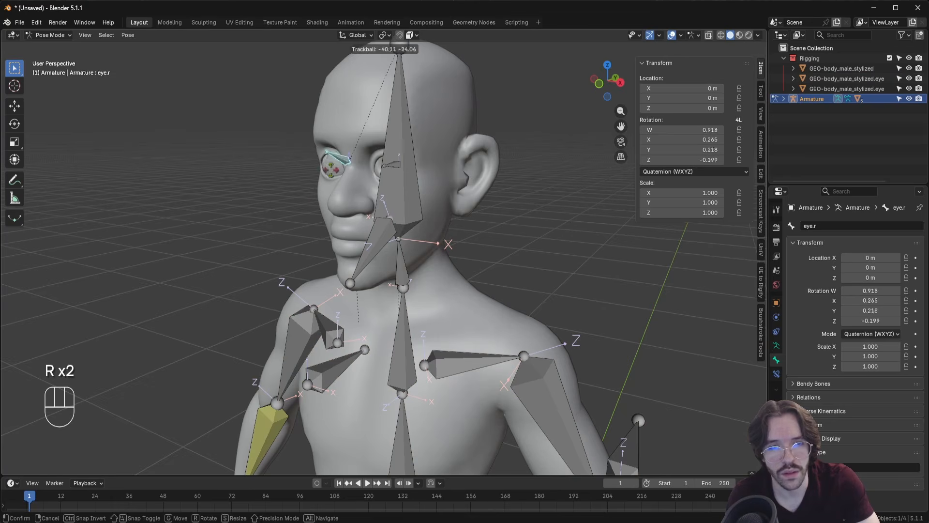
{"action": "right_click", "coordinate": [337, 214]}
{"action": "middle_click_drag", "start_coordinate": [311, 157], "coordinate": [351, 162]}
{"action": "middle_click_drag", "start_coordinate": [405, 206], "coordinate": [375, 191]}
Test the jaw's deformation by rotating the jaw bone about the global X axis and cancel the rotation
{"action": "left_click", "coordinate": [386, 235]}
{"action": "middle_click_drag", "start_coordinate": [385, 235], "coordinate": [304, 241]}
{"action": "key", "text": "r"}
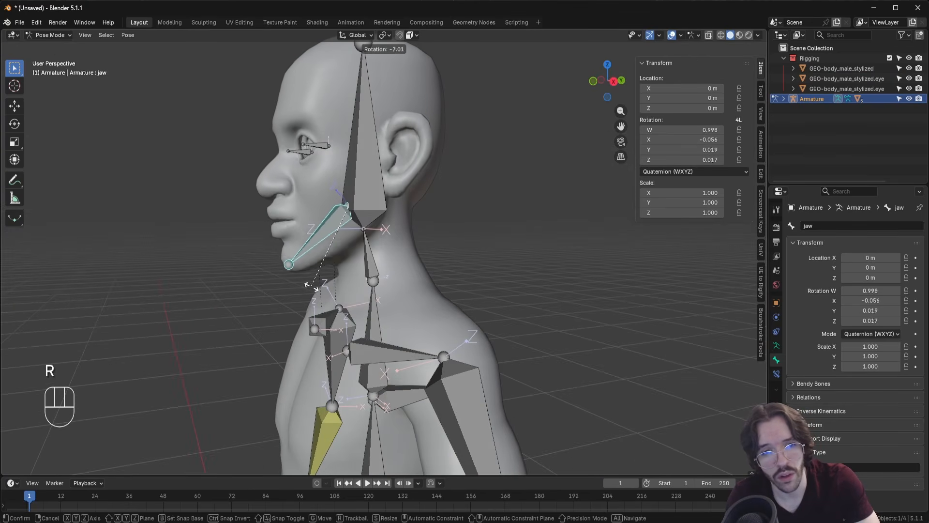
{"action": "key", "text": "x"}
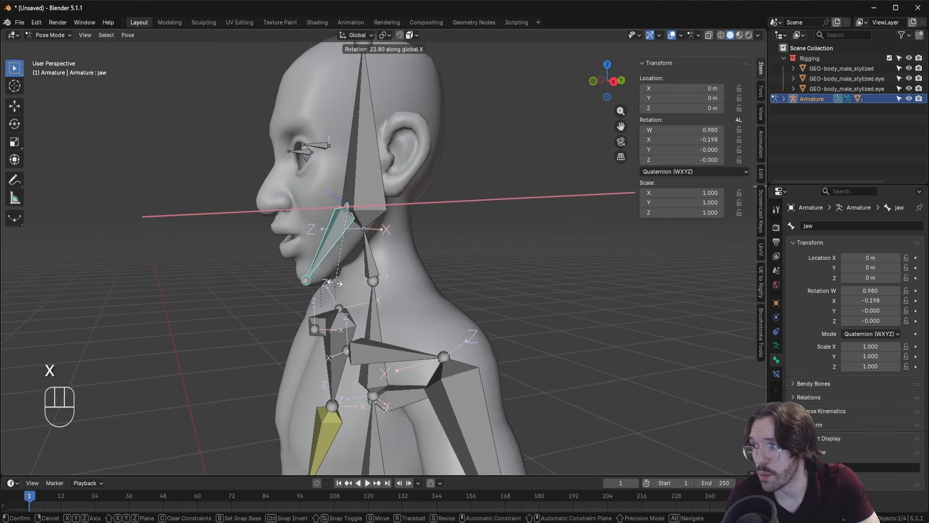
{"action": "right_click", "coordinate": [354, 275]}
Test the neck's deformation with a free trackball rotation of the neck bone and cancel it
{"action": "left_click", "coordinate": [363, 270]}
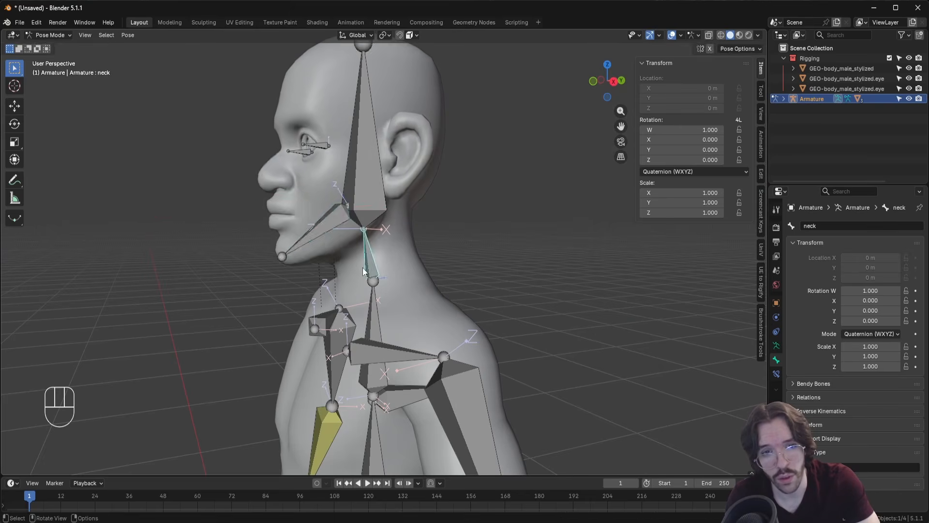
{"action": "key", "text": "r"}
{"action": "key", "text": "r"}
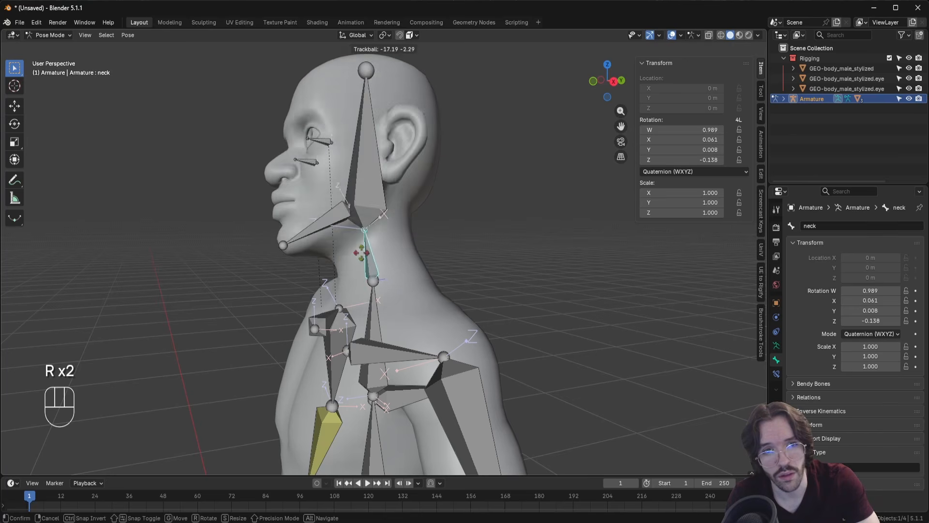
{"action": "right_click", "coordinate": [331, 263]}
{"action": "middle_click_drag", "start_coordinate": [331, 263], "coordinate": [371, 267]}
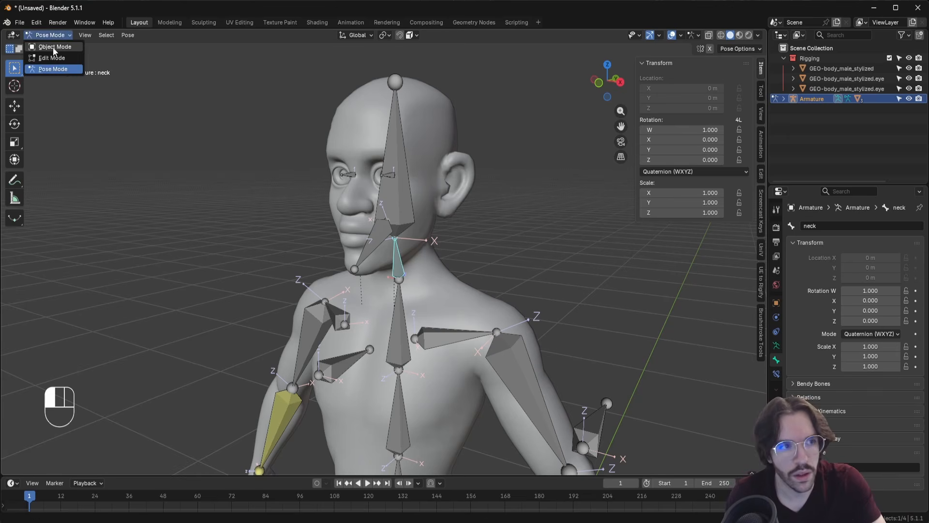
Select the body mesh along with the armature in Object Mode and switch it to Weight Paint mode
{"action": "left_click", "coordinate": [53, 48]}
{"action": "middle_click_drag", "start_coordinate": [357, 257], "coordinate": [388, 251]}
{"action": "scroll", "coordinate": [387, 252], "scroll_direction": "up", "scroll_amount": 1}
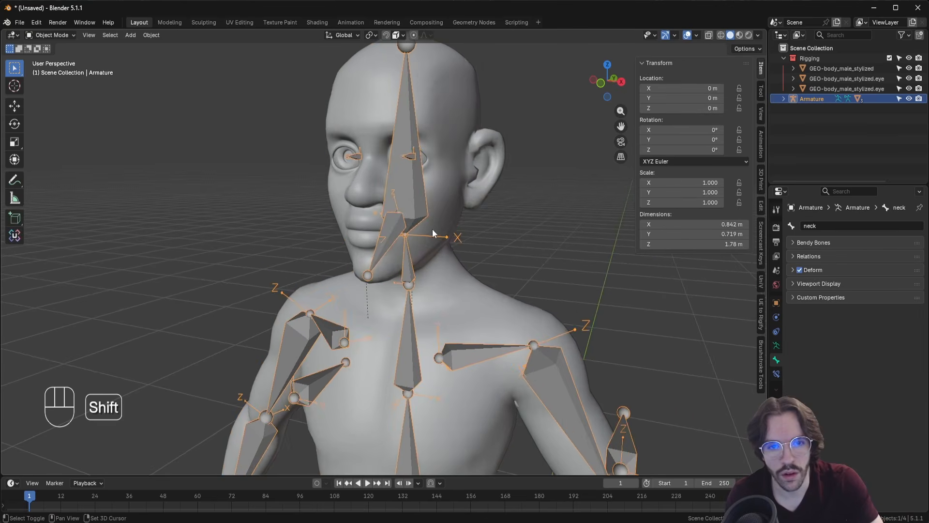
{"action": "left_click", "coordinate": [433, 229], "text": "shift"}
{"action": "left_click", "coordinate": [56, 95]}
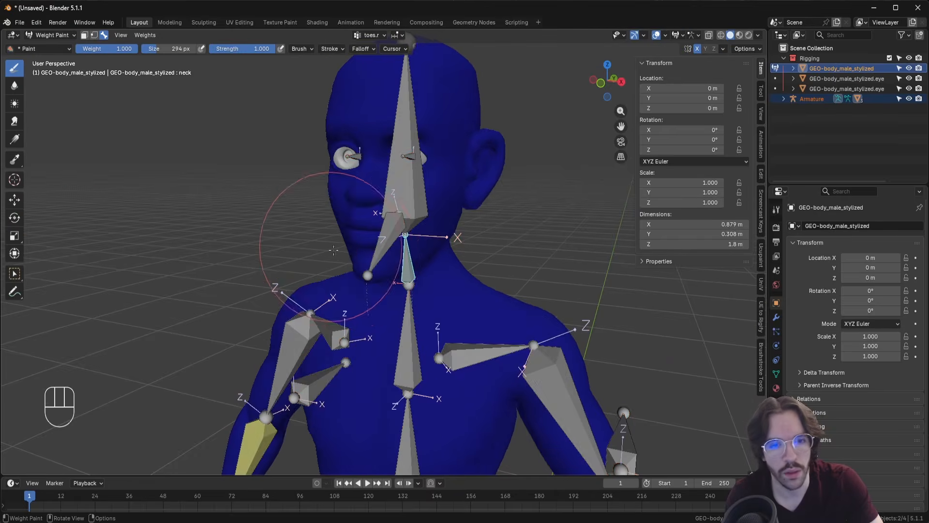
Select the neck bone to display its weights on the body and check the Auto Normalize option
{"action": "mouse_move", "coordinate": [322, 311]}
{"action": "middle_mouse_down"}
{"action": "mouse_move", "coordinate": [363, 301]}
{"action": "mouse_move", "coordinate": [414, 316]}
{"action": "mouse_move", "coordinate": [375, 320]}
{"action": "middle_mouse_up"}
{"action": "left_click", "coordinate": [363, 270], "text": "ctrl+shift"}
{"action": "scroll", "coordinate": [382, 304], "scroll_direction": "up", "scroll_amount": 2}
{"action": "left_click", "coordinate": [419, 316], "text": "ctrl+shift"}
{"action": "middle_click_drag", "start_coordinate": [374, 321], "coordinate": [401, 342], "text": "shift"}
{"action": "scroll", "coordinate": [401, 343], "scroll_direction": "down", "scroll_amount": 1}
{"action": "left_click", "coordinate": [740, 50]}
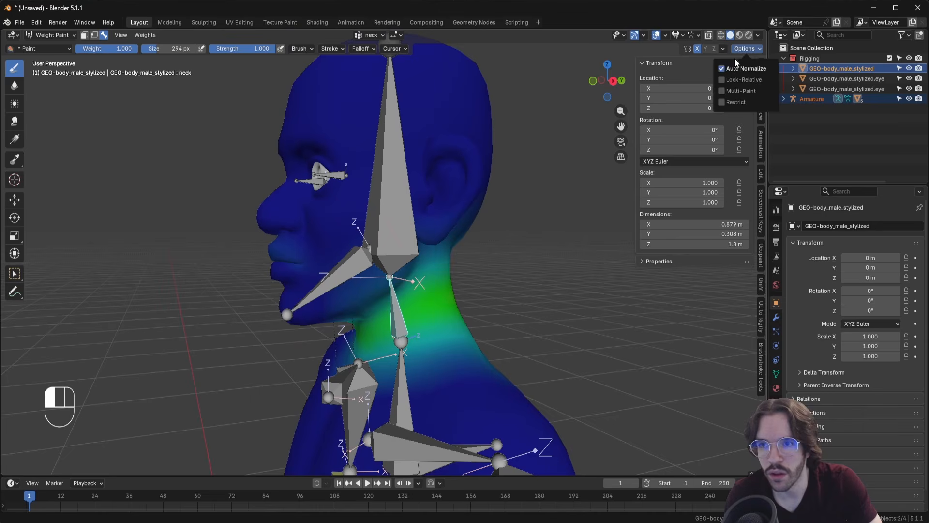
{"action": "middle_click_drag", "start_coordinate": [420, 202], "coordinate": [394, 206]}
Erase the neck bone's weight from the head, face and jaw area, using brush sizes of 266 px and 174 px
{"action": "key", "text": "f"}
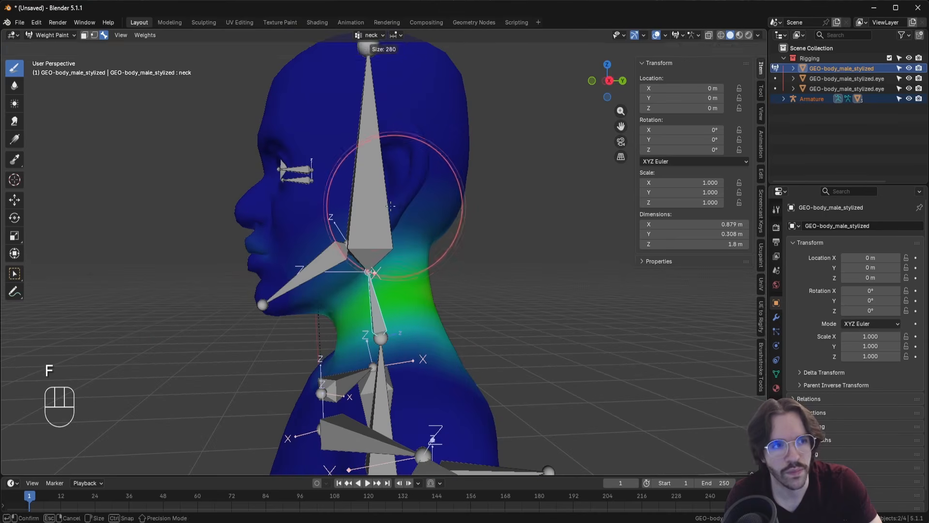
{"action": "left_click", "coordinate": [390, 206]}
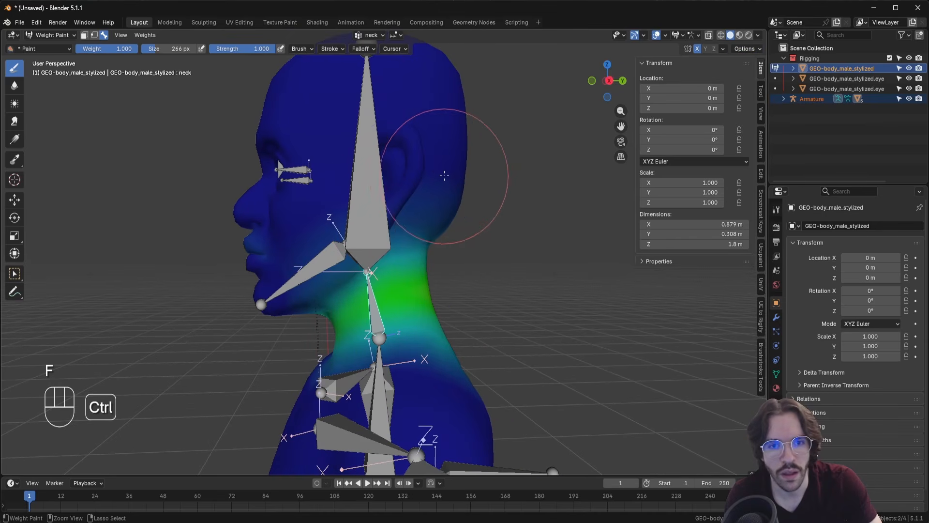
{"action": "mouse_move", "coordinate": [444, 176]}
{"action": "left_mouse_down", "text": "ctrl"}
{"action": "mouse_move", "coordinate": [461, 162]}
{"action": "mouse_move", "coordinate": [369, 184]}
{"action": "left_mouse_up", "text": "ctrl"}
{"action": "left_click_drag", "start_coordinate": [259, 227], "coordinate": [249, 238], "text": "ctrl"}
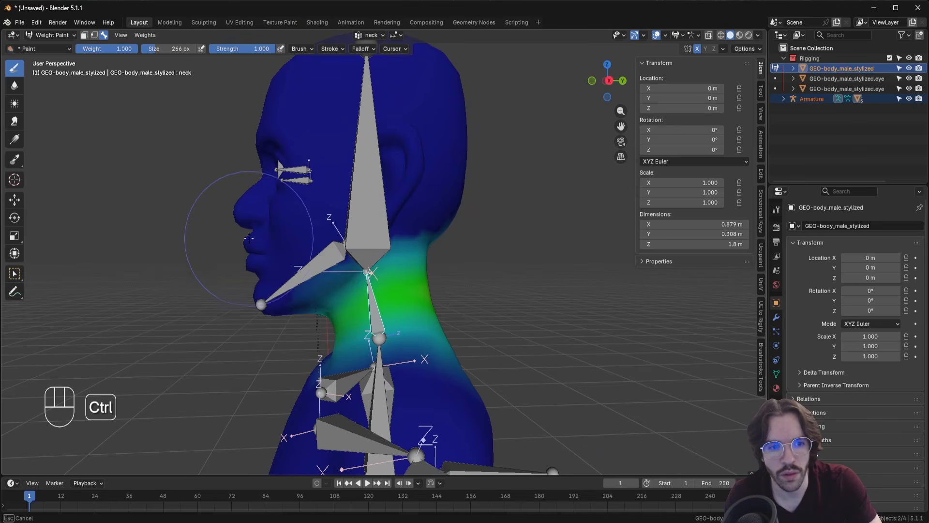
{"action": "left_click_drag", "start_coordinate": [266, 276], "coordinate": [261, 271], "text": "ctrl"}
{"action": "key", "text": "f"}
{"action": "left_click", "coordinate": [330, 253]}
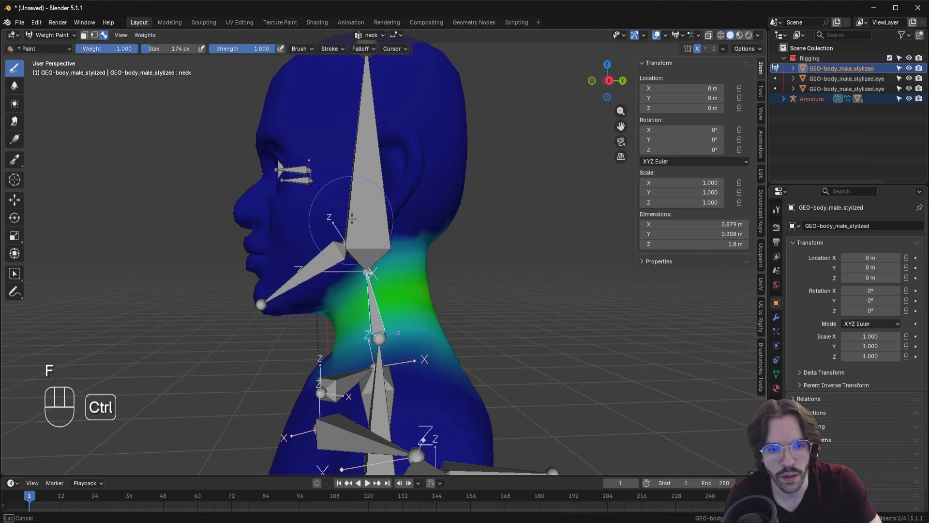
{"action": "mouse_move", "coordinate": [430, 192]}
{"action": "middle_mouse_down"}
{"action": "mouse_move", "coordinate": [305, 189]}
{"action": "mouse_move", "coordinate": [398, 239]}
{"action": "mouse_move", "coordinate": [316, 261]}
{"action": "mouse_move", "coordinate": [379, 201]}
{"action": "middle_mouse_up"}
Select the jaw bone and erase its weight from the backs of the ears with a smaller brush
{"action": "left_click", "coordinate": [399, 239], "text": "ctrl+shift"}
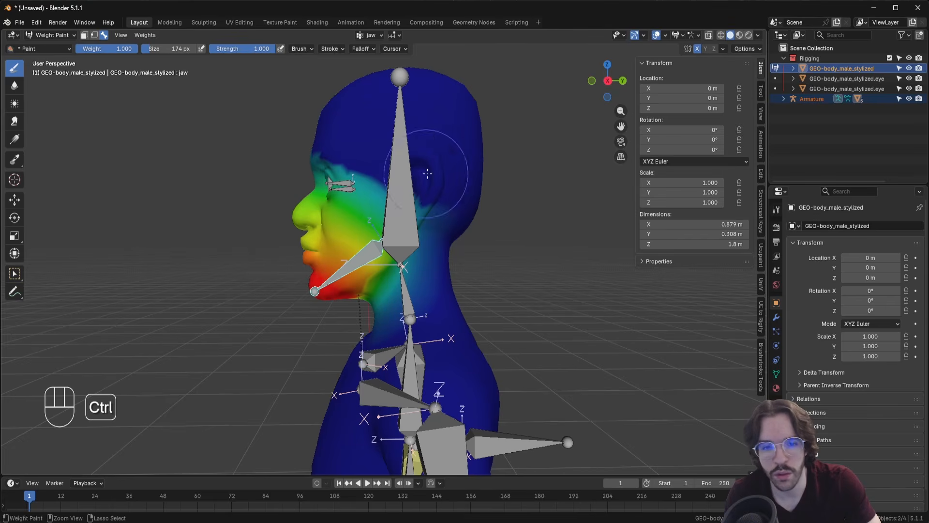
{"action": "middle_click_drag", "start_coordinate": [280, 142], "coordinate": [283, 163]}
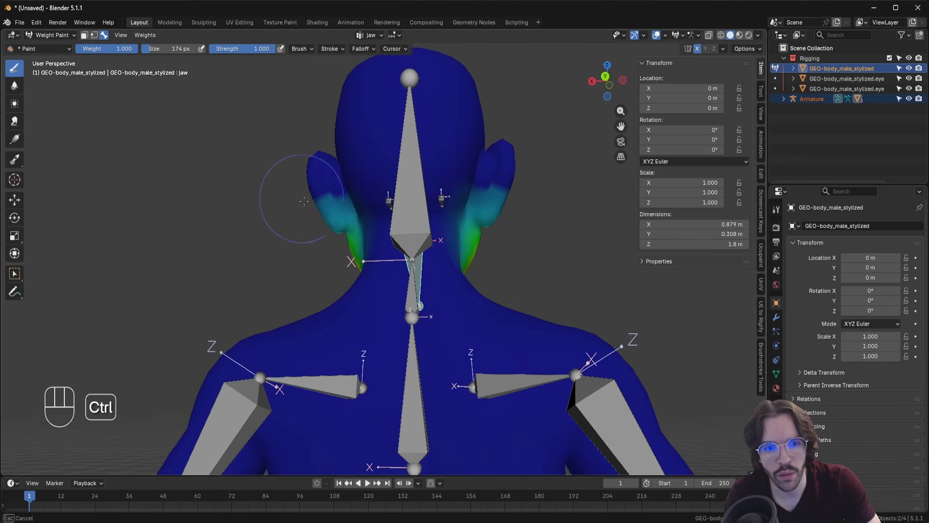
{"action": "key", "text": "f"}
{"action": "left_click", "coordinate": [340, 214]}
{"action": "left_click_drag", "start_coordinate": [337, 216], "coordinate": [331, 214], "text": "ctrl"}
Erase the jaw bone's weight from the ears, nose and upper cheeks with an 82 px brush, keeping it around the mouth and chin
{"action": "key", "text": "f"}
{"action": "mouse_move", "coordinate": [331, 214]}
{"action": "middle_mouse_down"}
{"action": "mouse_move", "coordinate": [351, 223]}
{"action": "mouse_move", "coordinate": [399, 303]}
{"action": "mouse_move", "coordinate": [445, 295]}
{"action": "middle_mouse_up"}
{"action": "left_click_drag", "start_coordinate": [420, 225], "coordinate": [431, 211], "text": "ctrl"}
{"action": "middle_click_drag", "start_coordinate": [431, 211], "coordinate": [382, 218]}
{"action": "left_click_drag", "start_coordinate": [322, 251], "coordinate": [320, 225], "text": "ctrl"}
{"action": "middle_click_drag", "start_coordinate": [358, 225], "coordinate": [338, 222]}
{"action": "left_click_drag", "start_coordinate": [346, 222], "coordinate": [383, 240], "text": "ctrl"}
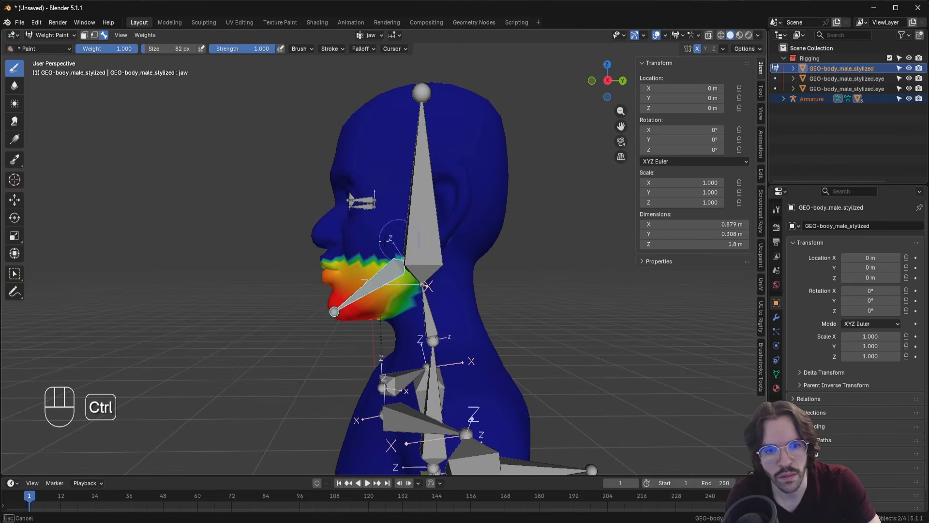
{"action": "middle_click_drag", "start_coordinate": [384, 241], "coordinate": [363, 235]}
Open the mouth by rotating the jaw bone 22.5° about the global X axis
{"action": "middle_click_drag", "start_coordinate": [362, 235], "coordinate": [364, 308], "text": "shift"}
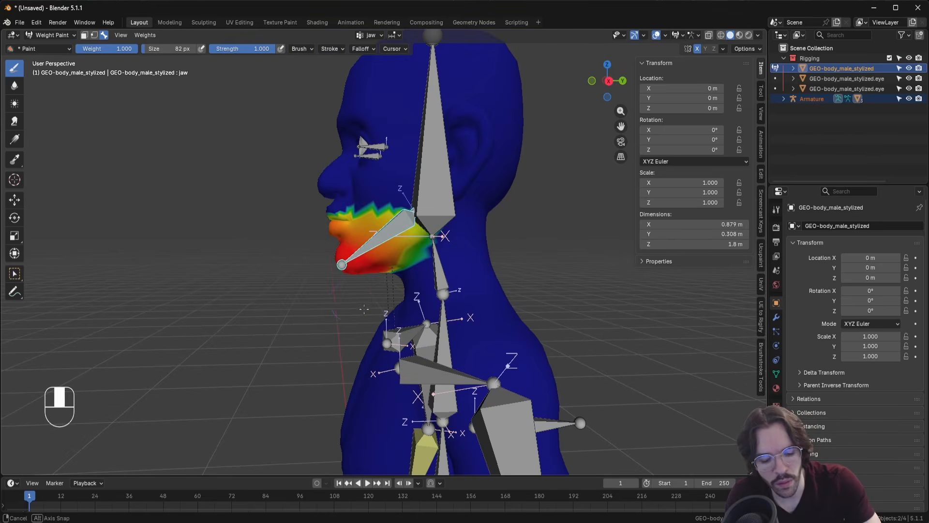
{"action": "key", "text": "r"}
{"action": "key", "text": "x"}
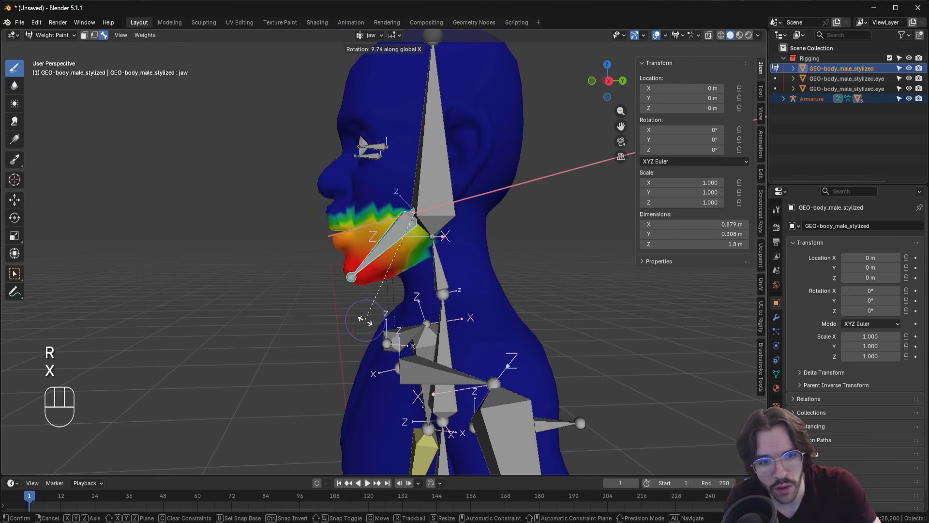
{"action": "left_click", "coordinate": [388, 332]}
Turn on the Wireframe overlay in the viewport to show the mesh topology around the mouth
{"action": "middle_click_drag", "start_coordinate": [335, 309], "coordinate": [406, 313], "text": "shift"}
{"action": "scroll", "coordinate": [406, 313], "scroll_direction": "up", "scroll_amount": 3}
{"action": "middle_click_drag", "start_coordinate": [467, 299], "coordinate": [450, 254]}
{"action": "scroll", "coordinate": [450, 254], "scroll_direction": "up", "scroll_amount": 3}
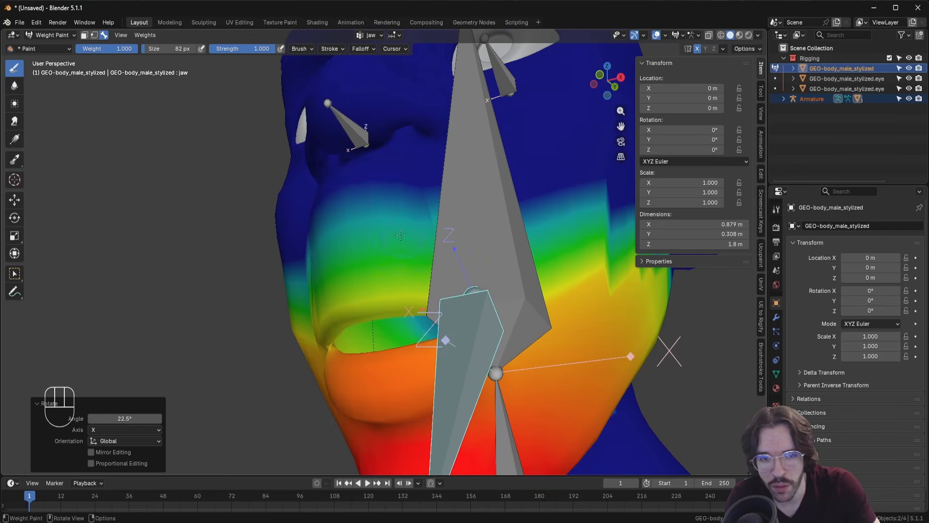
{"action": "left_click", "coordinate": [332, 192], "text": "ctrl"}
{"action": "left_click", "coordinate": [696, 35]}
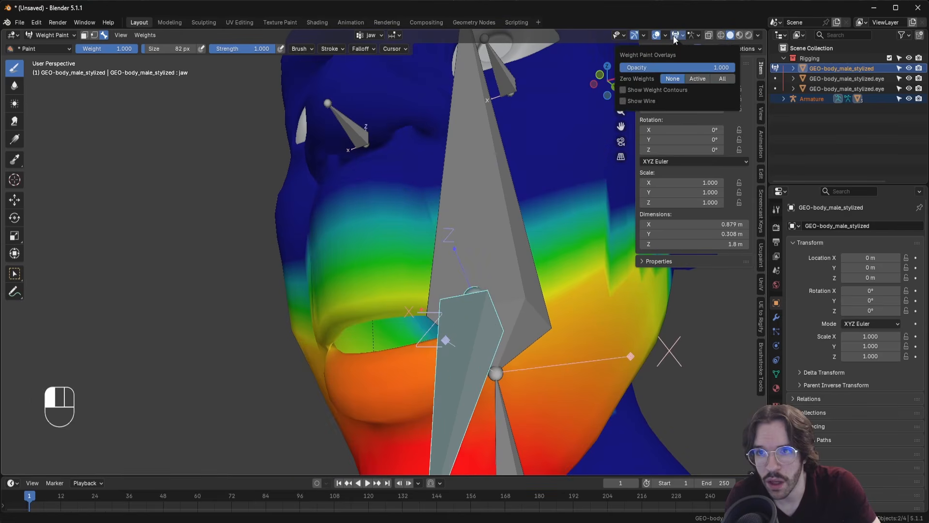
{"action": "mouse_move", "coordinate": [662, 35]}
{"action": "left_click", "coordinate": [600, 261]}
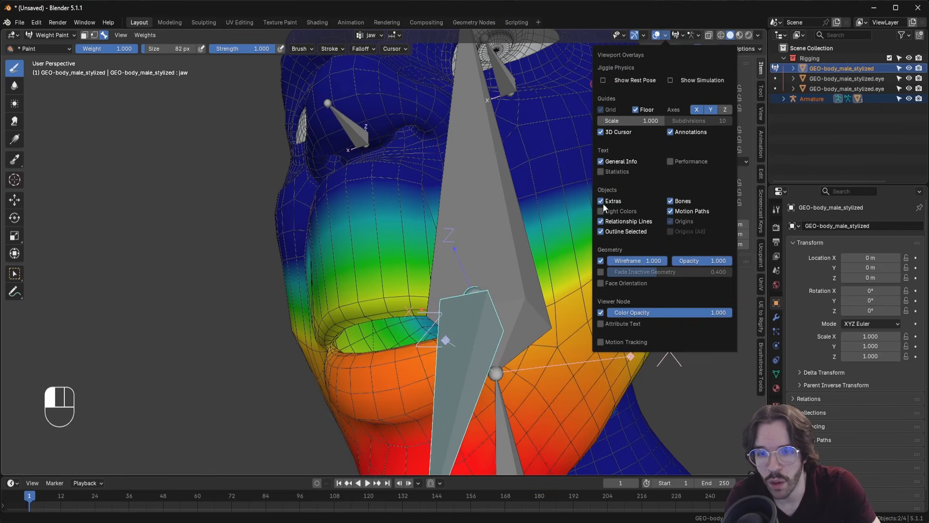
{"action": "left_click", "coordinate": [663, 36]}
{"action": "middle_click_drag", "start_coordinate": [411, 259], "coordinate": [310, 275]}
{"action": "scroll", "coordinate": [392, 293], "scroll_direction": "up", "scroll_amount": 1}
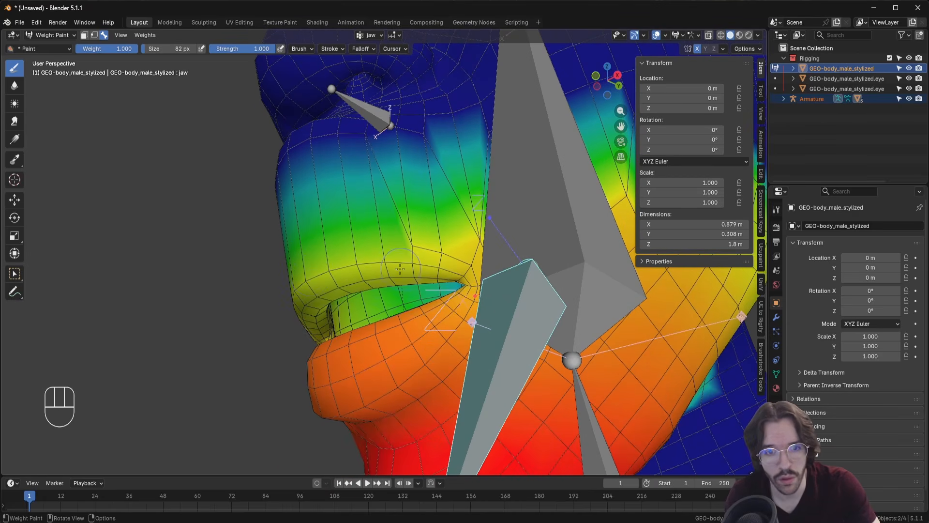
Erase the jaw bone's weight from the upper lip and the area above the mouth corner with the 82 px brush
{"action": "scroll", "coordinate": [409, 264], "scroll_direction": "up", "scroll_amount": 1}
{"action": "middle_click_drag", "start_coordinate": [422, 255], "coordinate": [413, 248]}
{"action": "mouse_move", "coordinate": [411, 244]}
{"action": "left_mouse_down", "text": "ctrl"}
{"action": "mouse_move", "coordinate": [334, 249]}
{"action": "mouse_move", "coordinate": [451, 249]}
{"action": "left_mouse_up", "text": "ctrl"}
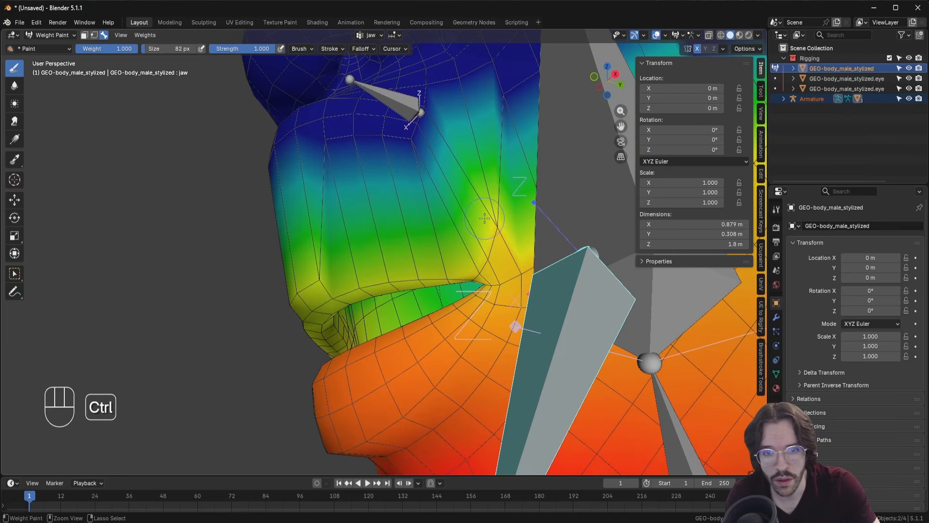
{"action": "left_click_drag", "start_coordinate": [355, 269], "coordinate": [302, 290], "text": "ctrl"}
{"action": "middle_click_drag", "start_coordinate": [320, 286], "coordinate": [361, 280]}
{"action": "left_click_drag", "start_coordinate": [372, 284], "coordinate": [390, 283], "text": "ctrl"}
{"action": "middle_click_drag", "start_coordinate": [390, 283], "coordinate": [452, 285], "text": "shift"}
{"action": "mouse_move", "coordinate": [371, 285]}
{"action": "left_mouse_down", "text": "ctrl"}
{"action": "mouse_move", "coordinate": [430, 283]}
{"action": "mouse_move", "coordinate": [372, 315]}
{"action": "left_mouse_up", "text": "ctrl"}
{"action": "middle_click_drag", "start_coordinate": [373, 315], "coordinate": [404, 278]}
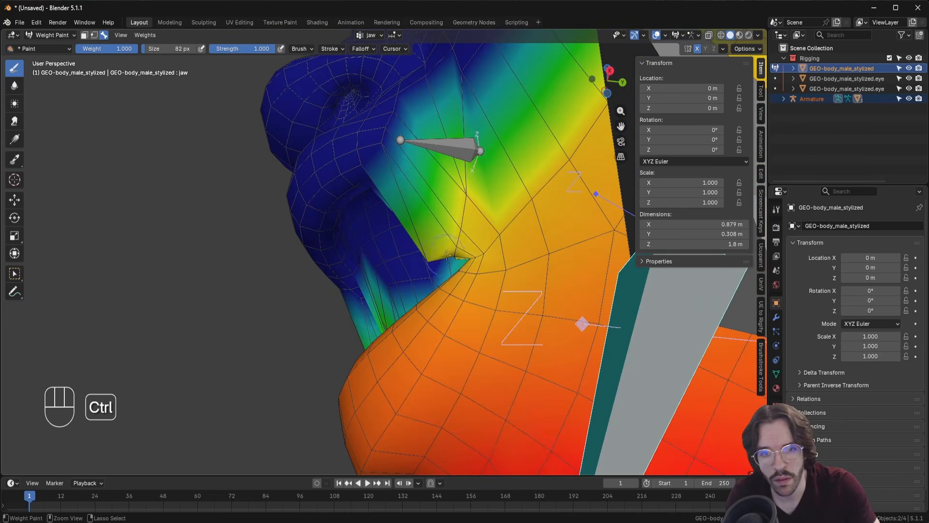
Undo the last stroke at the mouth corner and erase the jaw weight around the inner mouth corner with a 14 px brush
{"action": "left_click_drag", "start_coordinate": [446, 255], "coordinate": [437, 260], "text": "ctrl"}
{"action": "key", "text": "ctrl+z"}
{"action": "key", "text": "f"}
{"action": "left_click", "coordinate": [414, 256]}
{"action": "scroll", "coordinate": [414, 257], "scroll_direction": "up", "scroll_amount": 2}
{"action": "middle_click_drag", "start_coordinate": [388, 259], "coordinate": [430, 261]}
{"action": "left_click_drag", "start_coordinate": [430, 261], "coordinate": [422, 262], "text": "ctrl"}
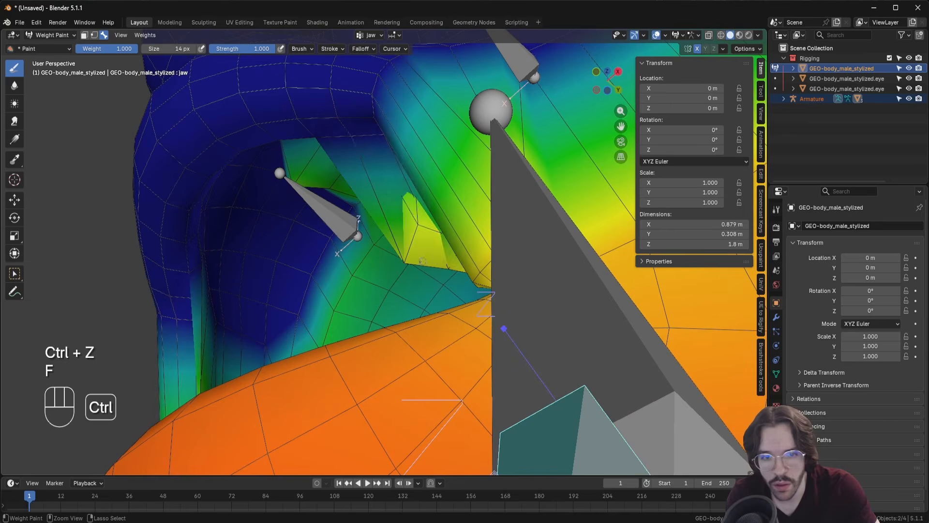
{"action": "middle_click_drag", "start_coordinate": [422, 260], "coordinate": [399, 303]}
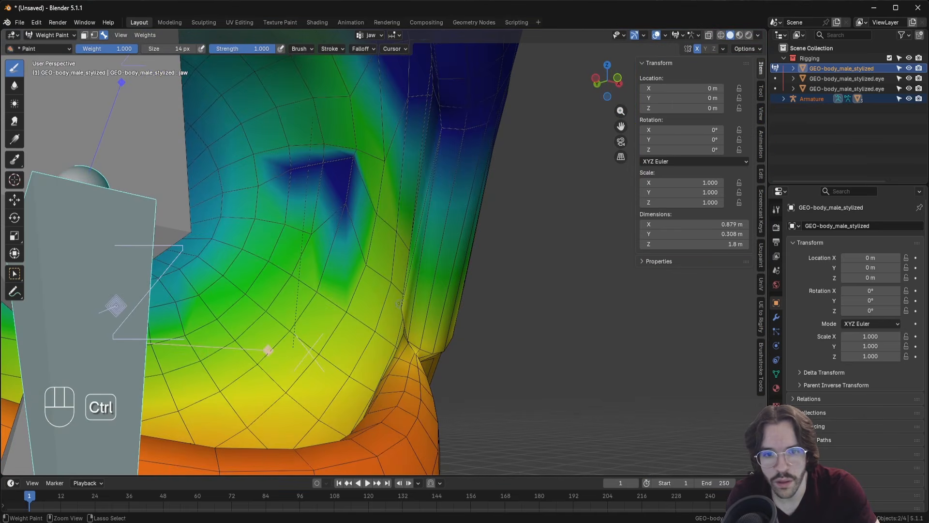
{"action": "left_click_drag", "start_coordinate": [401, 303], "coordinate": [411, 286], "text": "ctrl"}
Enlarge the brush to 30 px and erase the jaw weight from the inner side of the upper lip and mouth interior
{"action": "key", "text": "f"}
{"action": "left_click", "coordinate": [418, 300]}
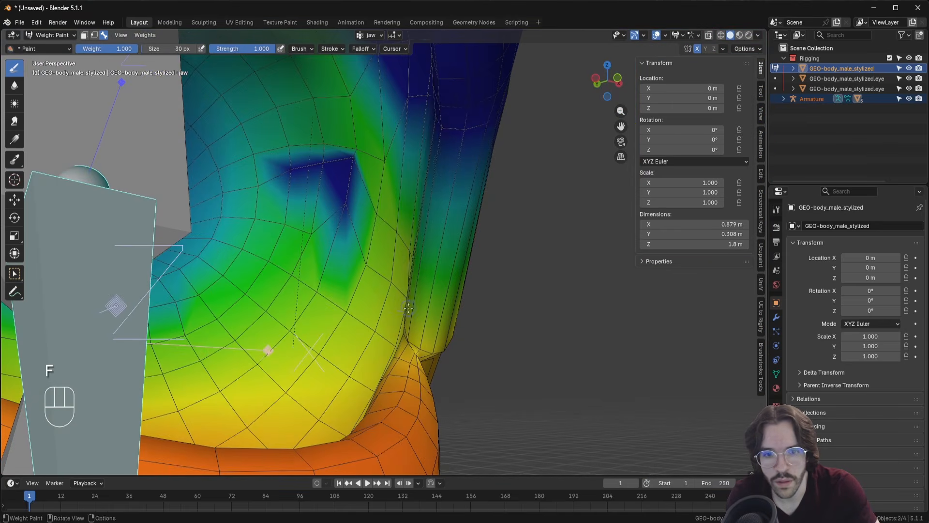
{"action": "mouse_move", "coordinate": [411, 286]}
{"action": "middle_mouse_down"}
{"action": "mouse_move", "coordinate": [275, 301]}
{"action": "mouse_move", "coordinate": [382, 292]}
{"action": "middle_mouse_up"}
{"action": "scroll", "coordinate": [348, 295], "scroll_direction": "down", "scroll_amount": 4}
{"action": "scroll", "coordinate": [387, 291], "scroll_direction": "up", "scroll_amount": 3}
{"action": "scroll", "coordinate": [385, 289], "scroll_direction": "down", "scroll_amount": 1}
{"action": "mouse_move", "coordinate": [393, 290]}
{"action": "left_mouse_down", "text": "ctrl"}
{"action": "mouse_move", "coordinate": [387, 281]}
{"action": "mouse_move", "coordinate": [375, 293]}
{"action": "left_mouse_up", "text": "ctrl"}
{"action": "mouse_move", "coordinate": [377, 293]}
{"action": "middle_mouse_down"}
{"action": "mouse_move", "coordinate": [454, 297]}
{"action": "mouse_move", "coordinate": [505, 285]}
{"action": "middle_mouse_up"}
{"action": "scroll", "coordinate": [504, 285], "scroll_direction": "left", "scroll_amount": 1}
{"action": "left_click_drag", "start_coordinate": [488, 281], "coordinate": [484, 237], "text": "ctrl"}
{"action": "mouse_move", "coordinate": [459, 242]}
{"action": "middle_mouse_down"}
{"action": "mouse_move", "coordinate": [522, 232]}
{"action": "mouse_move", "coordinate": [535, 220]}
{"action": "middle_mouse_up"}
{"action": "left_click_drag", "start_coordinate": [388, 184], "coordinate": [398, 141], "text": "ctrl"}
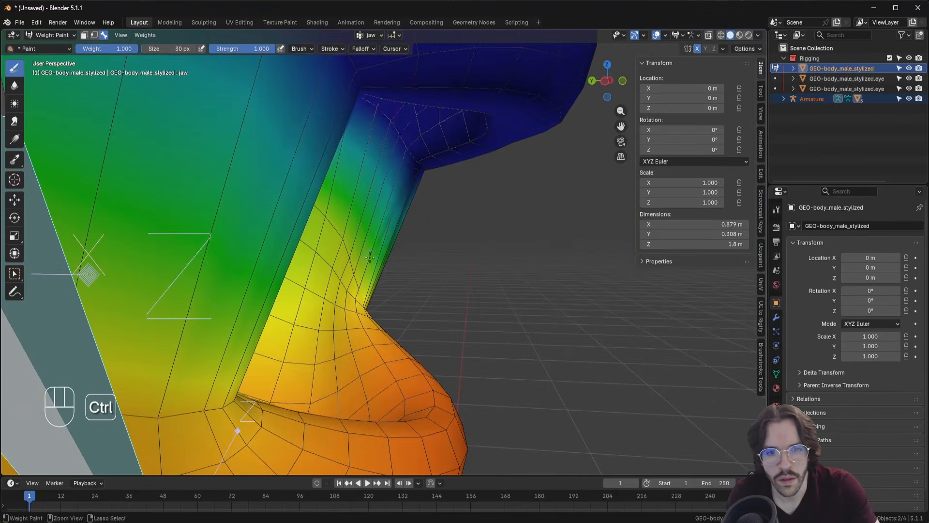
Swing the jaw bone about the global X axis to test the deformation, leaving the mouth closed
{"action": "mouse_move", "coordinate": [392, 232]}
{"action": "middle_mouse_down"}
{"action": "mouse_move", "coordinate": [253, 272]}
{"action": "mouse_move", "coordinate": [319, 309]}
{"action": "middle_mouse_up"}
{"action": "scroll", "coordinate": [320, 310], "scroll_direction": "left", "scroll_amount": 1}
{"action": "key", "text": "r"}
{"action": "key", "text": "x"}
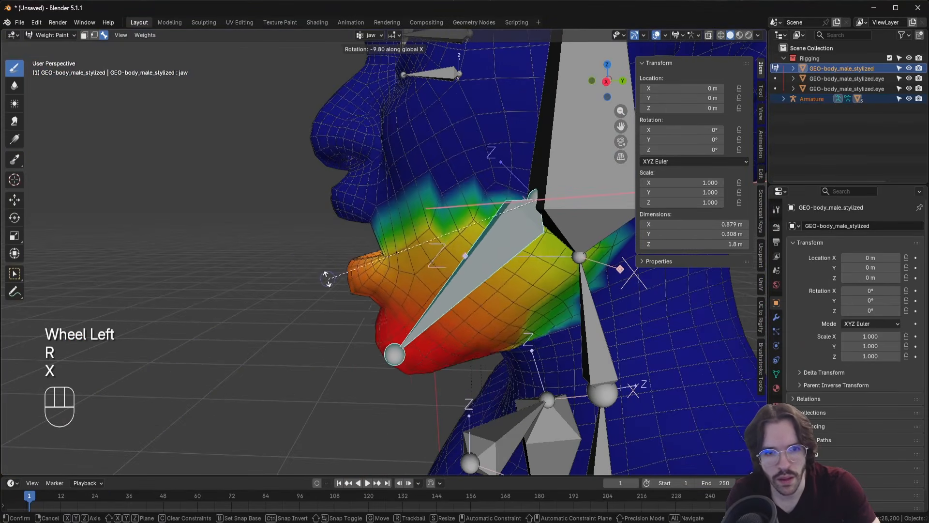
{"action": "left_click", "coordinate": [329, 238]}
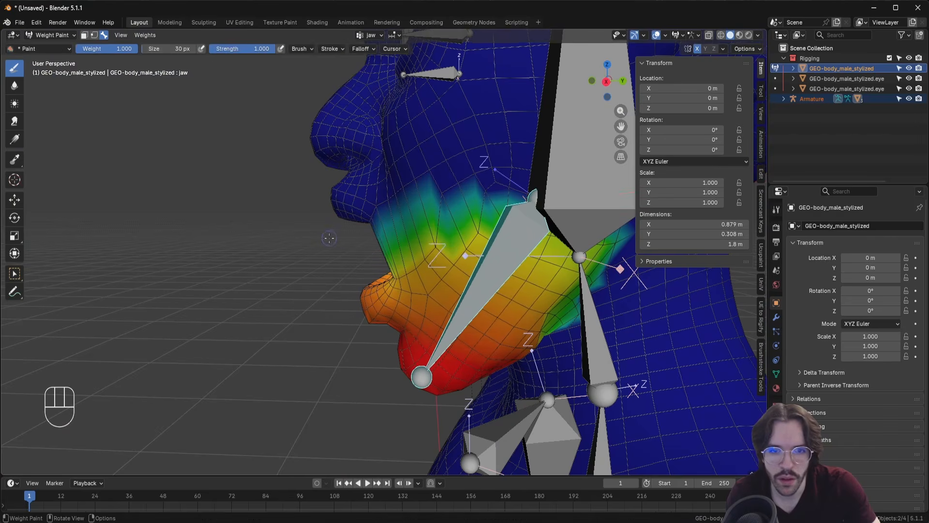
{"action": "key", "text": "r"}
{"action": "key", "text": "x"}
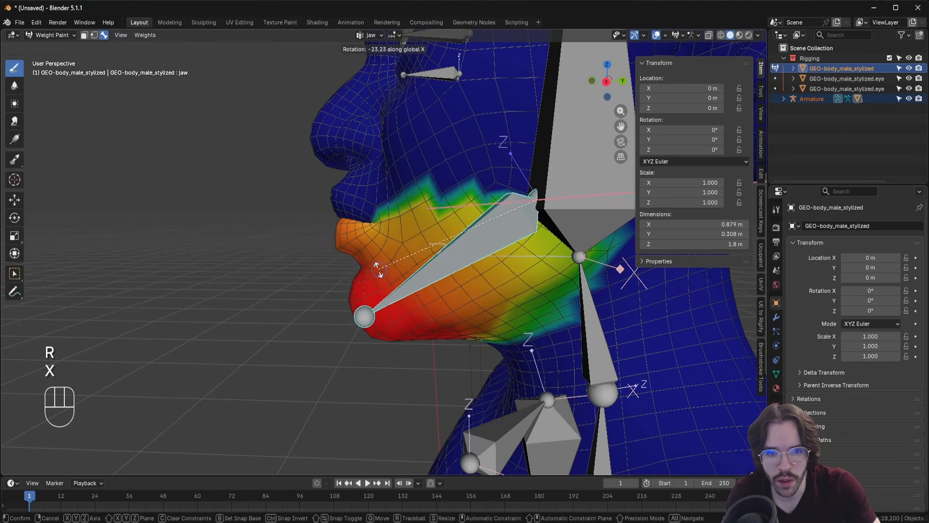
{"action": "left_click", "coordinate": [399, 276]}
{"action": "middle_click_drag", "start_coordinate": [399, 276], "coordinate": [383, 235]}
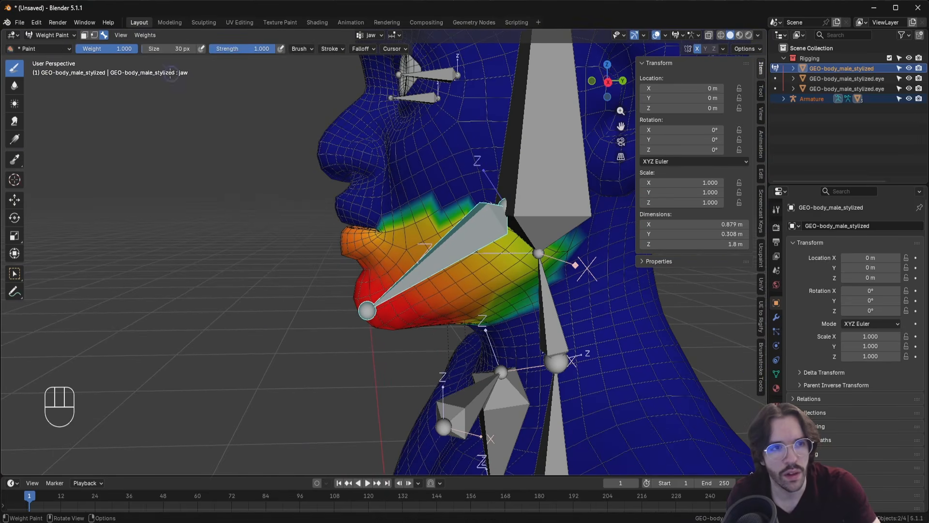
Smooth the jaw group's vertex weights with factor 0.500 and 3 iterations, and test them by rotating the jaw about global X
{"action": "left_click", "coordinate": [146, 35]}
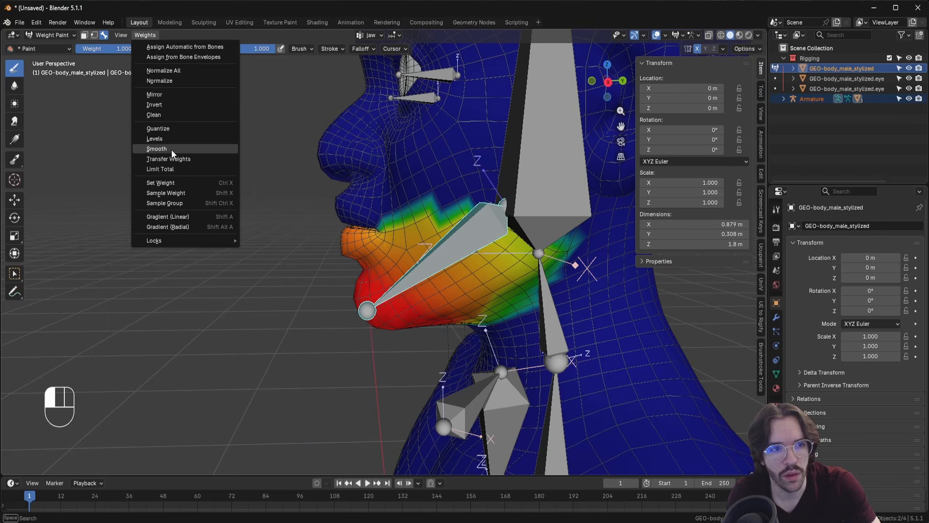
{"action": "left_click", "coordinate": [172, 150]}
{"action": "middle_click_drag", "start_coordinate": [262, 320], "coordinate": [287, 371]}
{"action": "left_click", "coordinate": [158, 452]}
{"action": "left_click", "coordinate": [158, 452]}
{"action": "key", "text": "r"}
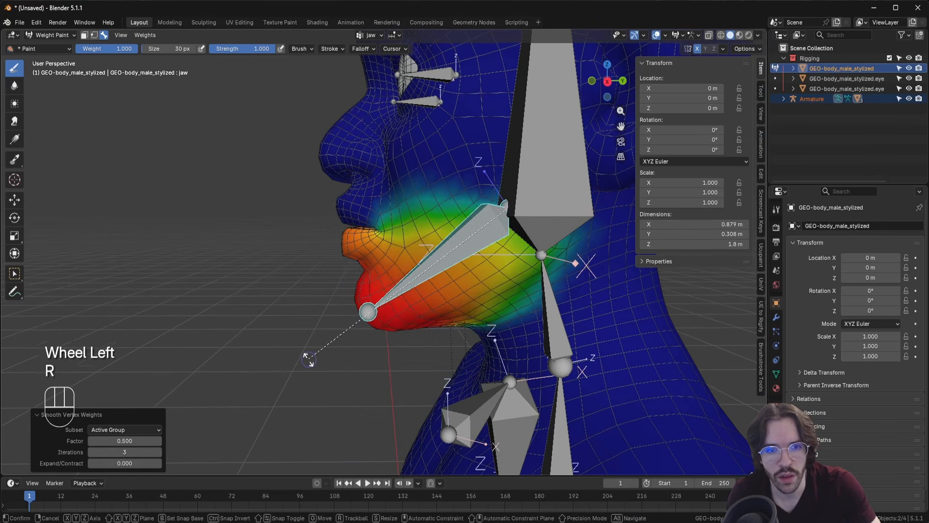
{"action": "key", "text": "x"}
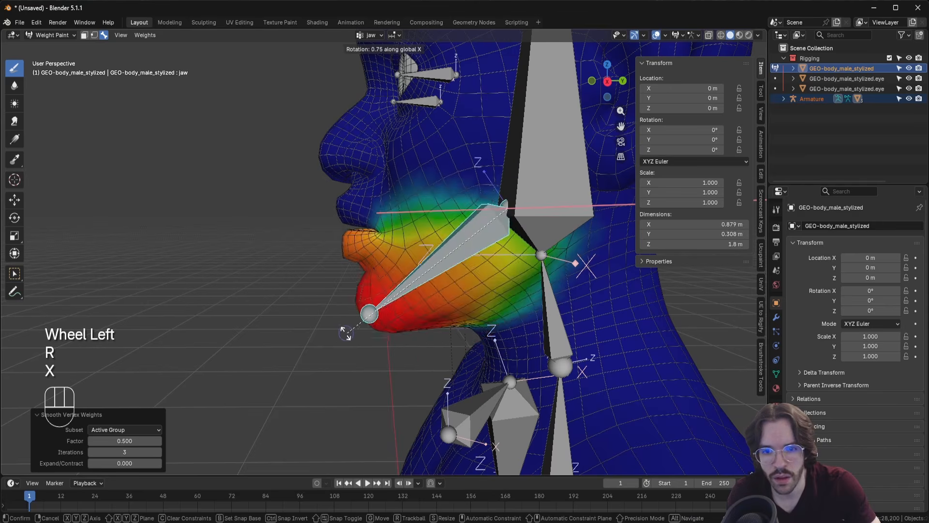
{"action": "left_click", "coordinate": [354, 340]}
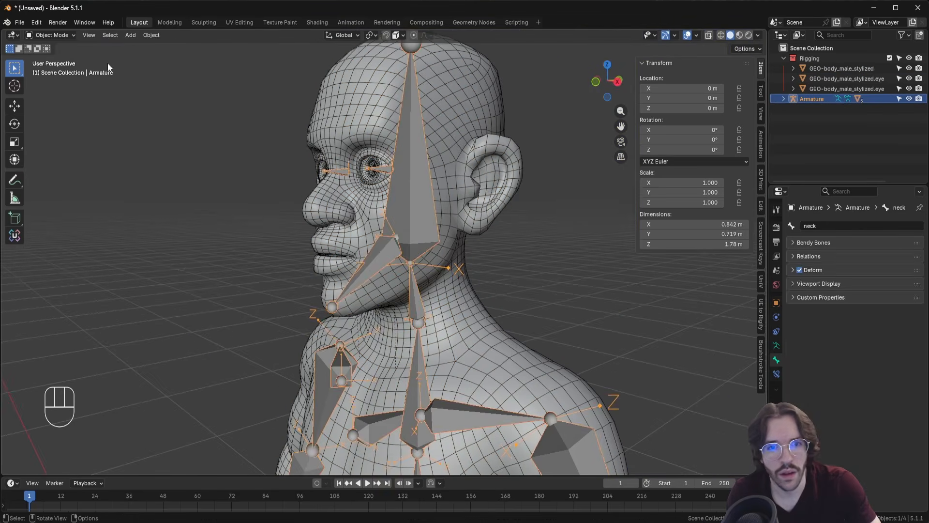
Switch the armature to Pose Mode and turn off the Wireframe overlay
{"action": "left_click", "coordinate": [48, 35]}
{"action": "left_click", "coordinate": [54, 66]}
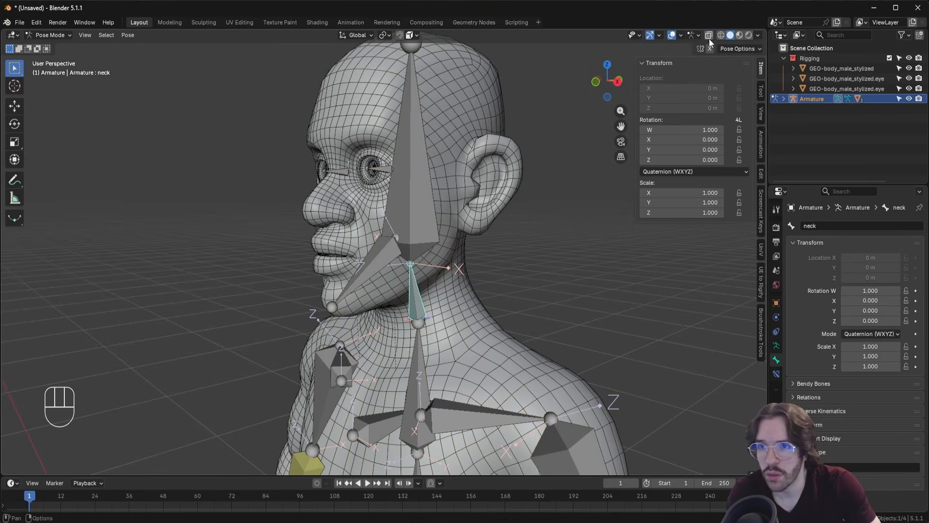
{"action": "left_click", "coordinate": [659, 35]}
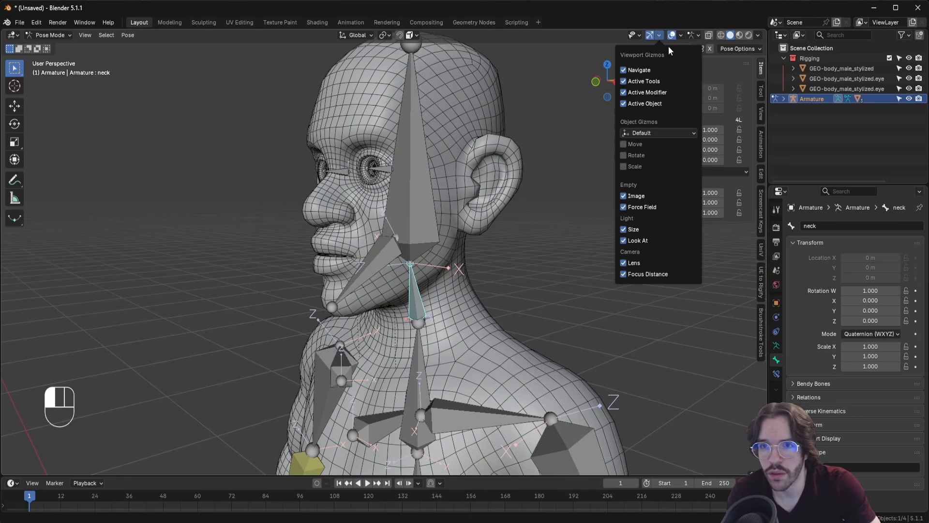
{"action": "left_click", "coordinate": [681, 35]}
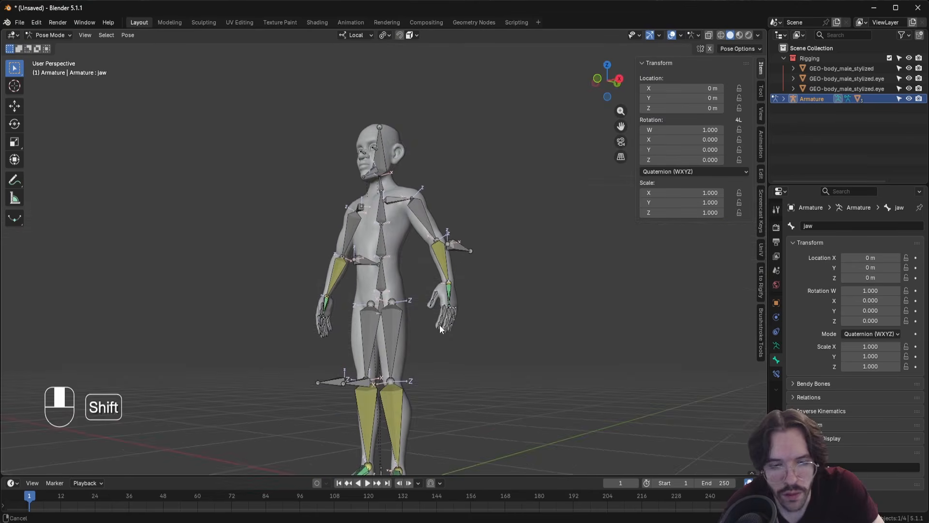
Hide the Bones and Deform bone collections, leaving only the Control collection displayed and active
{"action": "middle_click_drag", "start_coordinate": [439, 325], "coordinate": [449, 295], "text": "shift"}
{"action": "left_click", "coordinate": [407, 383]}
{"action": "middle_click_drag", "start_coordinate": [407, 383], "coordinate": [426, 306], "text": "shift"}
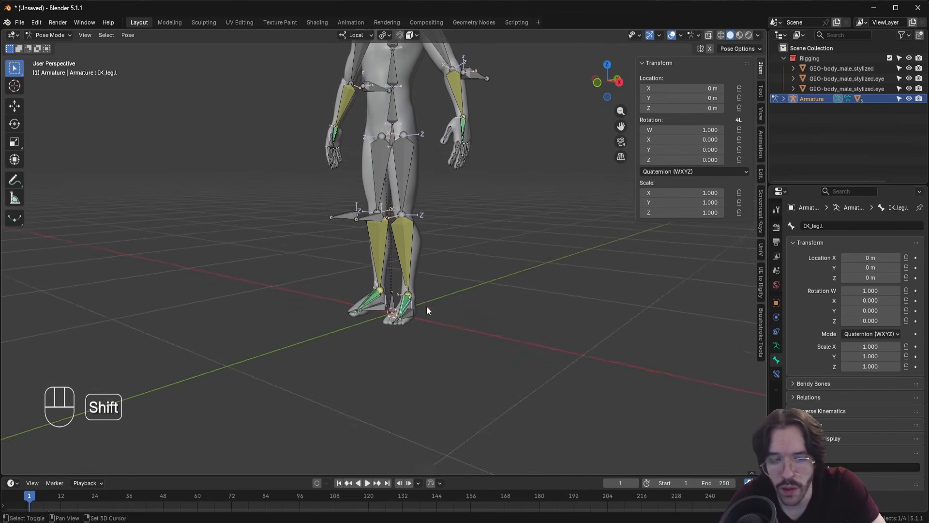
{"action": "left_click", "coordinate": [776, 345]}
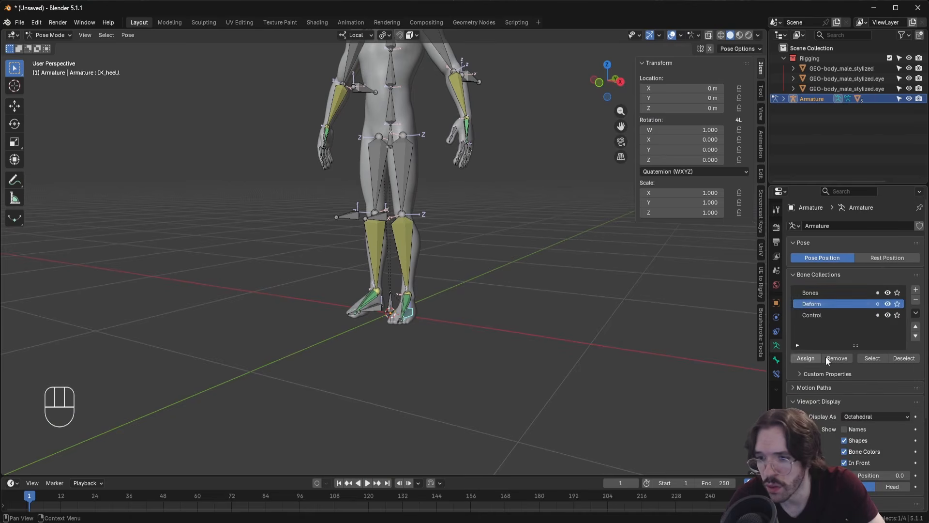
{"action": "left_click", "coordinate": [887, 304]}
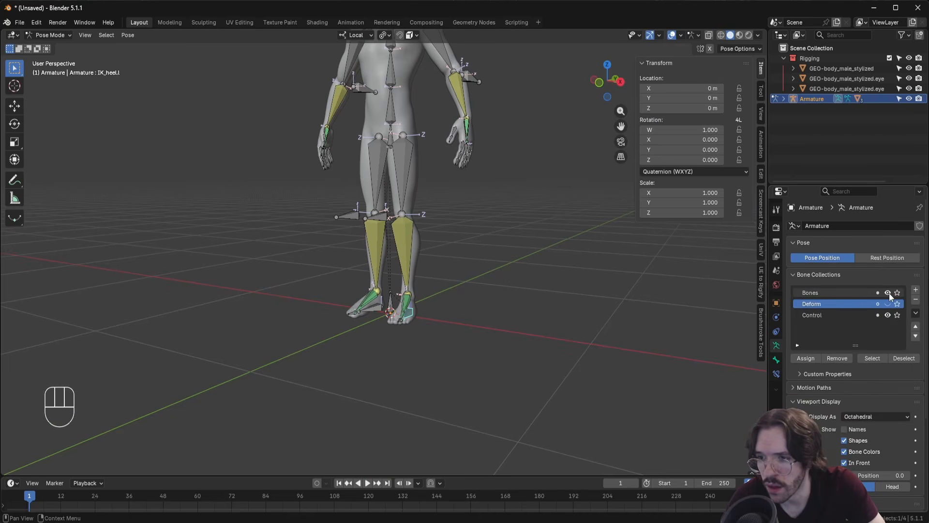
{"action": "left_click", "coordinate": [888, 293]}
{"action": "left_click", "coordinate": [850, 316]}
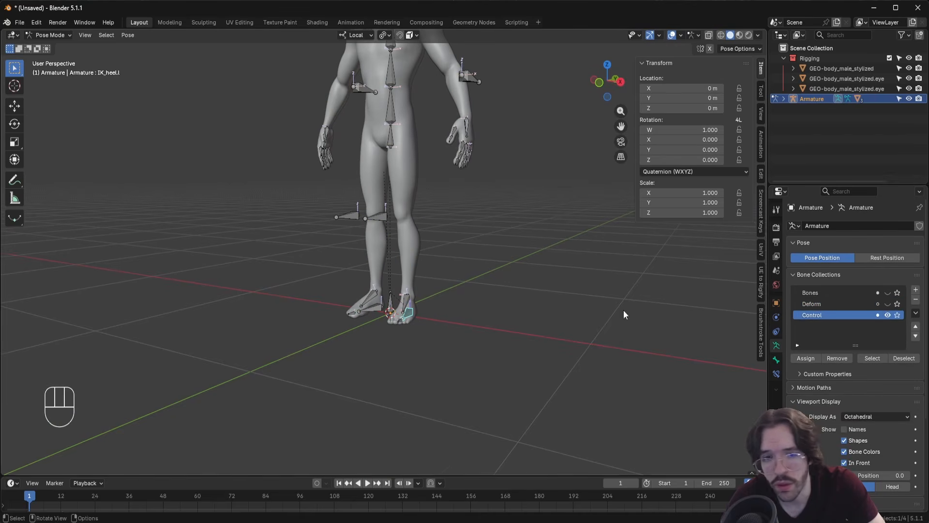
Move the left heel IK control outward in the horizontal plane and rotate it 30.5° about its local Z axis
{"action": "middle_click_drag", "start_coordinate": [532, 322], "coordinate": [434, 342]}
{"action": "key", "text": "g"}
{"action": "key", "text": "shift+z"}
{"action": "left_click", "coordinate": [454, 341]}
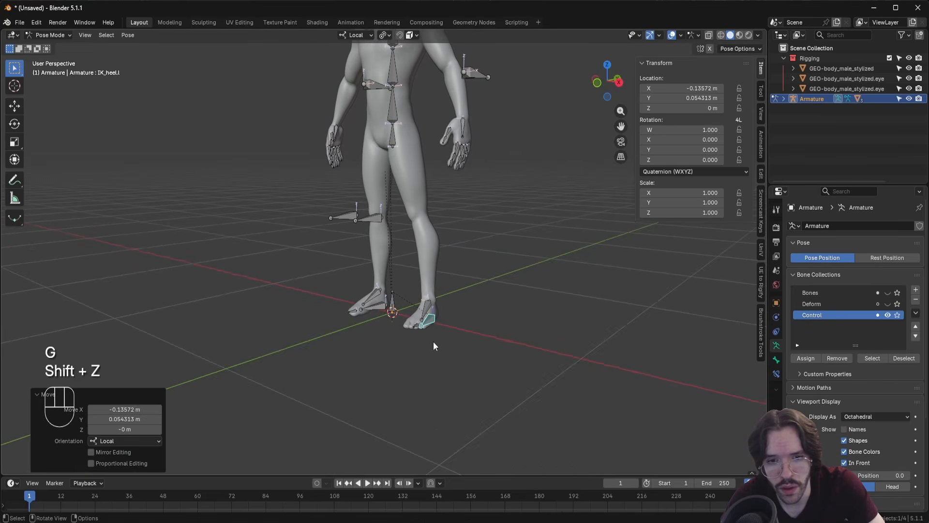
{"action": "key", "text": "r"}
{"action": "key", "text": "z"}
{"action": "left_click", "coordinate": [452, 344]}
{"action": "middle_click_drag", "start_coordinate": [488, 239], "coordinate": [453, 358], "text": "shift"}
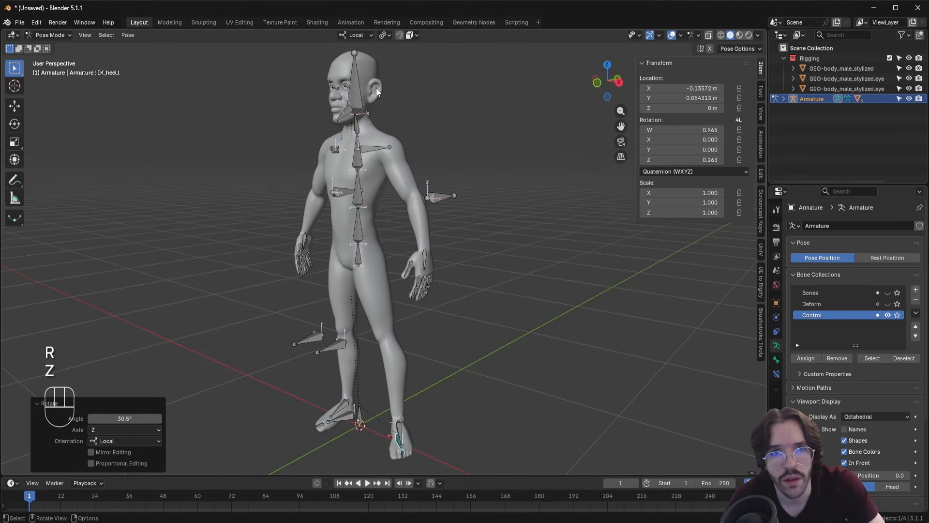
Move the left hand's IK control up and forward so that the elbow bends
{"action": "scroll", "coordinate": [434, 212], "scroll_direction": "up", "scroll_amount": 3}
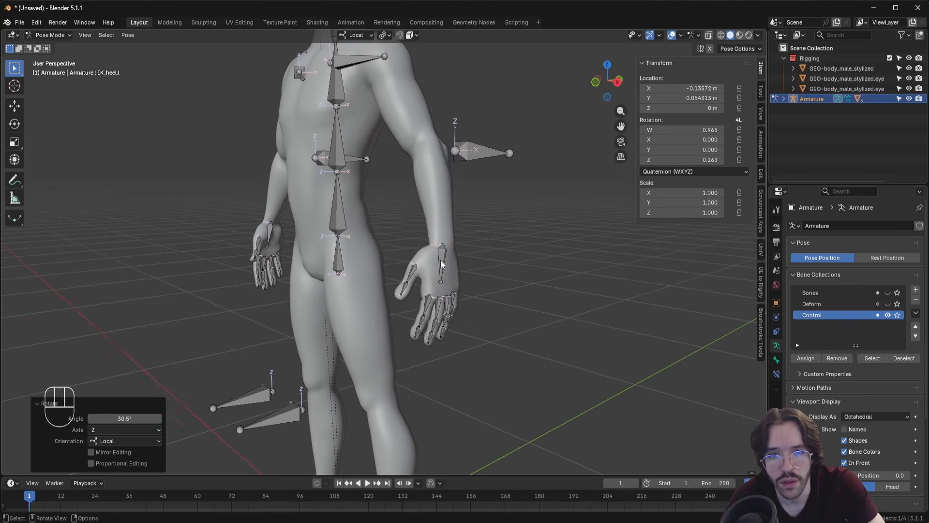
{"action": "left_click", "coordinate": [438, 263]}
{"action": "key", "text": "g"}
{"action": "left_click", "coordinate": [370, 165]}
Select the left hand's finger bones and curl them by -39° about their local X axes
{"action": "left_click_drag", "start_coordinate": [288, 166], "coordinate": [367, 262]}
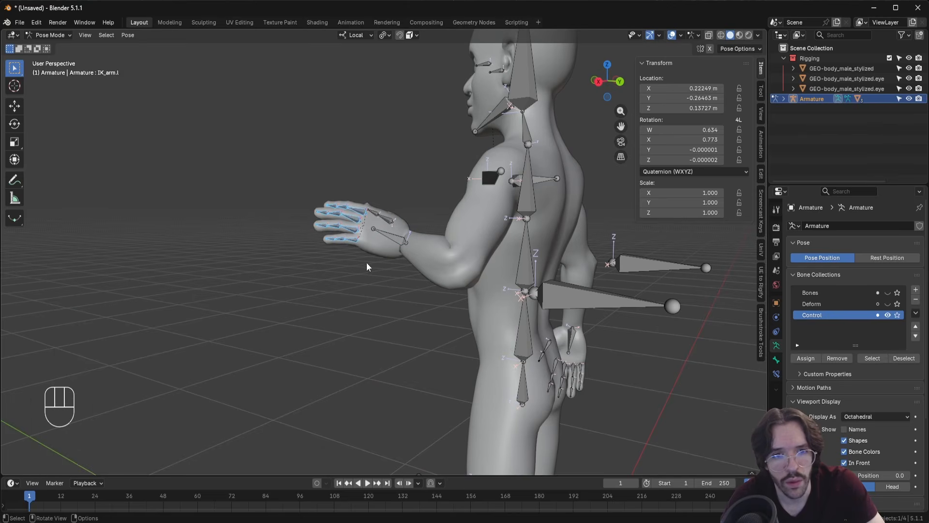
{"action": "left_click_drag", "start_coordinate": [365, 188], "coordinate": [393, 222], "text": "shift"}
{"action": "left_click_drag", "start_coordinate": [393, 221], "coordinate": [396, 223], "text": "shift"}
{"action": "key", "text": "r"}
{"action": "key", "text": "x"}
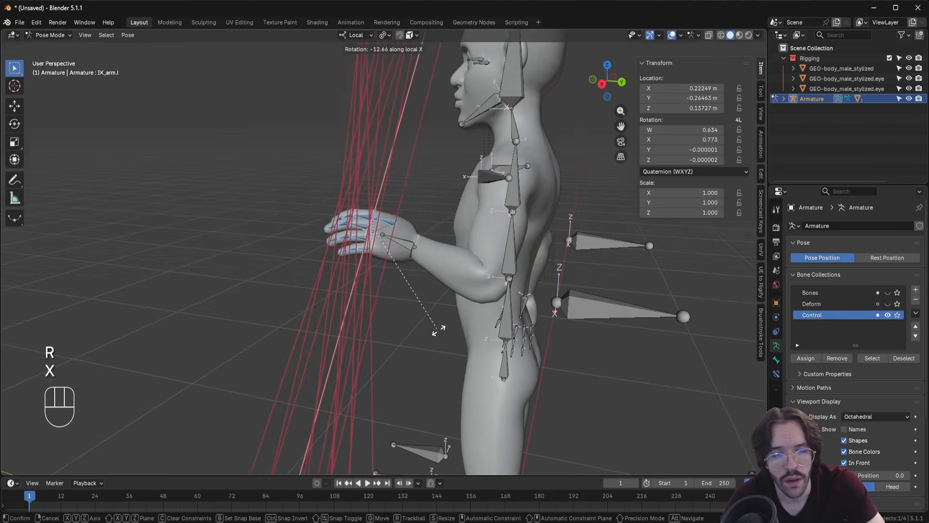
{"action": "left_click", "coordinate": [499, 307]}
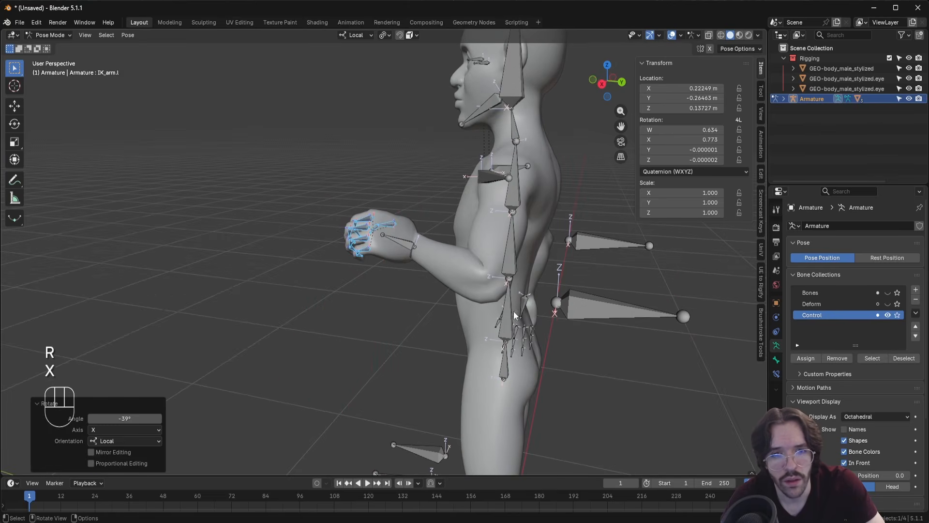
Reposition the left elbow's IK target behind the body and raise the left hand's IK control beside the head
{"action": "left_click", "coordinate": [571, 316]}
{"action": "middle_click_drag", "start_coordinate": [568, 318], "coordinate": [612, 263]}
{"action": "key", "text": "g"}
{"action": "left_click", "coordinate": [582, 314]}
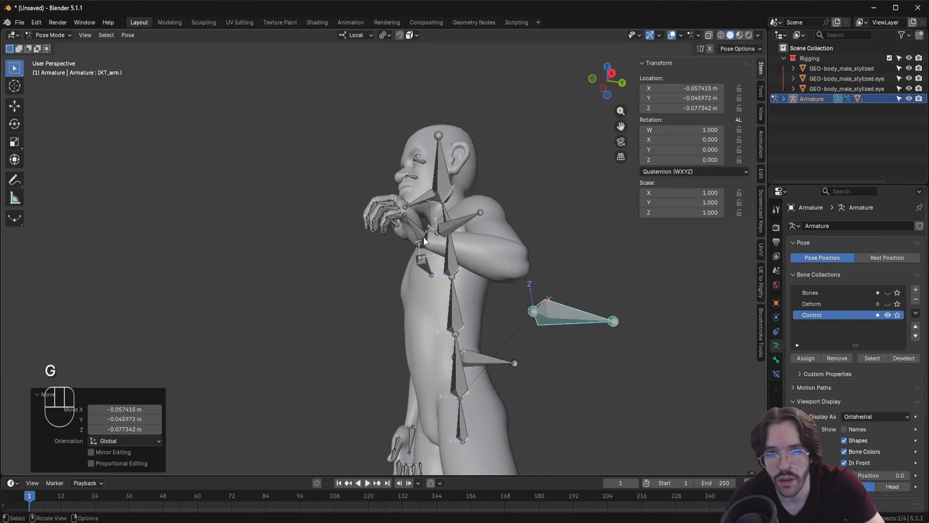
{"action": "left_click", "coordinate": [423, 238]}
{"action": "key", "text": "g"}
{"action": "left_click", "coordinate": [484, 131]}
{"action": "middle_click_drag", "start_coordinate": [484, 133], "coordinate": [481, 265], "text": "shift"}
Rotate the head bone freely to tilt the head, and open the mouth by rotating the jaw -27.4° about local X
{"action": "left_click", "coordinate": [464, 262]}
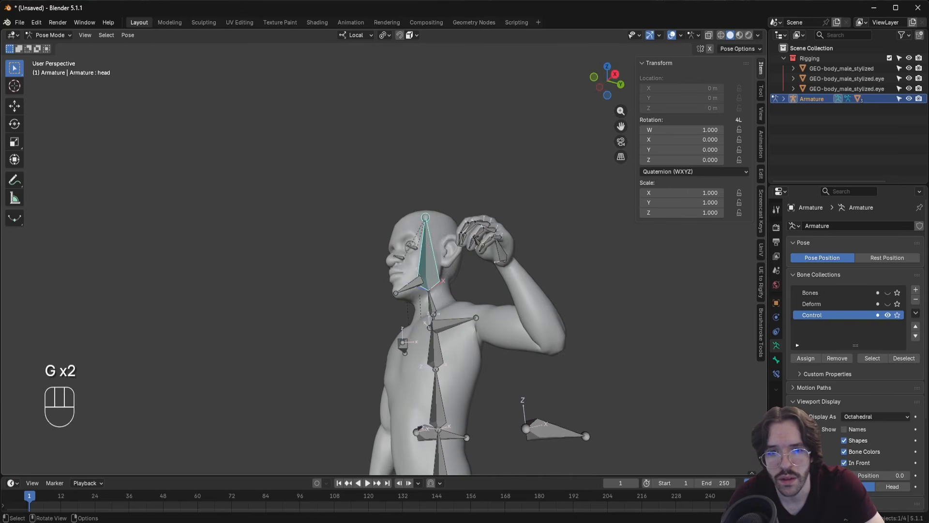
{"action": "key", "text": "r"}
{"action": "key", "text": "r"}
{"action": "left_click", "coordinate": [492, 289]}
{"action": "key", "text": "r"}
{"action": "key", "text": "x"}
{"action": "left_click", "coordinate": [366, 381]}
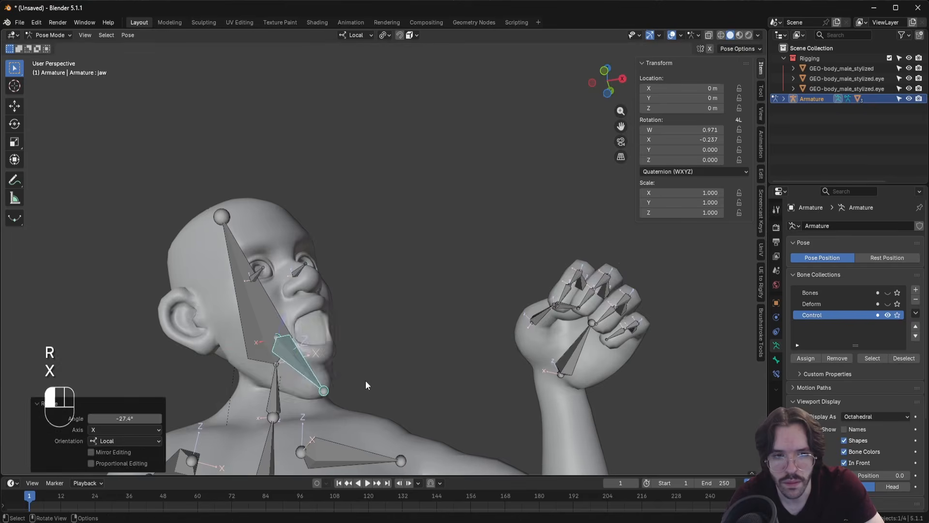
Lower the hips along the Z axis and move the left knee's IK target about 0.24 m outward along X
{"action": "scroll", "coordinate": [366, 382], "scroll_direction": "down", "scroll_amount": 6}
{"action": "middle_click_drag", "start_coordinate": [366, 381], "coordinate": [472, 198]}
{"action": "left_click", "coordinate": [380, 376]}
{"action": "key", "text": "g"}
{"action": "key", "text": "z"}
{"action": "key", "text": "z"}
{"action": "left_click", "coordinate": [393, 406]}
{"action": "left_click", "coordinate": [482, 248]}
{"action": "key", "text": "g"}
{"action": "left_click", "coordinate": [545, 245]}
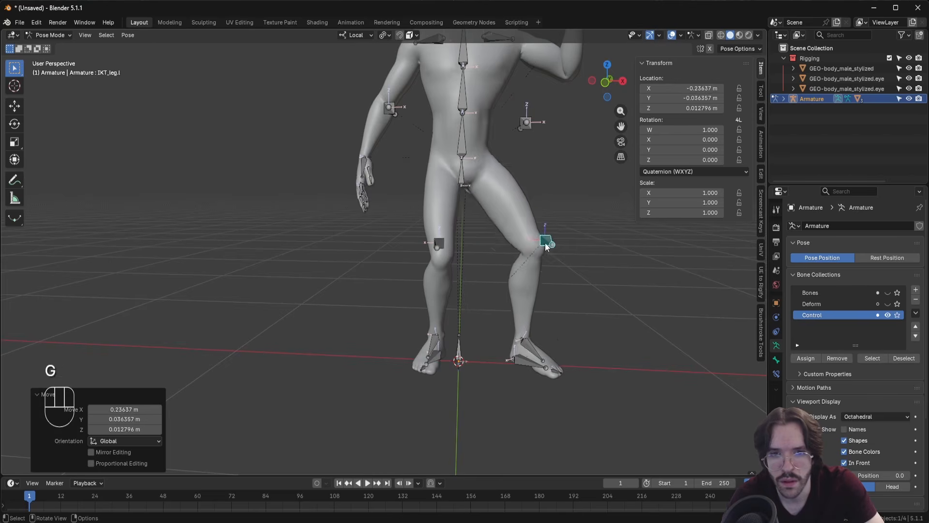
Move the right hand's IK control outward and reposition the right elbow's IK target behind the body
{"action": "middle_click_drag", "start_coordinate": [544, 243], "coordinate": [543, 373], "text": "shift"}
{"action": "left_click", "coordinate": [363, 293]}
{"action": "key", "text": "g"}
{"action": "left_click", "coordinate": [339, 253]}
{"action": "left_click", "coordinate": [383, 231]}
{"action": "middle_click_drag", "start_coordinate": [365, 240], "coordinate": [475, 247]}
{"action": "key", "text": "g"}
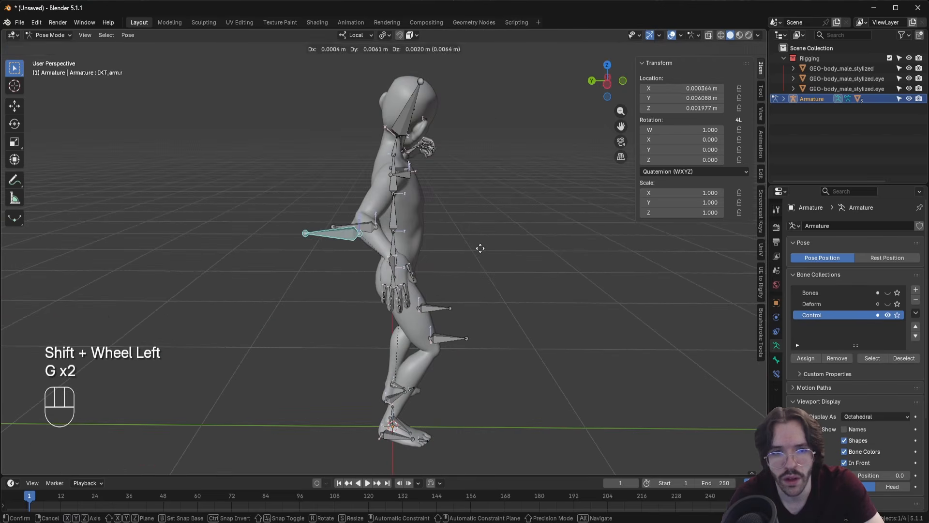
{"action": "left_click", "coordinate": [439, 281]}
{"action": "middle_click_drag", "start_coordinate": [439, 280], "coordinate": [369, 262]}
Try rotating both shoulder bones together about their X, Y and Z axes
{"action": "left_click", "coordinate": [379, 209], "text": "shift"}
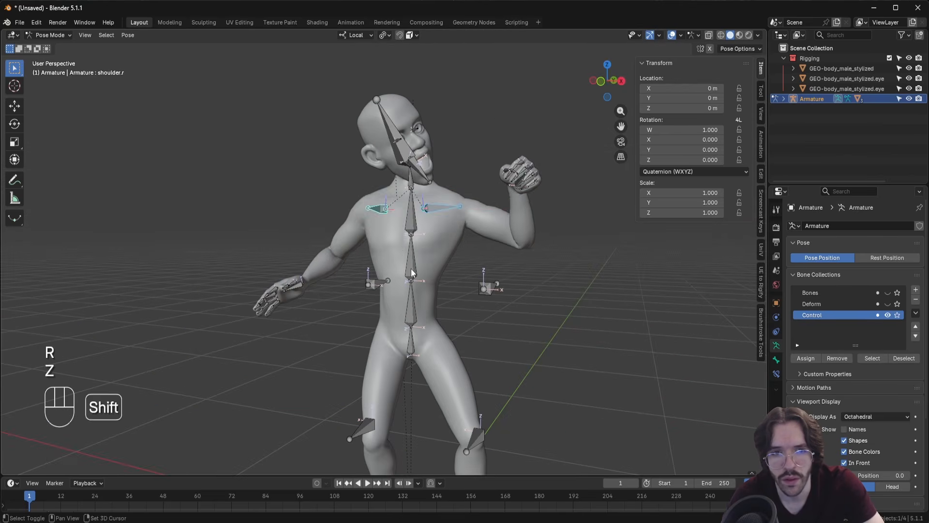
{"action": "key", "text": "r"}
{"action": "key", "text": "x"}
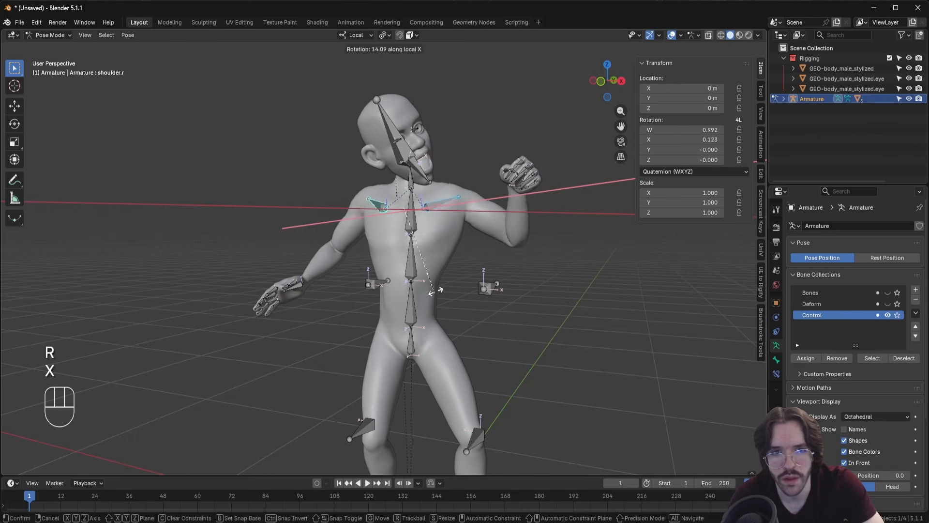
{"action": "right_click", "coordinate": [438, 332]}
{"action": "key", "text": "r"}
{"action": "key", "text": "y"}
{"action": "right_click", "coordinate": [530, 294]}
{"action": "middle_click_drag", "start_coordinate": [531, 294], "coordinate": [411, 269]}
{"action": "key", "text": "r"}
{"action": "key", "text": "z"}
{"action": "right_click", "coordinate": [435, 291]}
Try bending the torso by rotating the lower spine bone above the hips about its local X axis
{"action": "scroll", "coordinate": [411, 270], "scroll_direction": "down", "scroll_amount": 1}
{"action": "left_click", "coordinate": [402, 303]}
{"action": "key", "text": "r"}
{"action": "key", "text": "x"}
{"action": "key", "text": "r"}
{"action": "key", "text": "x"}
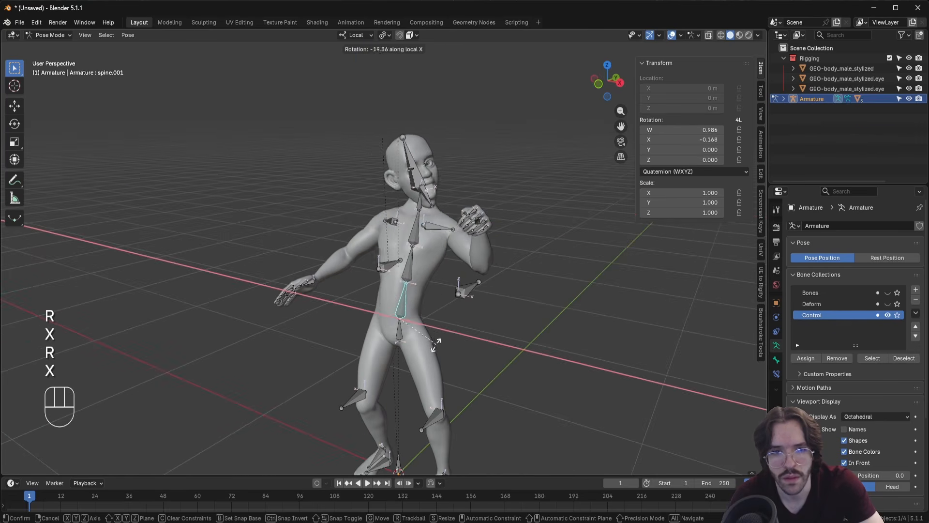
{"action": "left_click", "coordinate": [433, 346]}
Switch from Pose Mode to Object Mode and view the whole posed character
{"action": "middle_click_drag", "start_coordinate": [431, 338], "coordinate": [341, 334]}
{"action": "middle_click_drag", "start_coordinate": [244, 204], "coordinate": [296, 131]}
{"action": "left_click", "coordinate": [49, 35]}
{"action": "left_click", "coordinate": [51, 47]}
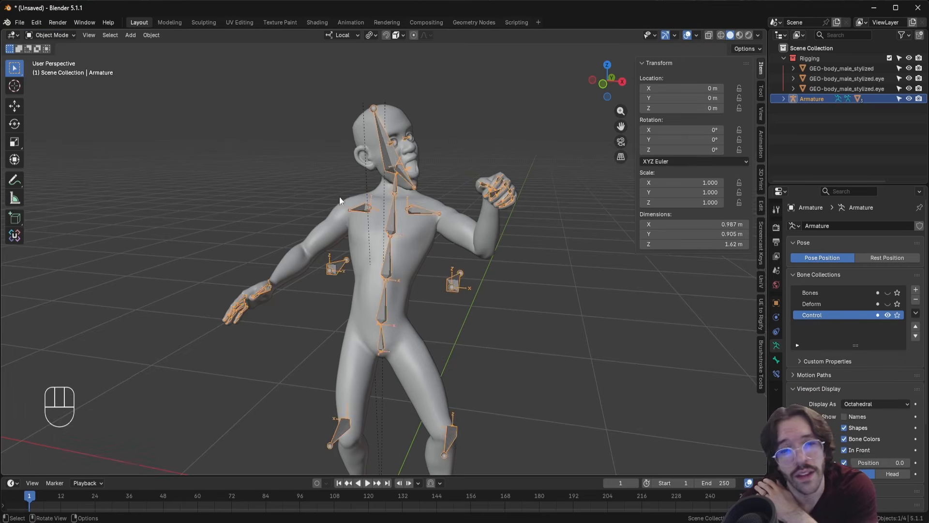
{"action": "scroll", "coordinate": [440, 317], "scroll_direction": "down", "scroll_amount": 6}
{"action": "scroll", "coordinate": [384, 243], "scroll_direction": "up", "scroll_amount": 4}
Return the armature to Pose Mode, select all bones, and clear all of their transforms
{"action": "left_click", "coordinate": [47, 35]}
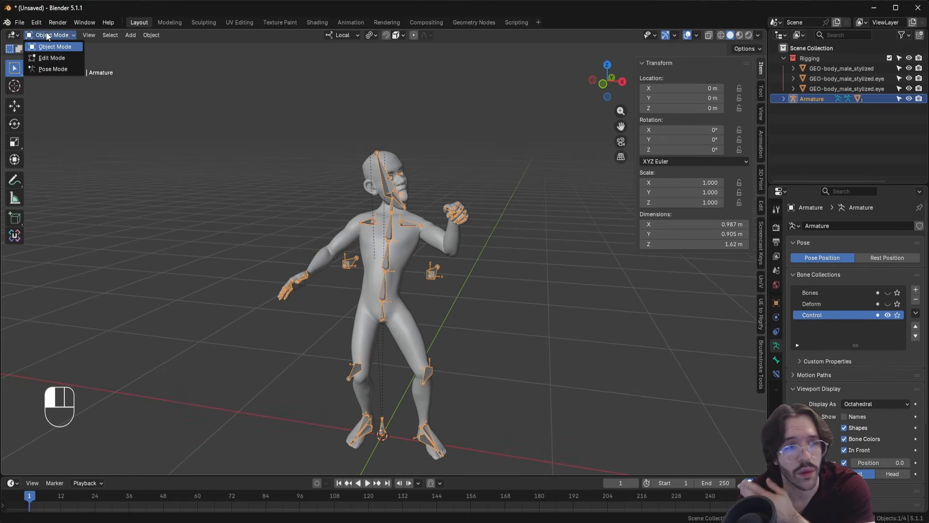
{"action": "left_click", "coordinate": [53, 69]}
{"action": "key", "text": "a"}
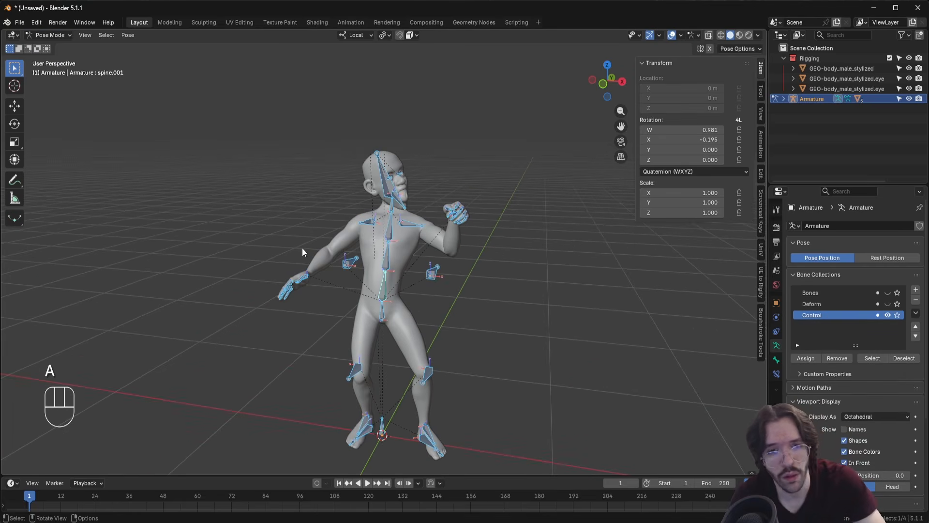
{"action": "left_click", "coordinate": [128, 34]}
{"action": "mouse_move", "coordinate": [156, 59]}
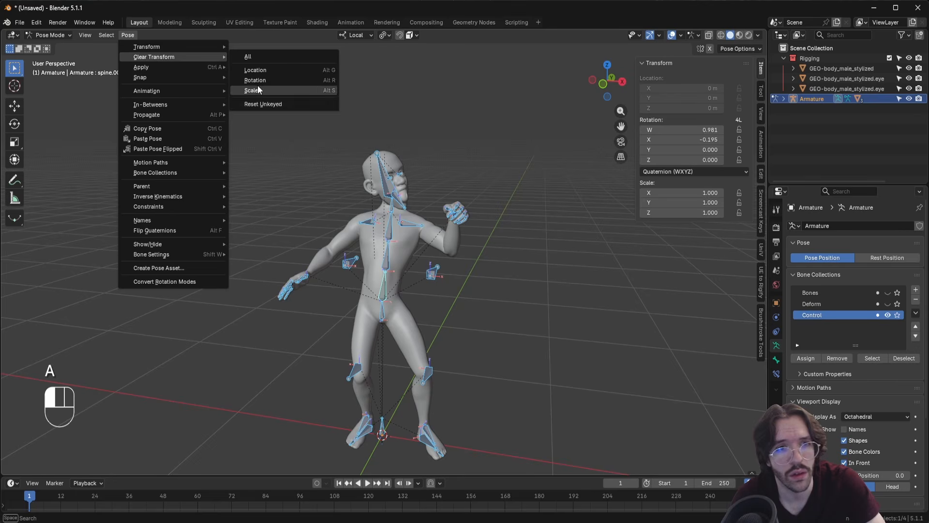
{"action": "left_click", "coordinate": [249, 56]}
{"action": "middle_click_drag", "start_coordinate": [319, 237], "coordinate": [413, 240], "text": "shift"}
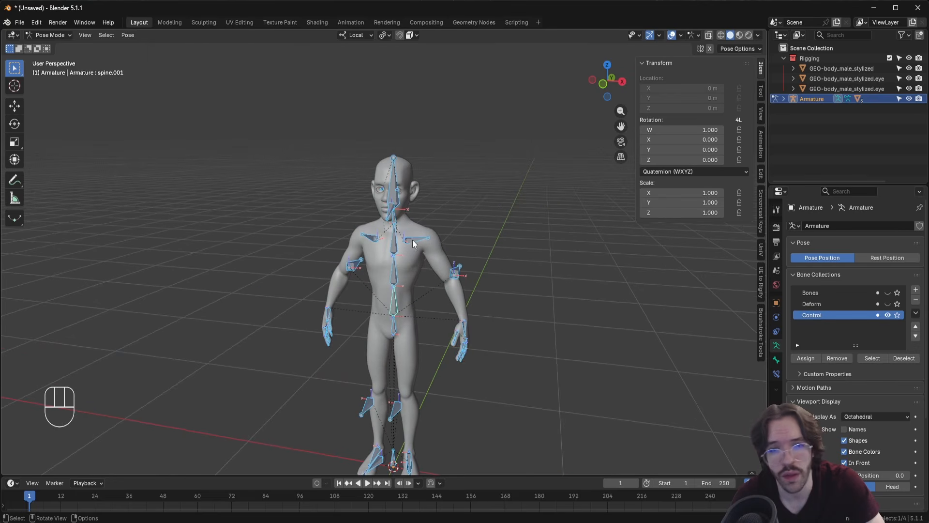
Switch to Object Mode and select the armature together with the body and both eye meshes
{"action": "left_click", "coordinate": [44, 36]}
{"action": "left_click", "coordinate": [51, 46]}
{"action": "scroll", "coordinate": [290, 262], "scroll_direction": "down", "scroll_amount": 3}
{"action": "left_click_drag", "start_coordinate": [289, 165], "coordinate": [448, 381]}
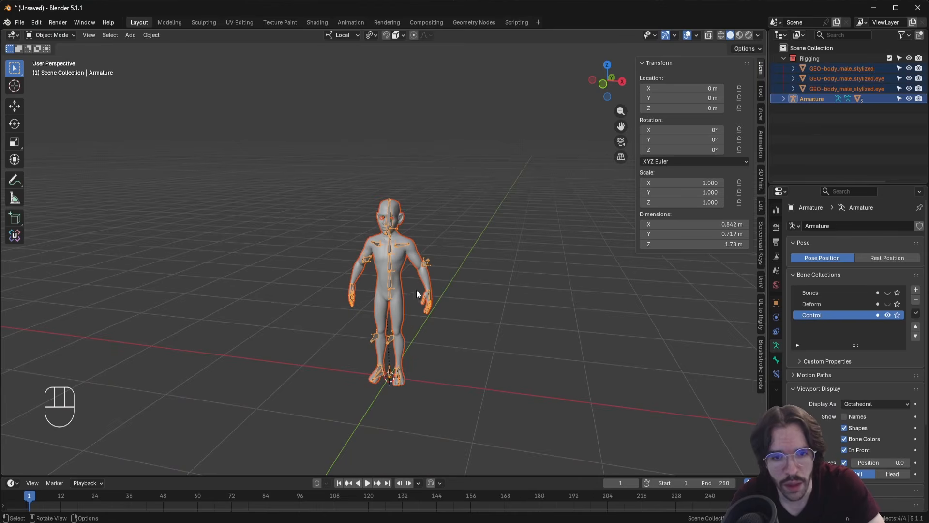
Start an FBX export limited to selected objects, with only Armature and Mesh as object types
{"action": "left_click", "coordinate": [20, 23]}
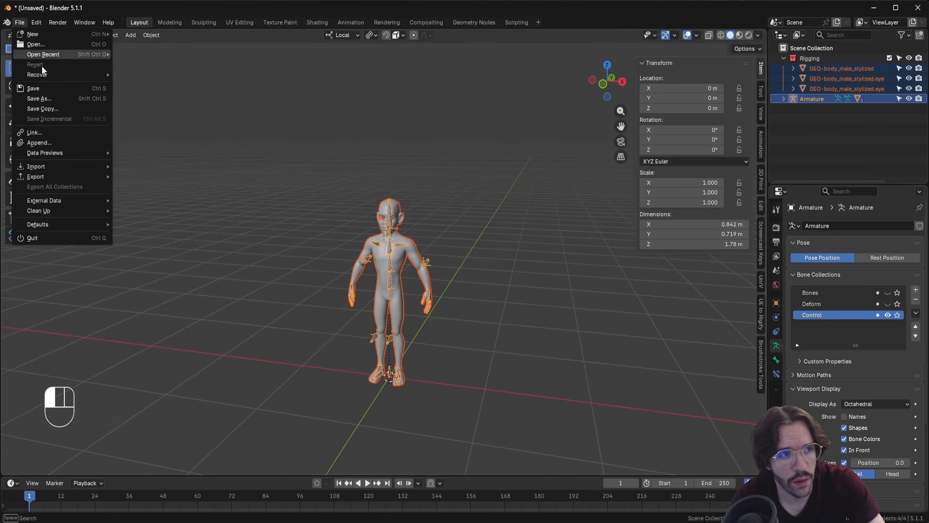
{"action": "mouse_move", "coordinate": [51, 176]}
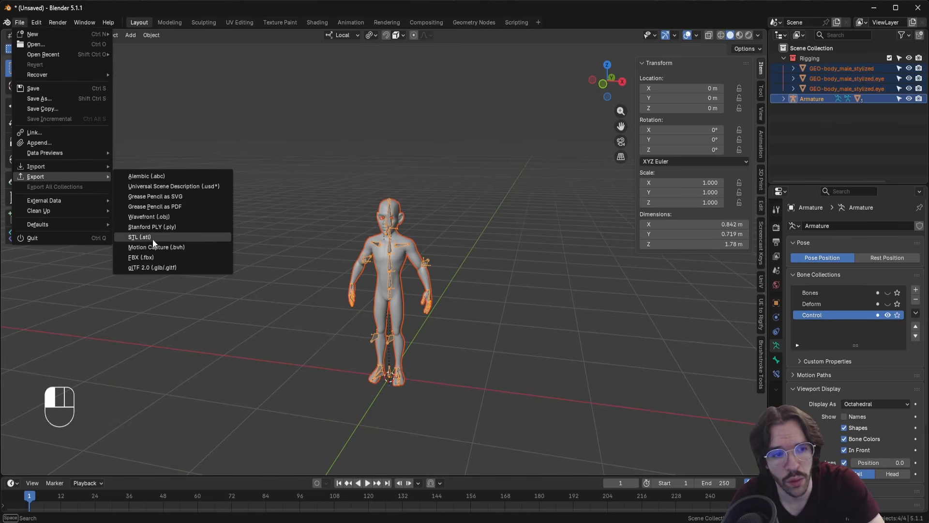
{"action": "left_click", "coordinate": [148, 258]}
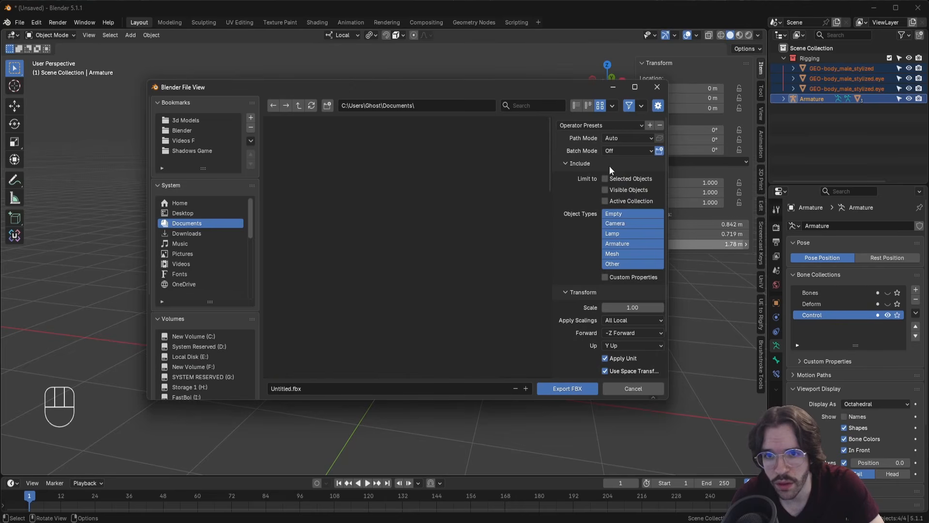
{"action": "left_click", "coordinate": [618, 242]}
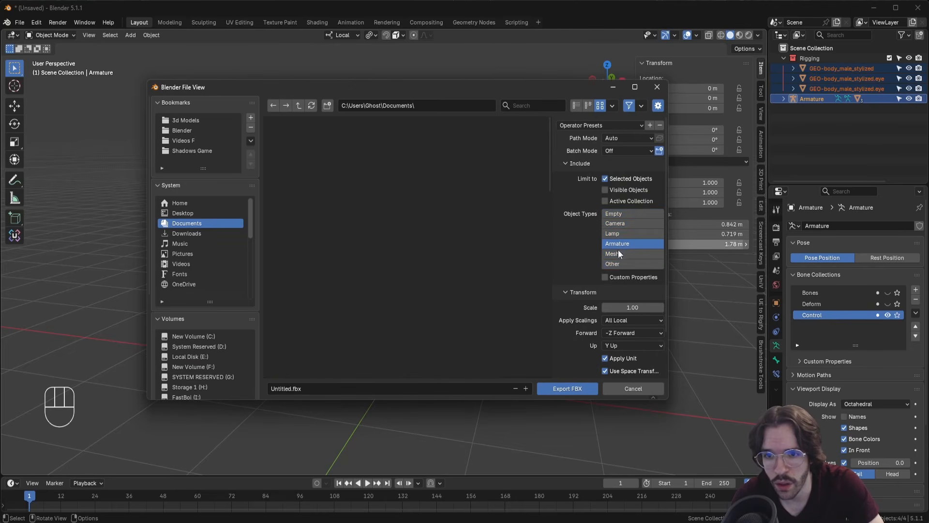
{"action": "left_click", "coordinate": [617, 252], "text": "shift"}
Set the FBX export's geometry smoothing to Face and turn off Add Leaf Bones
{"action": "scroll", "coordinate": [585, 287], "scroll_direction": "down", "scroll_amount": 3}
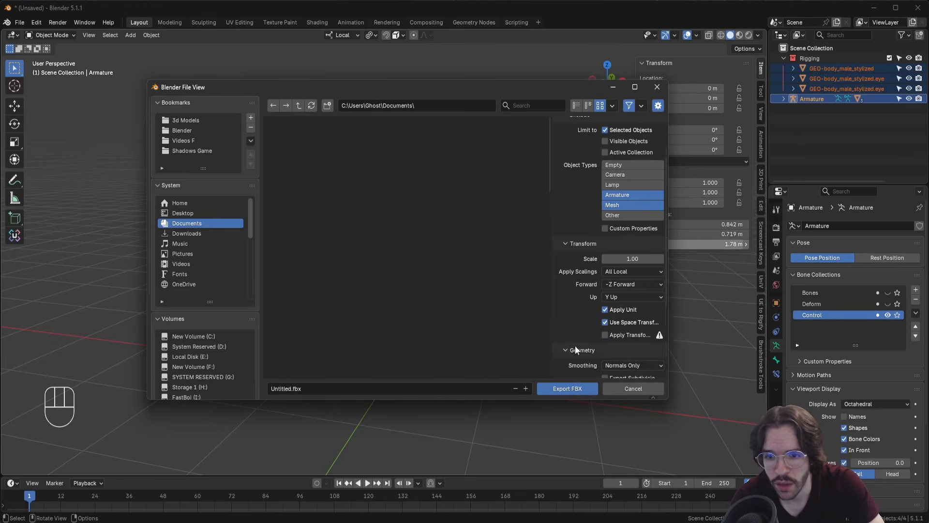
{"action": "scroll", "coordinate": [575, 346], "scroll_direction": "down", "scroll_amount": 4}
{"action": "left_click", "coordinate": [626, 283]}
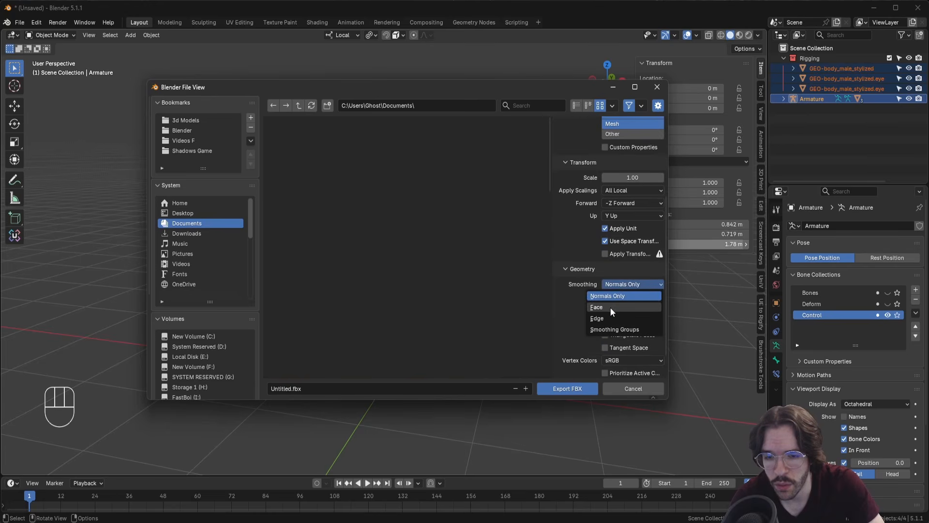
{"action": "left_click", "coordinate": [597, 307]}
{"action": "scroll", "coordinate": [585, 293], "scroll_direction": "down", "scroll_amount": 2}
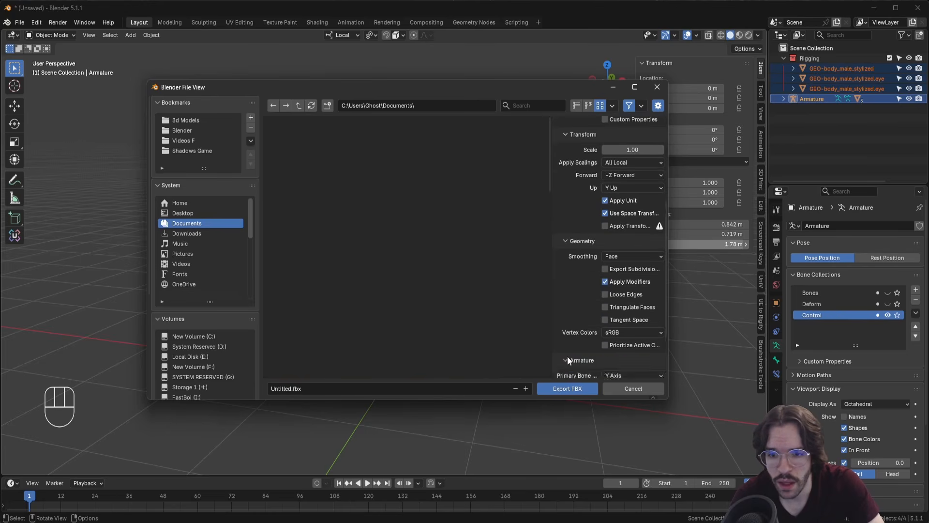
{"action": "scroll", "coordinate": [568, 358], "scroll_direction": "down", "scroll_amount": 3}
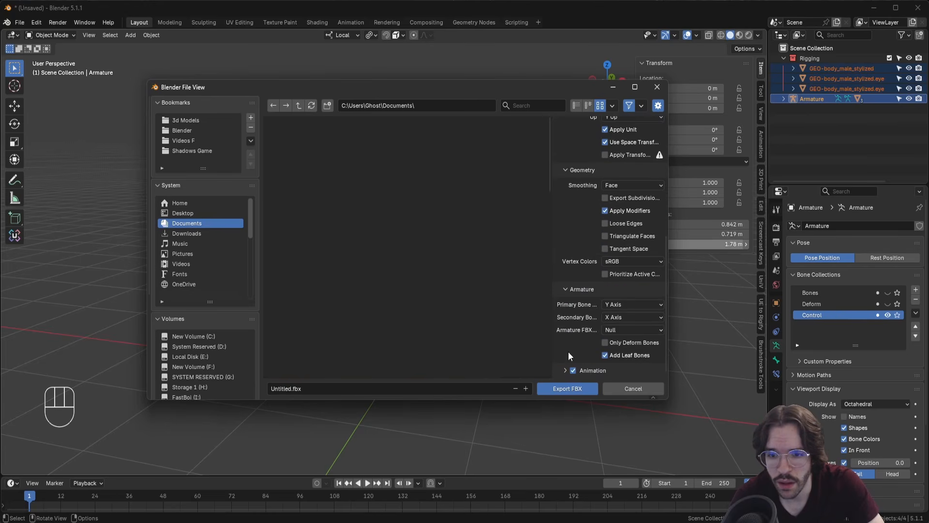
{"action": "left_click", "coordinate": [605, 356]}
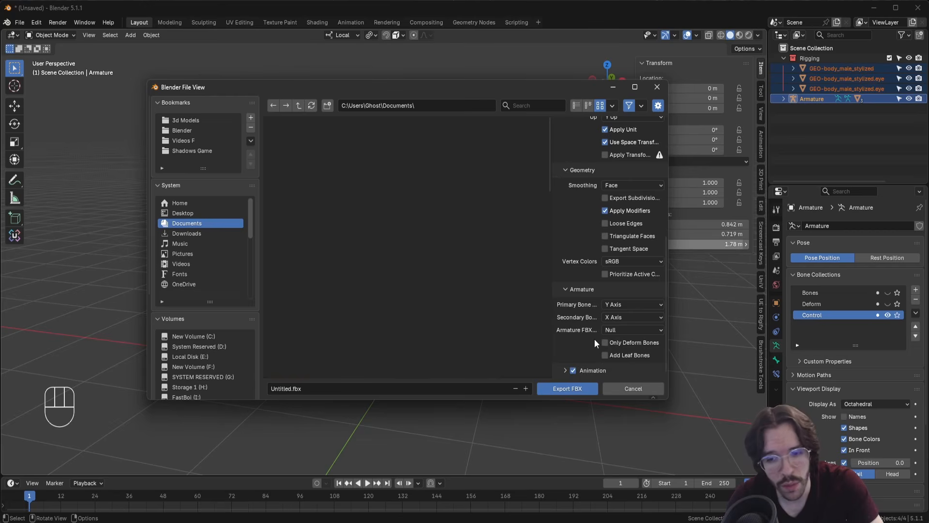
Review the FBX export's animation options and cancel the export
{"action": "left_click", "coordinate": [564, 370]}
{"action": "scroll", "coordinate": [563, 353], "scroll_direction": "down", "scroll_amount": 4}
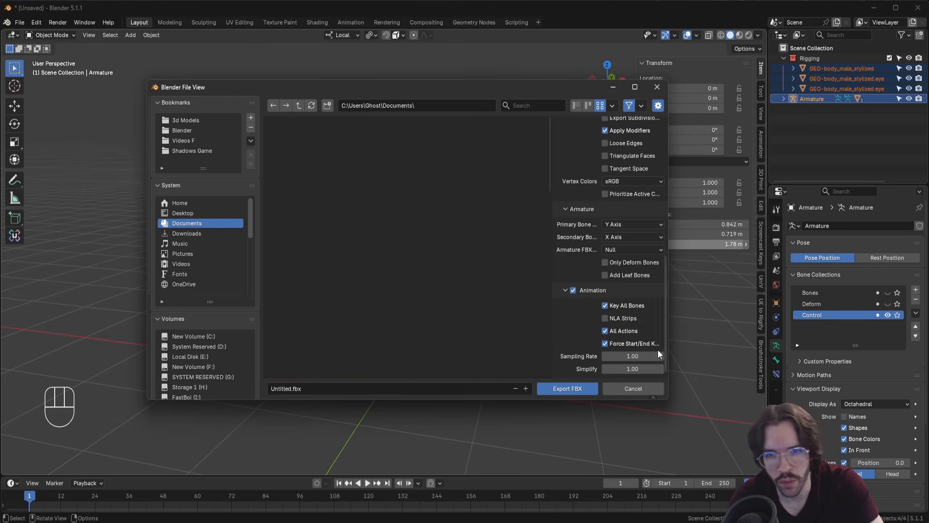
{"action": "left_click", "coordinate": [626, 389]}
Start a glTF 2.0 export in glTF Binary format, limited to selected objects
{"action": "left_click", "coordinate": [20, 24]}
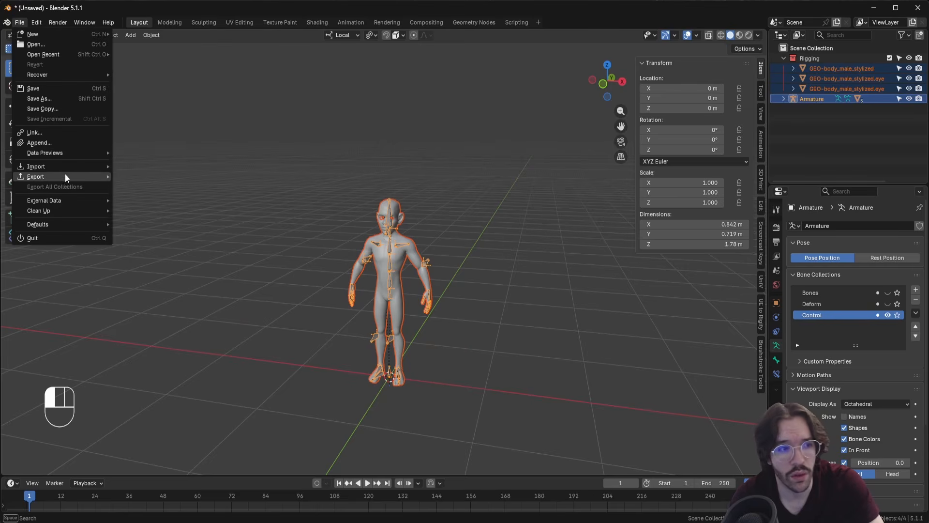
{"action": "mouse_move", "coordinate": [51, 176]}
{"action": "left_click", "coordinate": [173, 267]}
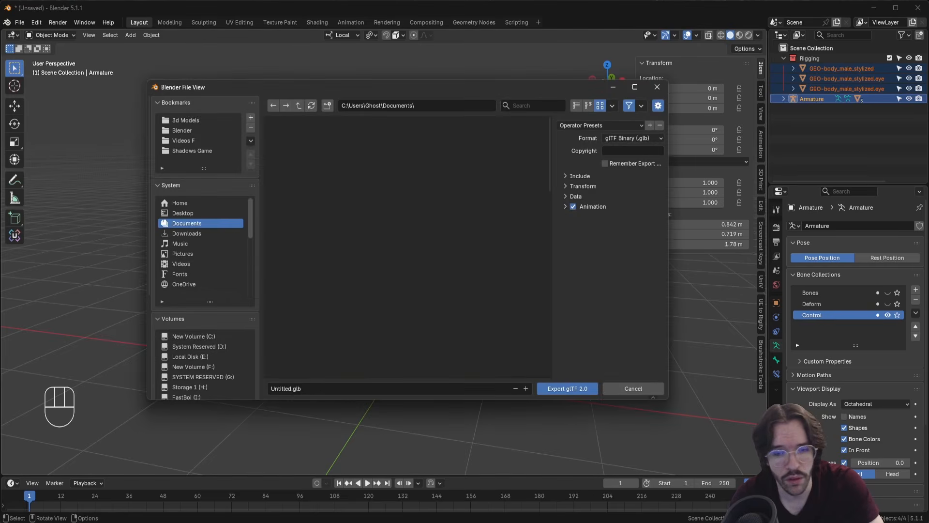
{"action": "left_click", "coordinate": [573, 175]}
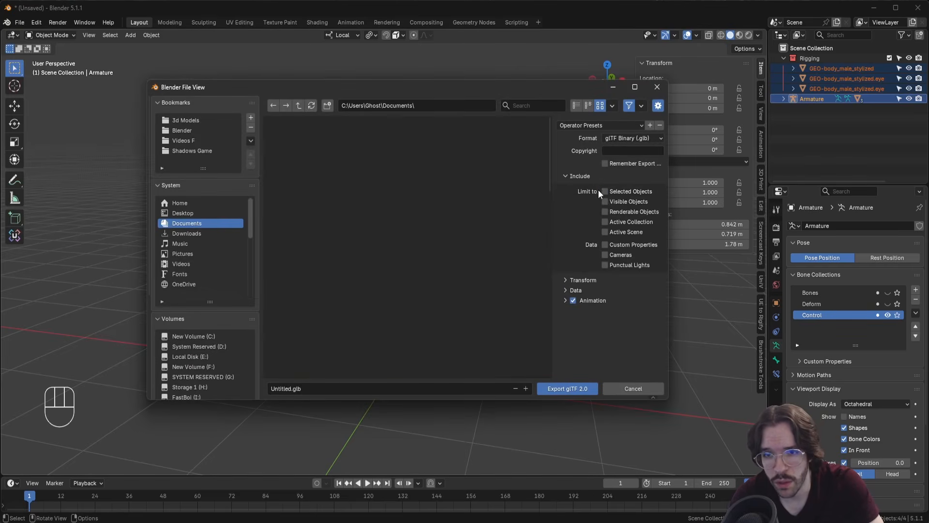
Examine the glTF export's transform, data, armature and animation options, including leaf bones and Rest & Ranges
{"action": "left_click", "coordinate": [564, 280]}
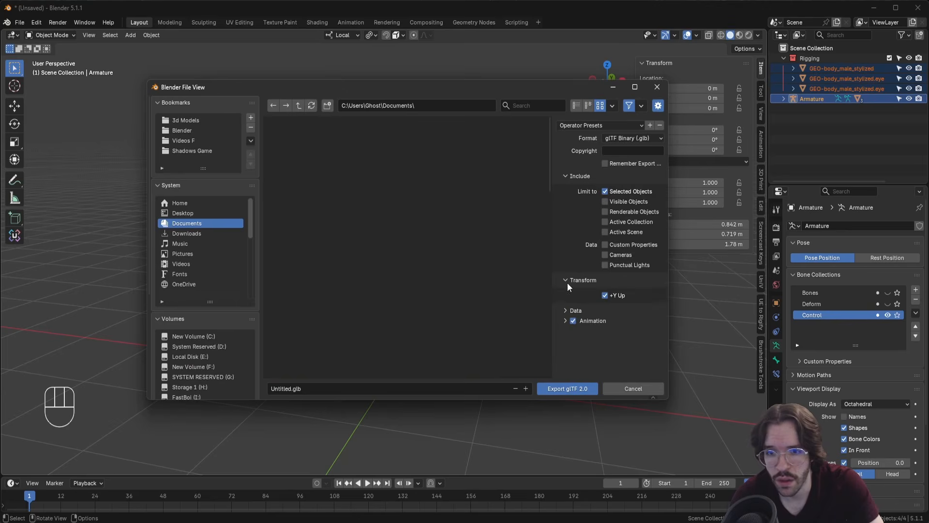
{"action": "left_click", "coordinate": [565, 309]}
{"action": "scroll", "coordinate": [568, 308], "scroll_direction": "down", "scroll_amount": 2}
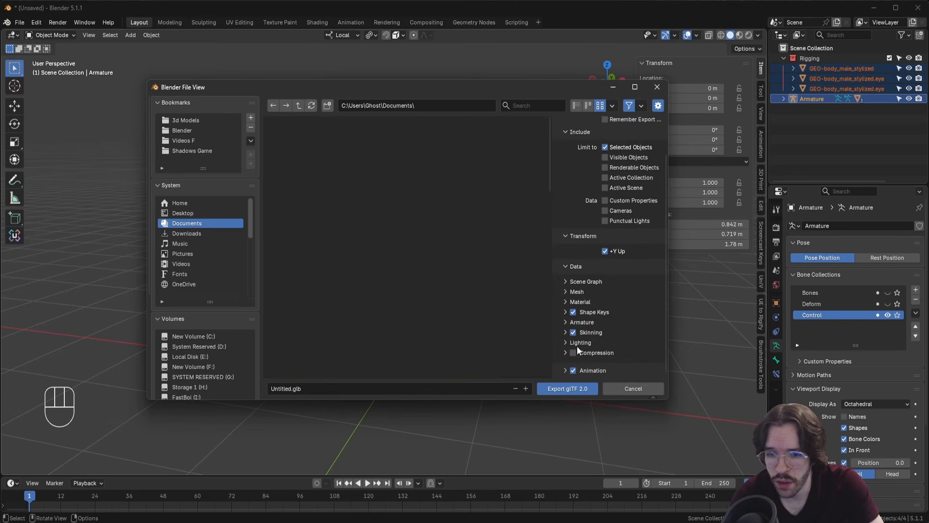
{"action": "left_click", "coordinate": [565, 322]}
{"action": "scroll", "coordinate": [574, 329], "scroll_direction": "down", "scroll_amount": 3}
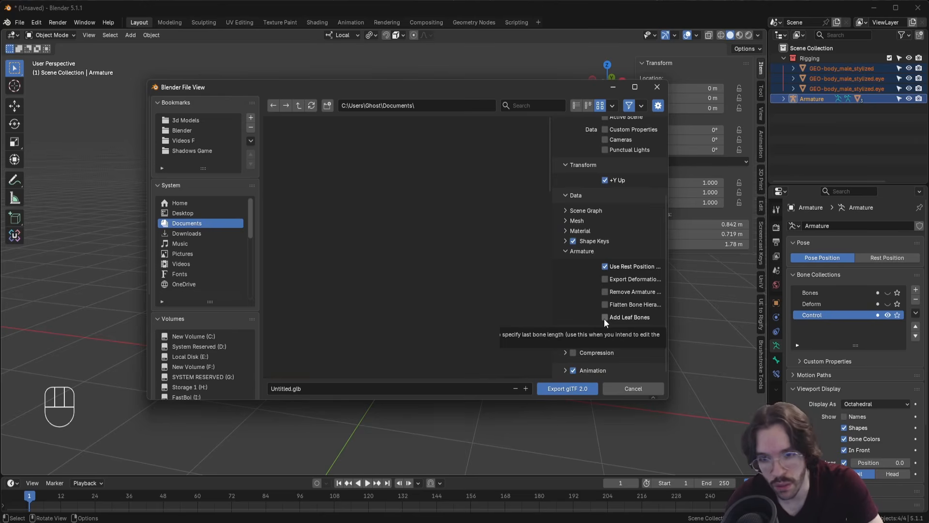
{"action": "left_click", "coordinate": [566, 252]}
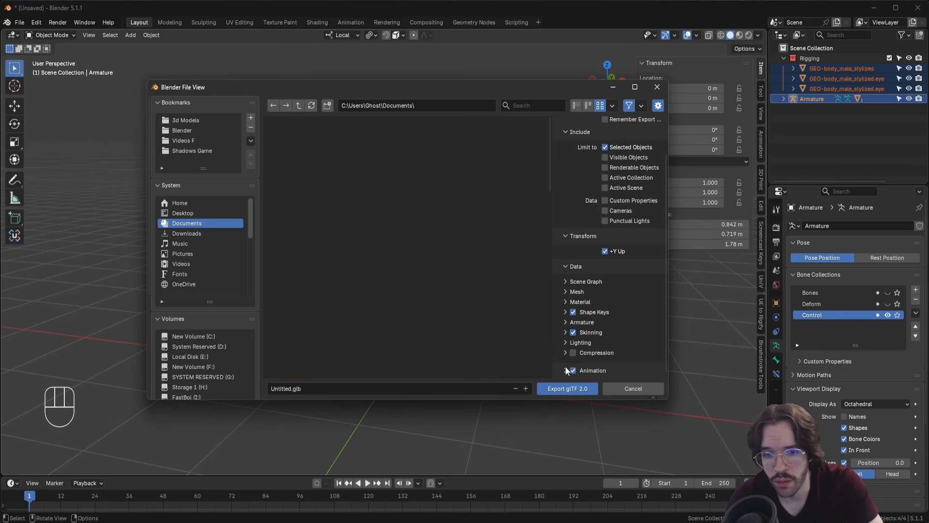
{"action": "left_click", "coordinate": [566, 370]}
{"action": "scroll", "coordinate": [605, 351], "scroll_direction": "down", "scroll_amount": 6}
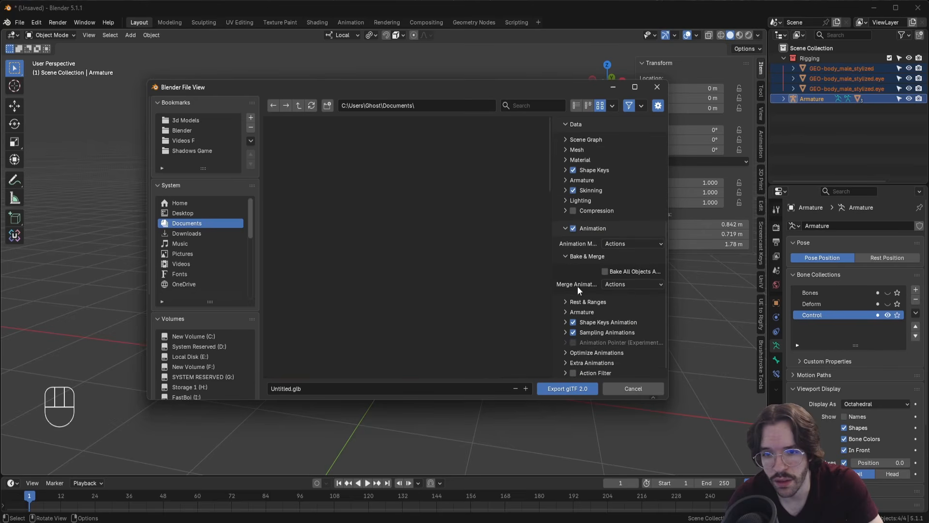
{"action": "scroll", "coordinate": [595, 300], "scroll_direction": "down", "scroll_amount": 1}
{"action": "left_click", "coordinate": [565, 295]}
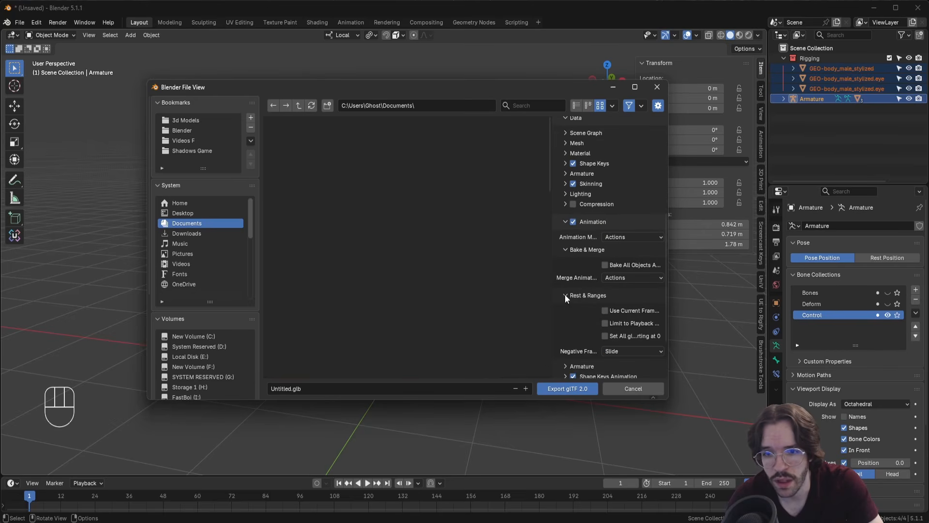
{"action": "left_click", "coordinate": [565, 295]}
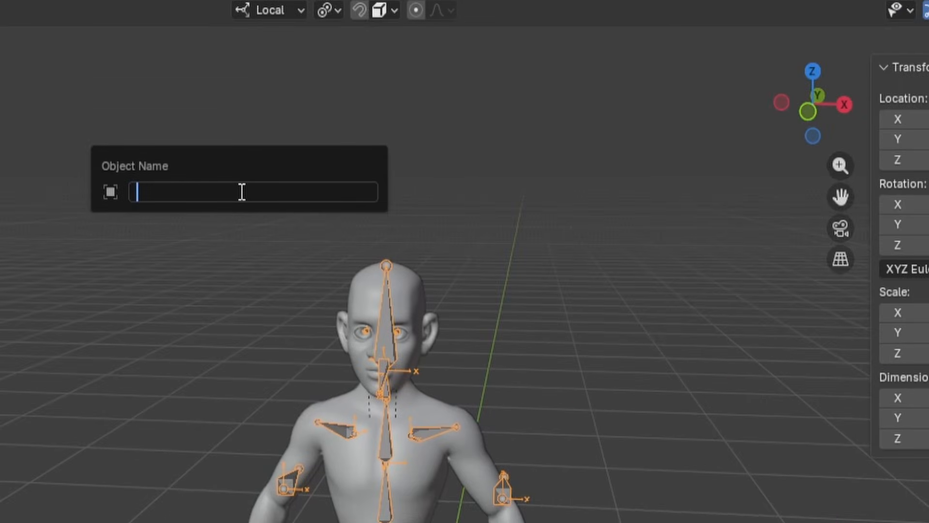
Rename the armature object to Human
{"action": "type", "text": "man"}
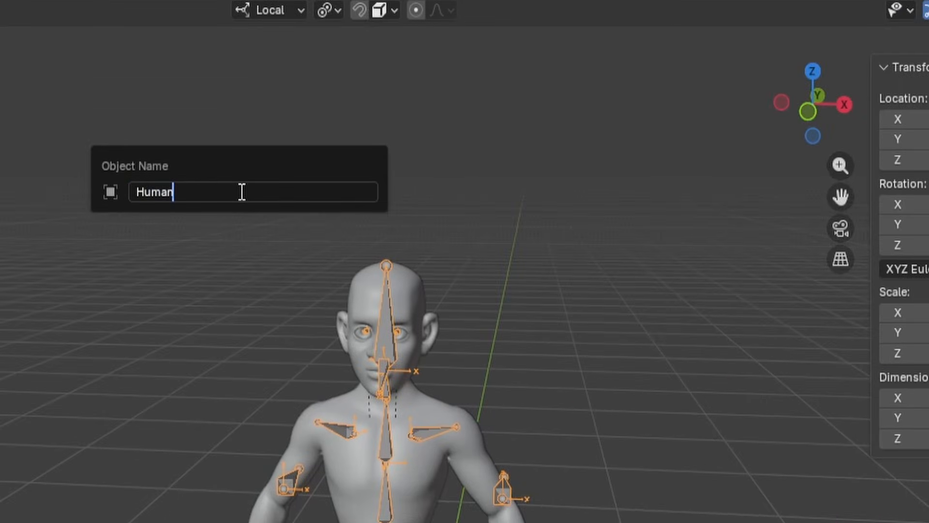